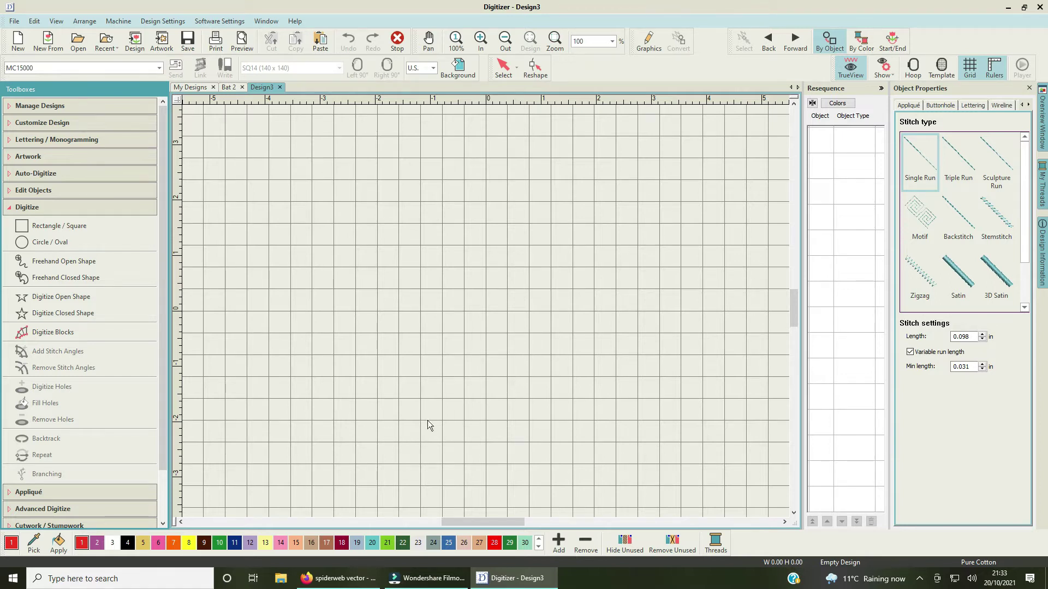
Step: Draw a black filled rectangle about 3.55 in wide and 2.85 in high near the centre of the design
click(65, 226)
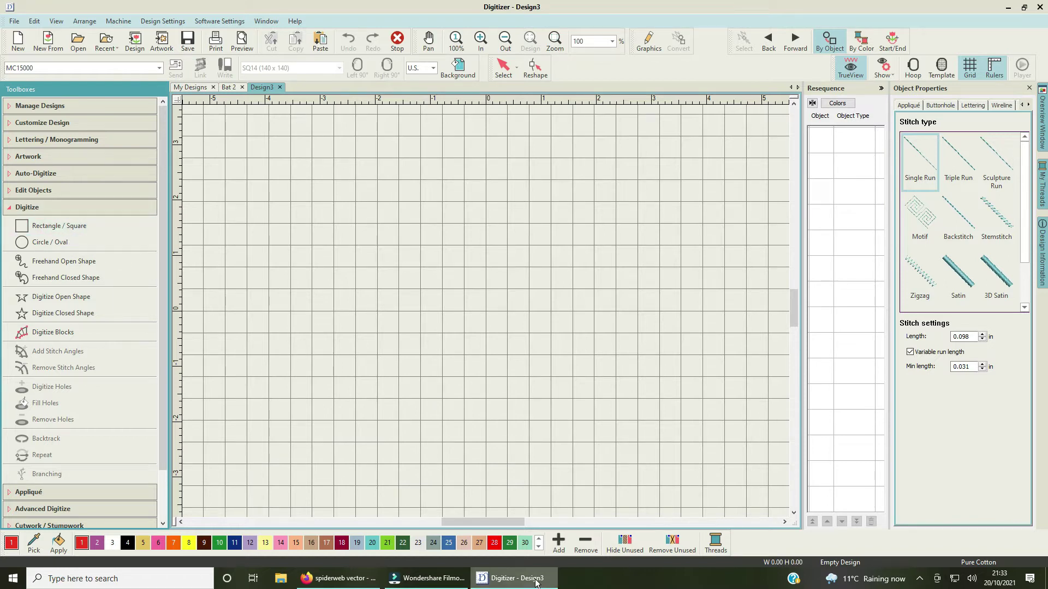
mouse_move(513, 583)
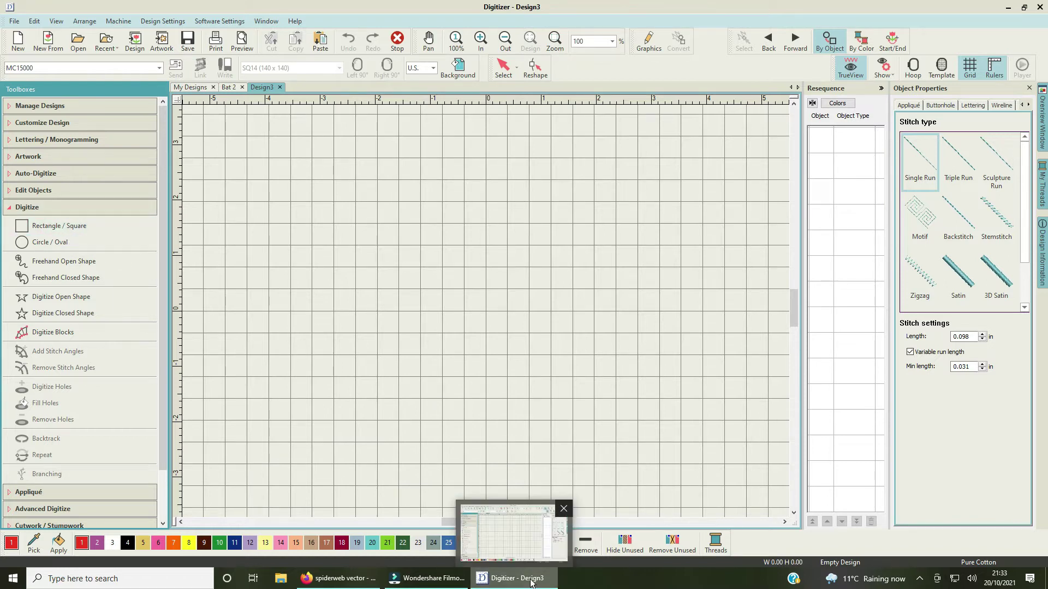
click(73, 233)
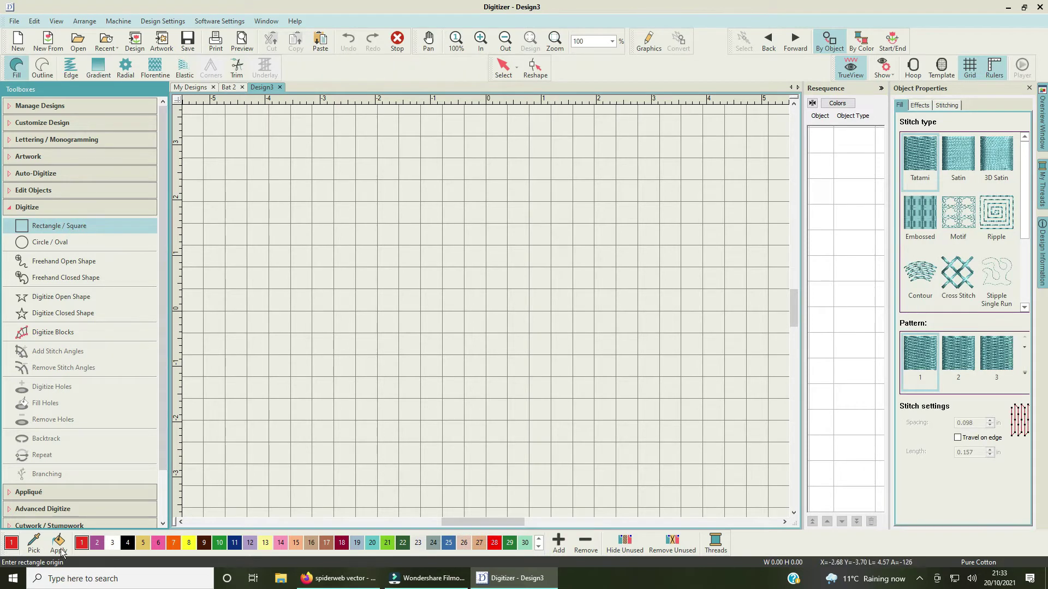
click(127, 543)
click(399, 201)
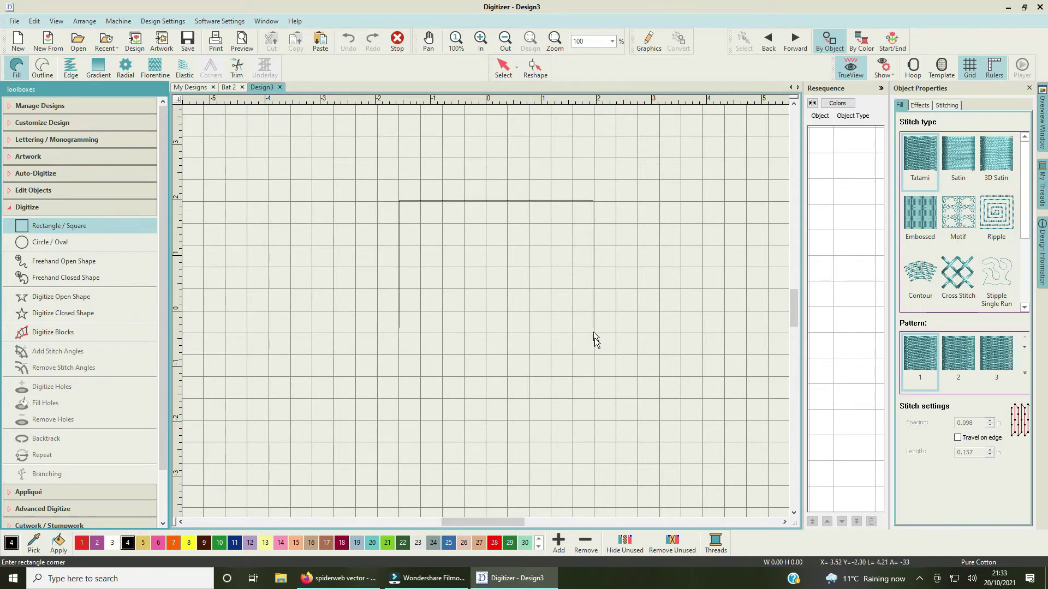
click(595, 359)
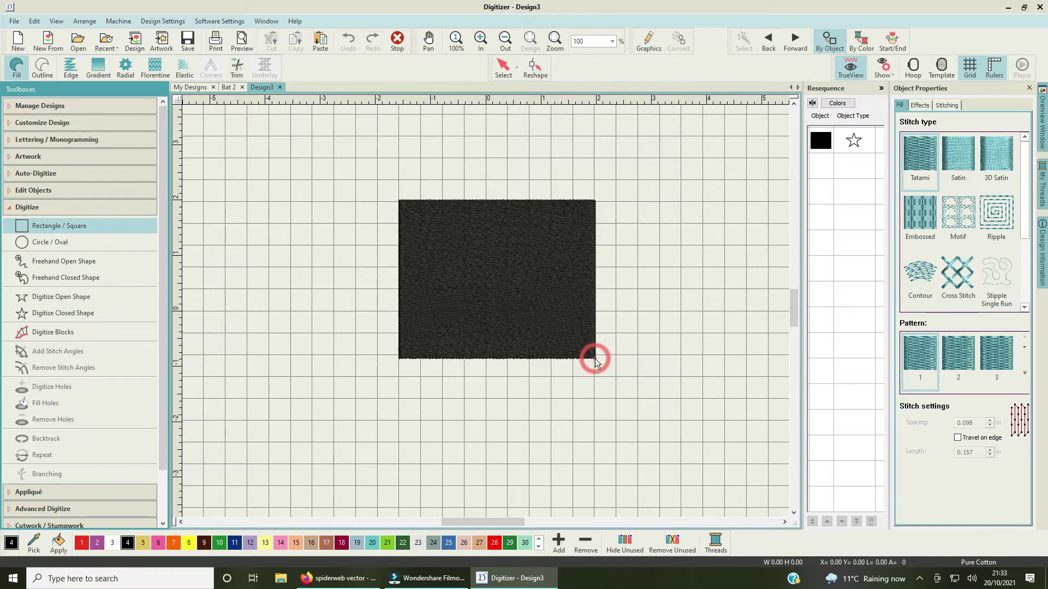
Step: Convert the filled black rectangle to a Single Run outline
click(41, 67)
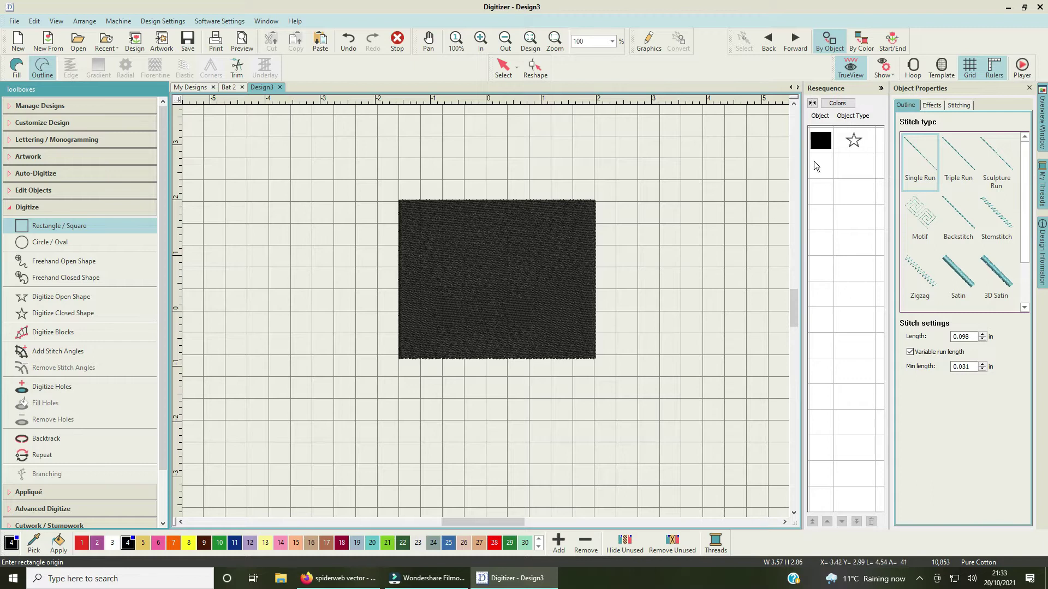
click(588, 300)
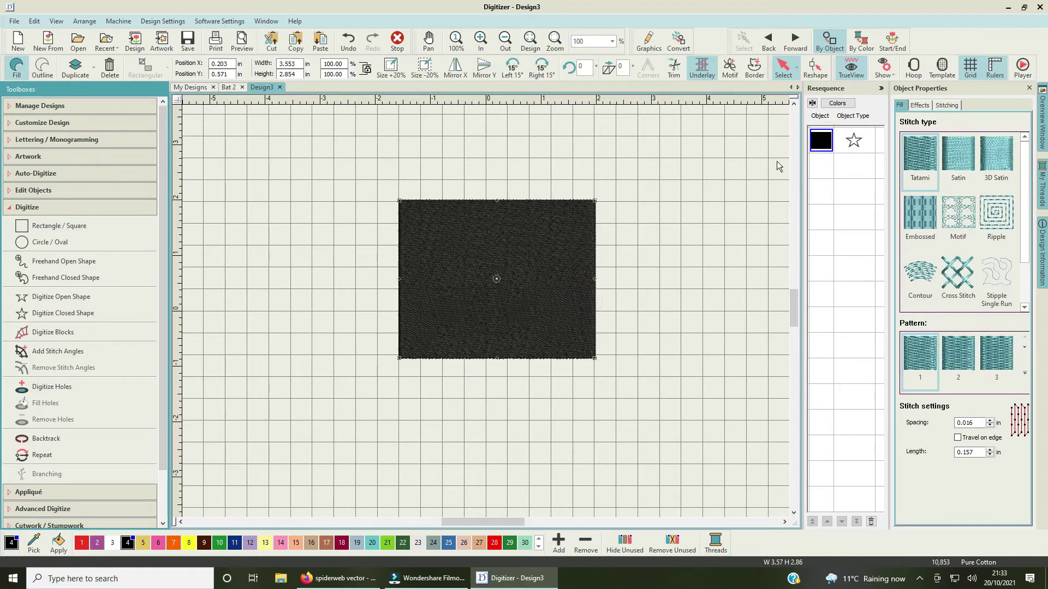
click(45, 69)
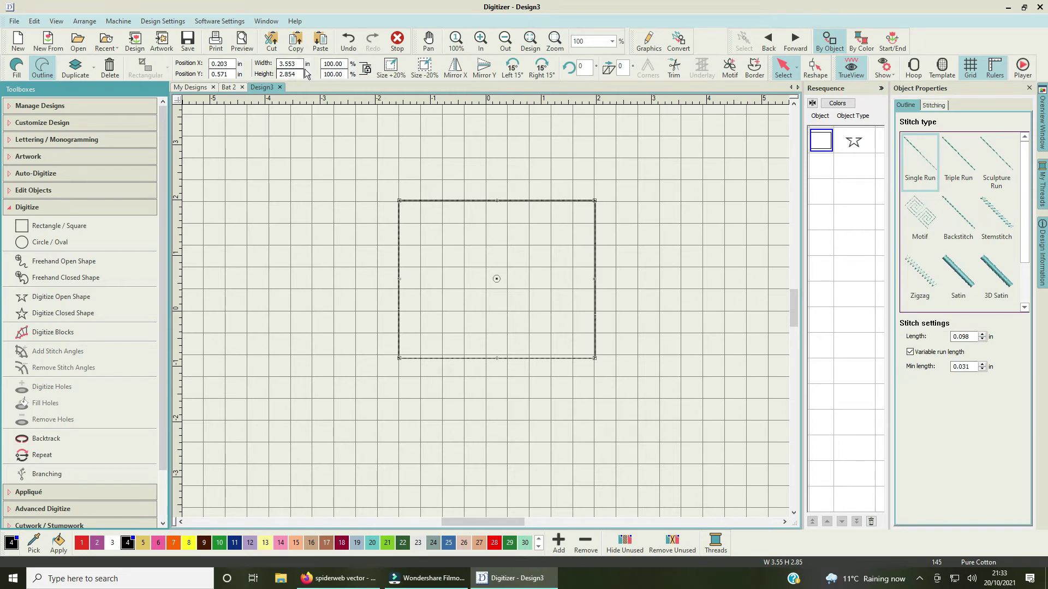
Step: Resize the rectangle to a 4 in wide by 4 in high square, unlocking its proportions for the height change, and deselect it
drag(302, 63, 271, 65)
text(4)
key(Return)
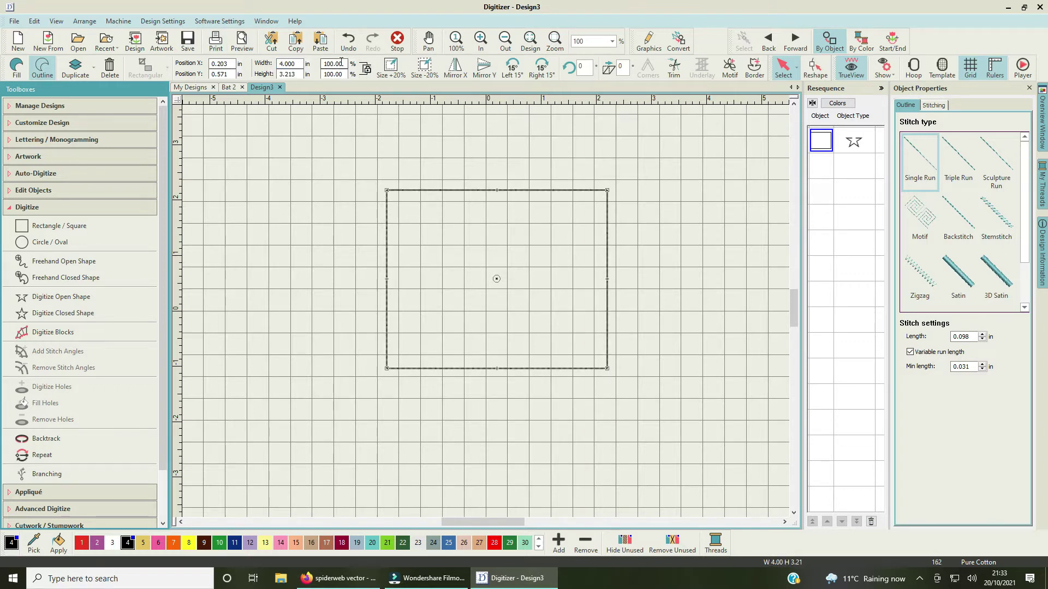
click(366, 70)
double_click(294, 73)
text(4)
key(Return)
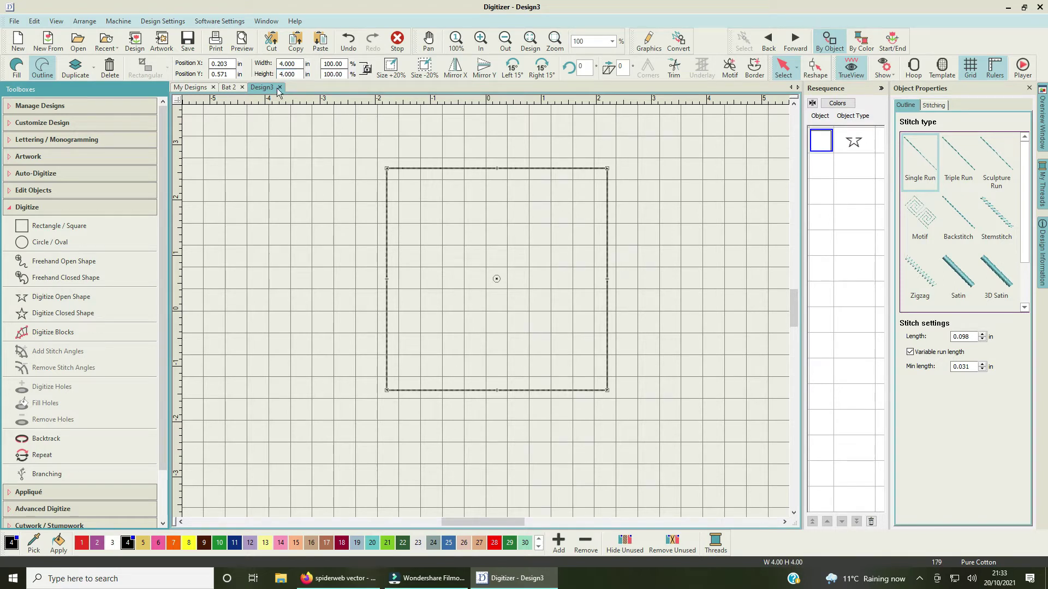
click(371, 70)
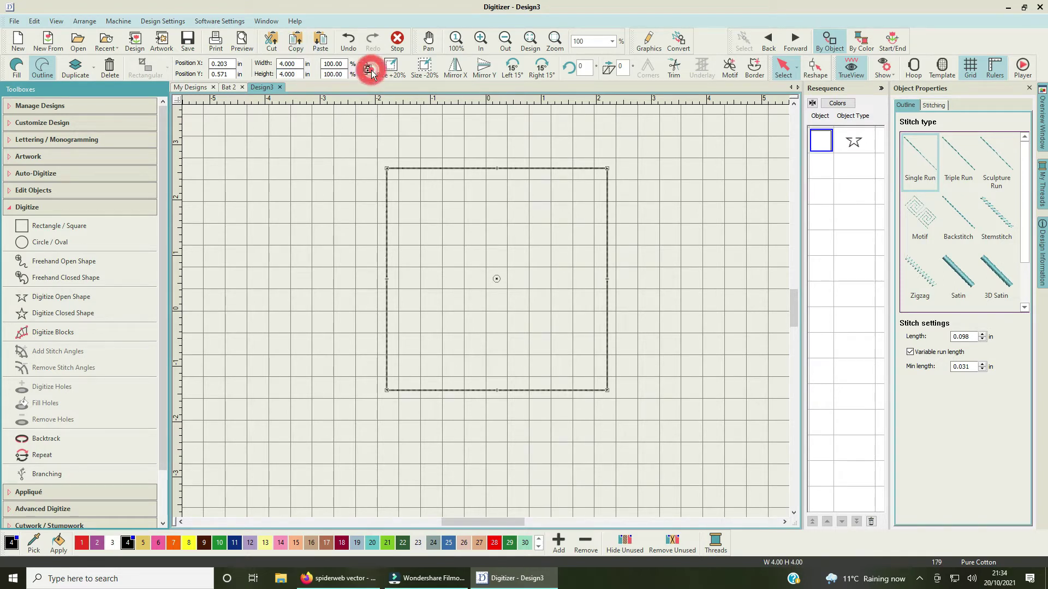
click(710, 231)
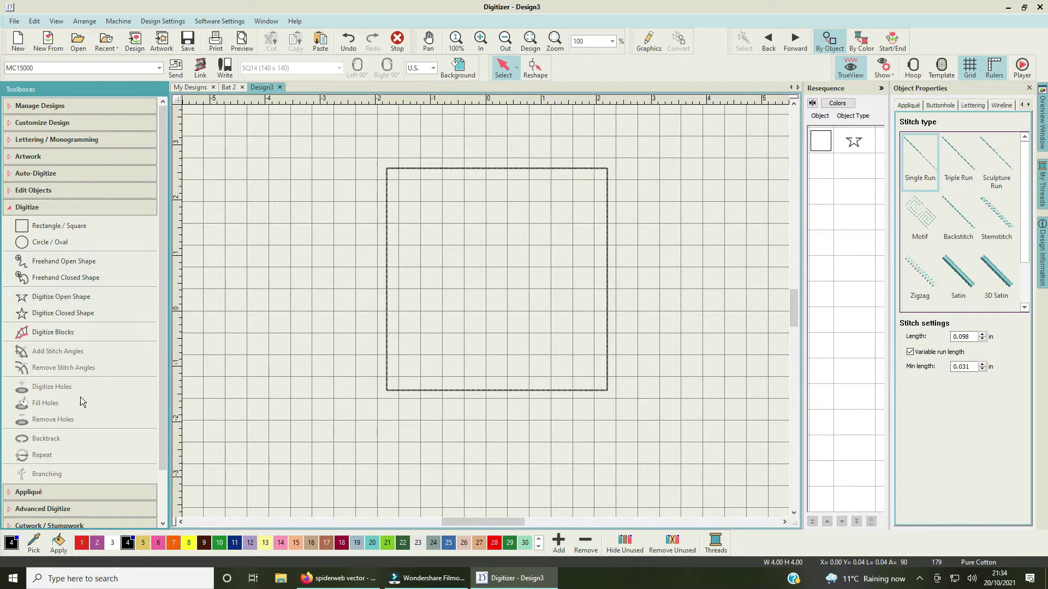
Step: Place horizontal and vertical guides through the zero points of the rulers and hide the grid
click(86, 301)
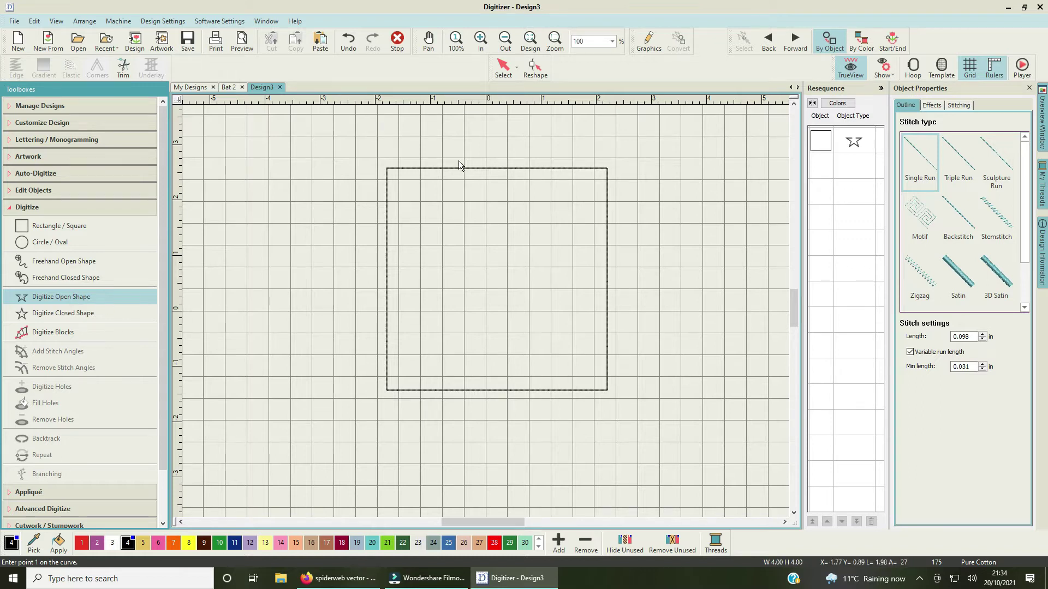
click(178, 308)
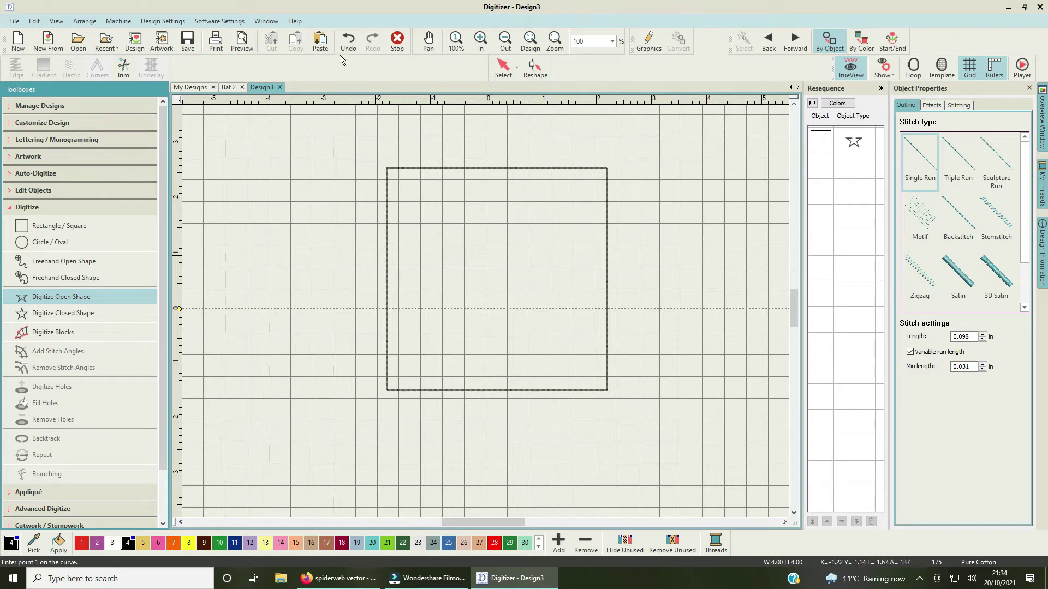
click(344, 35)
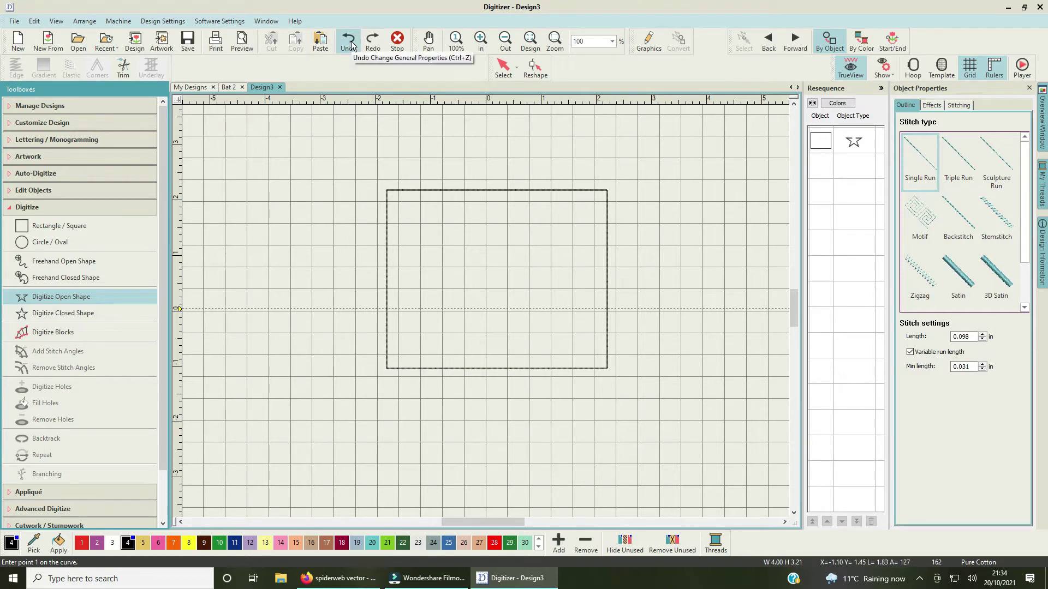
click(372, 40)
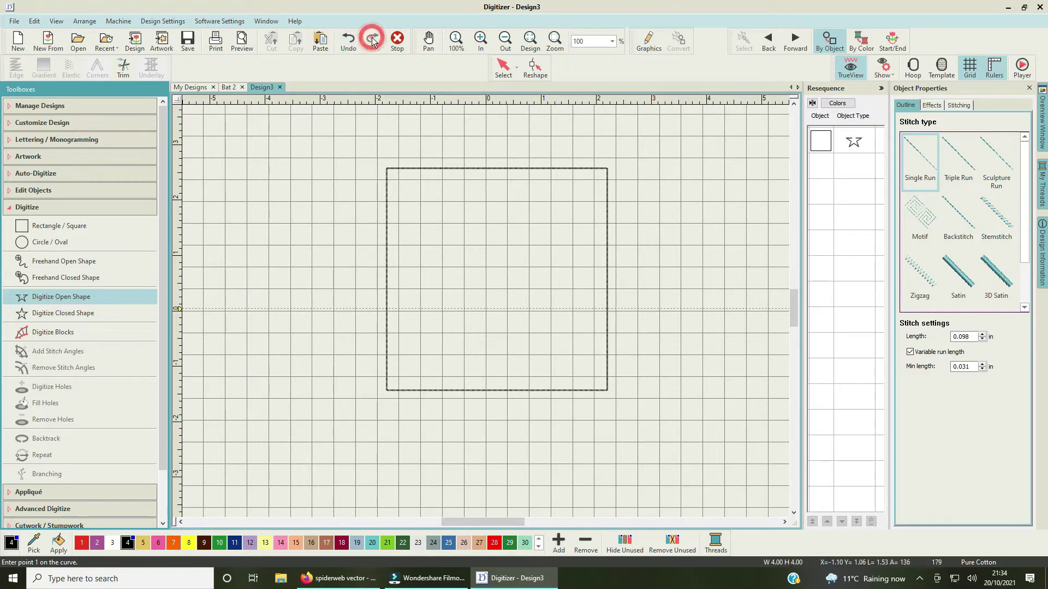
click(179, 308)
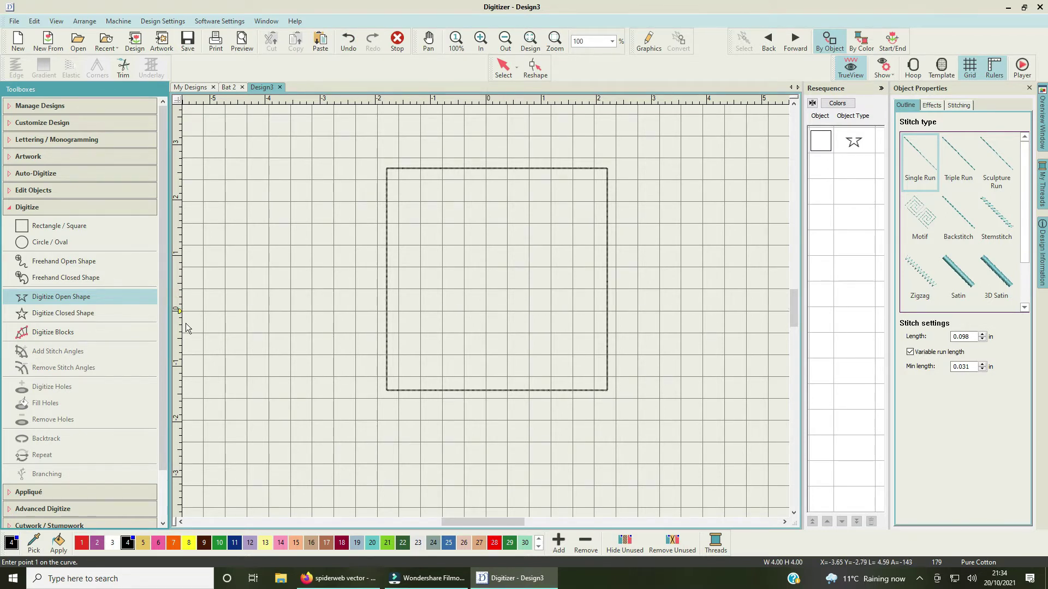
click(179, 312)
click(179, 309)
click(179, 309)
click(979, 66)
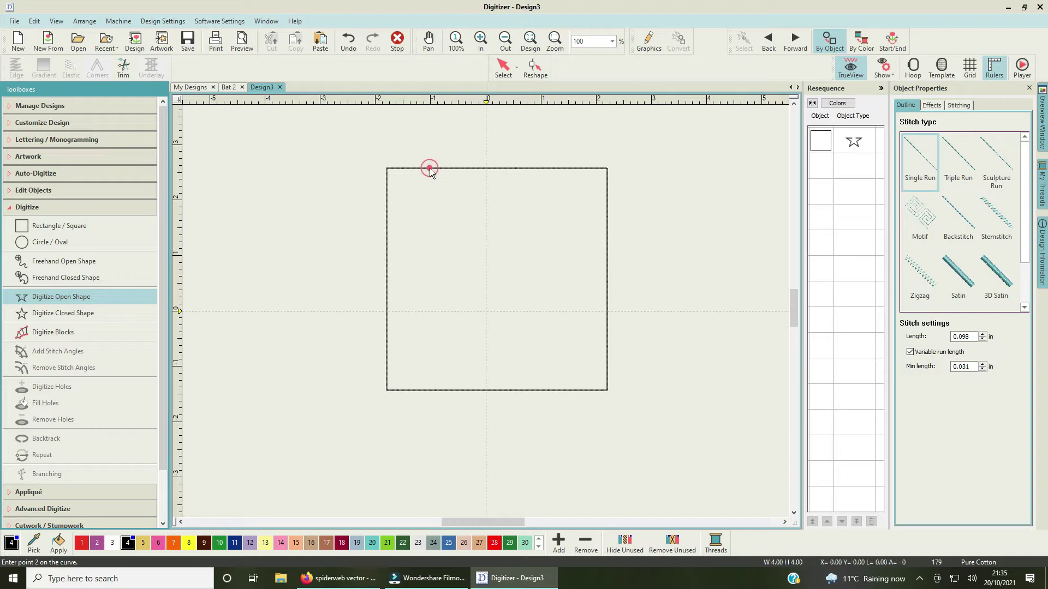
key(Escape)
key(Escape)
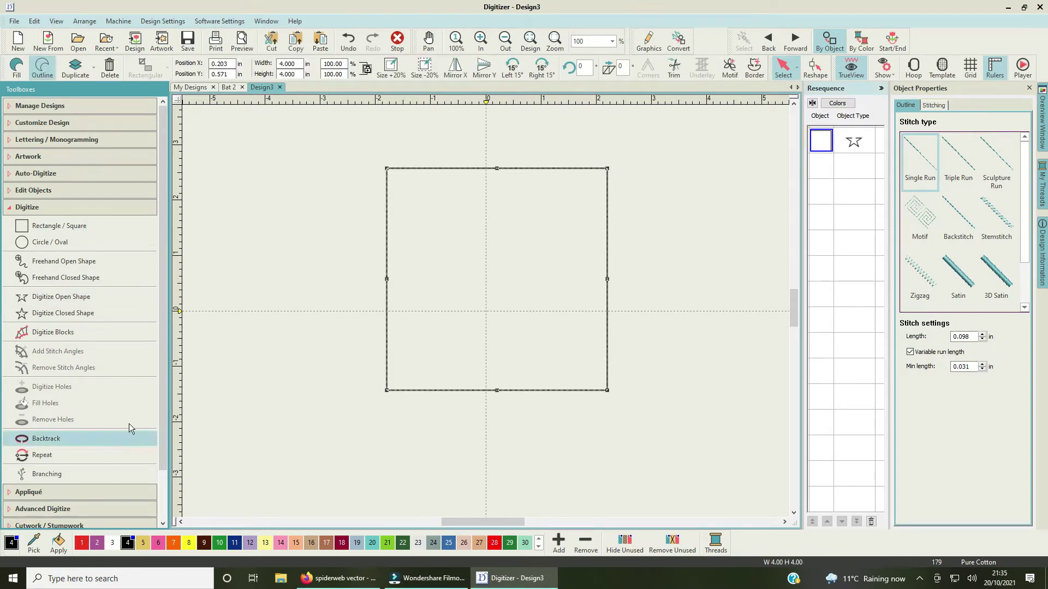
Step: Auto-center the square to the work area
scroll(93, 494, down, 1)
click(47, 486)
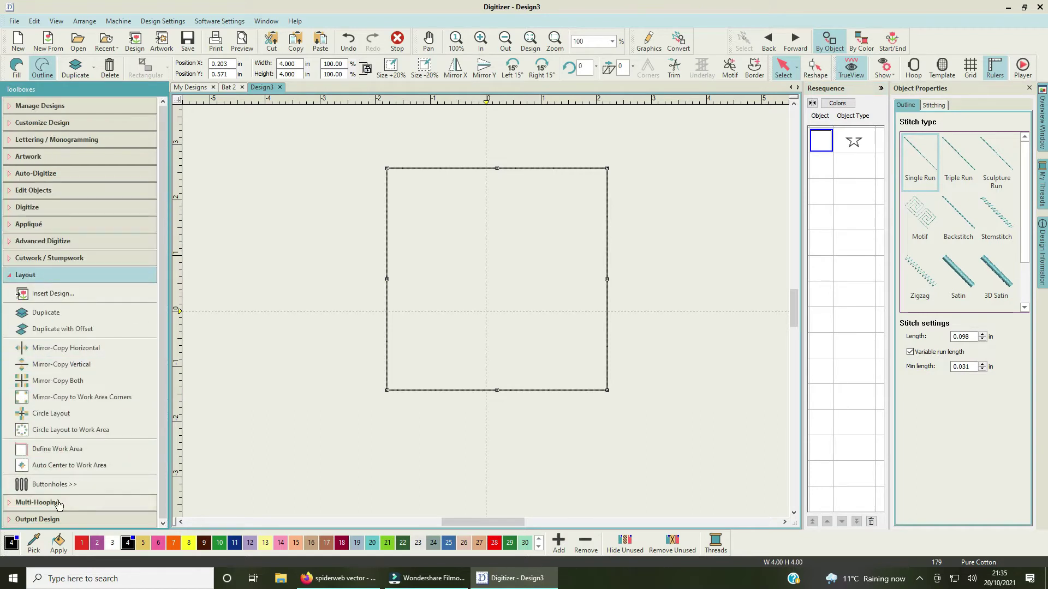
click(63, 465)
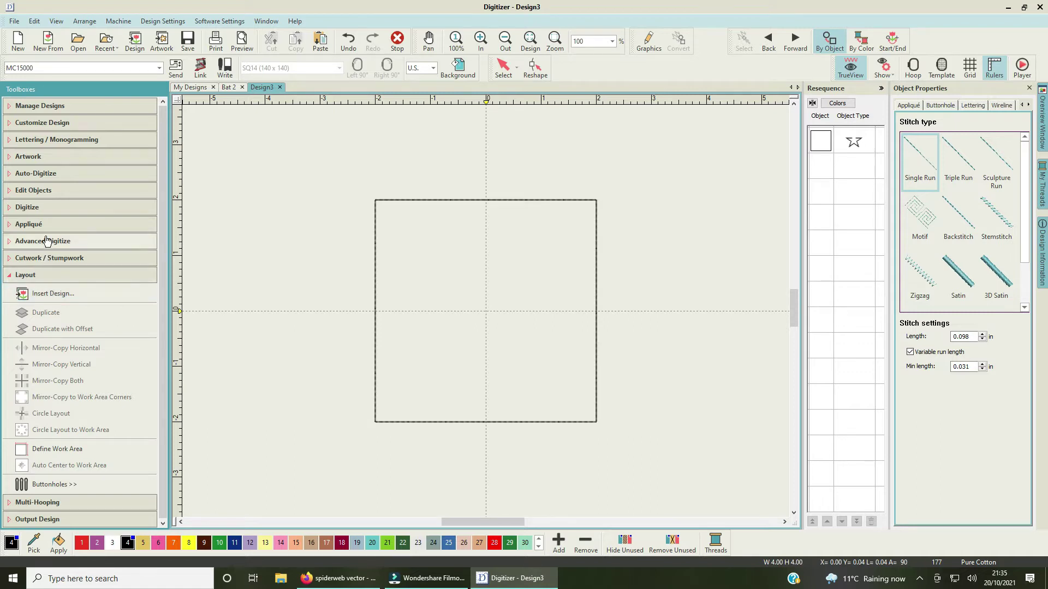
Step: Digitize a straight open Single Run line from the square's upper-left corner to the intersection of the guides
click(53, 209)
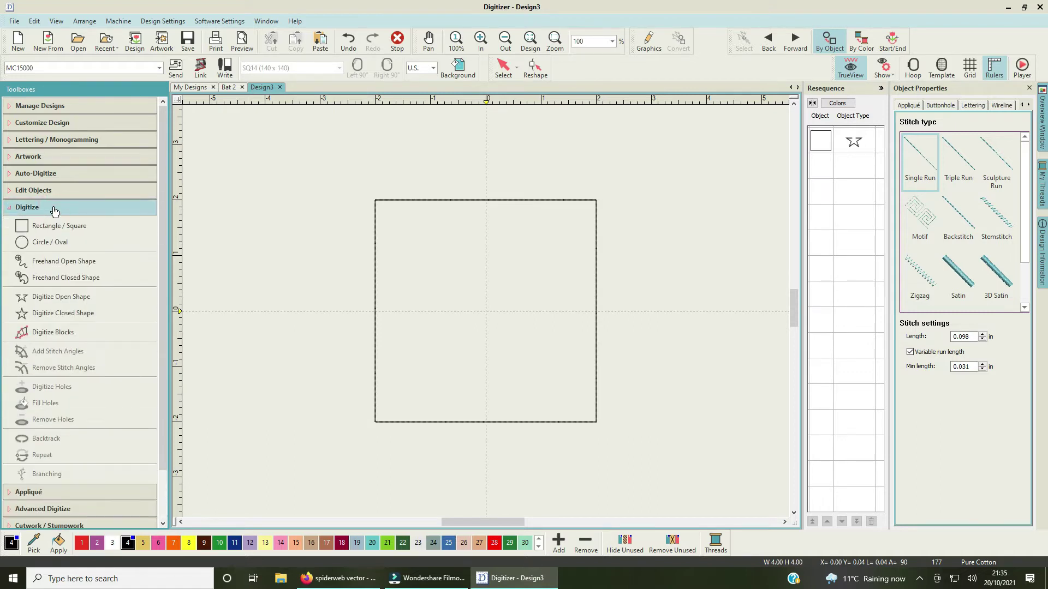
click(61, 297)
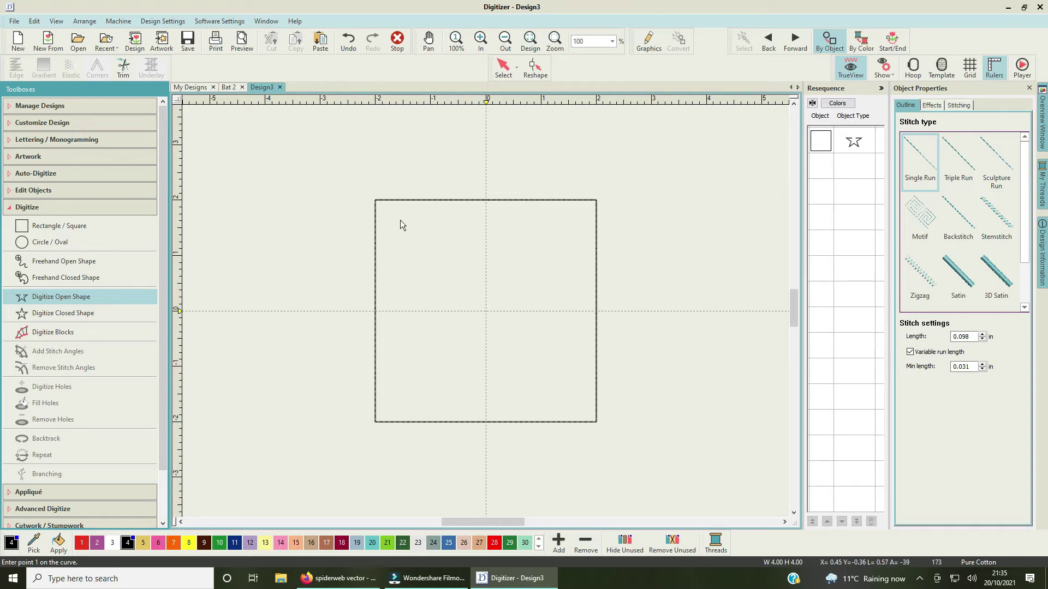
click(375, 201)
click(486, 312)
key(Return)
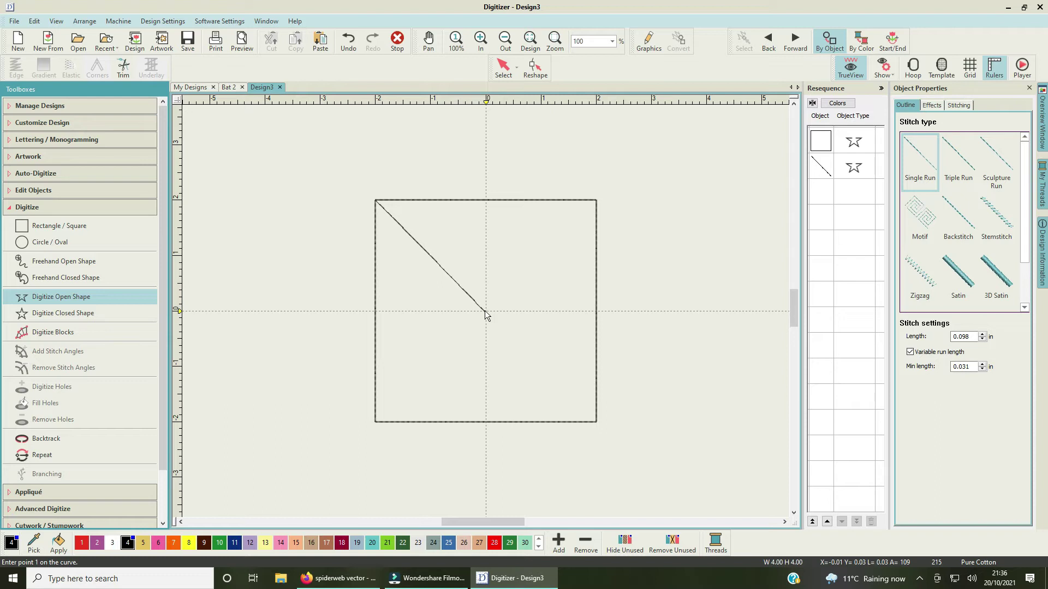
Step: Create a Circle Layout of the diagonal line with 9 repeats centred on the guide intersection, merging the overlapped objects
click(821, 167)
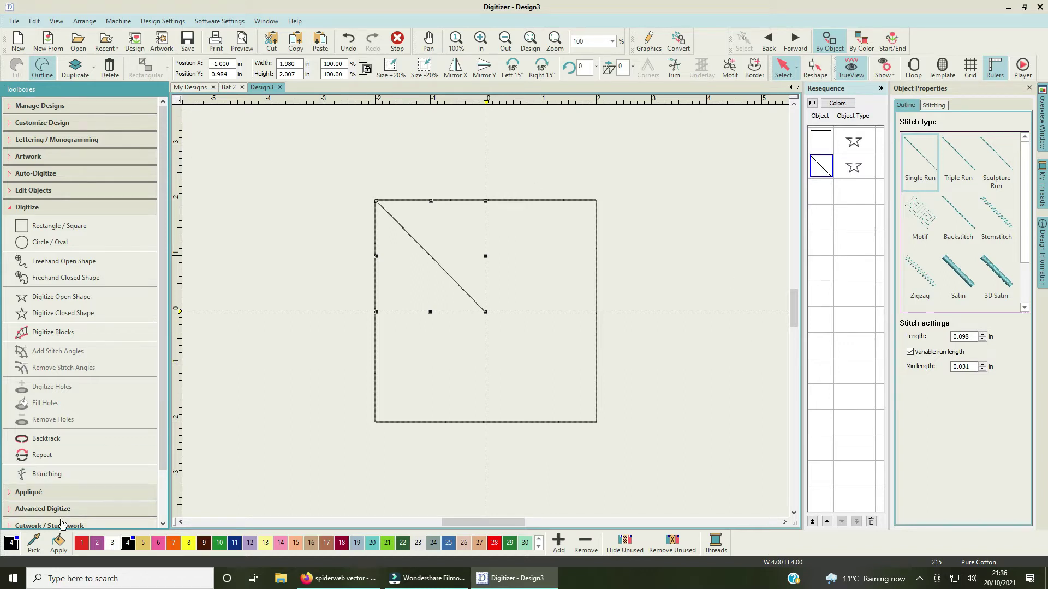
scroll(62, 521, down, 3)
click(22, 484)
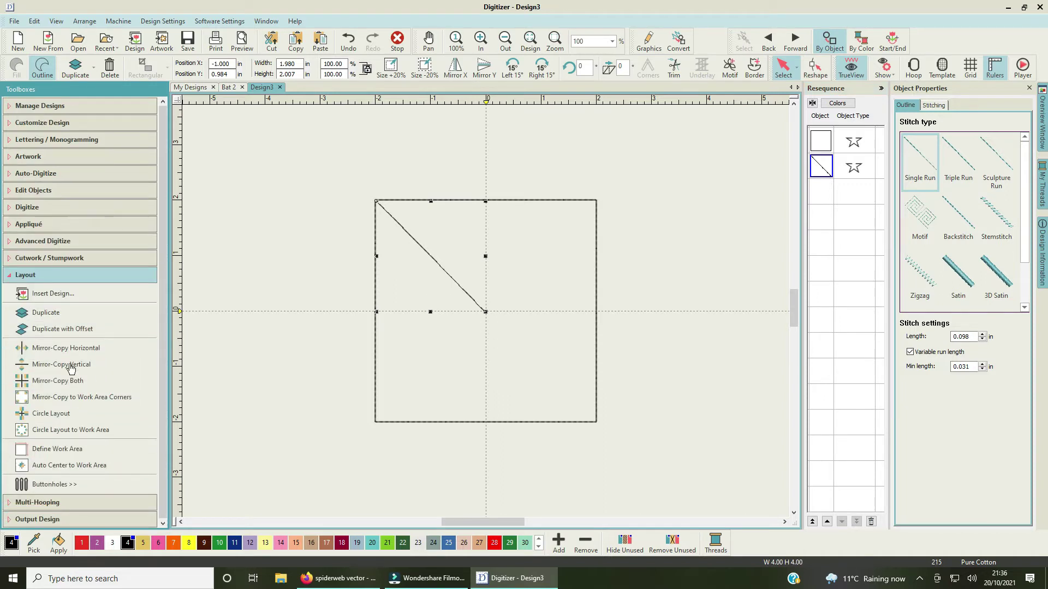
click(51, 414)
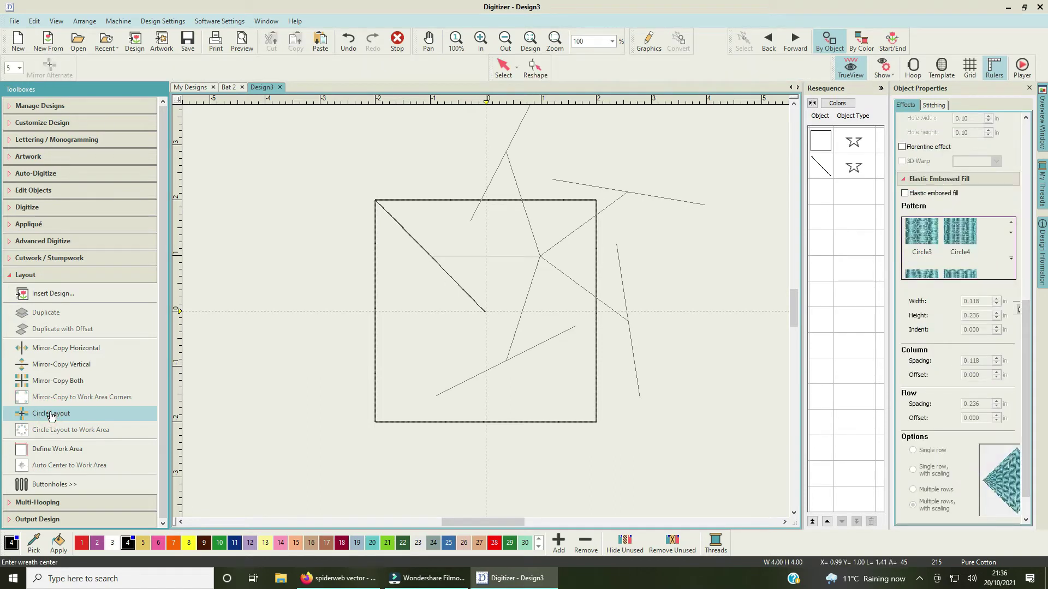
click(20, 68)
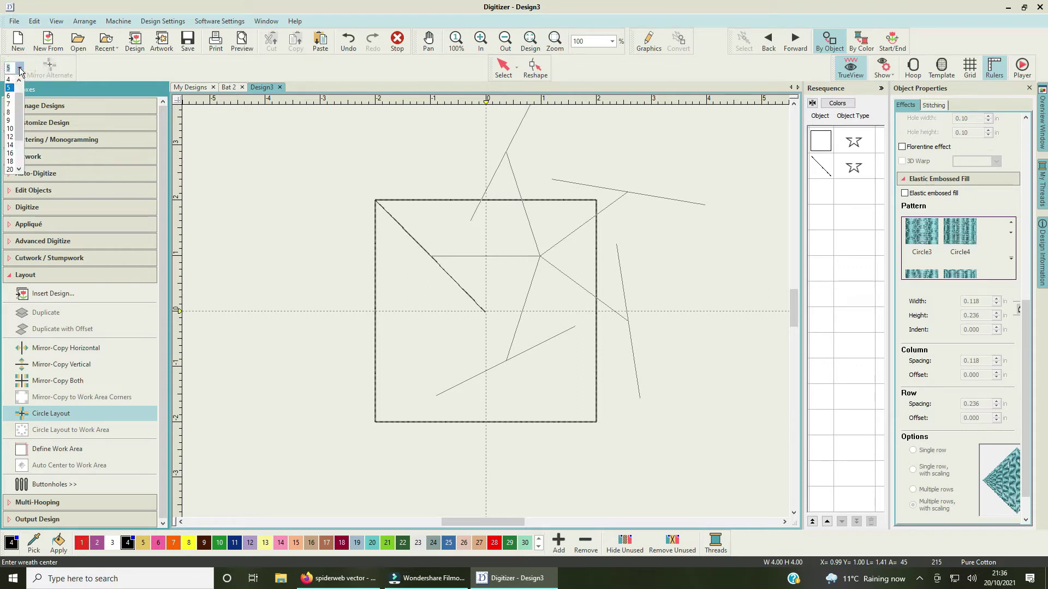
click(10, 121)
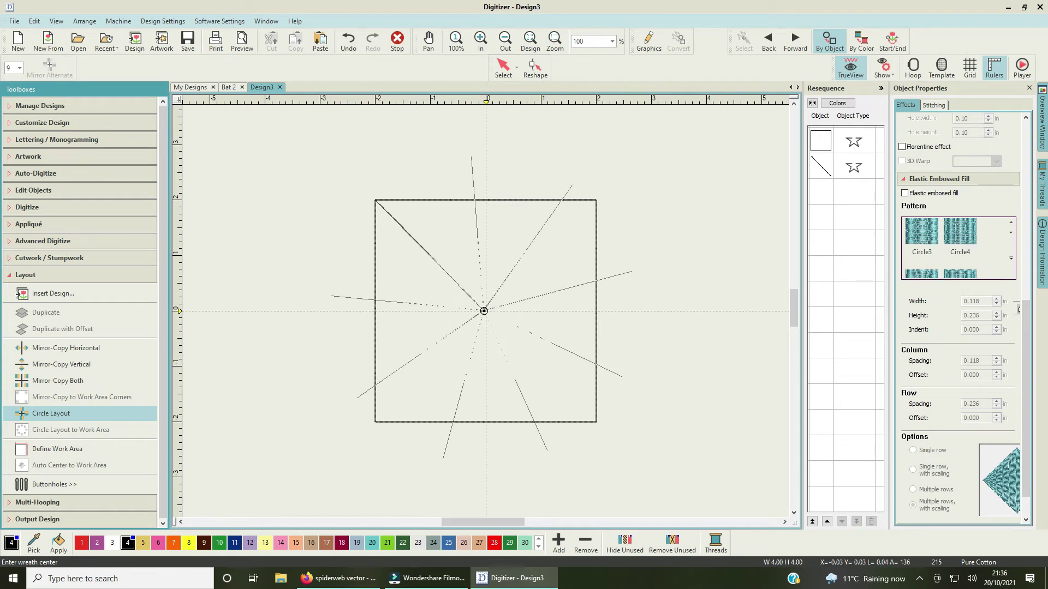
scroll(486, 312, up, 5)
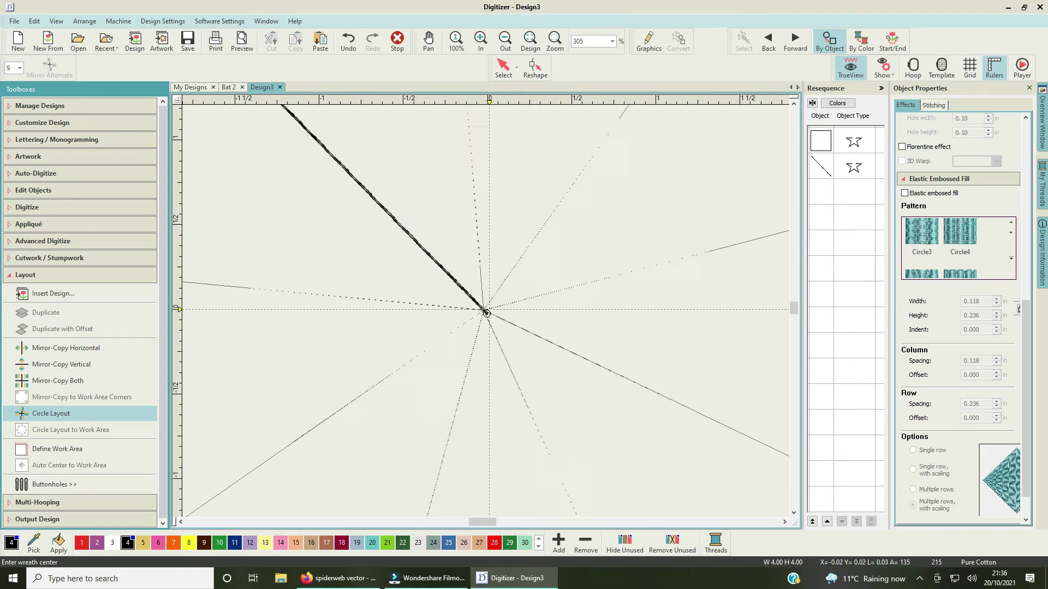
scroll(491, 315, up, 3)
scroll(481, 312, up, 3)
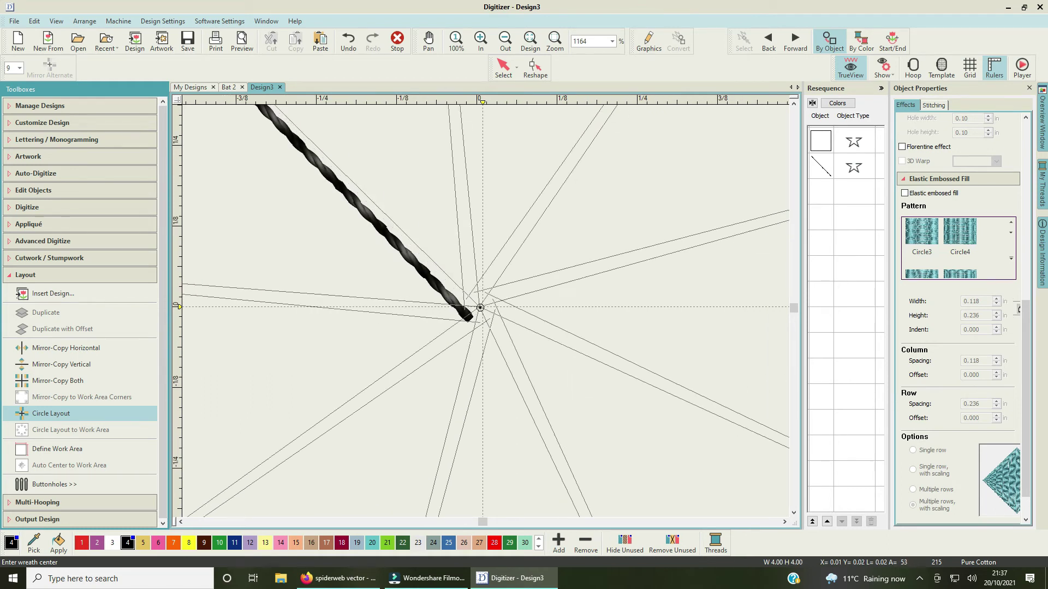
scroll(483, 311, up, 1)
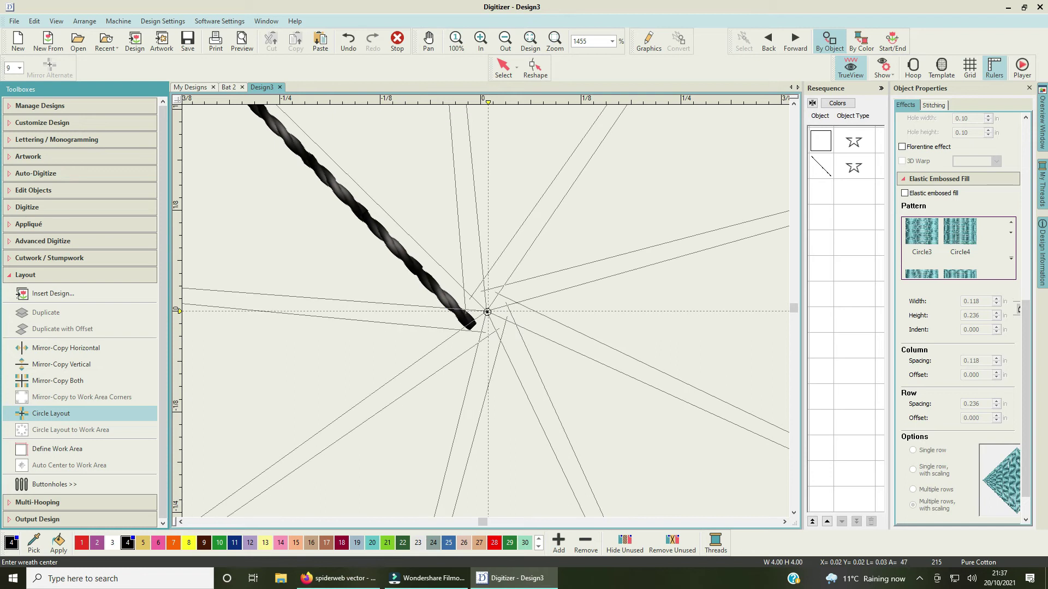
click(487, 313)
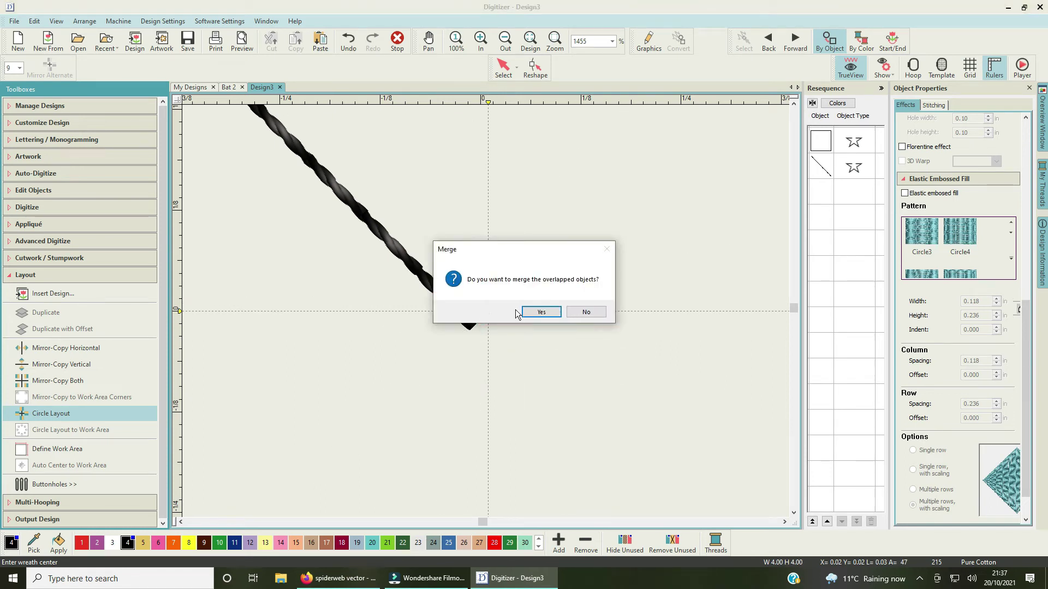
click(539, 312)
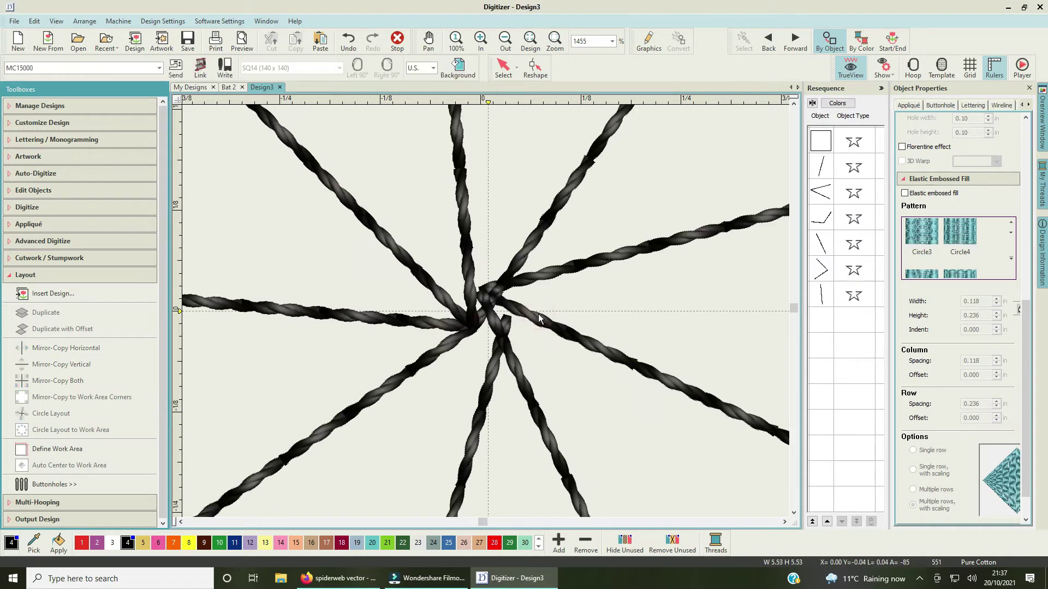
scroll(486, 312, down, 12)
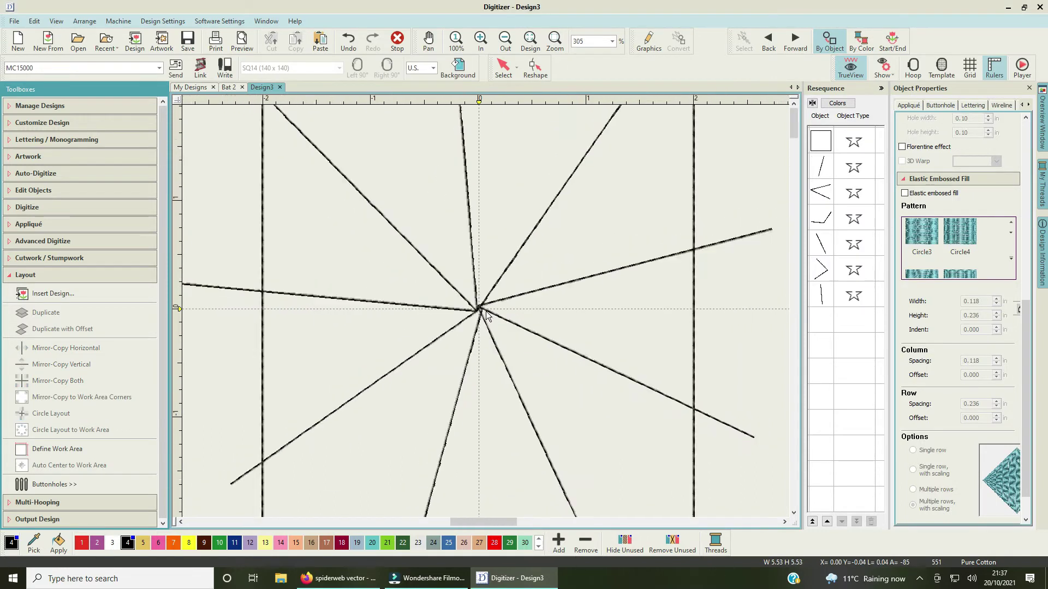
Step: Examine how the radiating lines meet at the centre and where they extend beyond the square's edges
scroll(525, 339, up, 8)
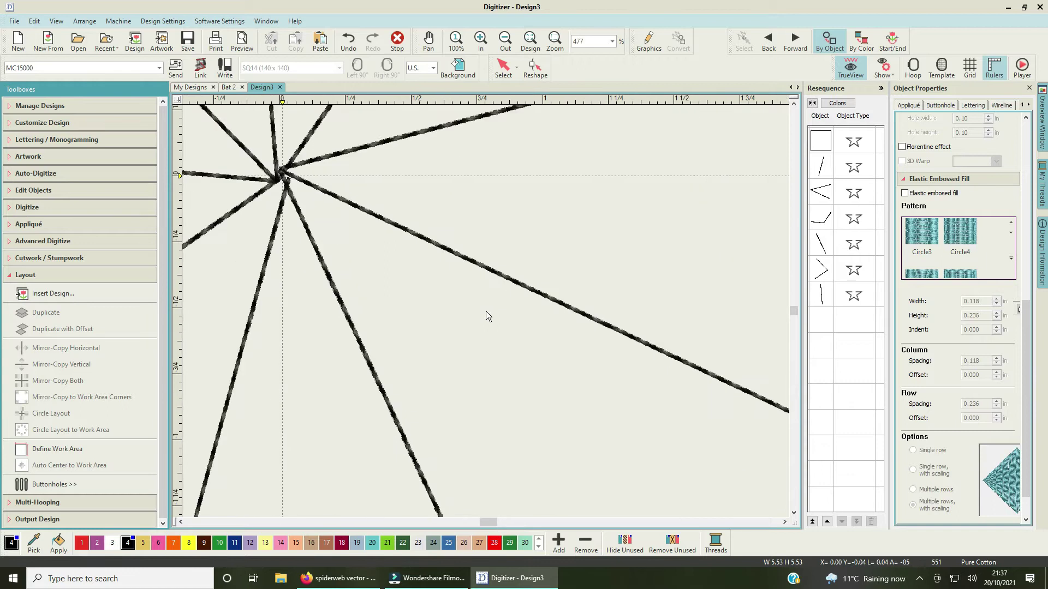
scroll(485, 316, down, 2)
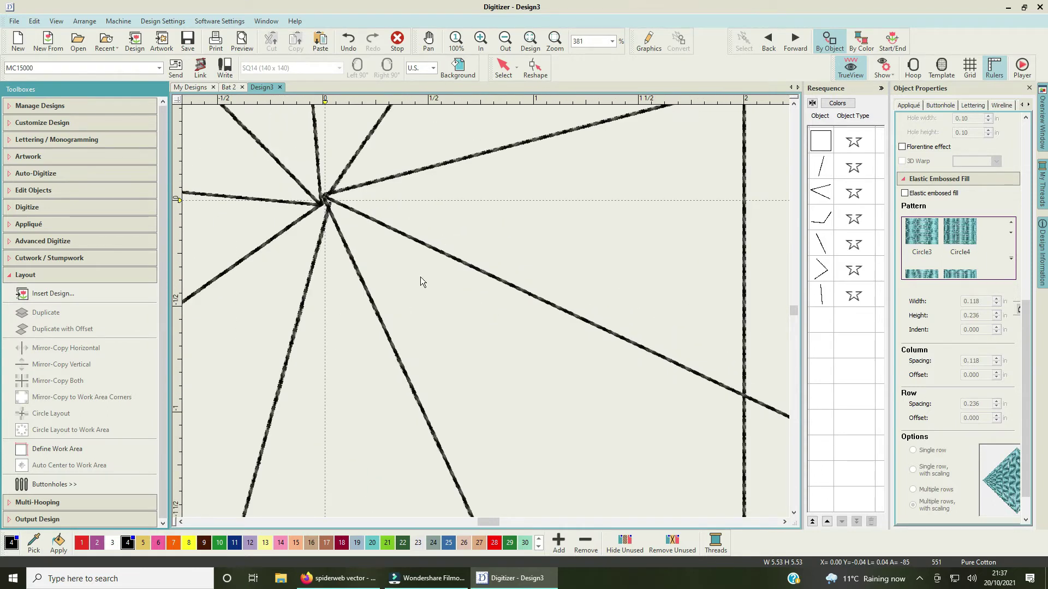
scroll(486, 311, down, 9)
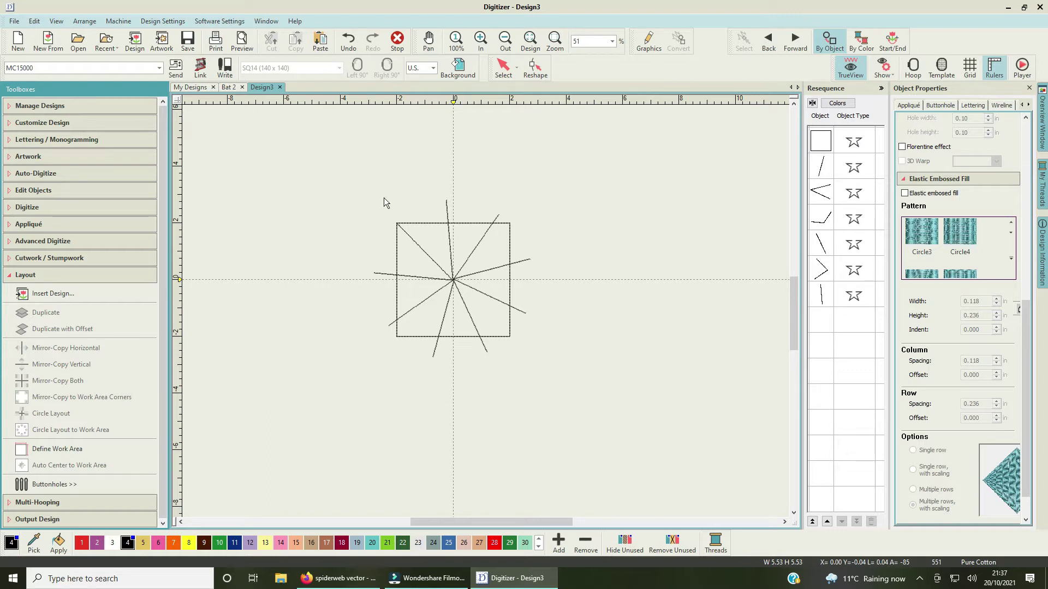
key(1)
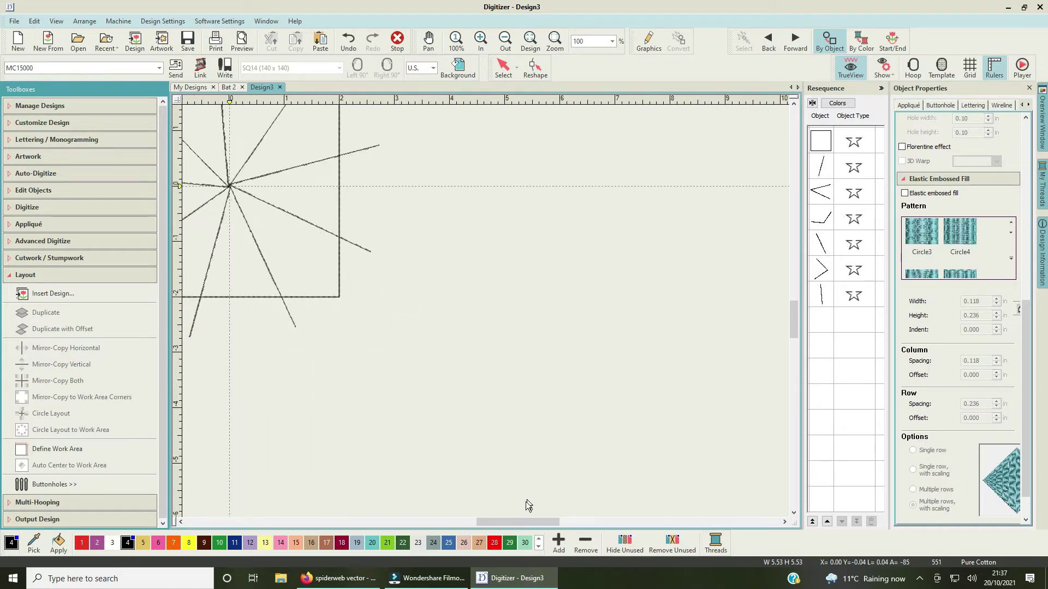
drag(522, 520, 476, 512)
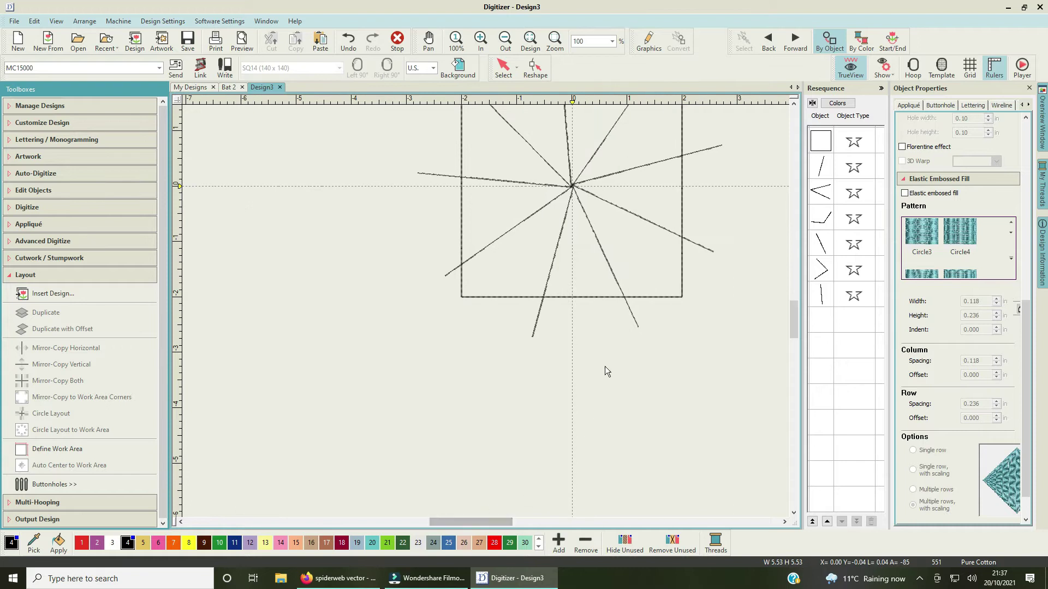
scroll(482, 320, up, 2)
drag(794, 324, 789, 309)
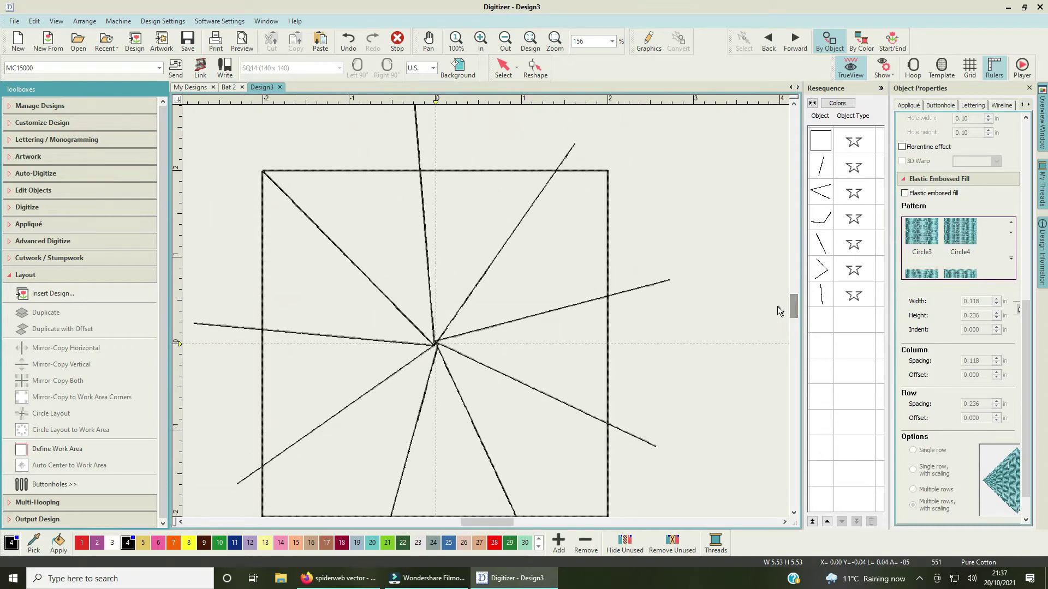
drag(796, 304, 793, 297)
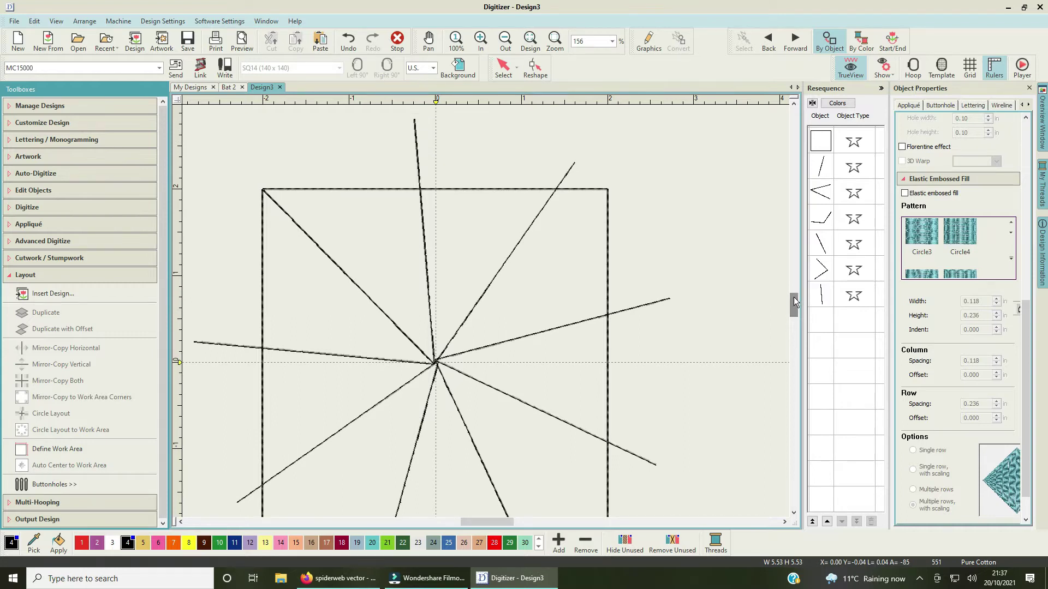
Step: Try auto-centering a single object of the radiating lines to the work area, and undo it
click(485, 295)
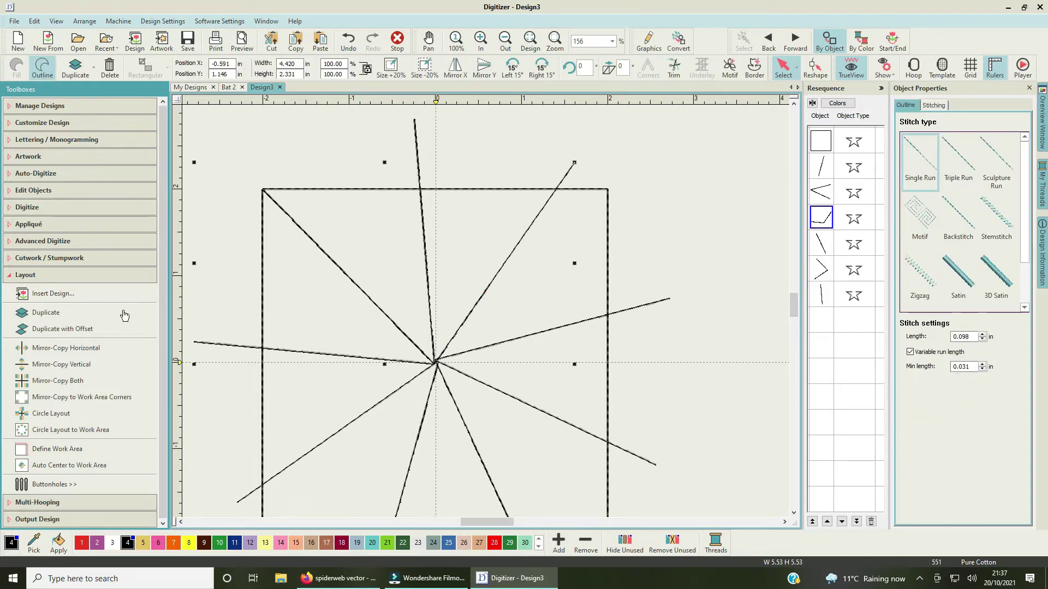
click(60, 468)
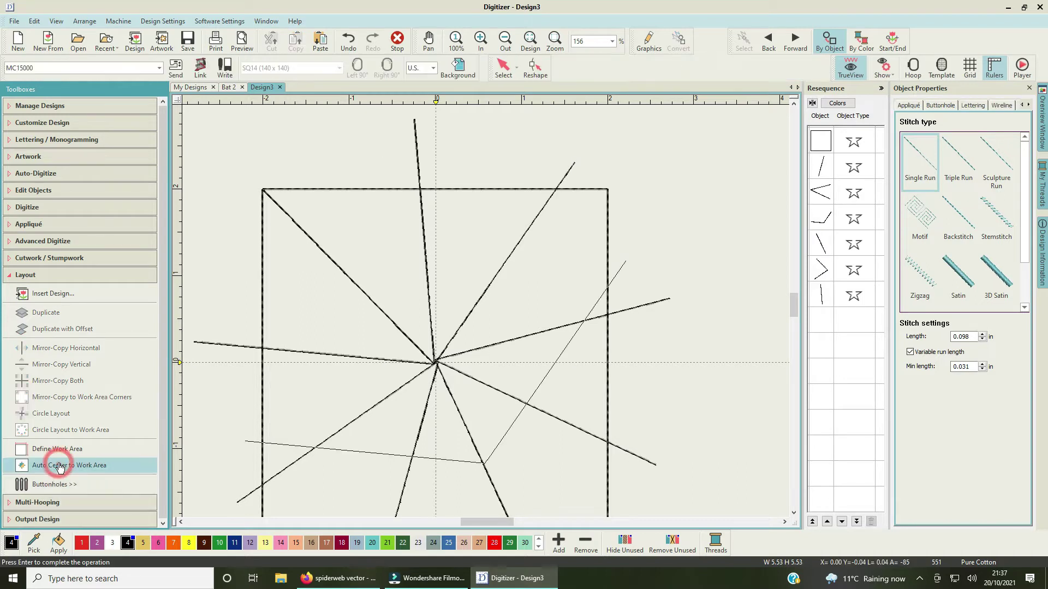
key(Return)
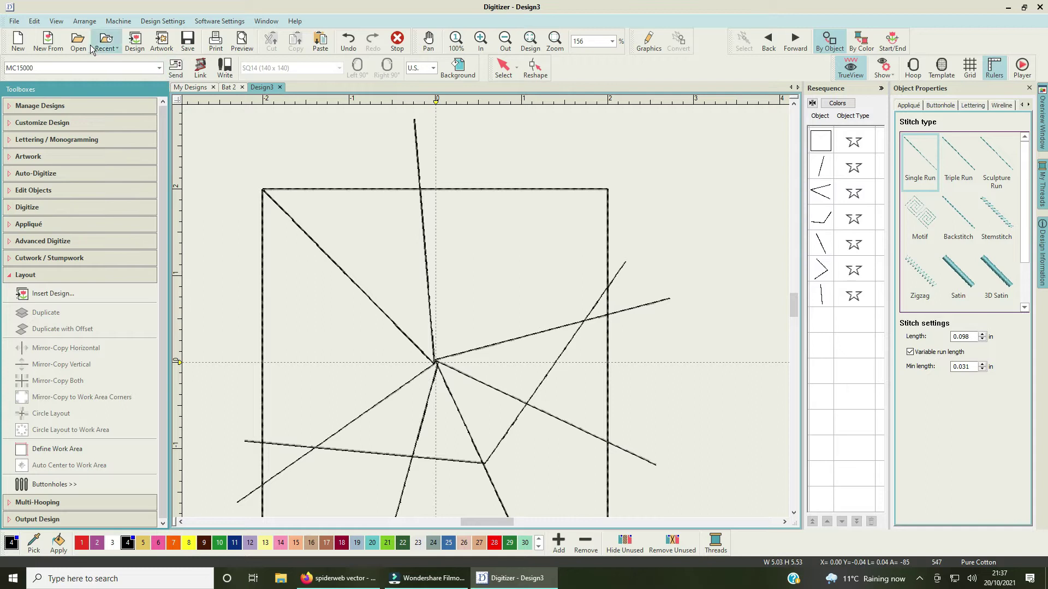
click(349, 41)
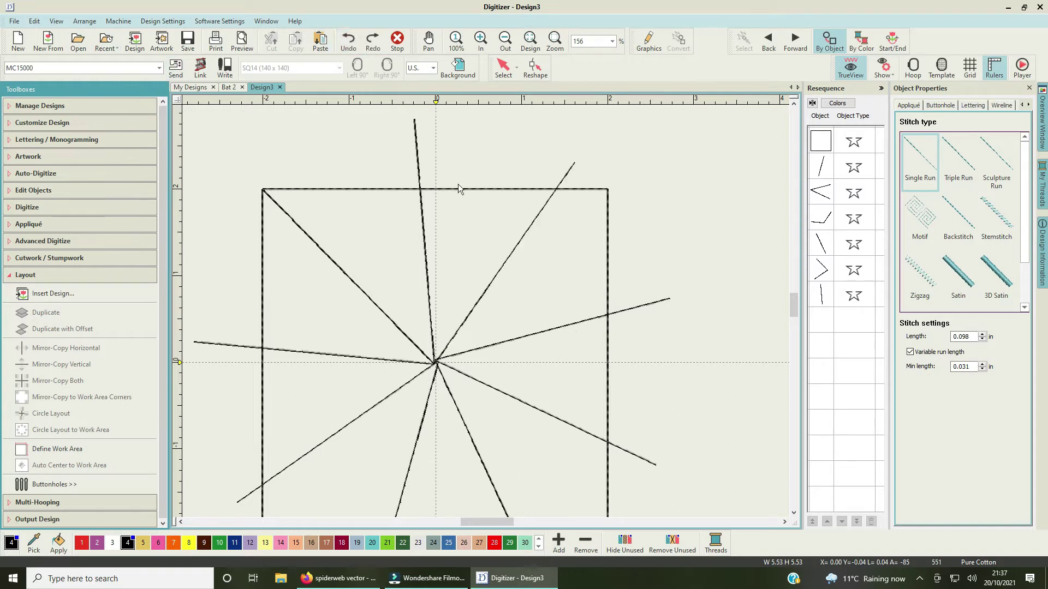
Step: Group all radiating line objects without the square and auto-center the group to the work area
click(821, 171)
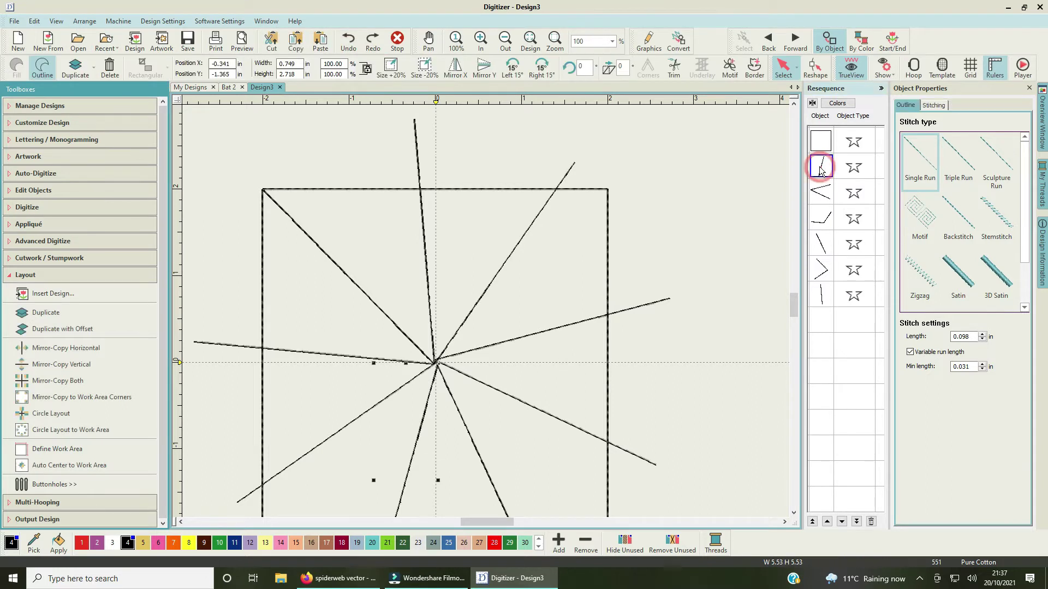
shift+click(827, 307)
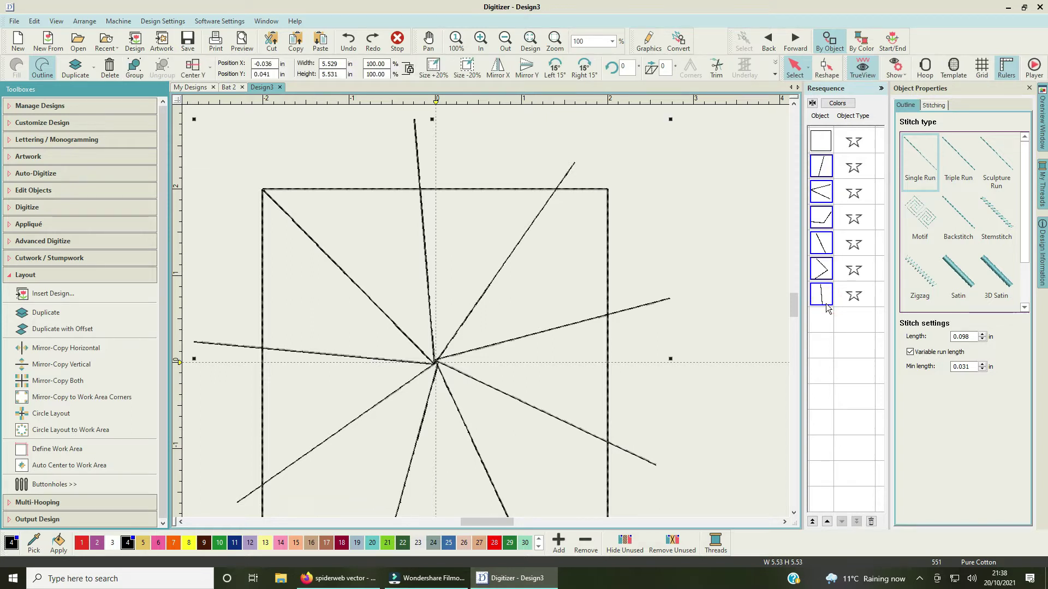
right_click(830, 267)
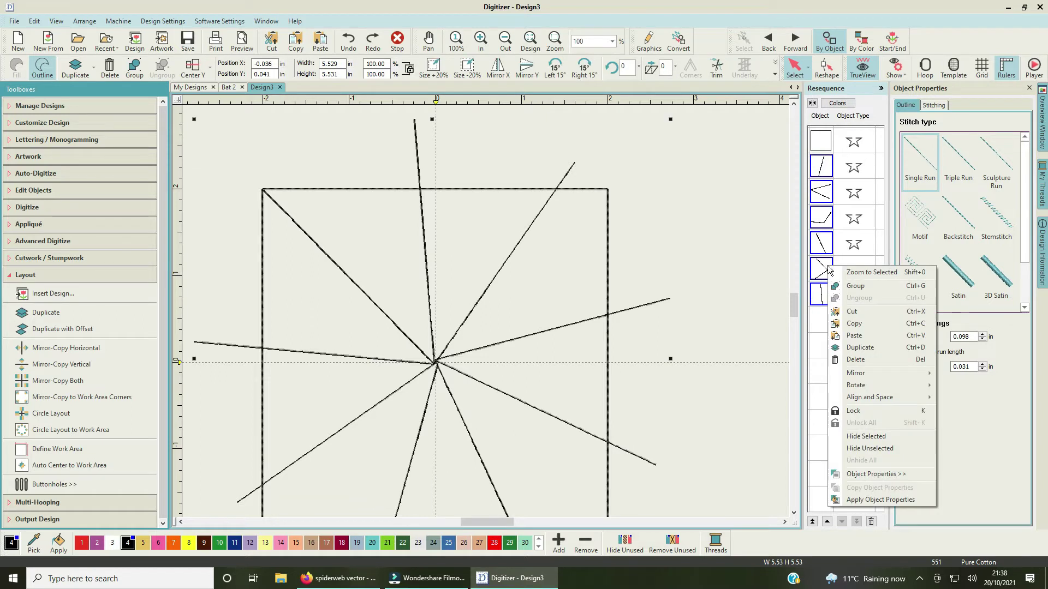
click(855, 287)
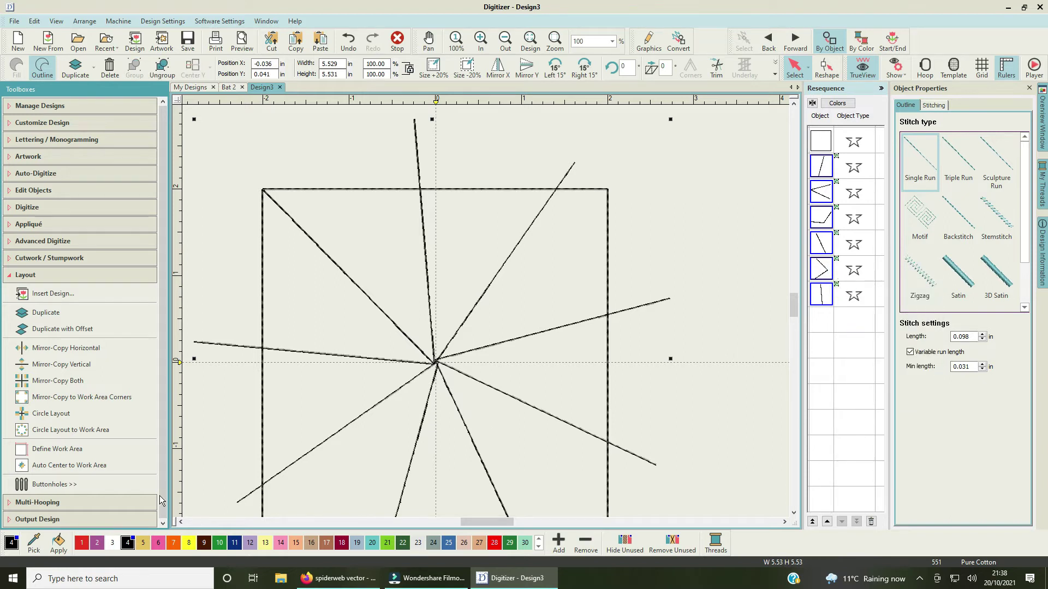
click(83, 466)
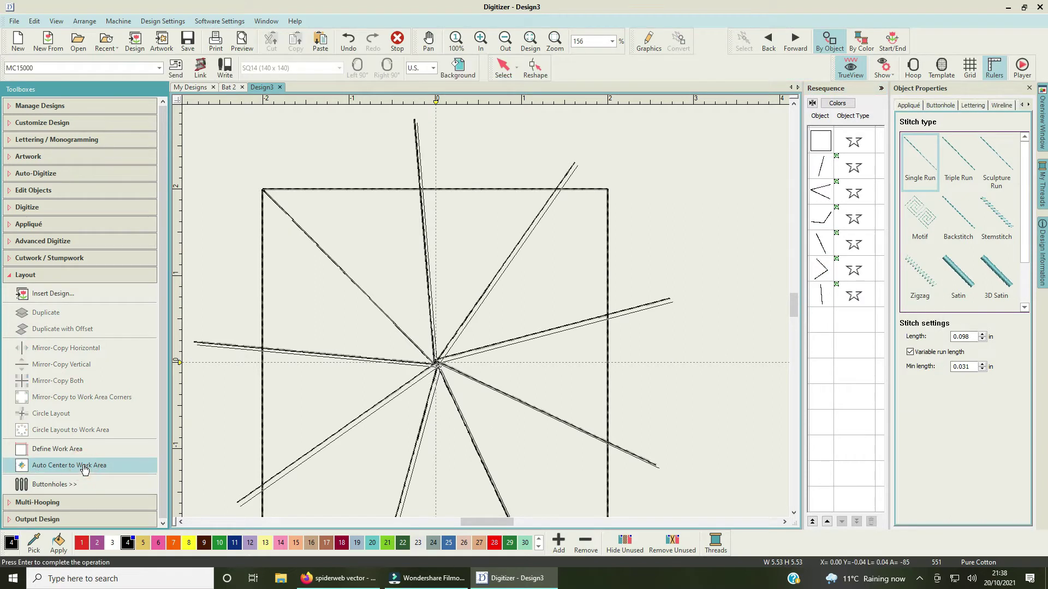
key(Return)
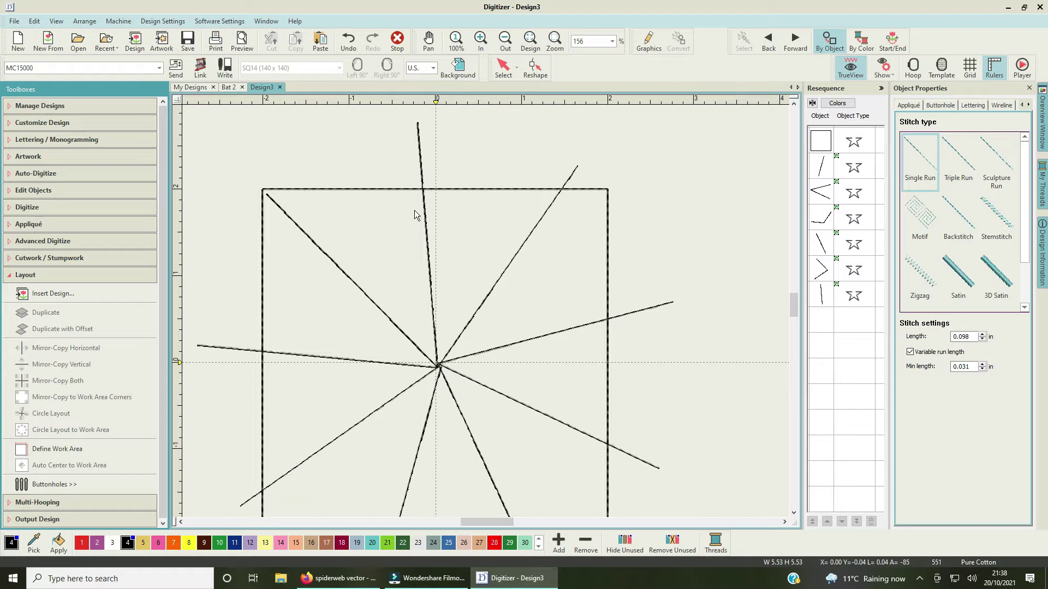
Step: Try scaling the grouped lines proportionally to about 5.16 in wide, and undo the changes back to before the lines were centred
key(ctrl+a)
click(424, 198)
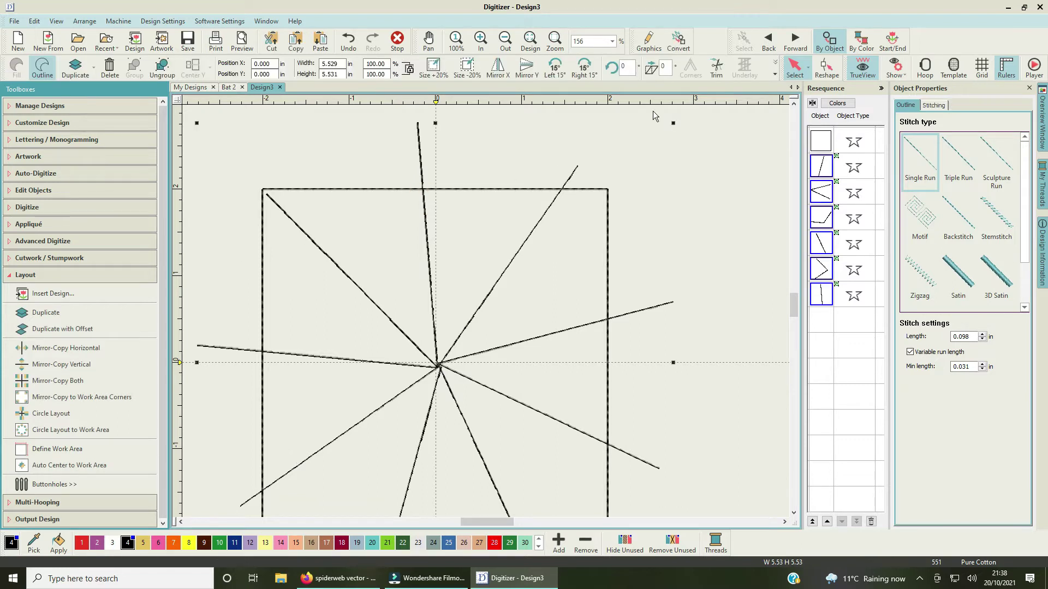
click(673, 122)
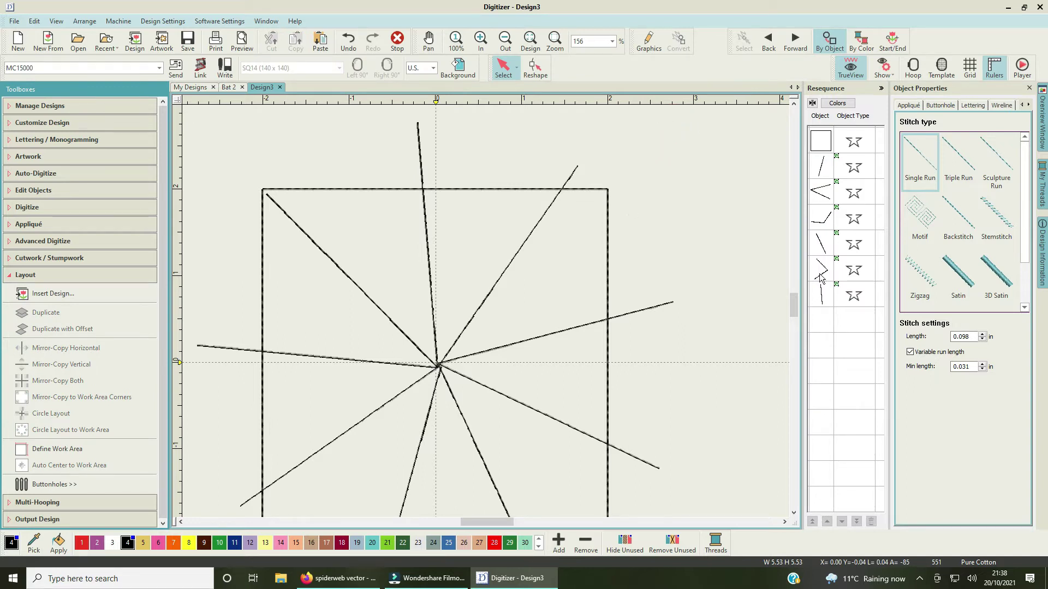
key(ctrl+a)
drag(673, 123, 661, 145)
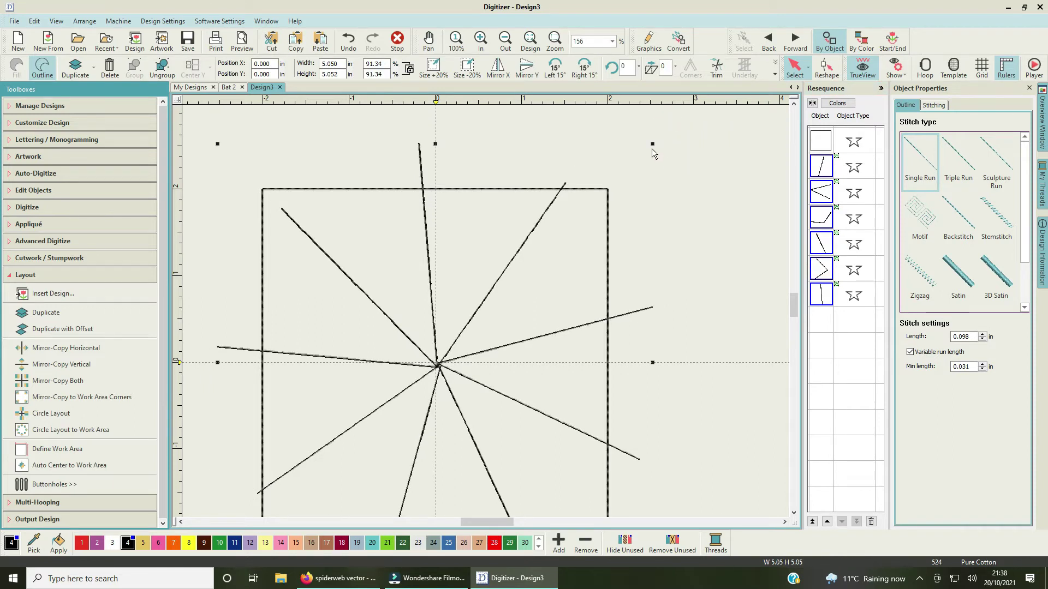
drag(652, 145, 664, 138)
click(663, 138)
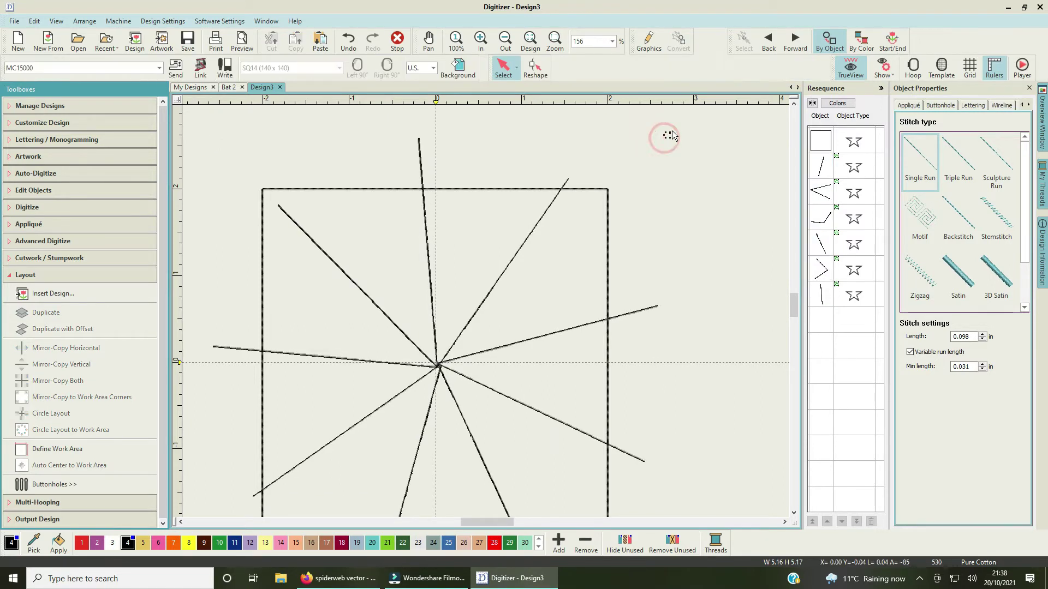
click(348, 39)
click(350, 37)
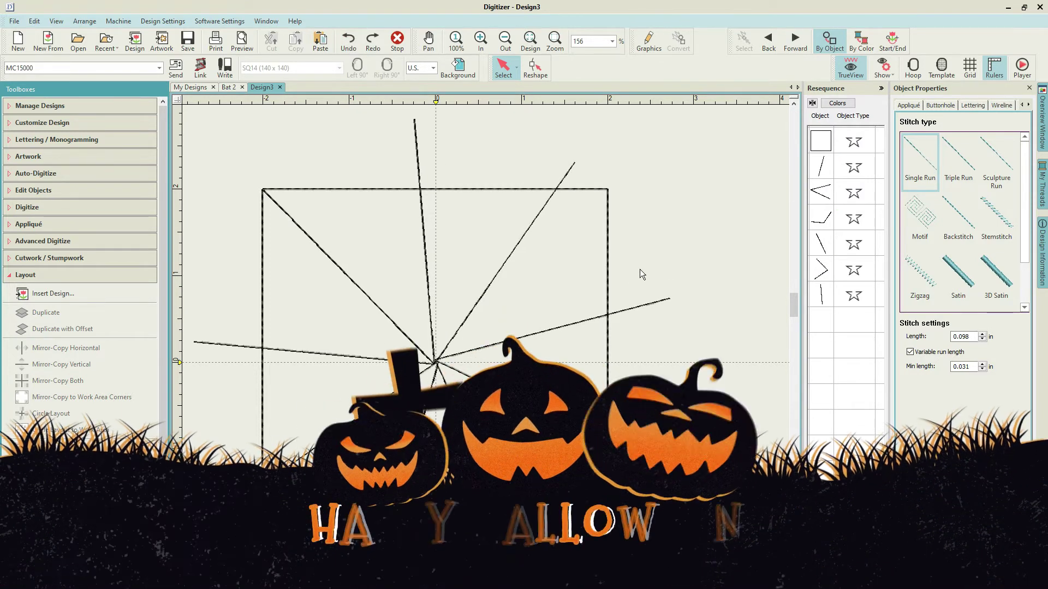
Step: Cut the line that crosses the square's upper edge just left of the vertical guide, using the Knife tool at the edge
scroll(485, 311, down, 1)
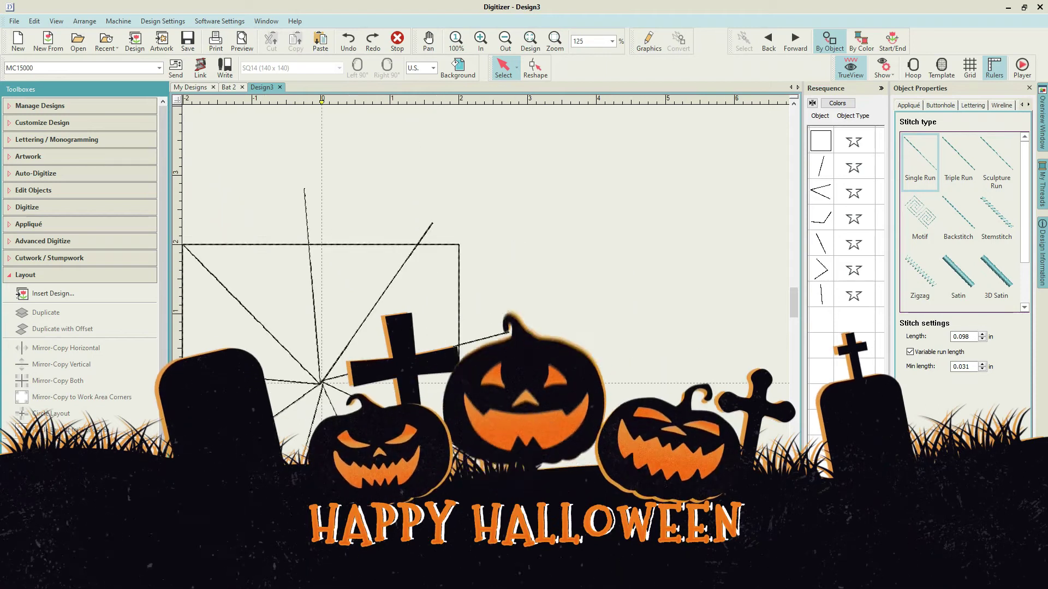
drag(512, 526, 478, 527)
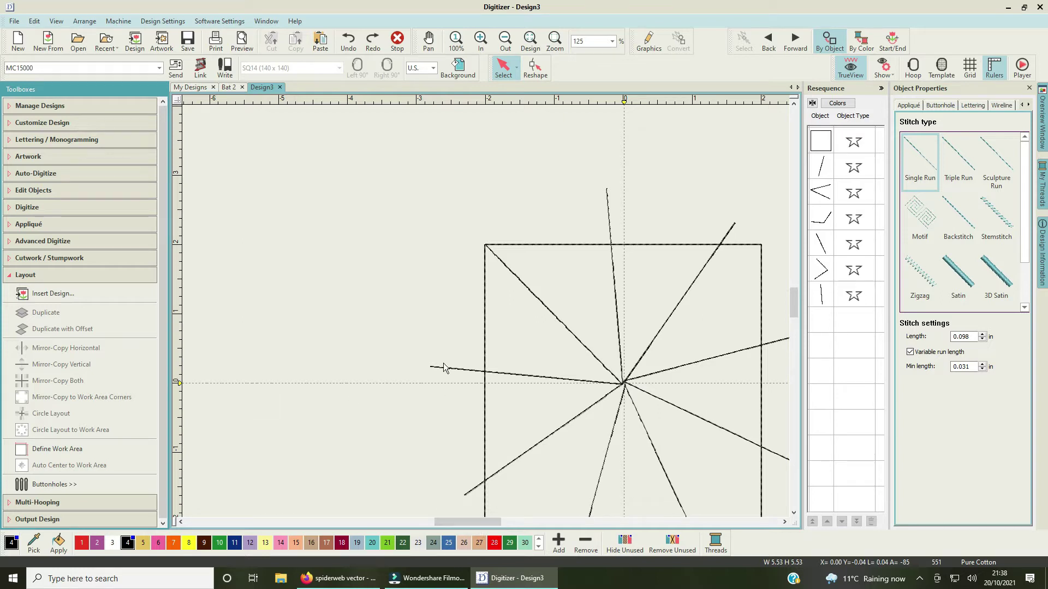
scroll(486, 310, down, 1)
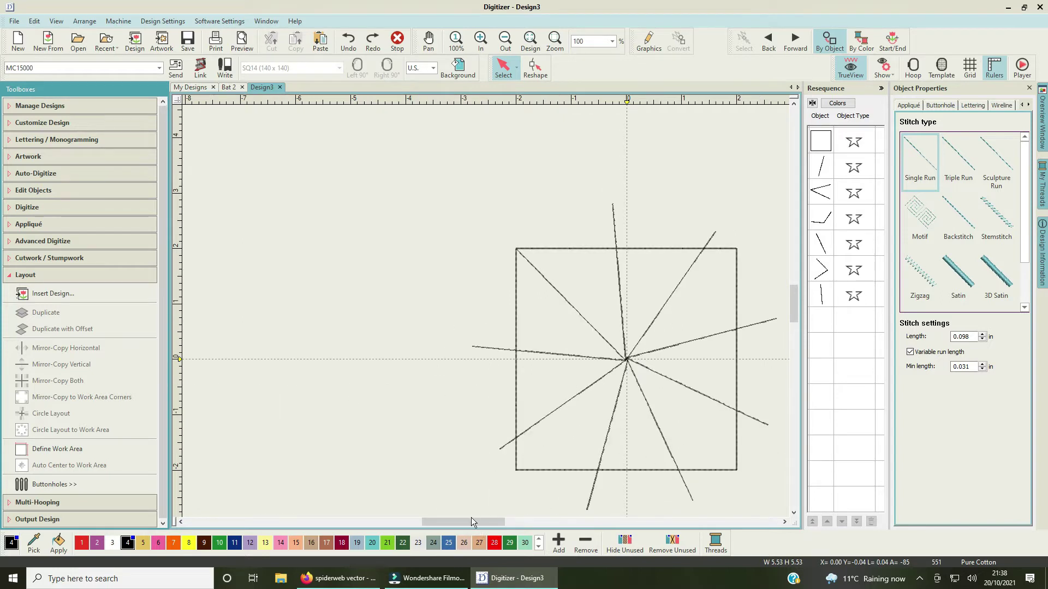
drag(471, 518, 498, 520)
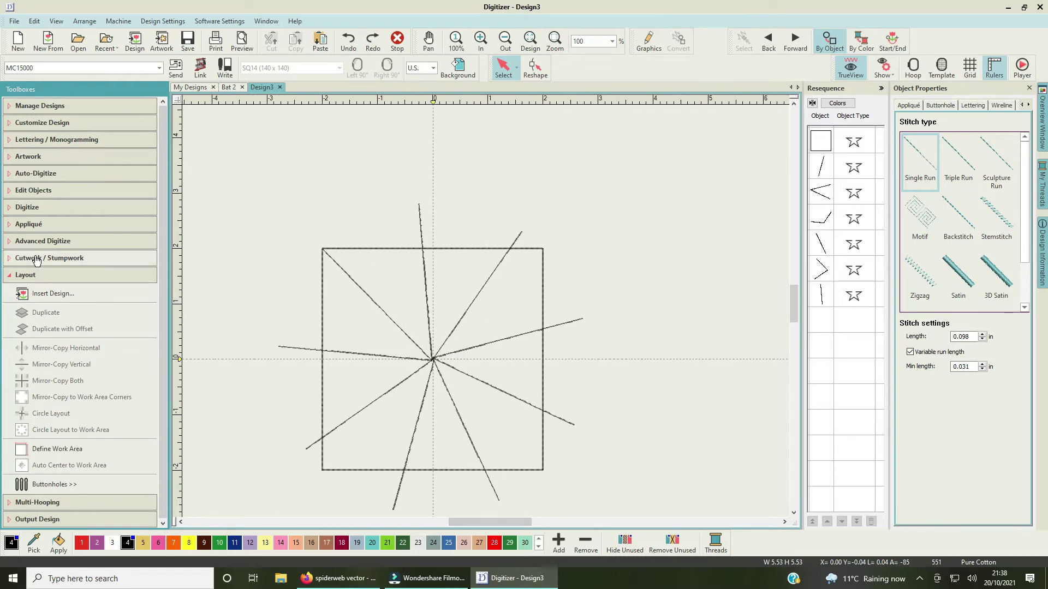
click(65, 208)
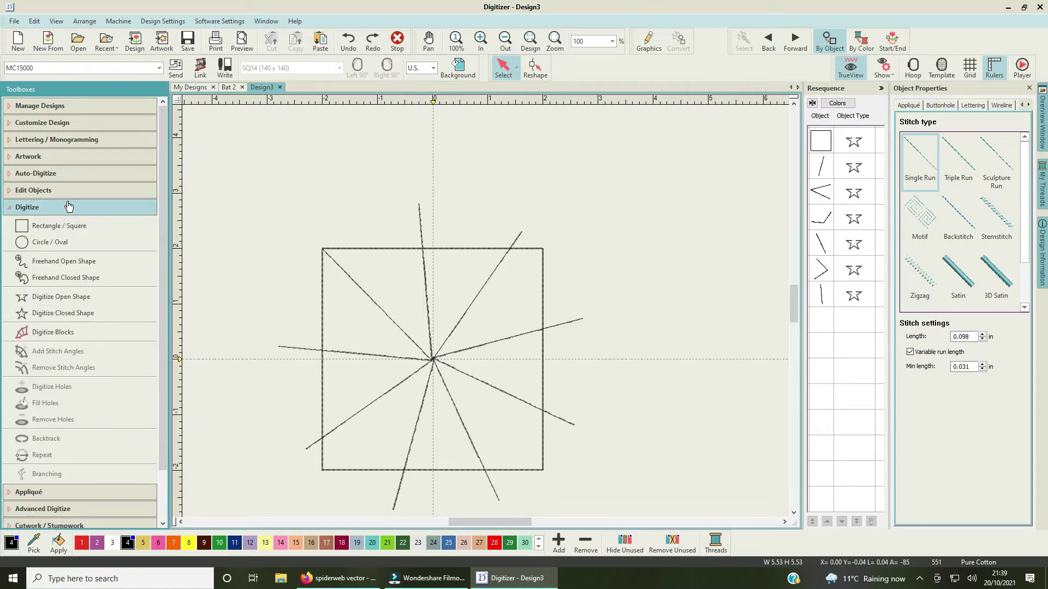
click(72, 190)
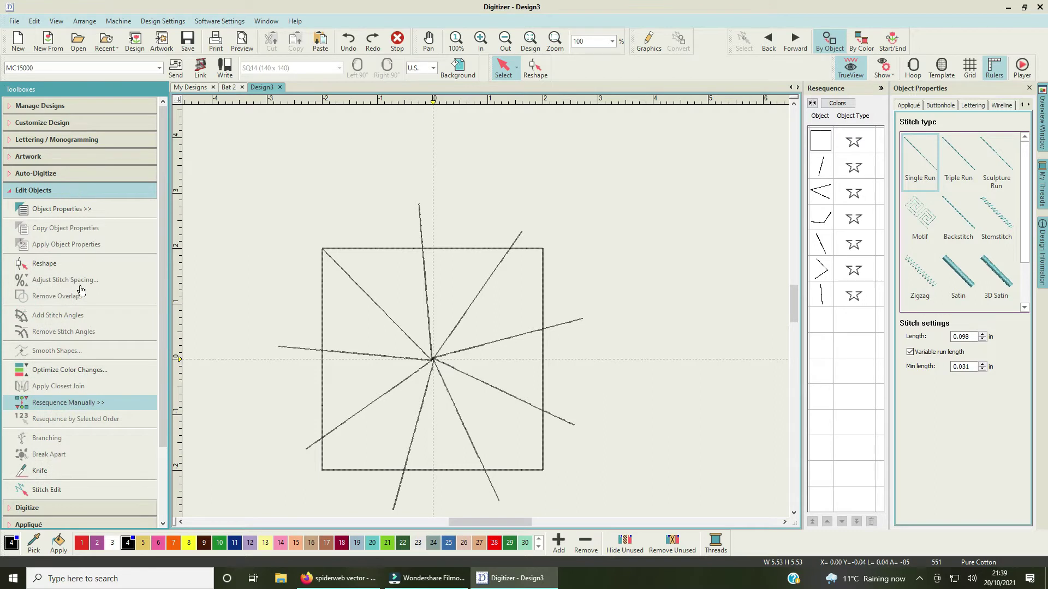
click(38, 474)
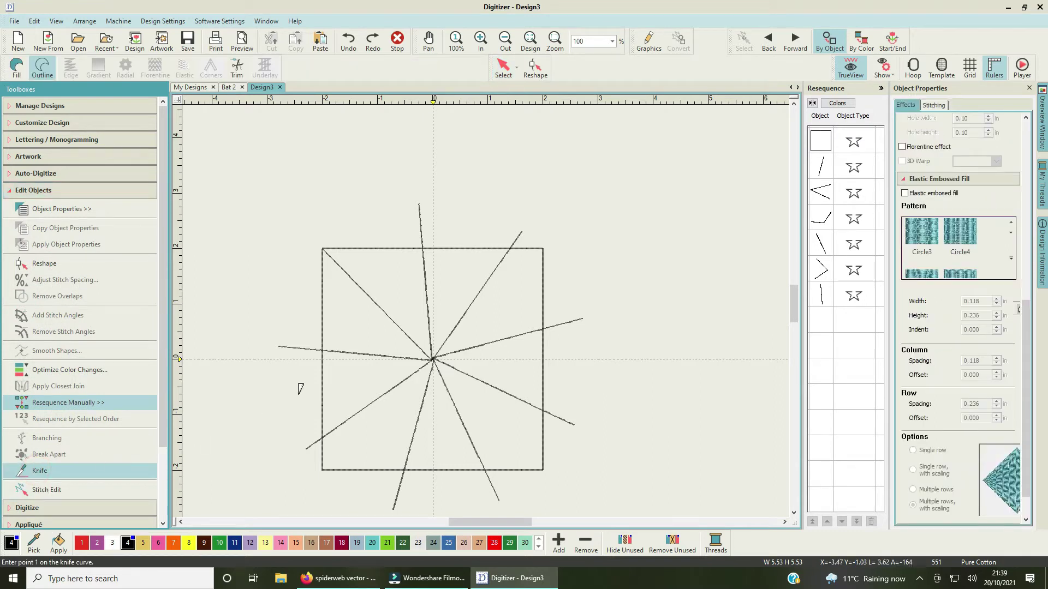
scroll(486, 301, up, 5)
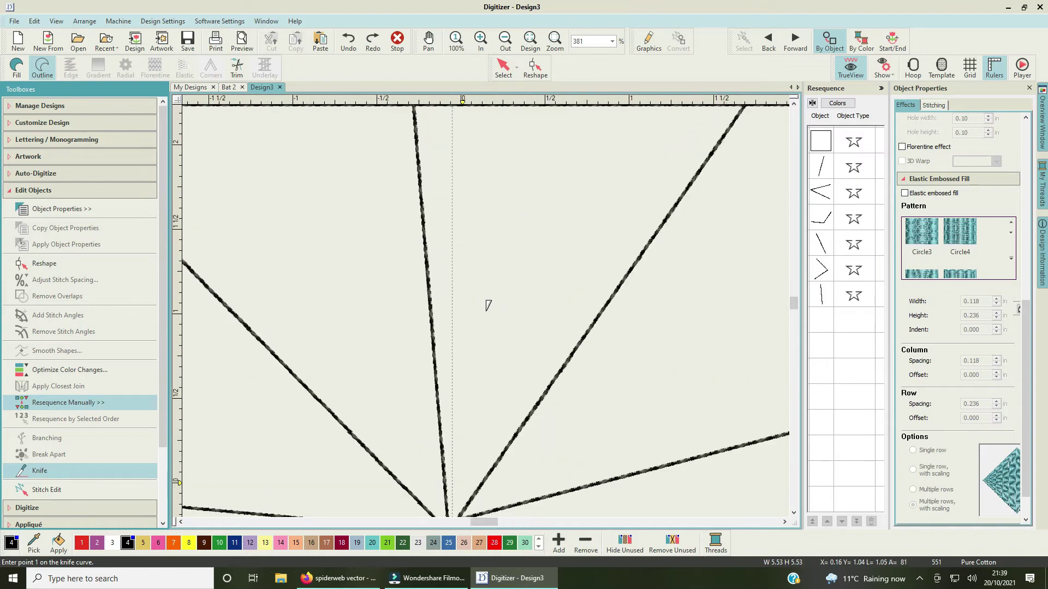
scroll(485, 302, down, 2)
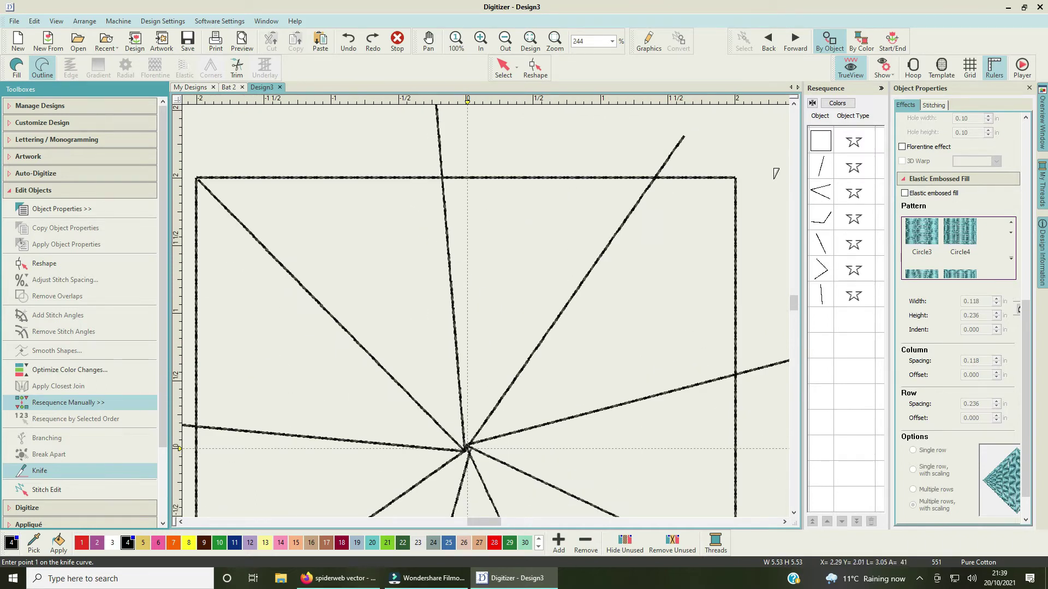
click(435, 176)
click(467, 174)
key(Return)
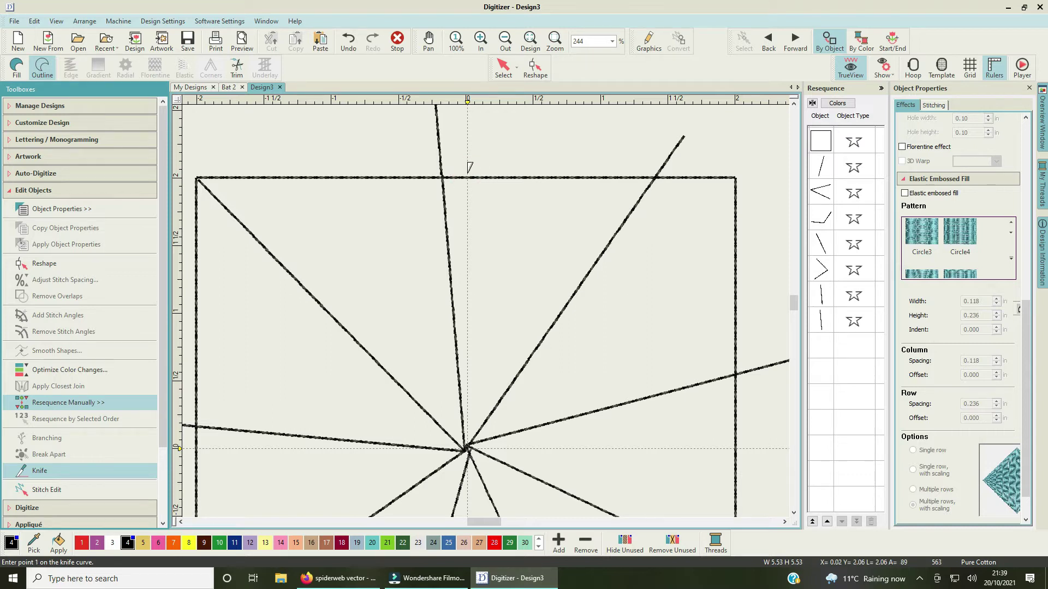
Step: Cut the line crossing the right part of the square's upper edge and the upper line crossing its right edge at those edges
click(649, 171)
click(686, 174)
key(Return)
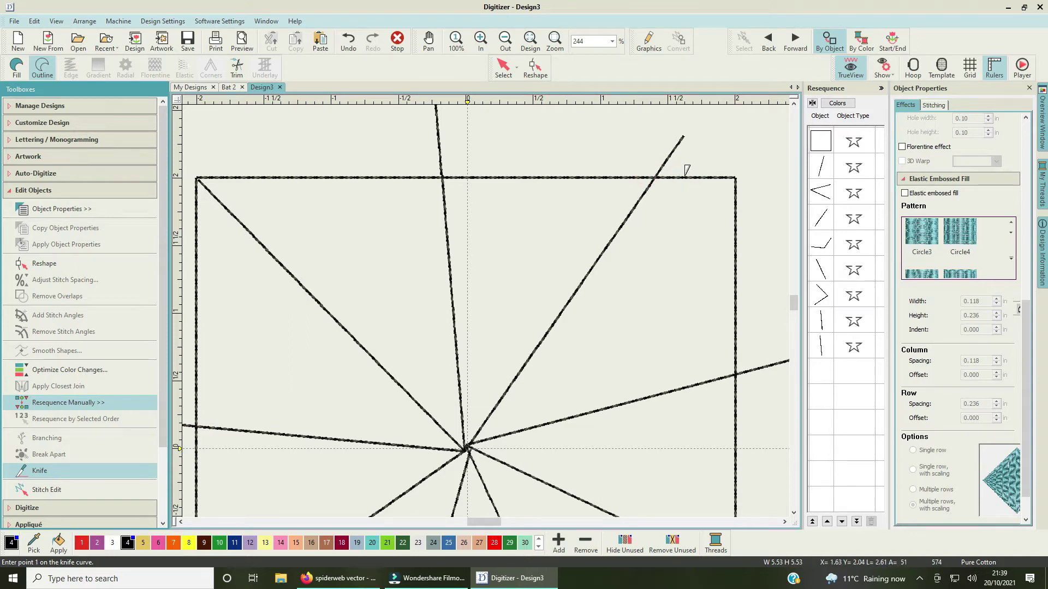
click(737, 377)
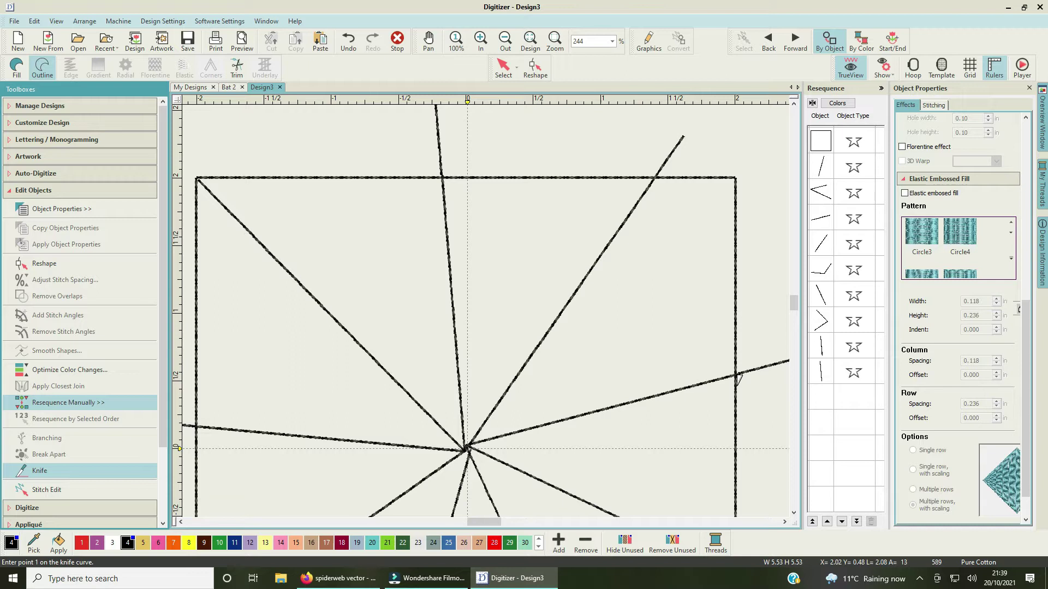
scroll(662, 370, down, 3)
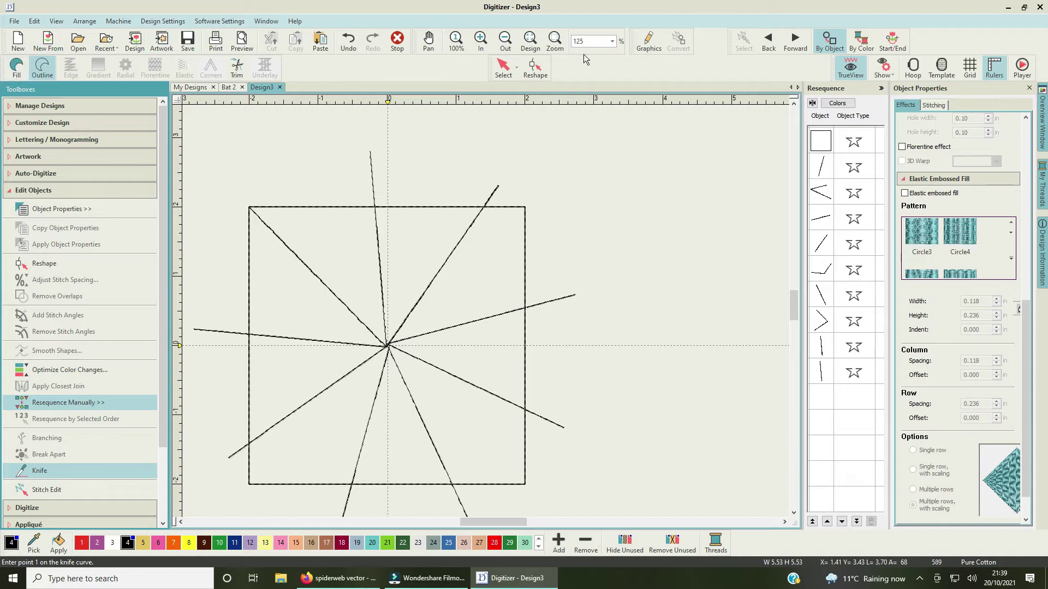
Step: Delete the cut-off piece of the line just left of the vertical guide, above the square's upper edge
click(511, 75)
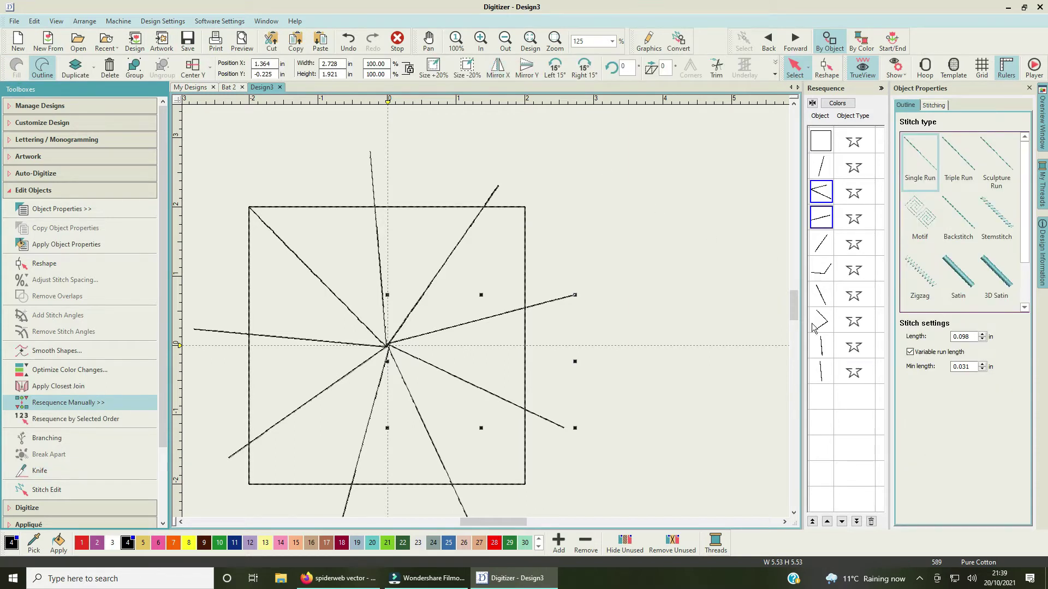
click(825, 352)
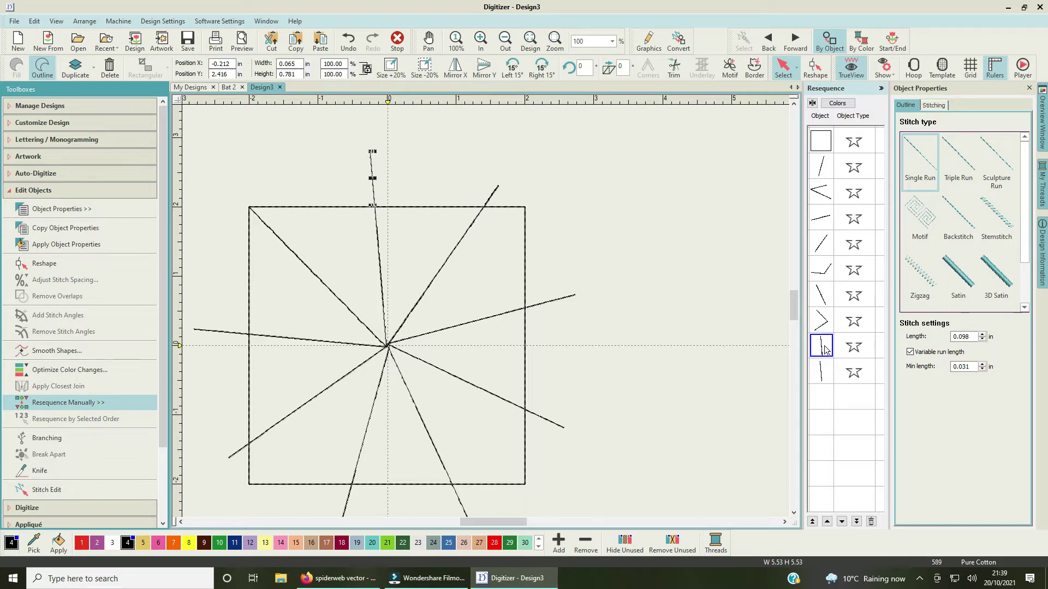
right_click(826, 350)
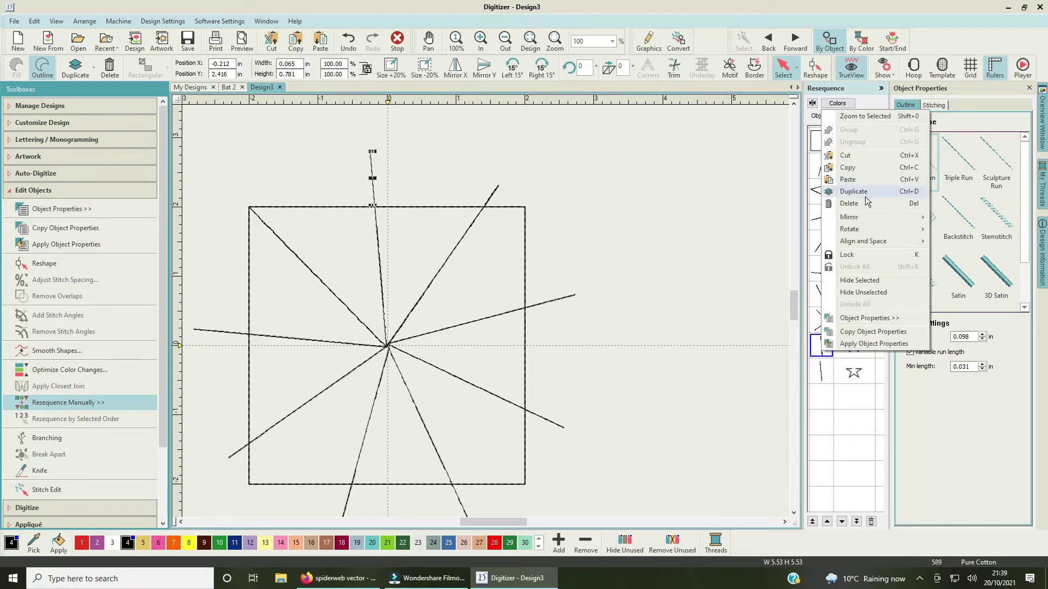
click(863, 202)
Step: Try deleting the inner part of the line just left of the vertical guide, and undo that deletion, keeping the outer piece deleted
click(824, 347)
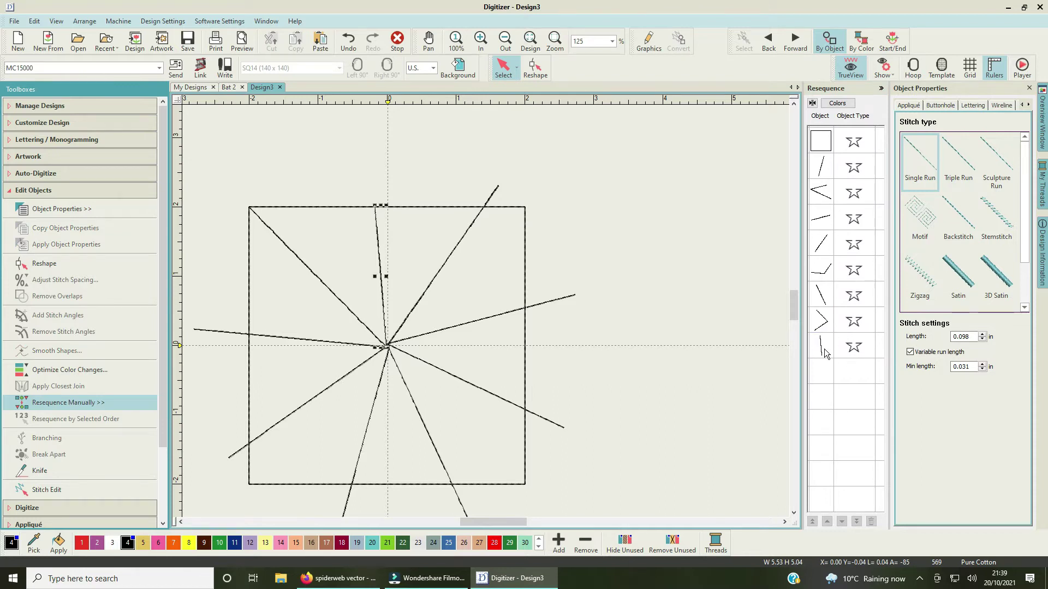
right_click(827, 347)
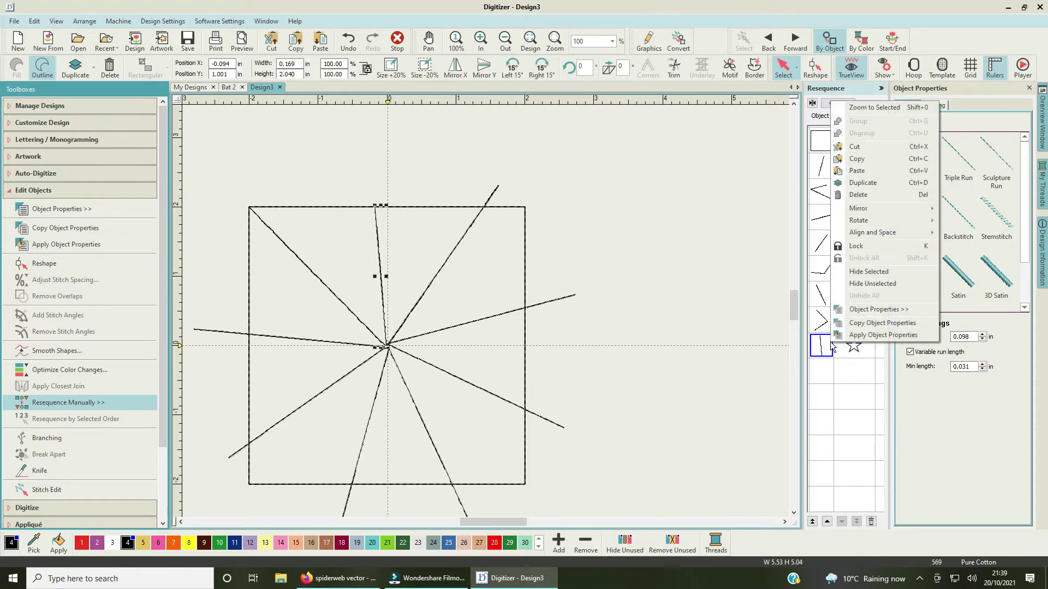
click(869, 197)
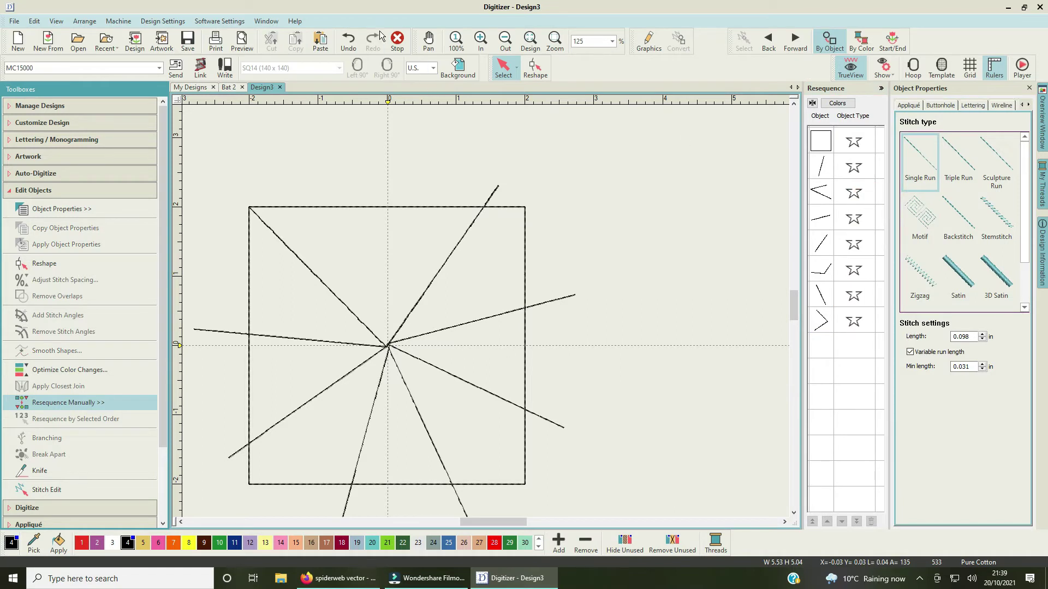
click(345, 43)
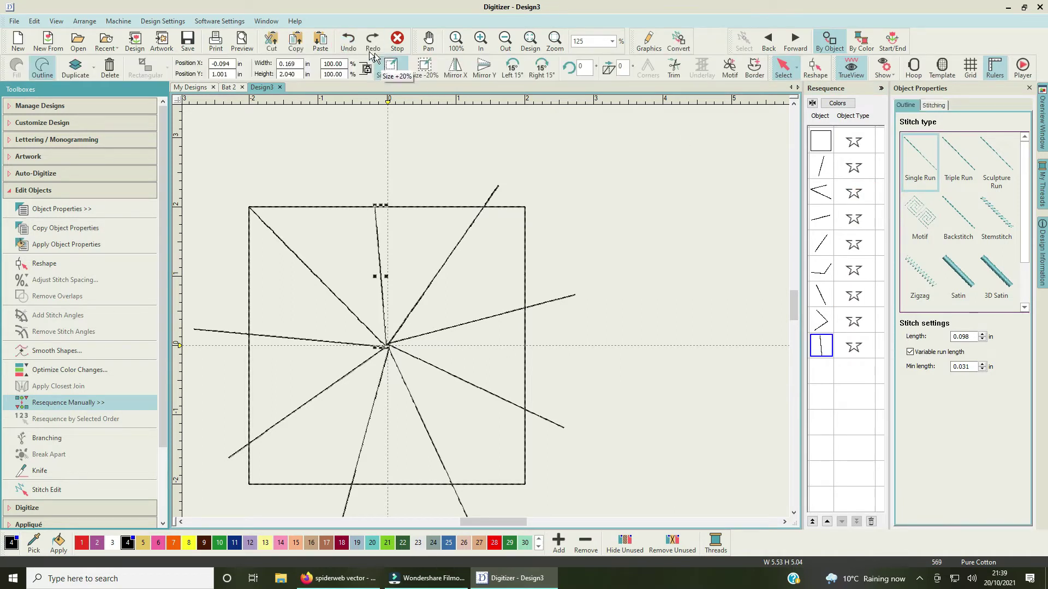
click(346, 47)
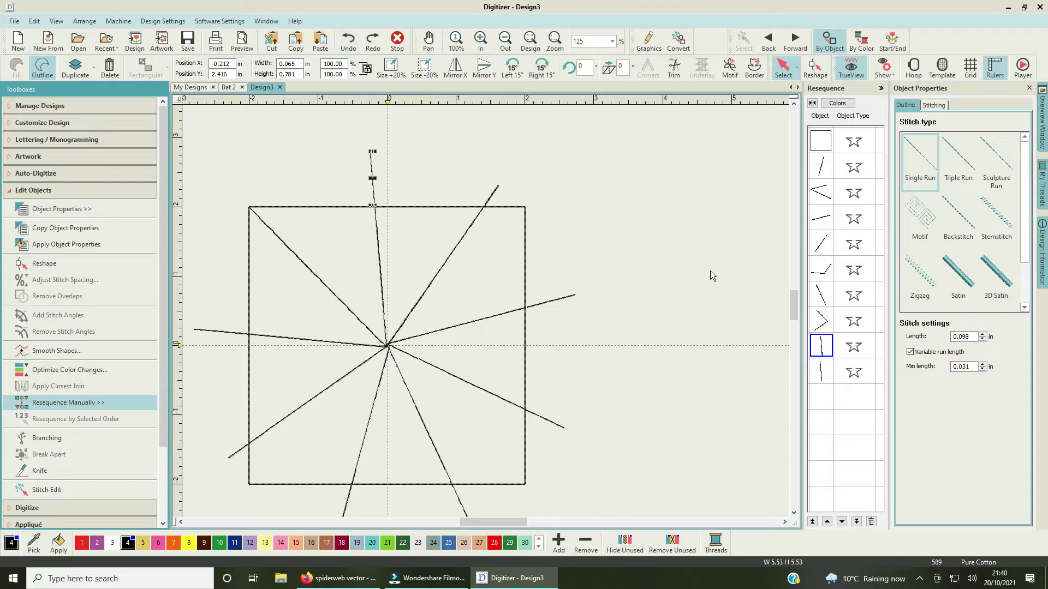
click(374, 43)
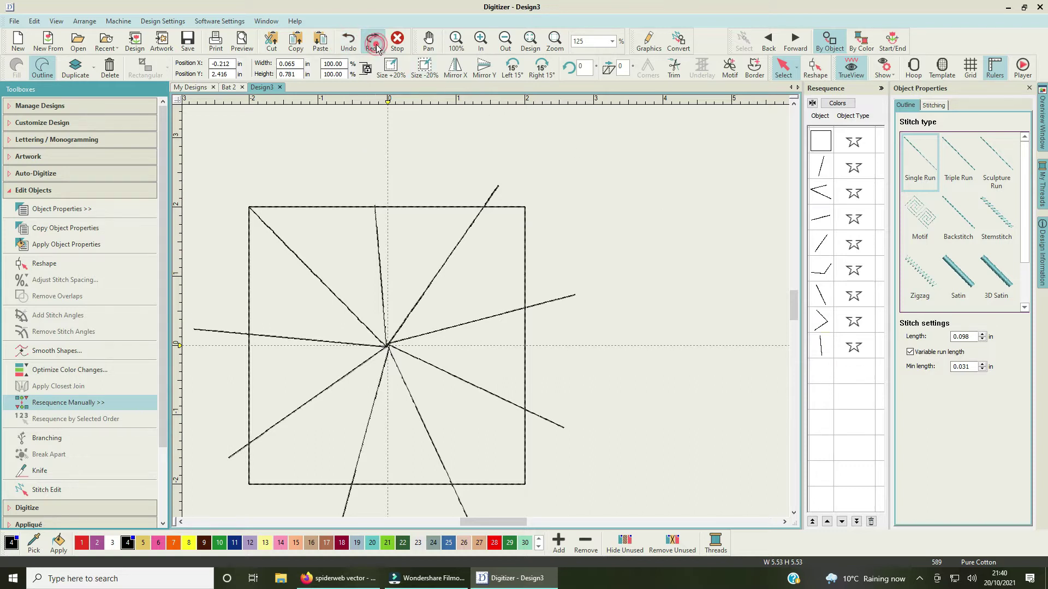
Step: Delete the cut-off line piece sticking out above the right part of the square's upper edge
click(490, 192)
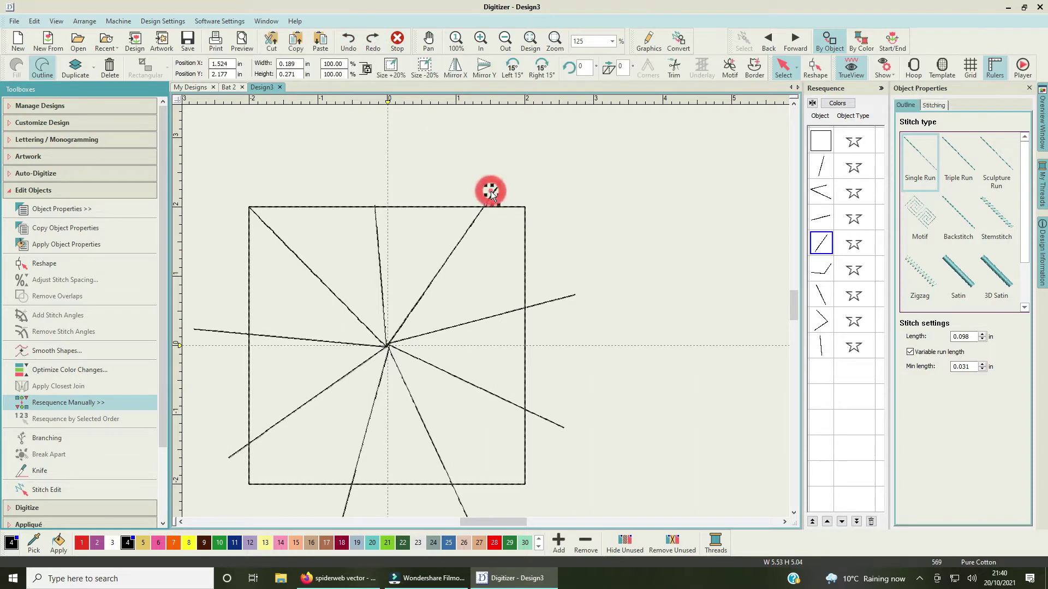
right_click(694, 237)
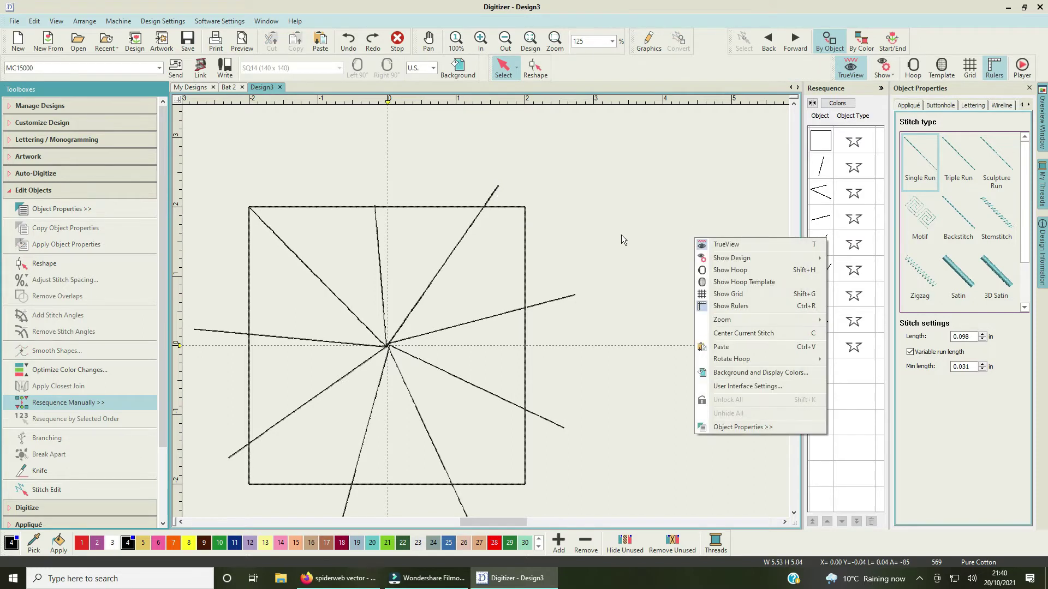
click(485, 201)
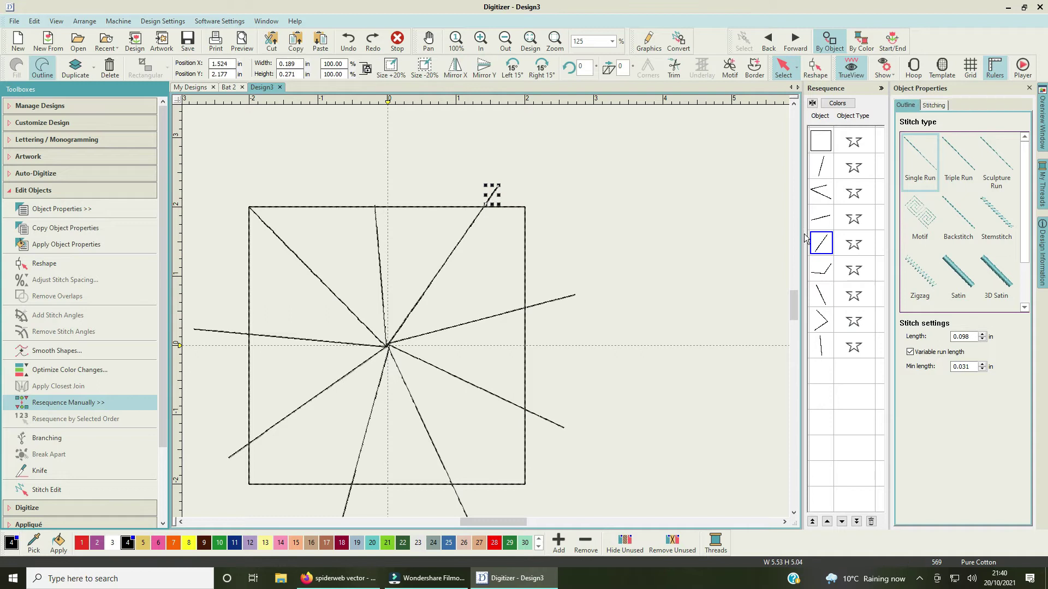
right_click(823, 244)
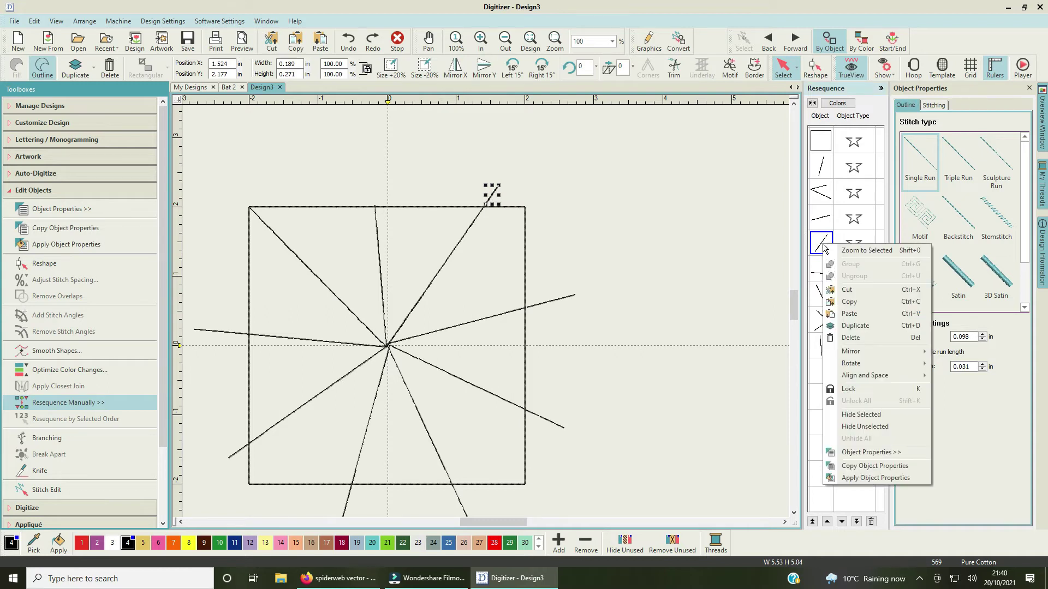
click(851, 338)
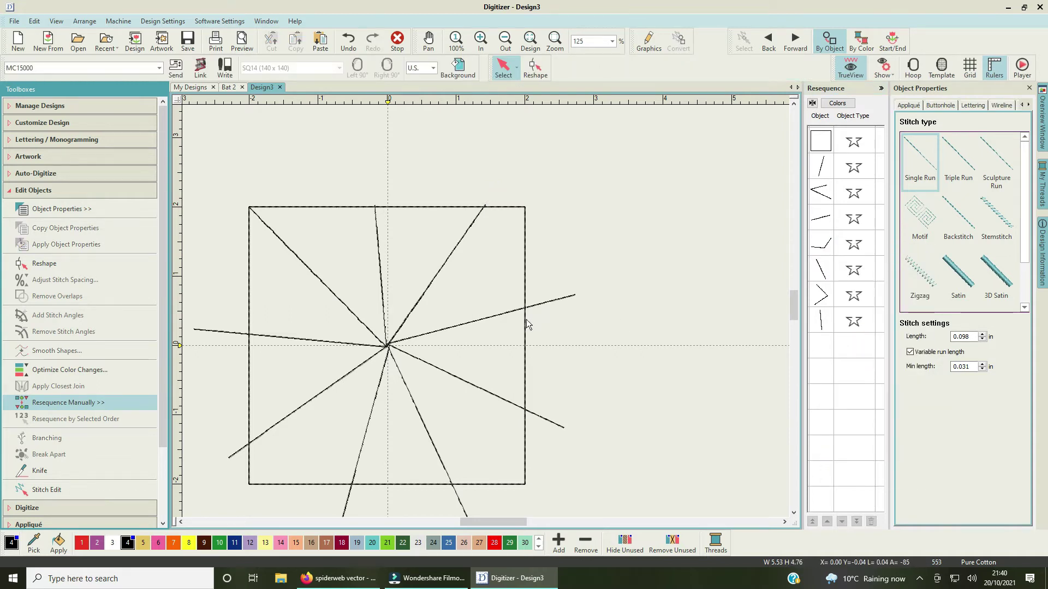
Step: Cut the lower line crossing the square's right edge with the Knife tool where it meets the edge
click(57, 474)
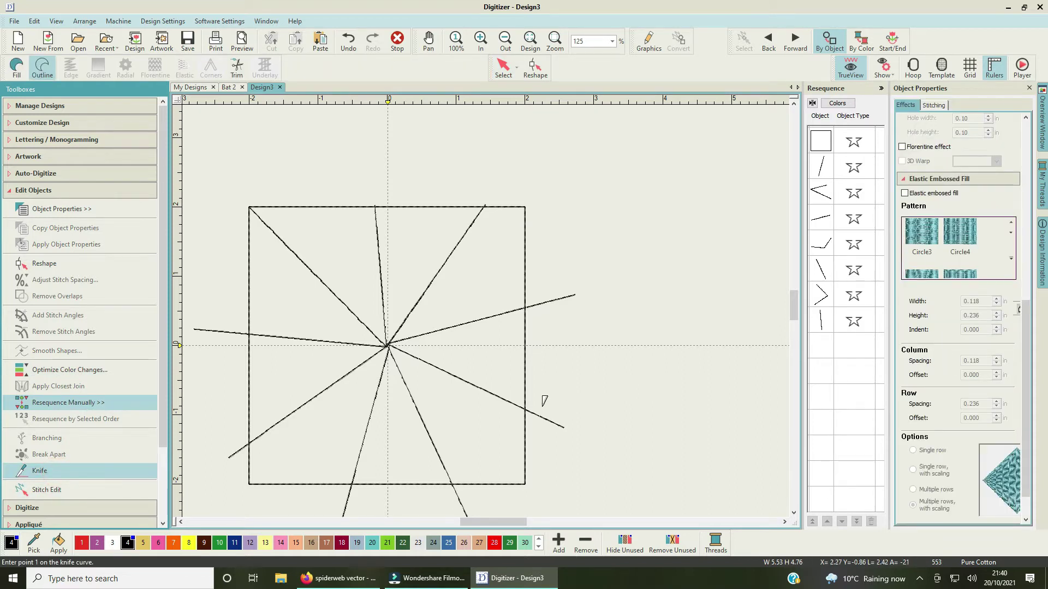
scroll(529, 398, up, 3)
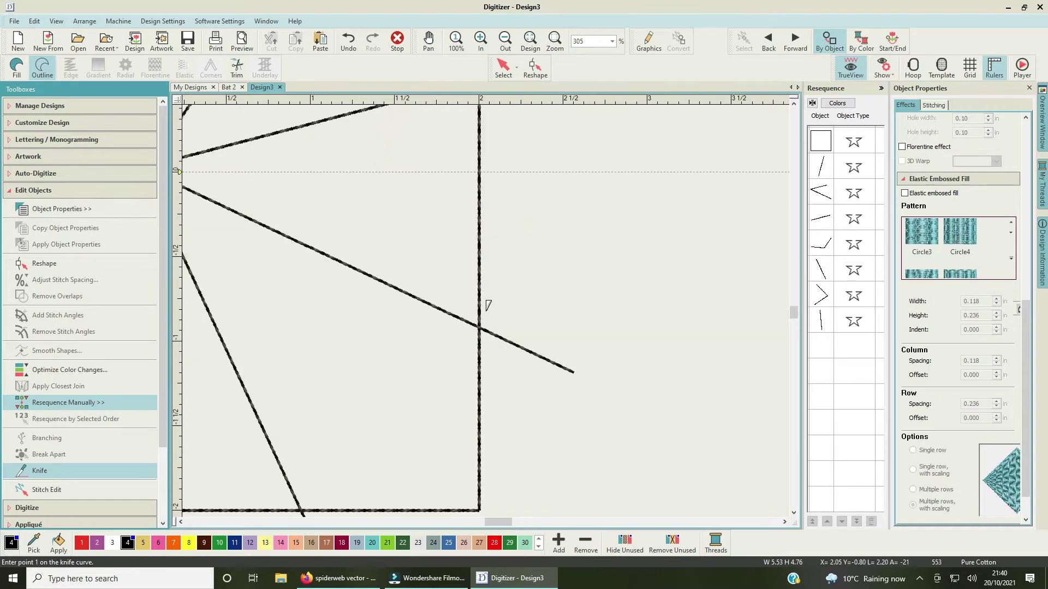
click(480, 327)
click(483, 331)
key(Return)
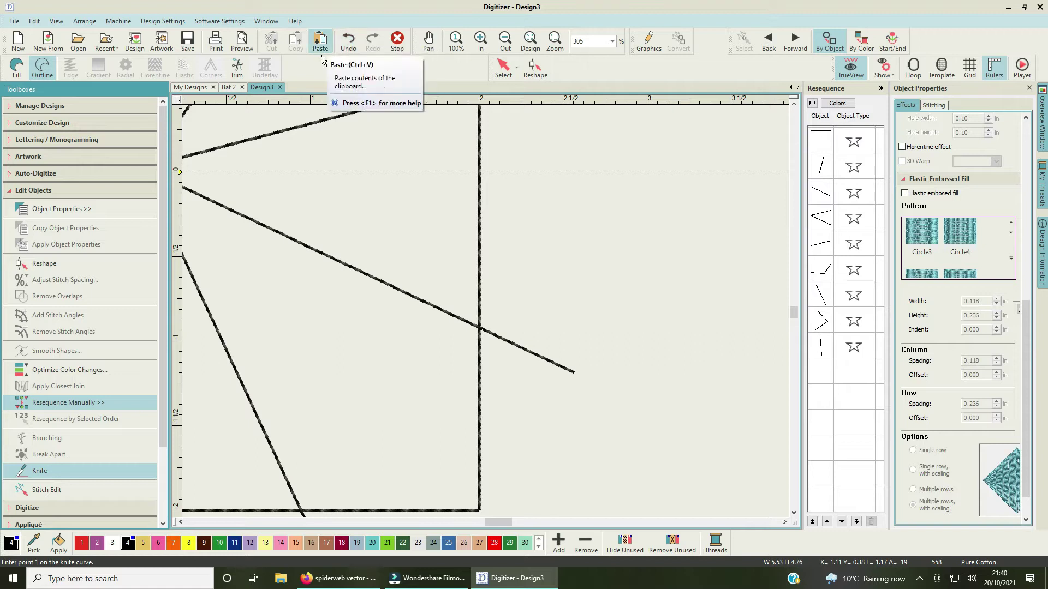
Step: Delete the cut-off piece of the lower line outside the square's right edge
click(823, 193)
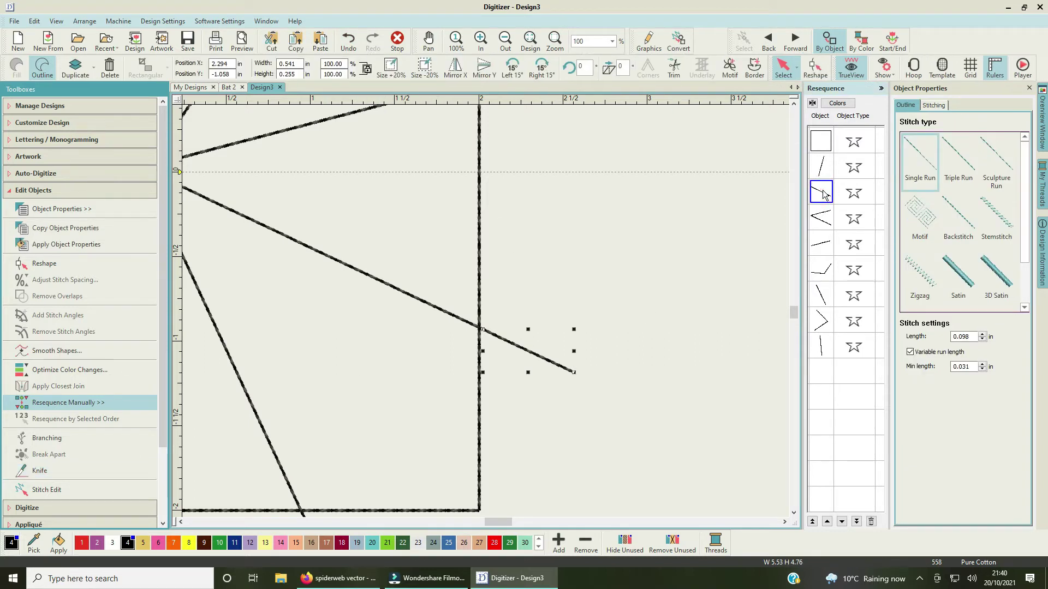
right_click(824, 191)
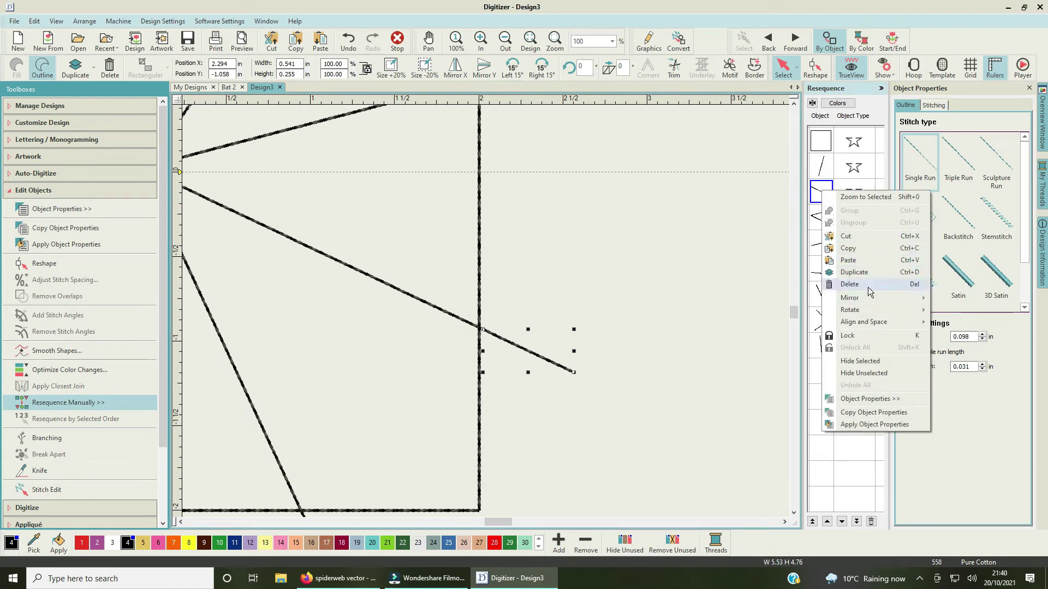
click(868, 285)
Step: Delete the cut-off piece of the upper line sticking out past the square's right edge
click(823, 167)
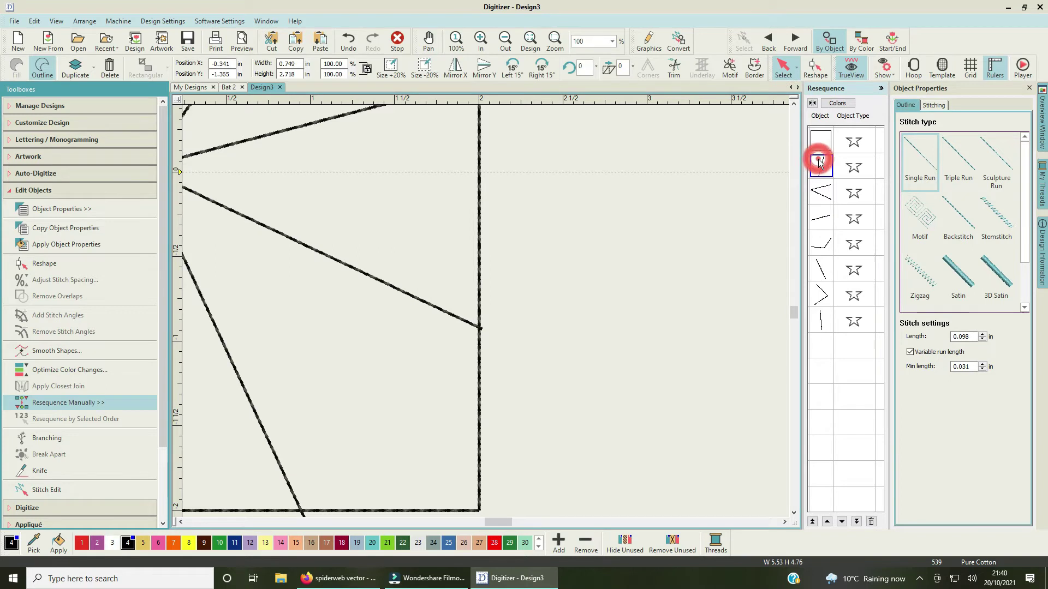
key(1)
scroll(487, 312, down, 1)
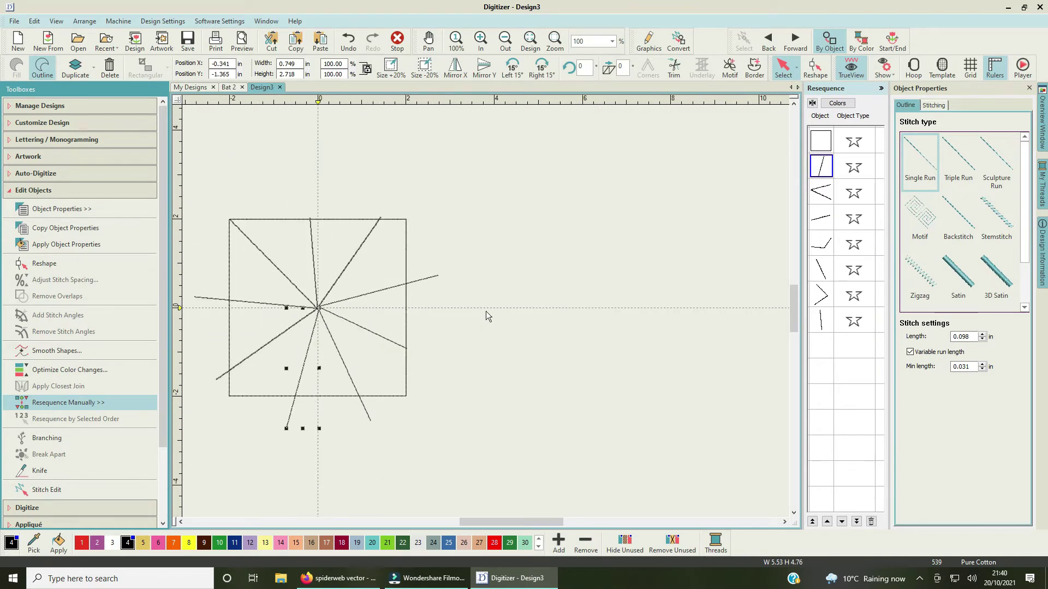
click(823, 197)
click(824, 228)
right_click(824, 224)
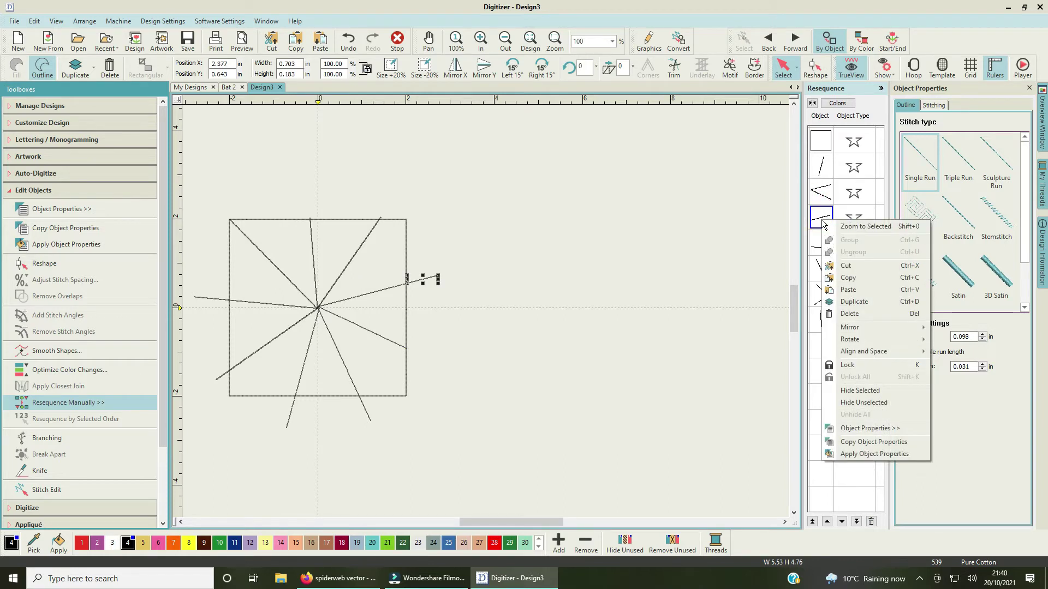
click(857, 316)
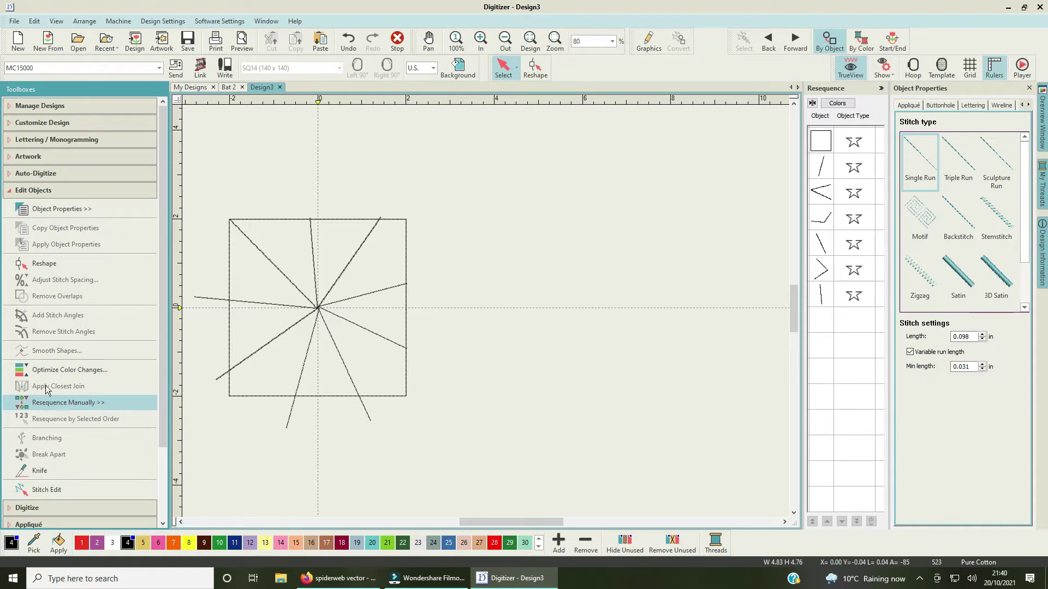
Step: Cut the line crossing the square's lower edge right of the vertical guide with the Knife tool along that edge
click(40, 471)
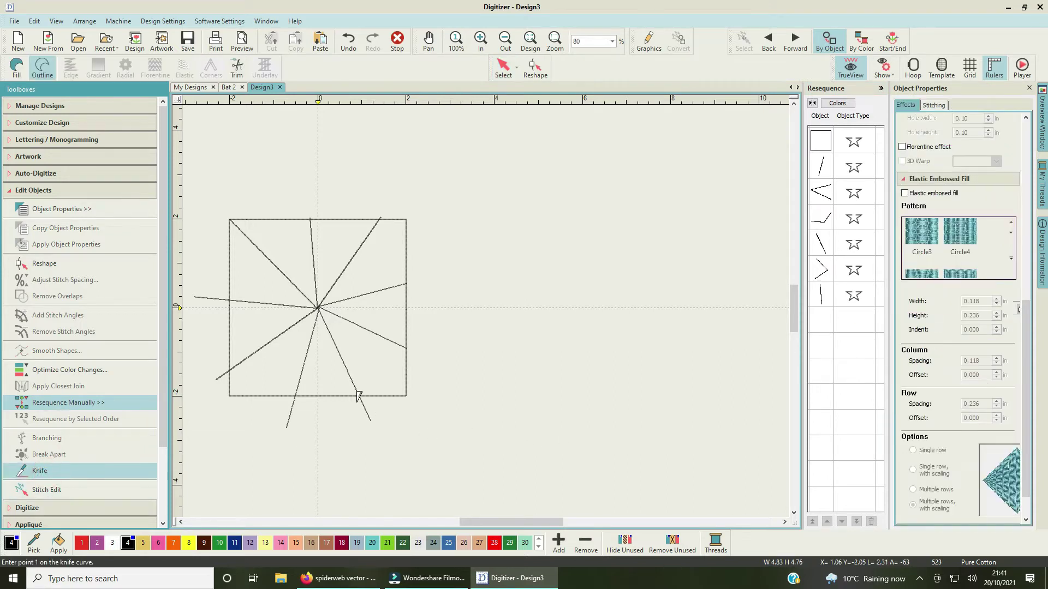
scroll(357, 396, up, 3)
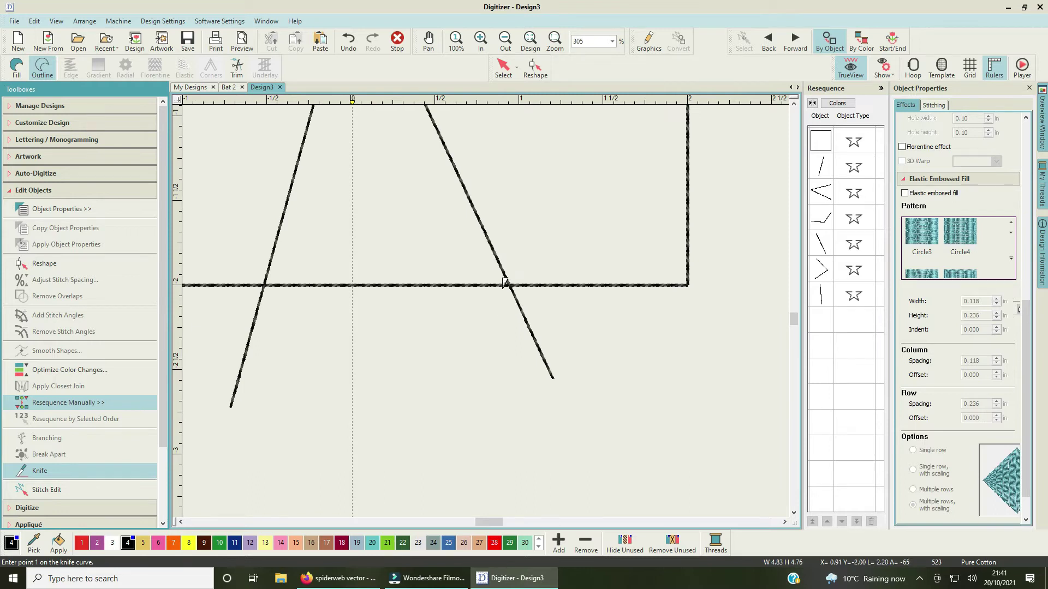
click(501, 289)
click(529, 288)
key(Return)
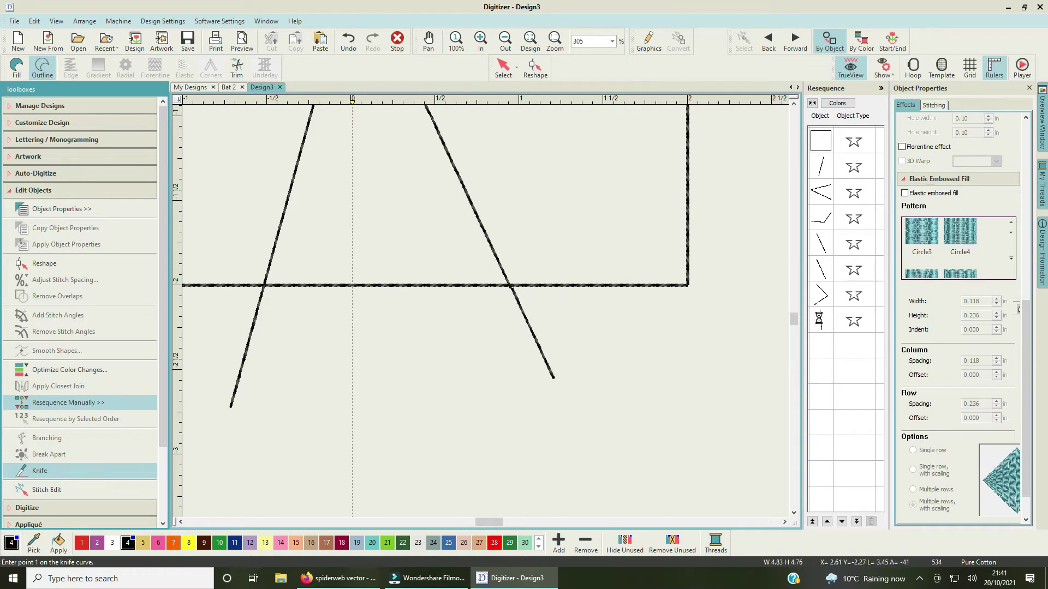
Step: Delete the cut-off line piece below the square's lower edge, right of the vertical guide
click(819, 321)
click(823, 273)
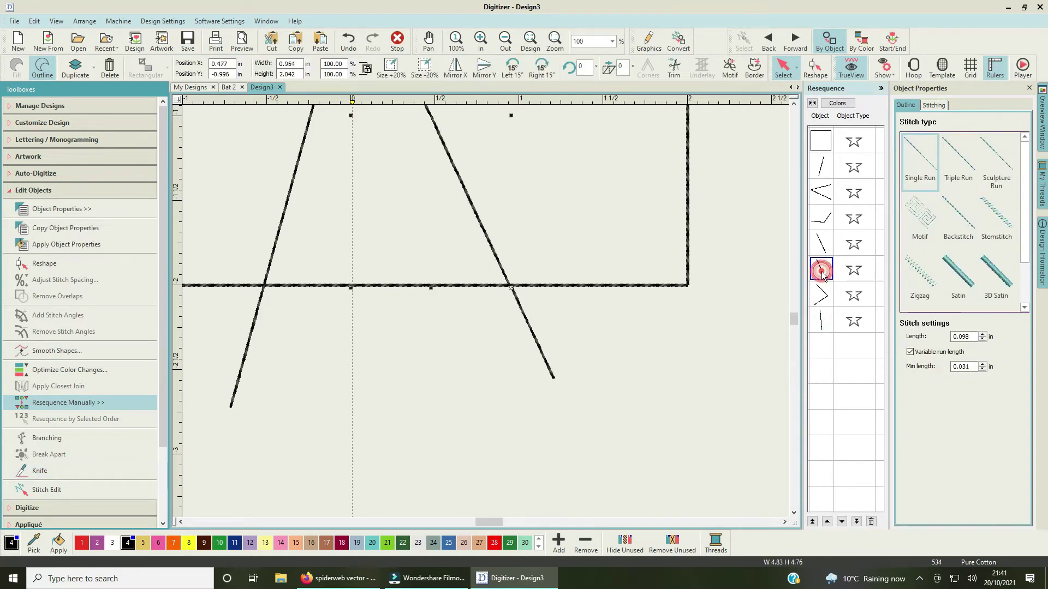
click(826, 253)
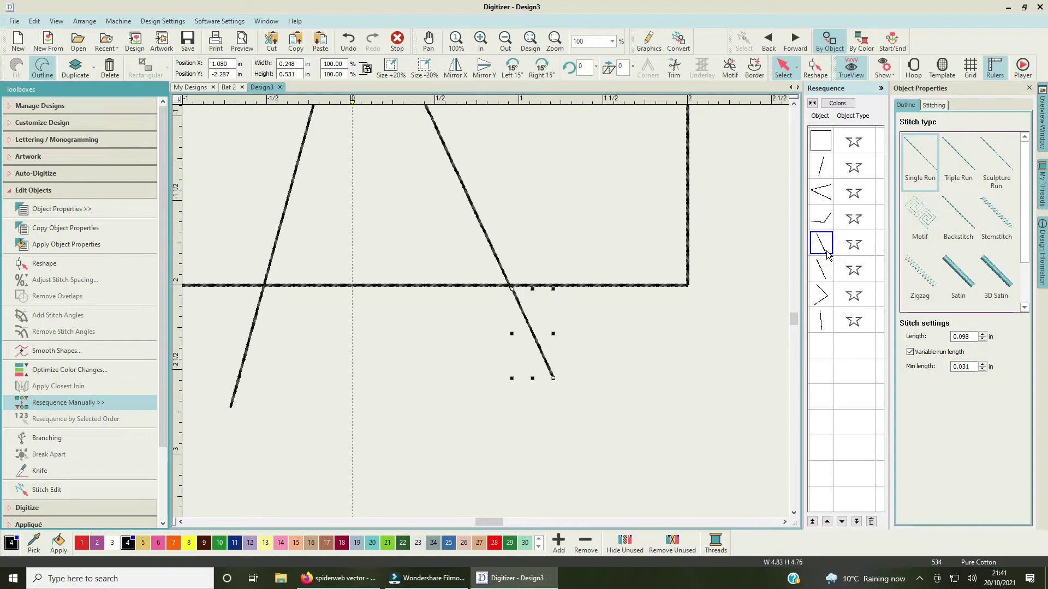
right_click(826, 253)
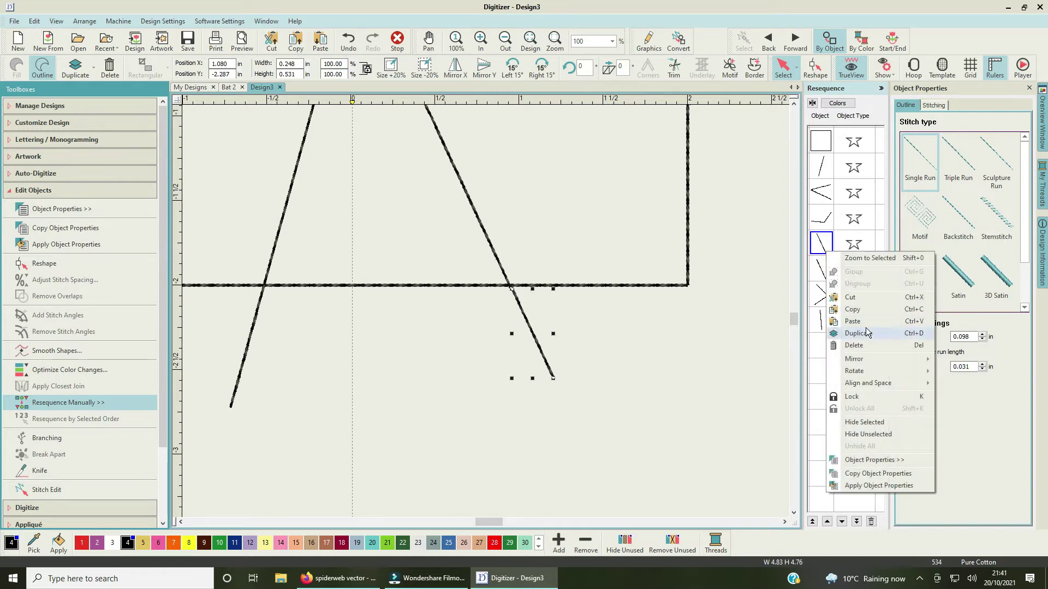
click(858, 345)
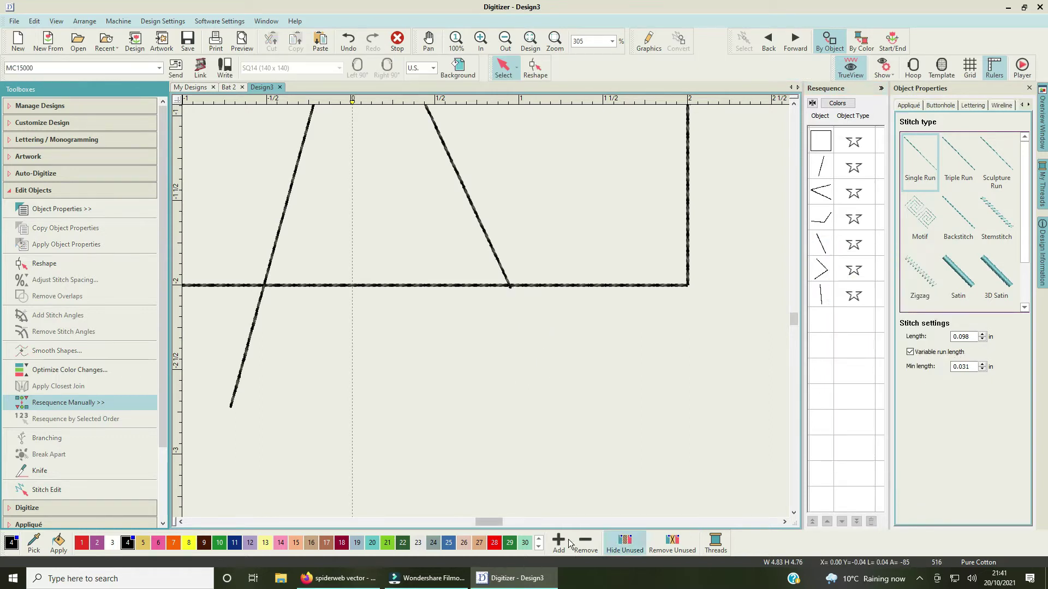
Step: Cut the line crossing the square's lower edge left of the vertical guide with the Knife tool along that edge
drag(495, 519, 473, 519)
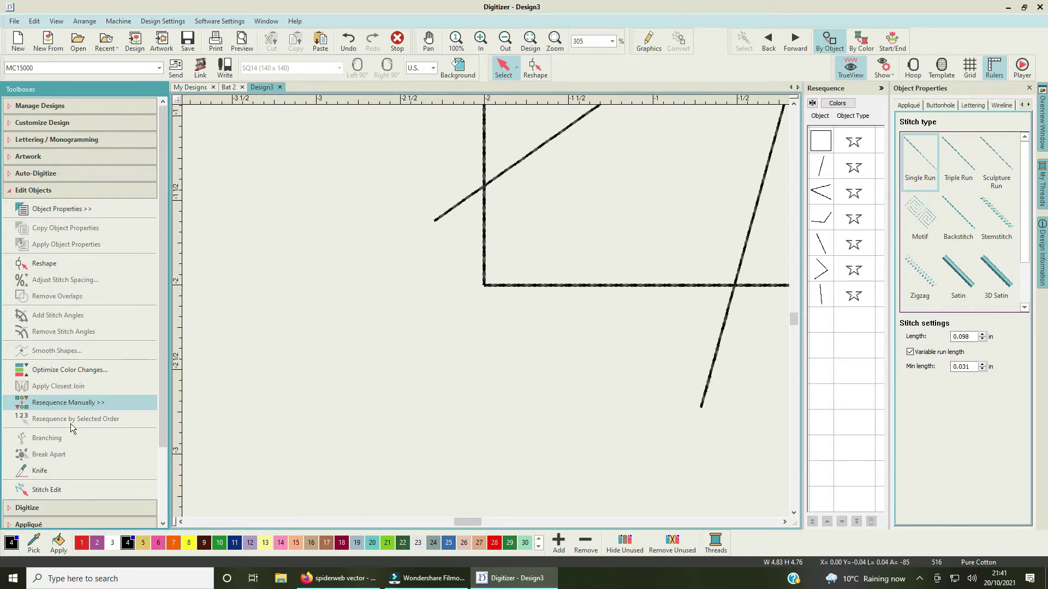
click(46, 471)
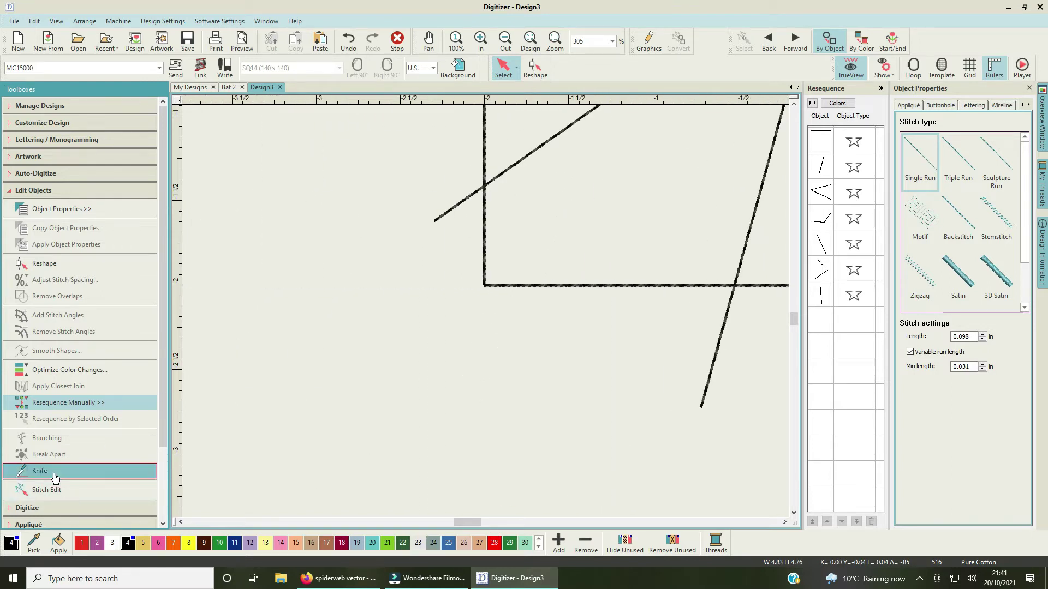
click(724, 289)
click(751, 290)
key(Return)
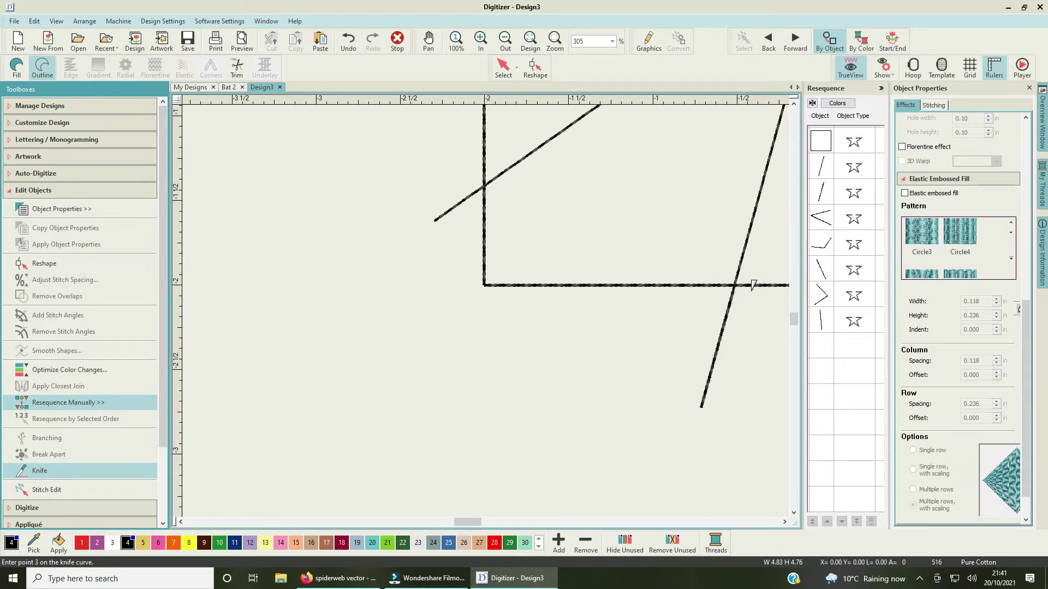
Step: Delete the cut-off line piece below the square's lower edge, left of the vertical guide
click(822, 193)
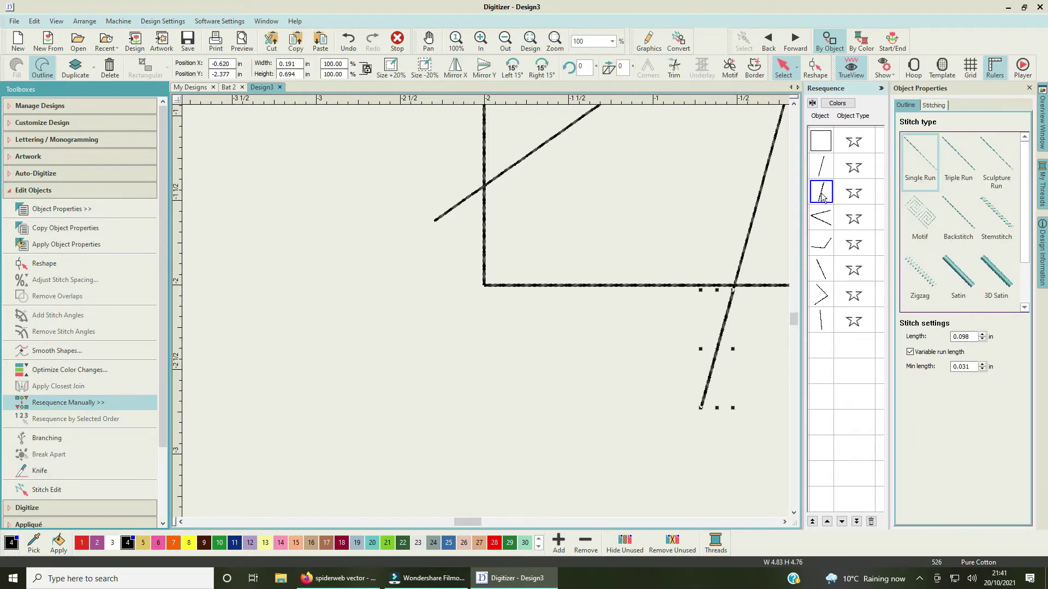
right_click(822, 195)
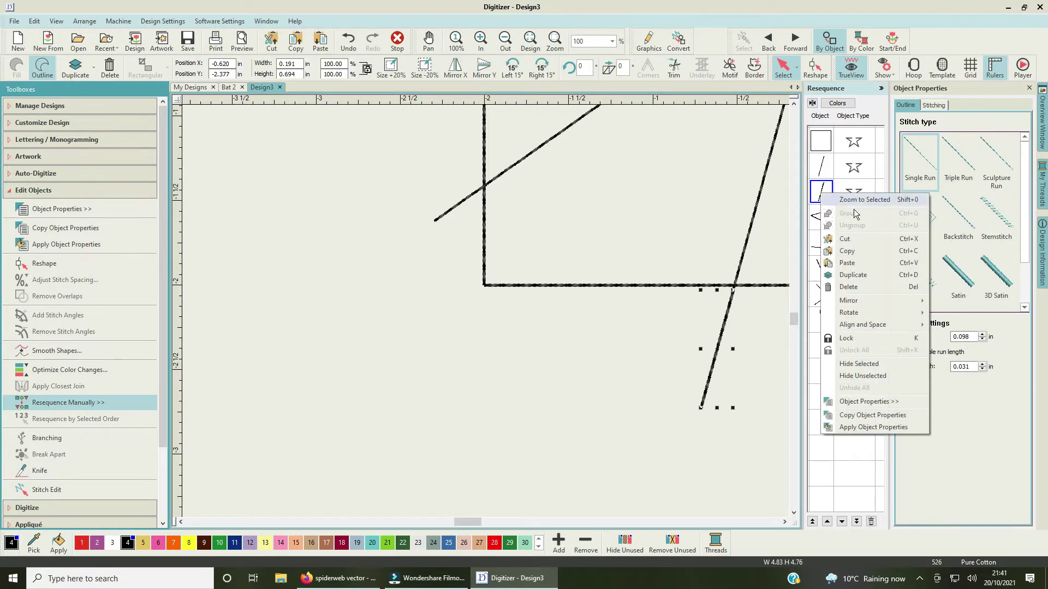
click(852, 290)
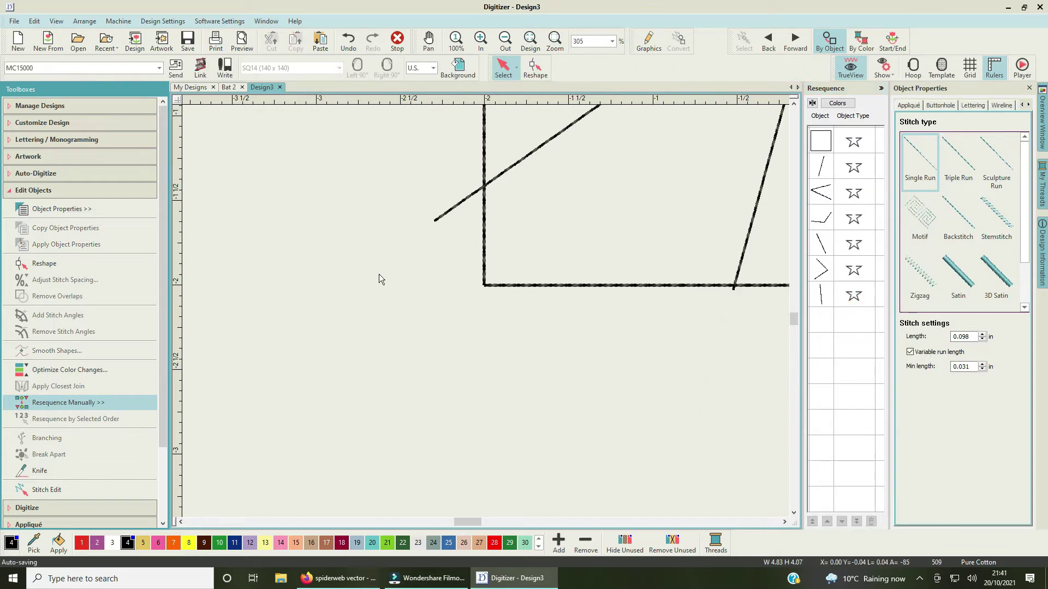
Step: Cut the line crossing the square's left edge below the horizontal guide with the Knife tool along that edge
click(39, 471)
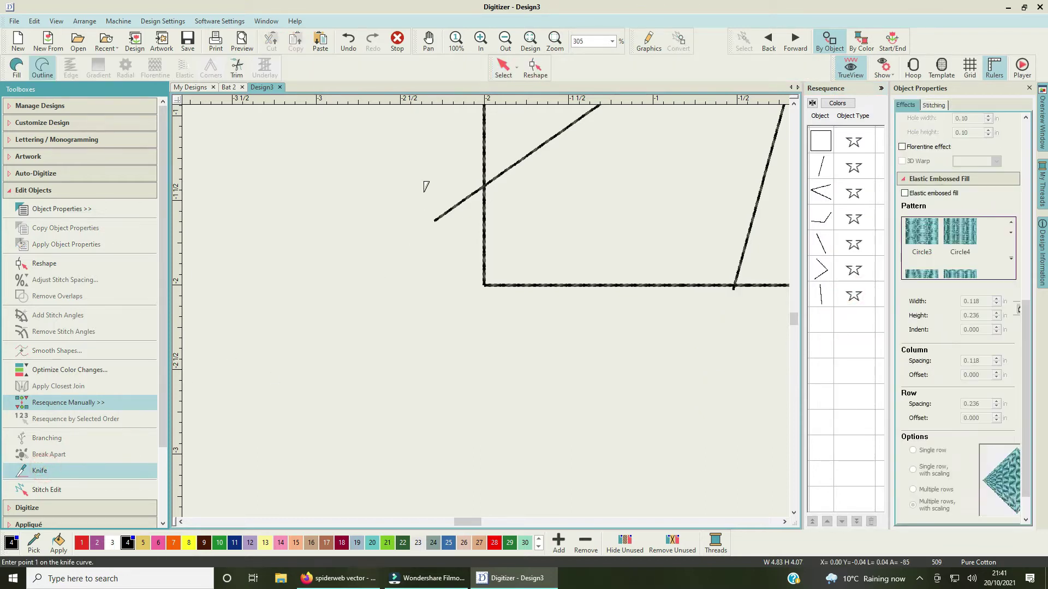
click(477, 163)
click(482, 214)
Step: Delete the cut-off line piece outside the square's left edge, below the horizontal guide
click(821, 325)
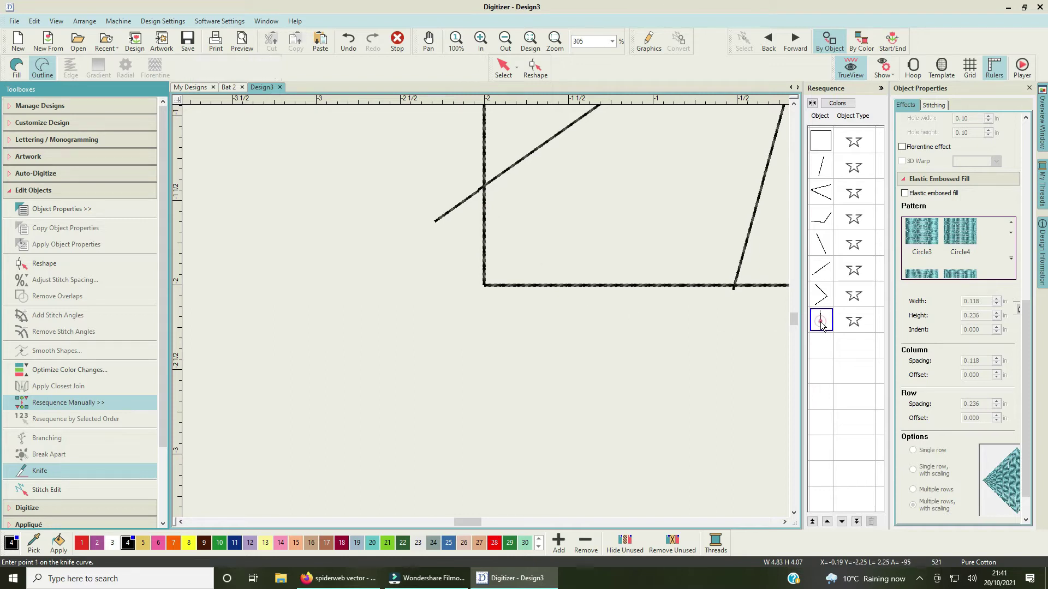
click(822, 249)
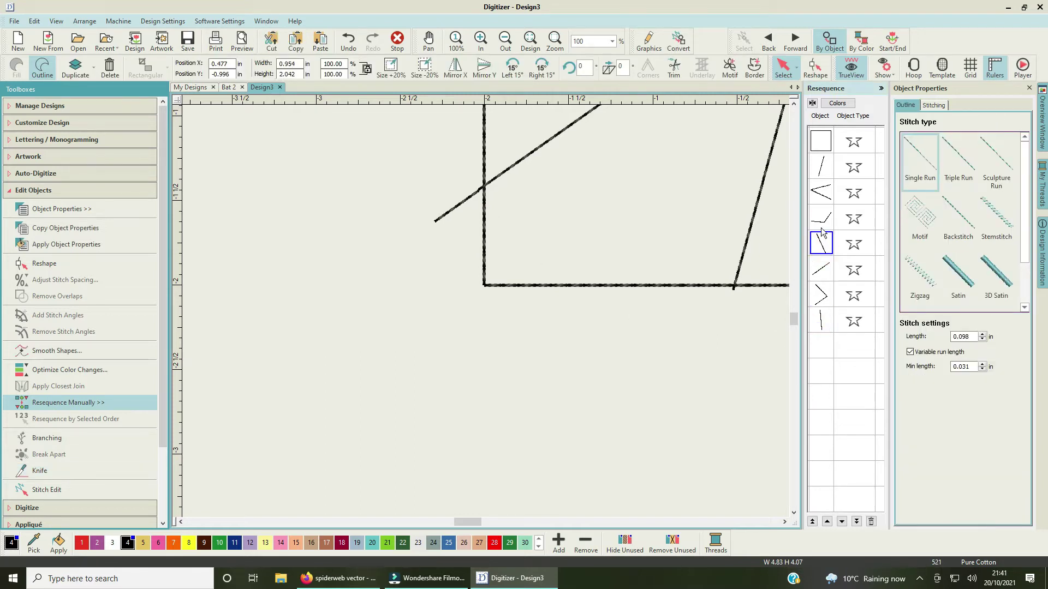
click(824, 174)
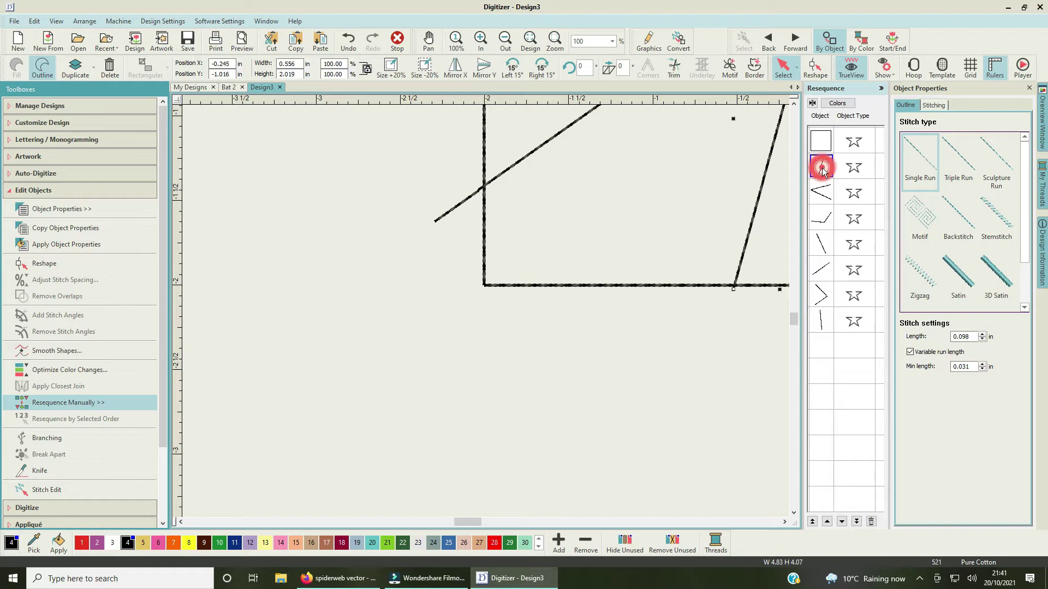
click(823, 221)
click(822, 245)
click(823, 269)
right_click(824, 269)
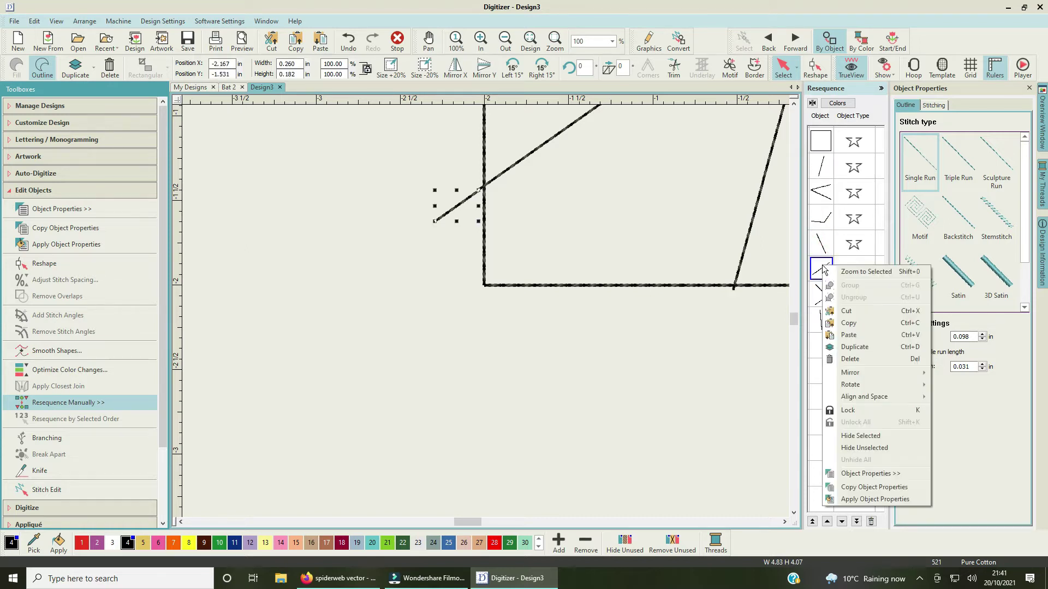
click(854, 359)
Step: Cut the line crossing the square's left edge just above the horizontal guide with the Knife tool along that edge
scroll(517, 386, down, 3)
scroll(486, 311, down, 1)
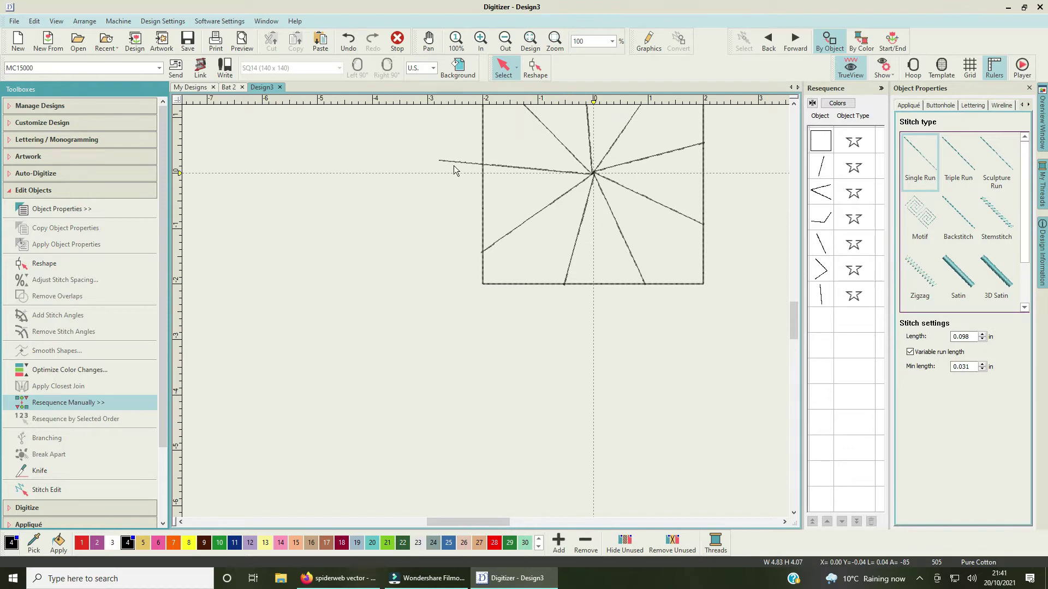
click(453, 165)
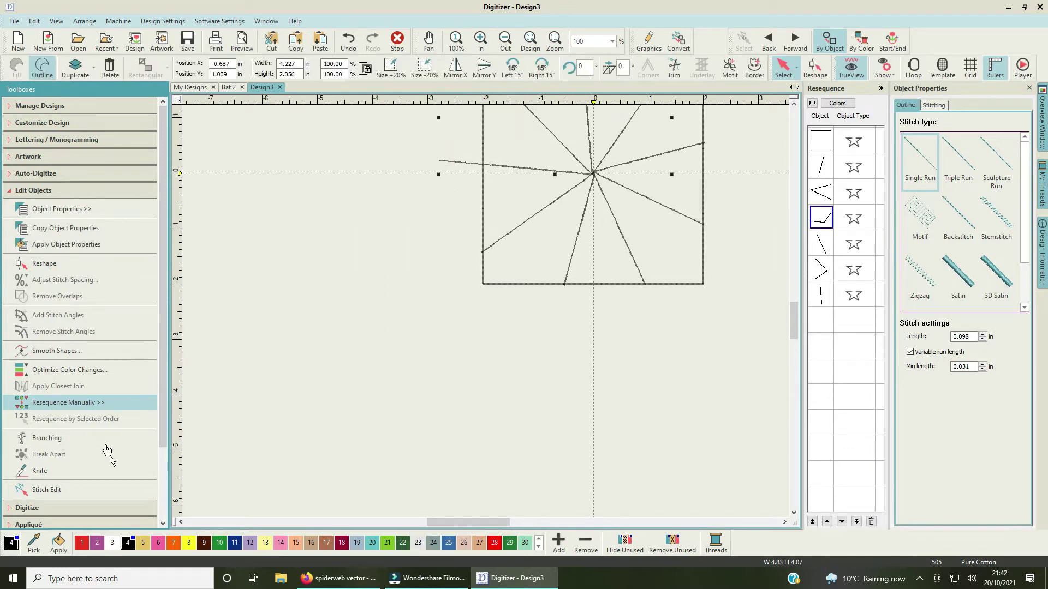
click(378, 323)
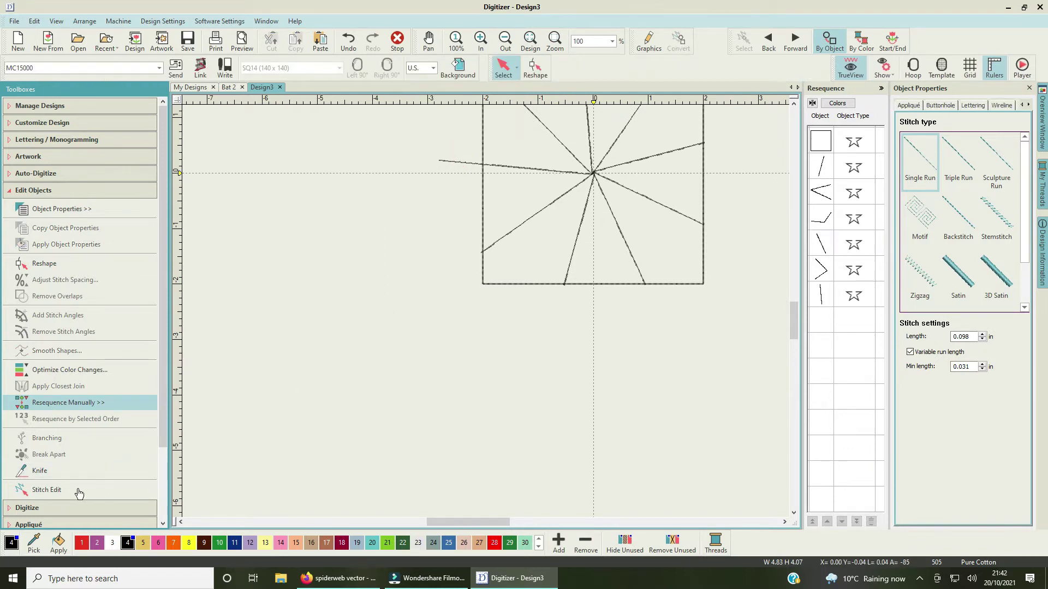
click(40, 470)
click(480, 150)
click(480, 175)
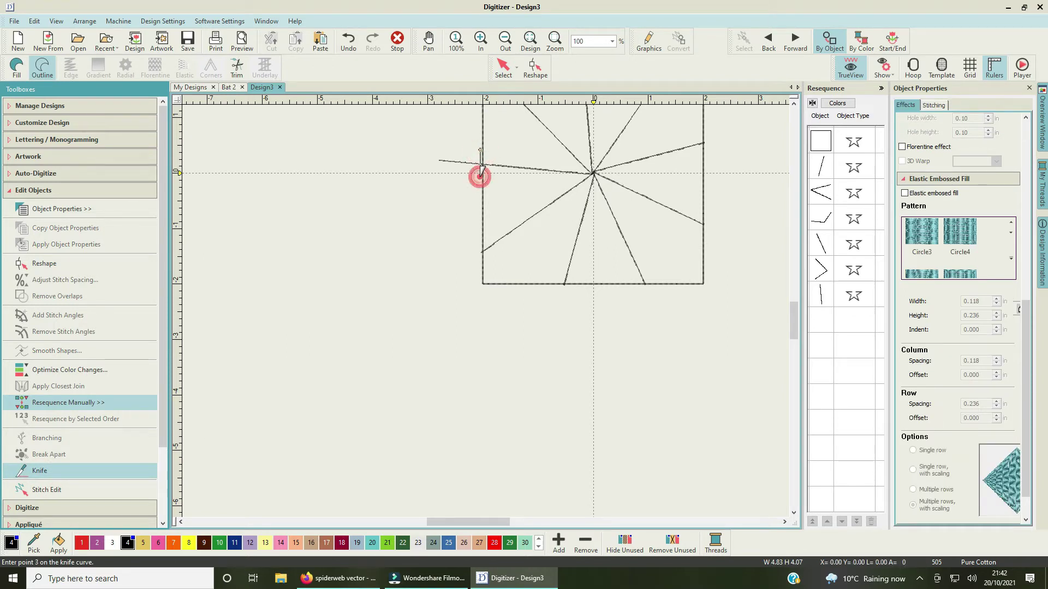
key(Return)
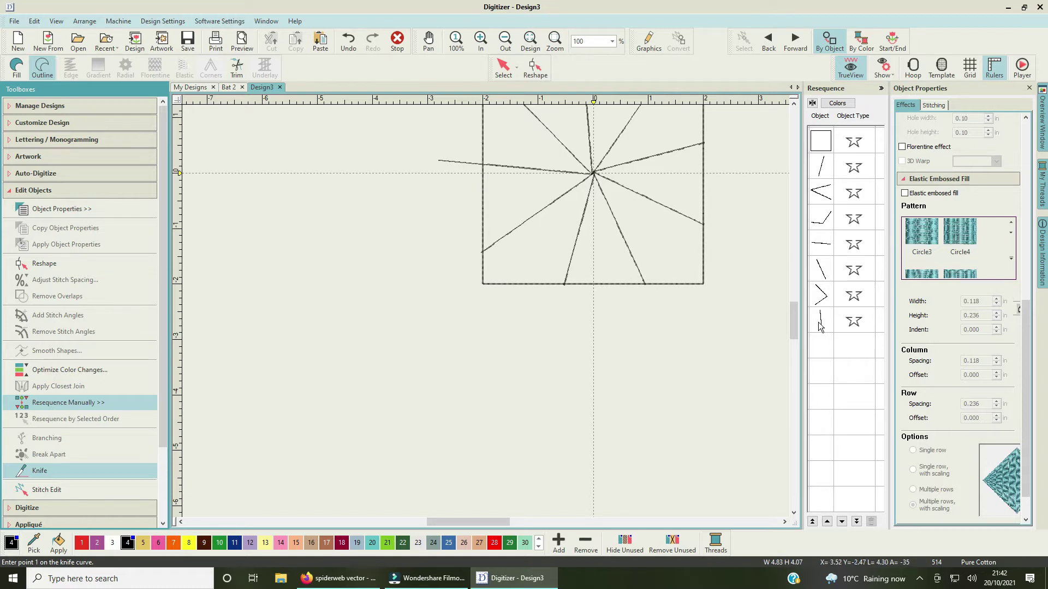
Step: Delete the cut-off line piece outside the square's left edge, just above the horizontal guide
click(822, 244)
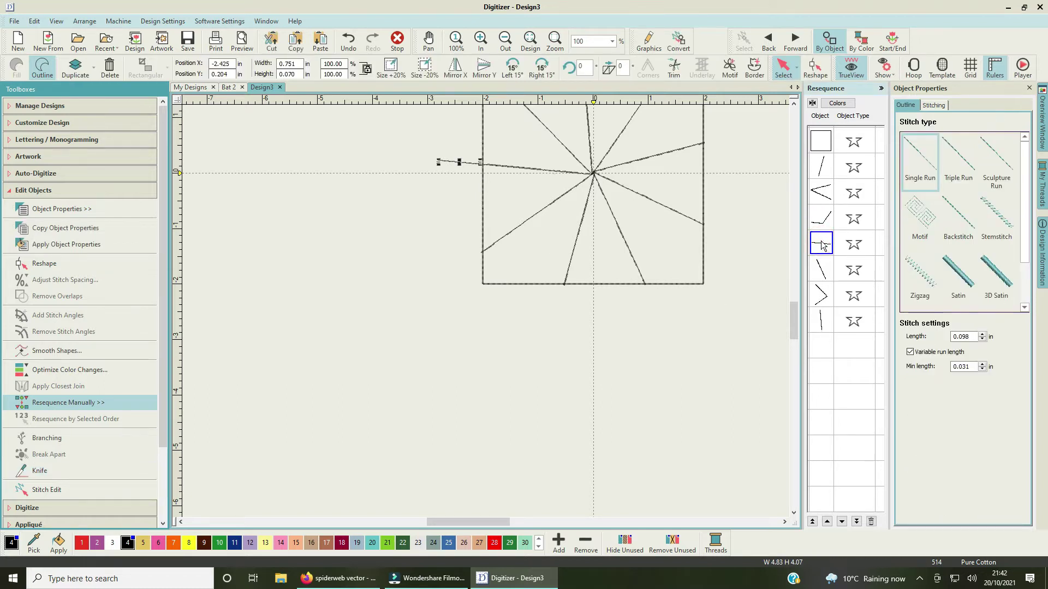
key(Delete)
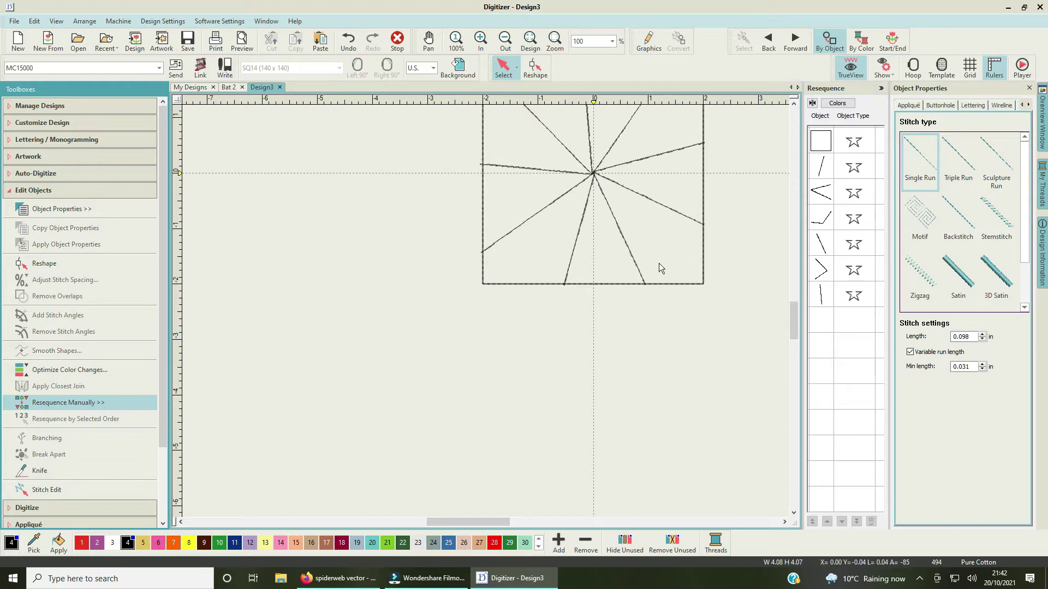
scroll(486, 312, down, 3)
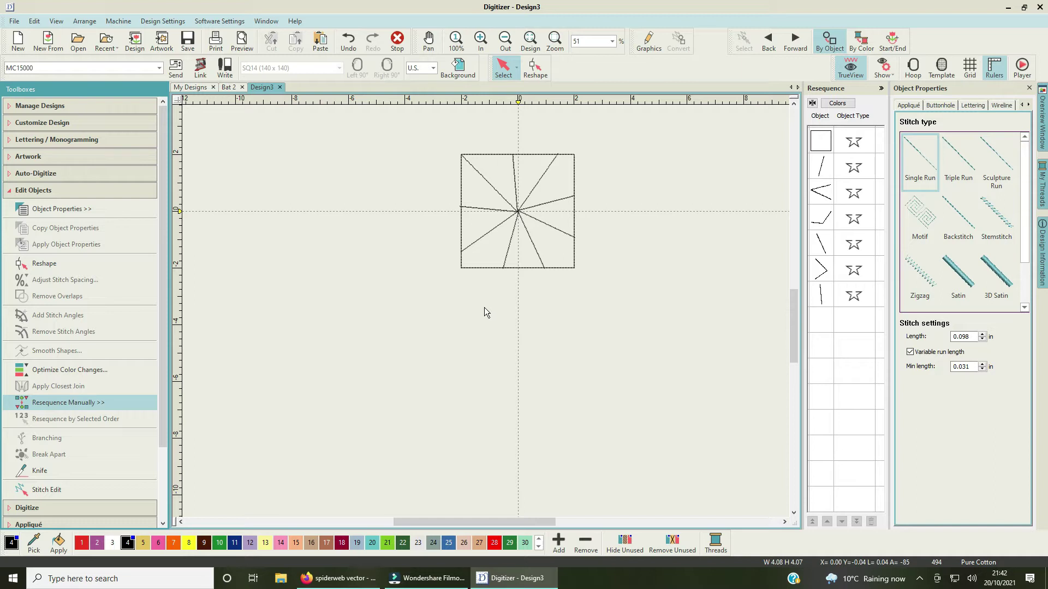
Step: Save the design as web in the Haloween folder, in the EMB format
click(187, 41)
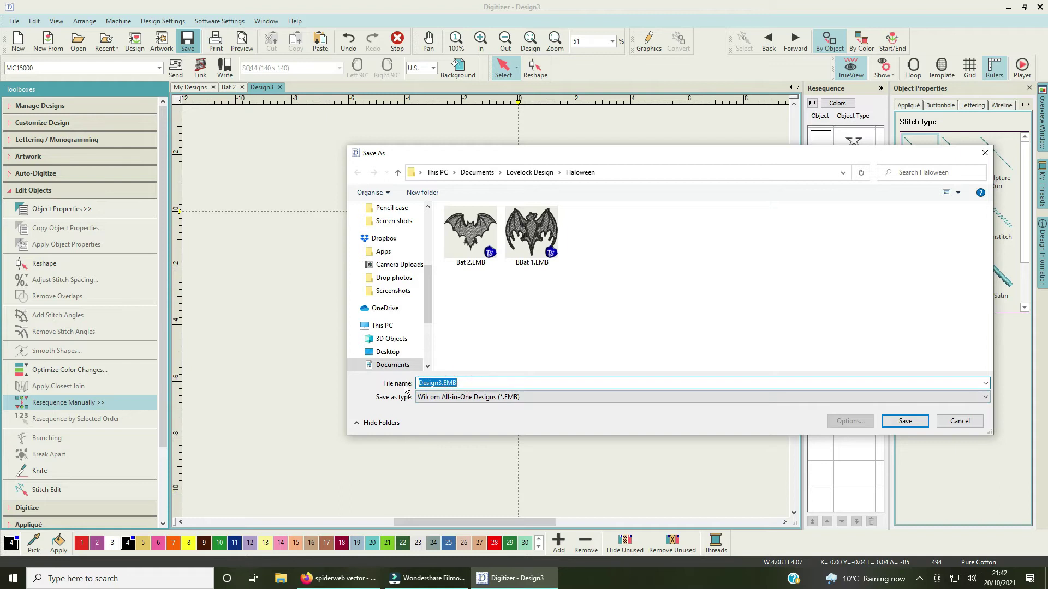
text(S)
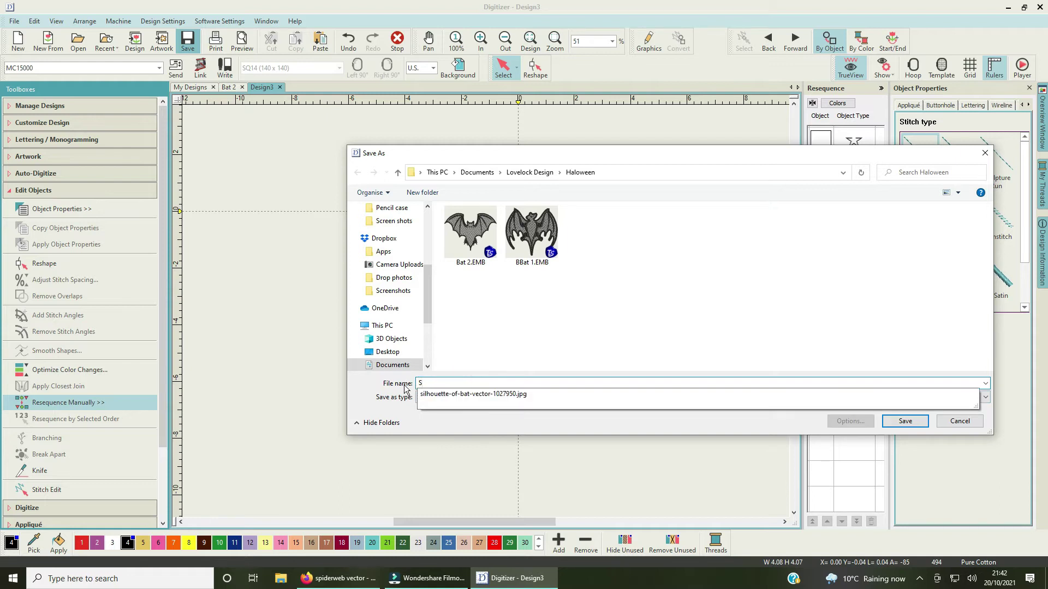
key(BackSpace)
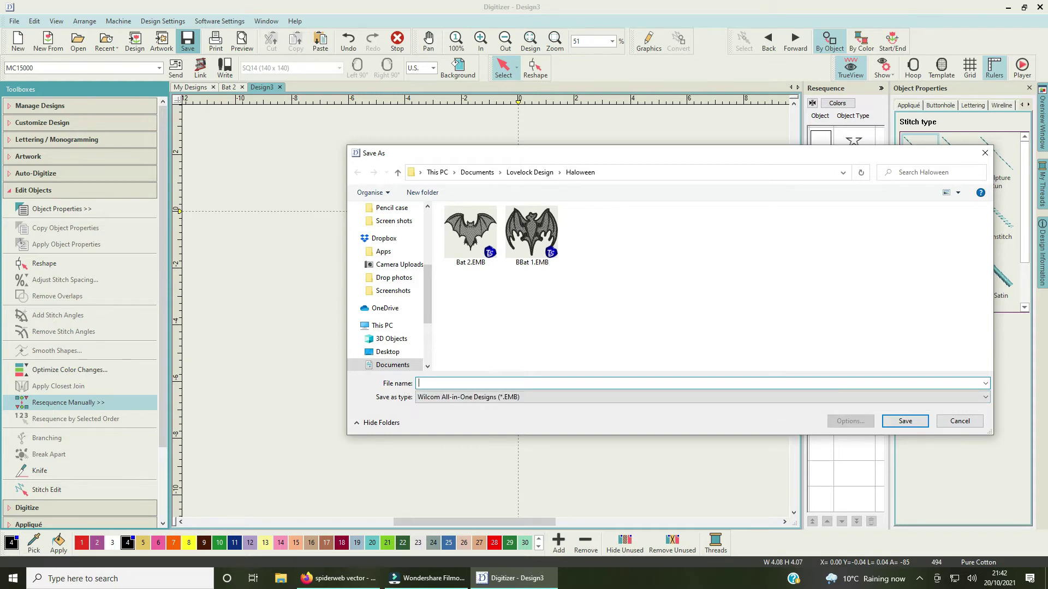
key(Return)
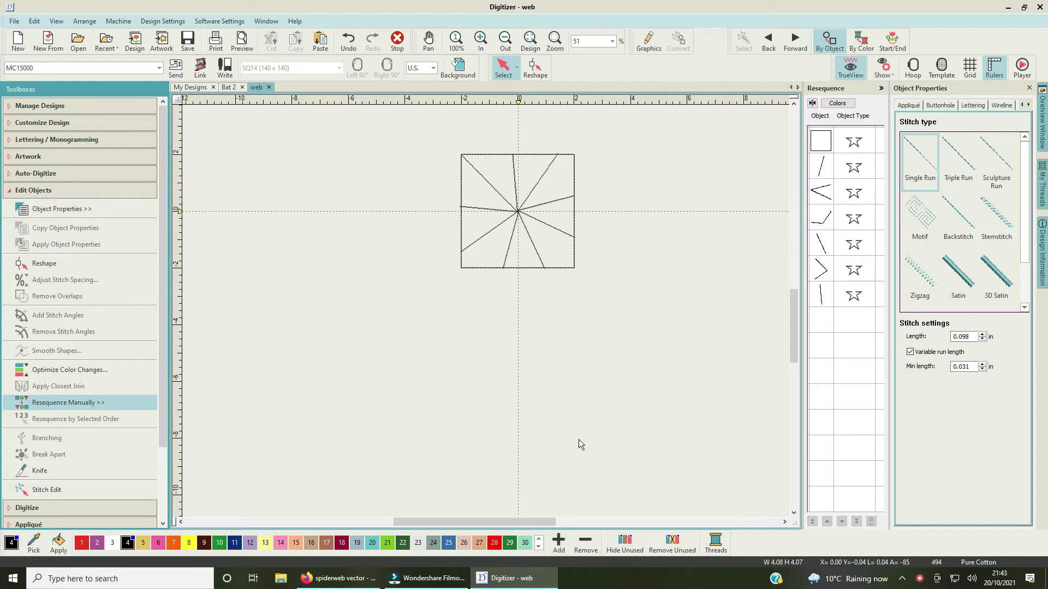
Step: Delete the 4 in square outline around the radiating lines
drag(789, 315, 787, 286)
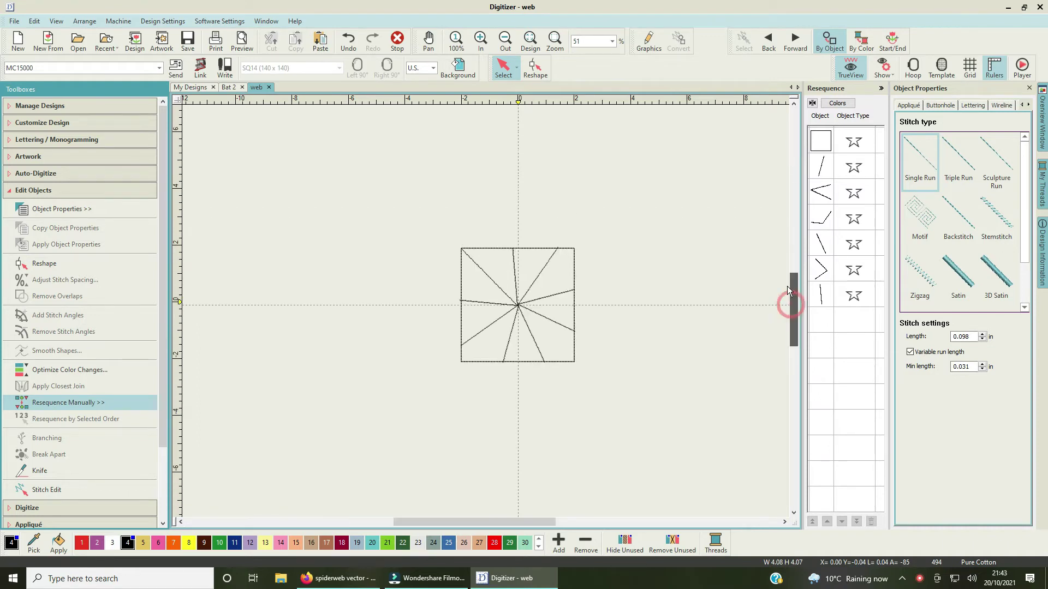
click(613, 41)
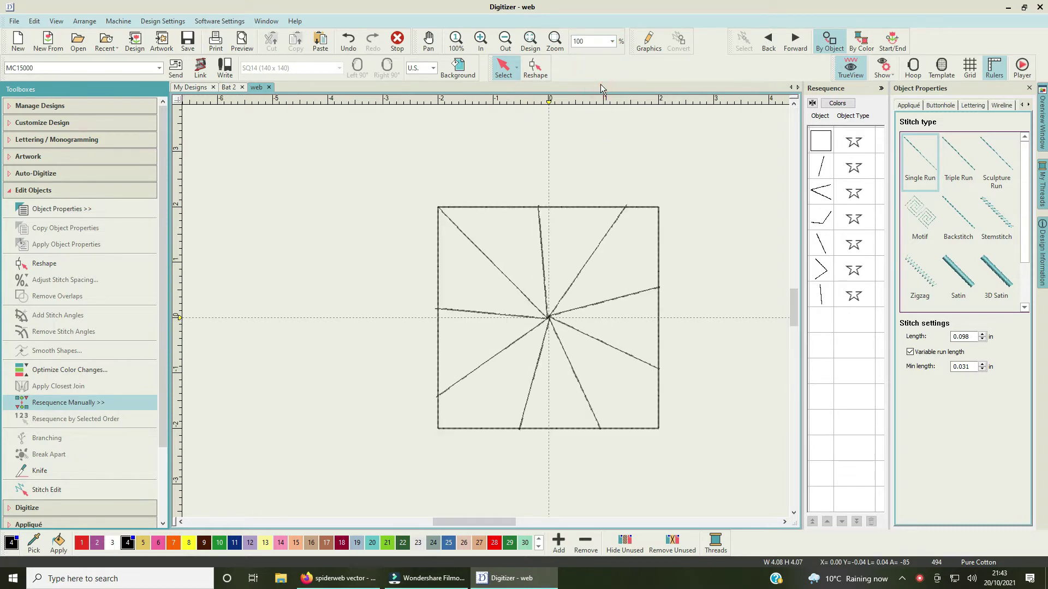
key(0)
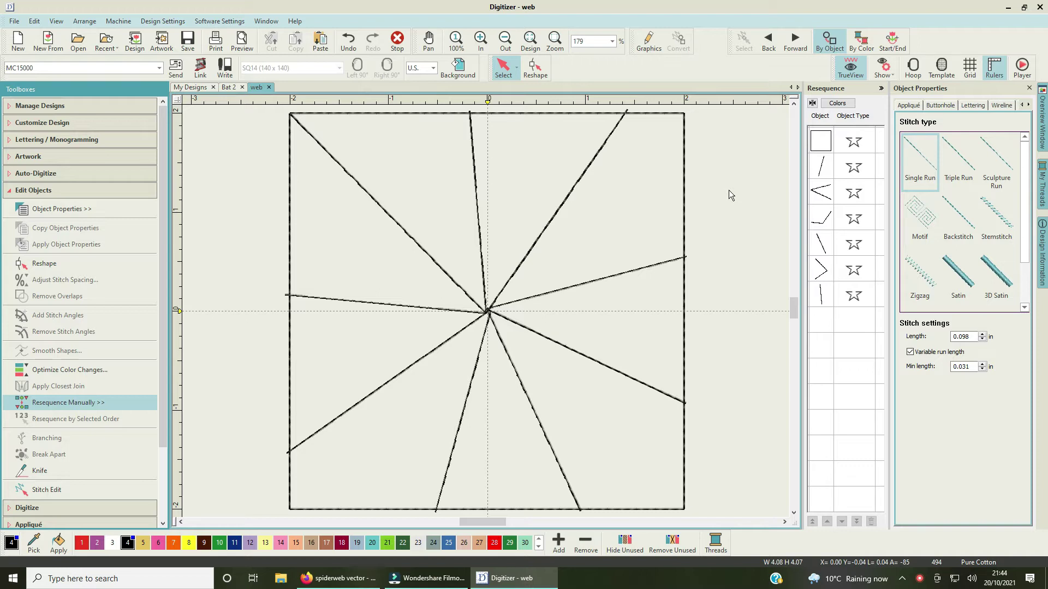
click(831, 135)
right_click(832, 135)
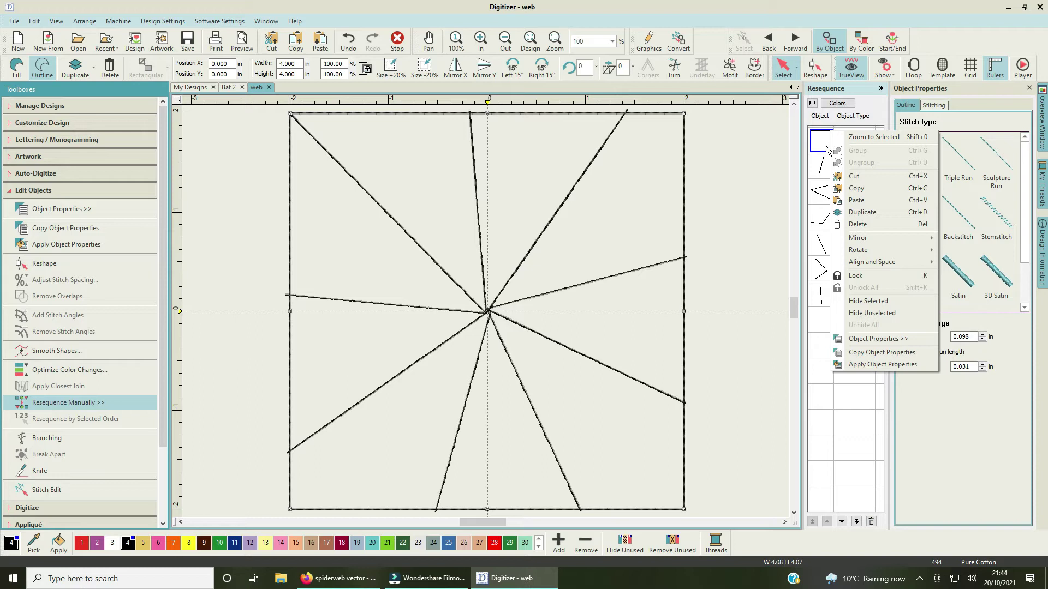
click(855, 224)
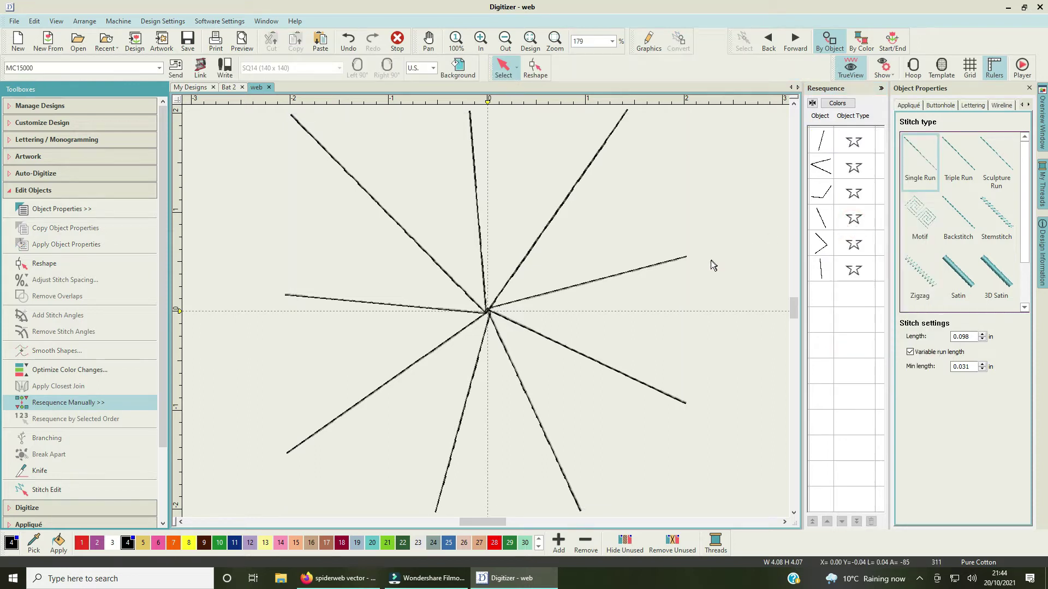
Step: Switch the design's measurement units from U.S. to Metric
drag(794, 306, 794, 302)
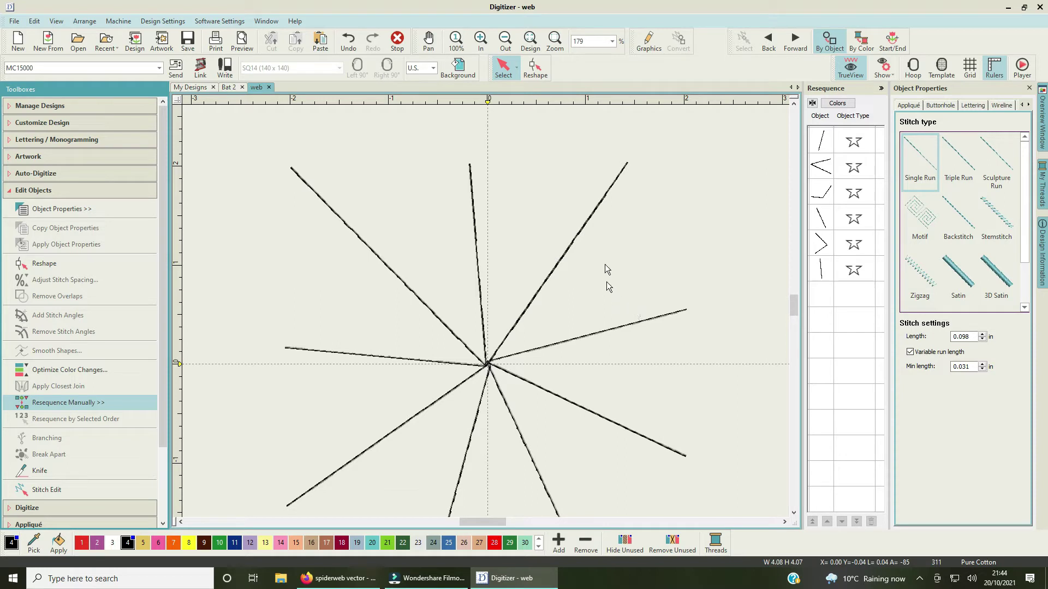
click(433, 68)
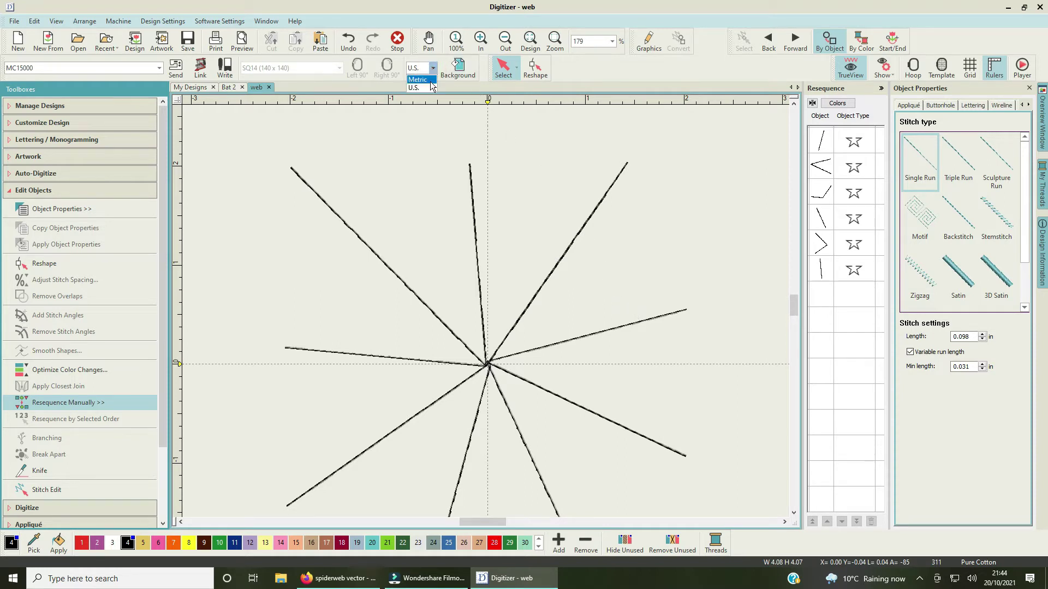
click(420, 79)
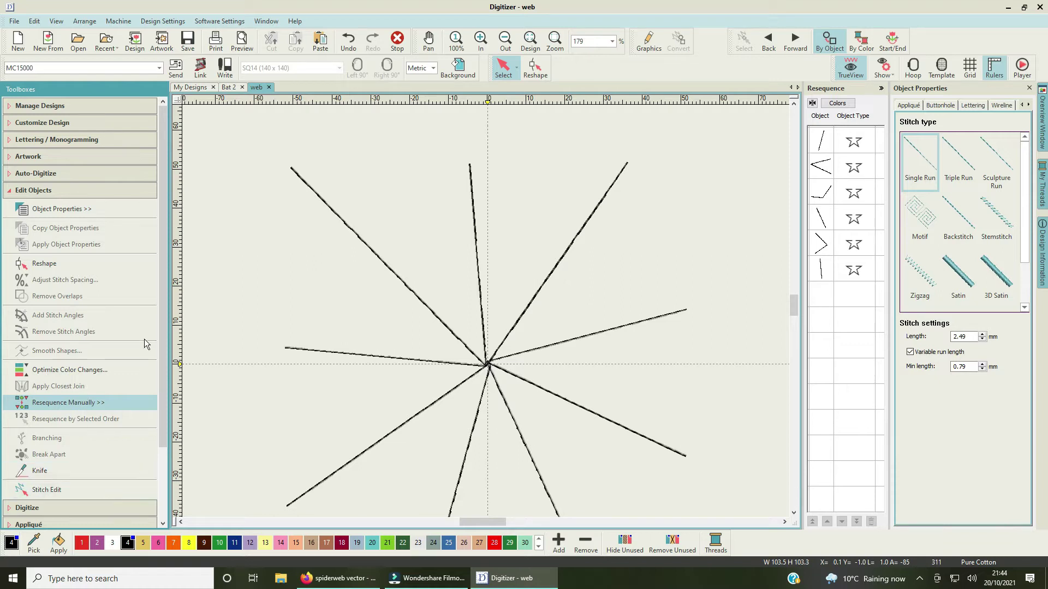
Step: Activate the Digitize Open Shape tool with the Single Run stitch type
scroll(158, 353, down, 3)
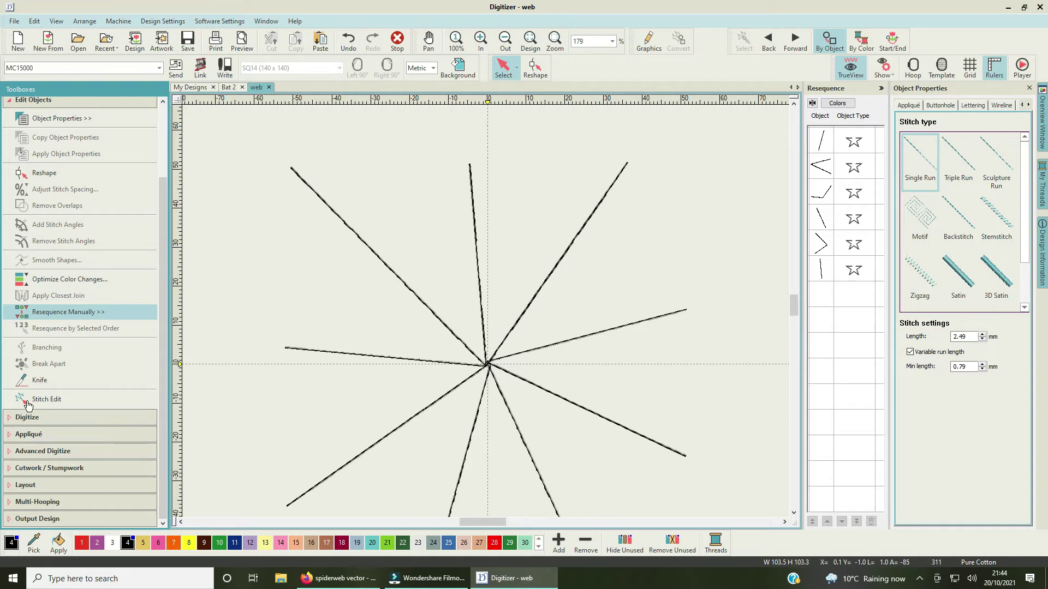
click(51, 416)
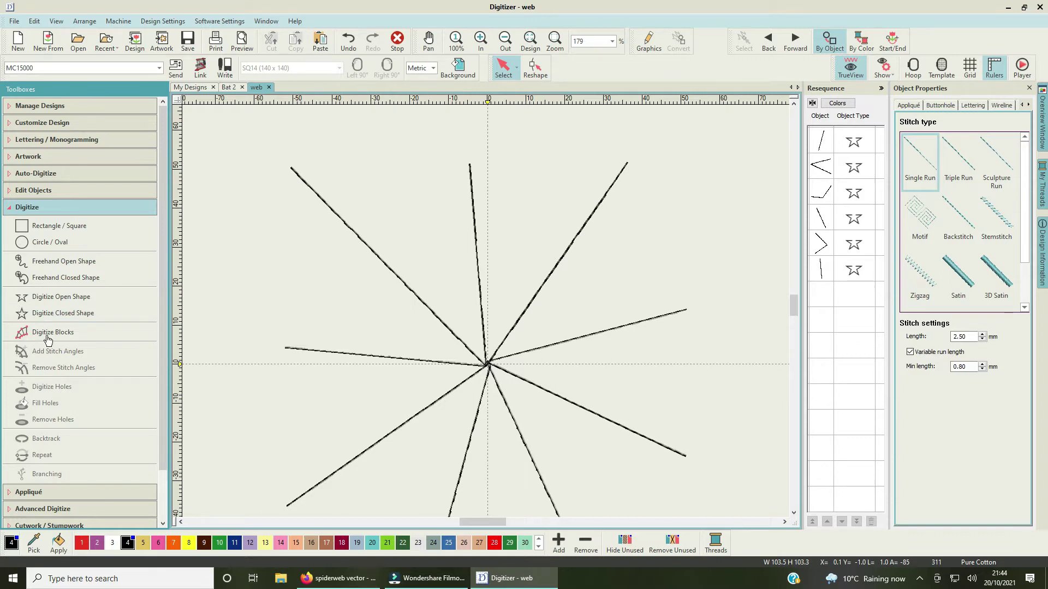
click(47, 304)
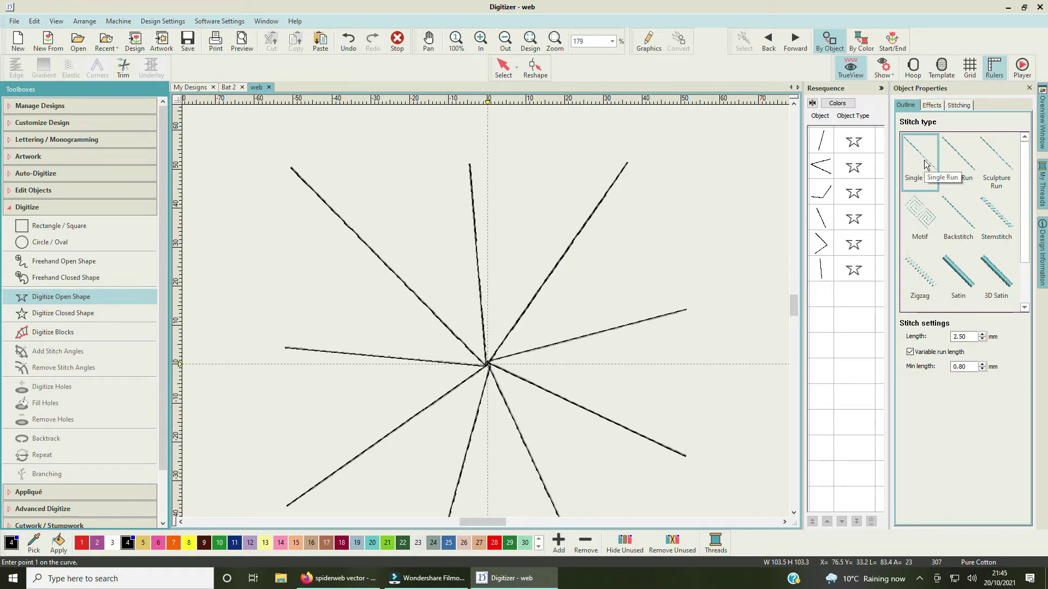
Step: Try a three-point inward-curving strand joining the outer ends of the two radiating lines in the upper-right quadrant, and undo it
click(627, 163)
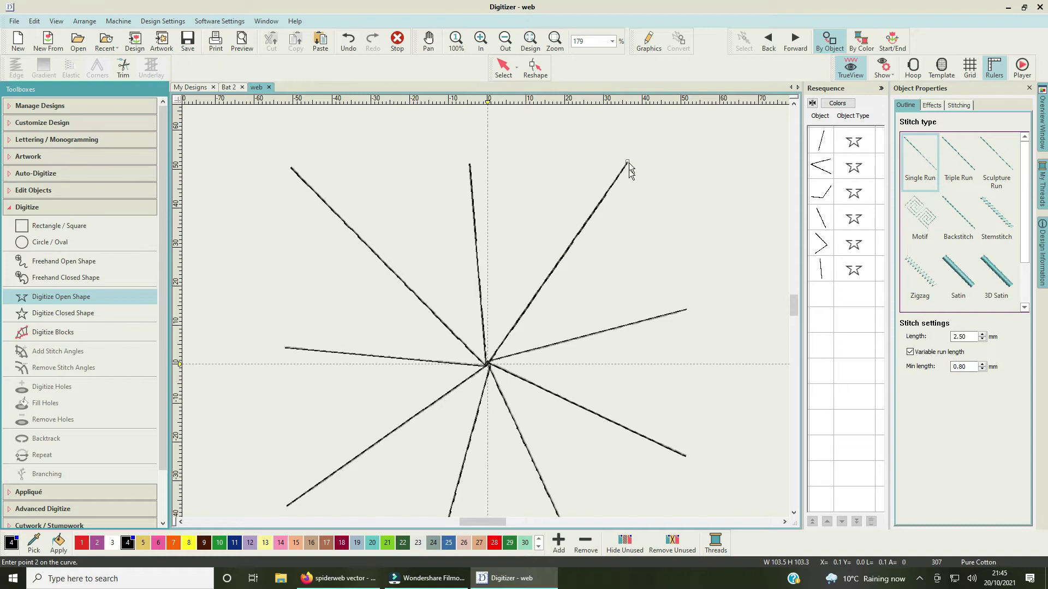
click(651, 235)
click(686, 310)
key(Return)
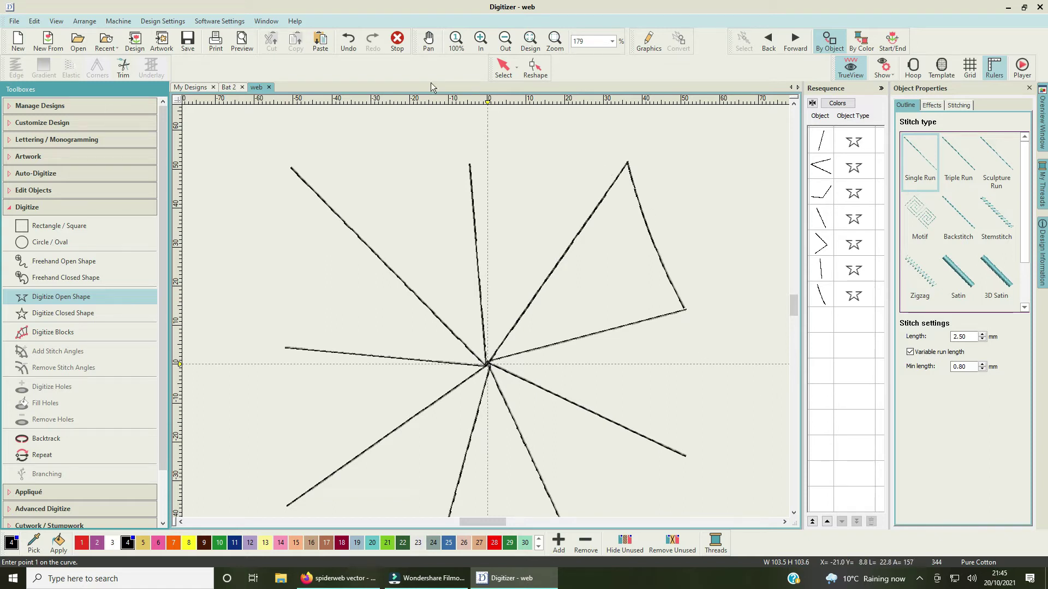
click(349, 42)
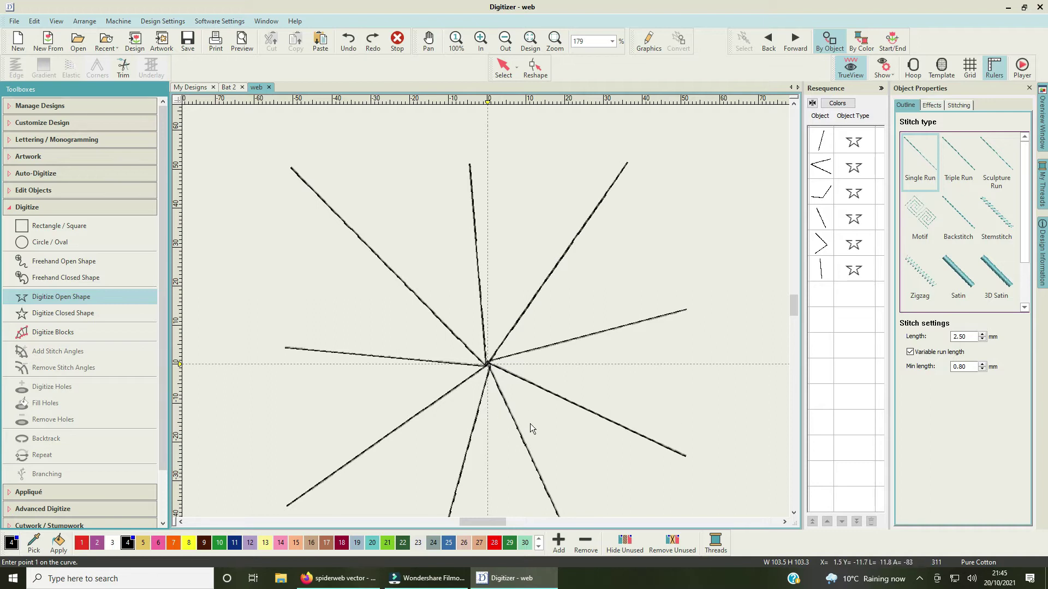
Step: Try a five-point strand joining the outer ends of the two radiating lines in the upper-right quadrant, and undo it
click(626, 162)
click(627, 181)
click(647, 239)
click(671, 301)
click(686, 310)
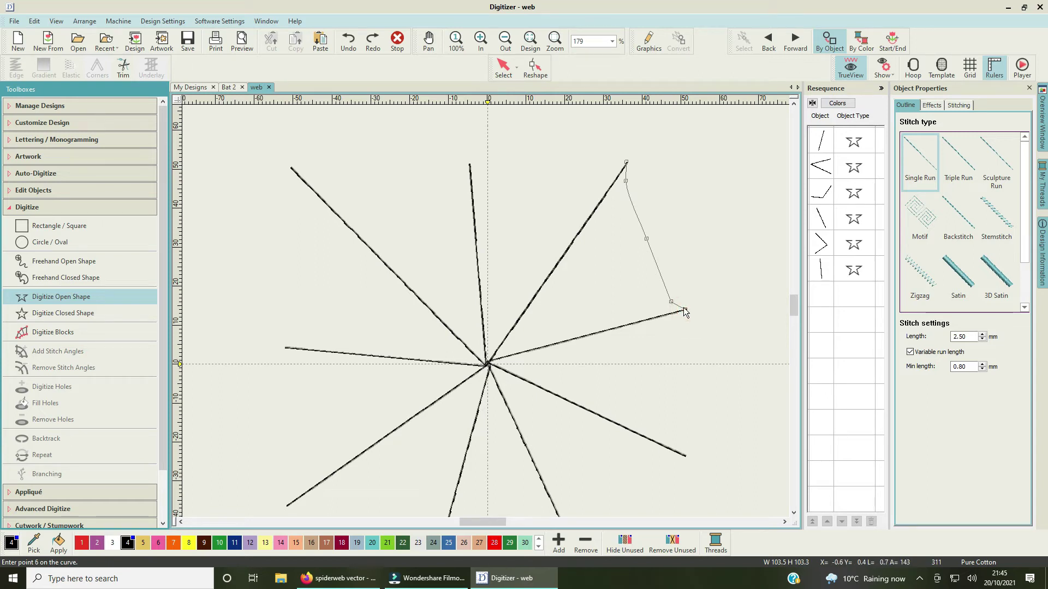
key(Return)
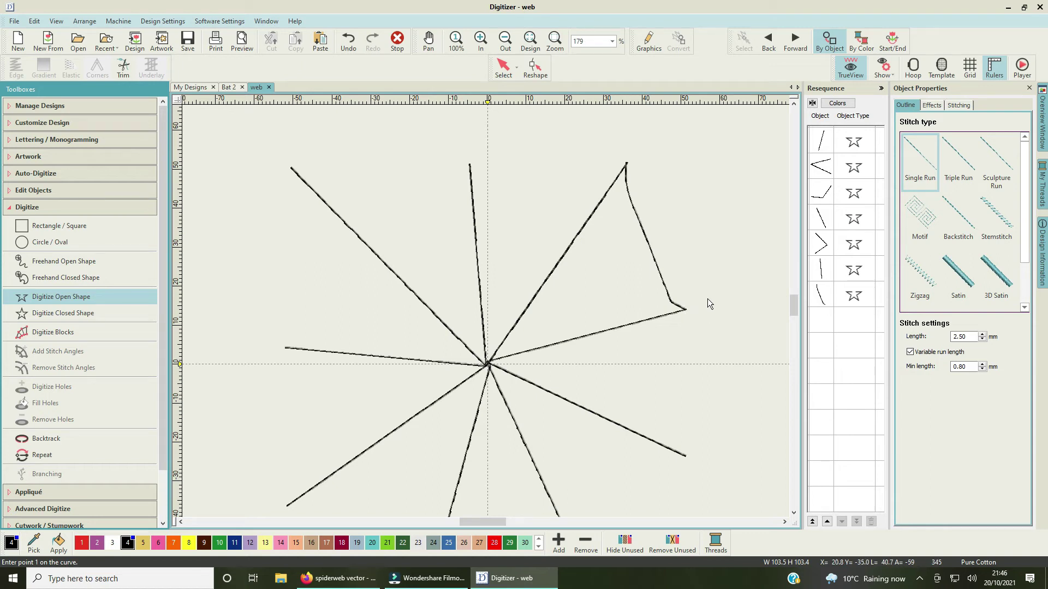
click(344, 46)
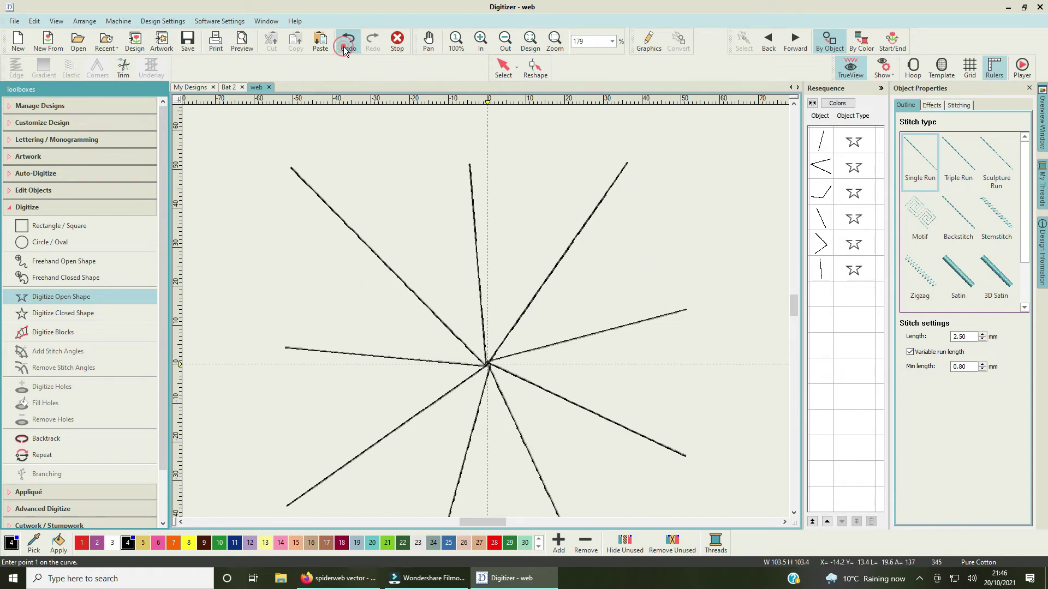
Step: Start an open Single Run strand at the upper-right line's outer end and curve it inward between the next two line ends clockwise
click(626, 163)
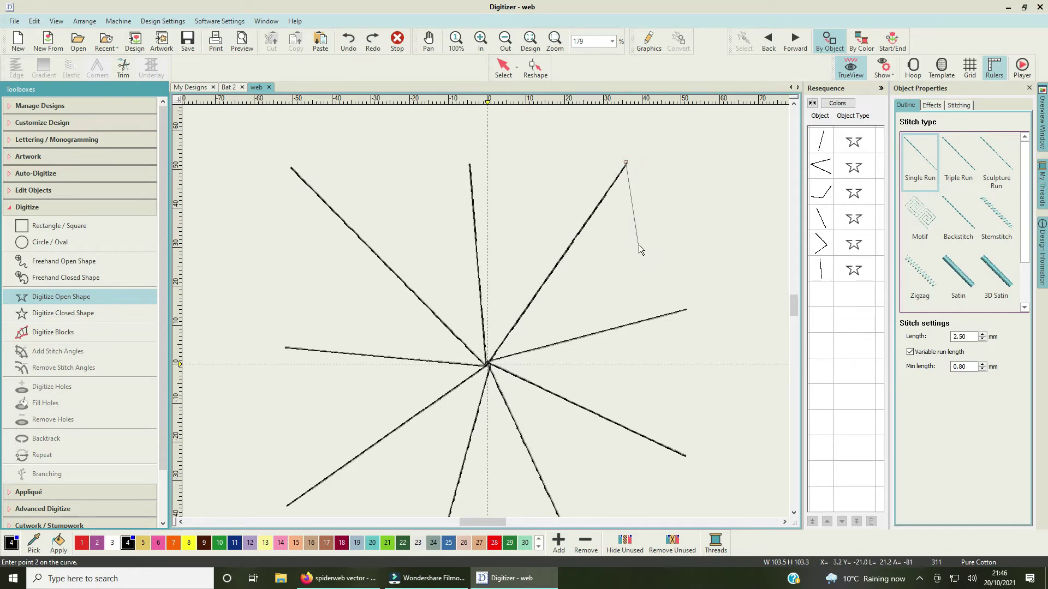
right_click(644, 251)
click(684, 310)
click(652, 370)
click(686, 456)
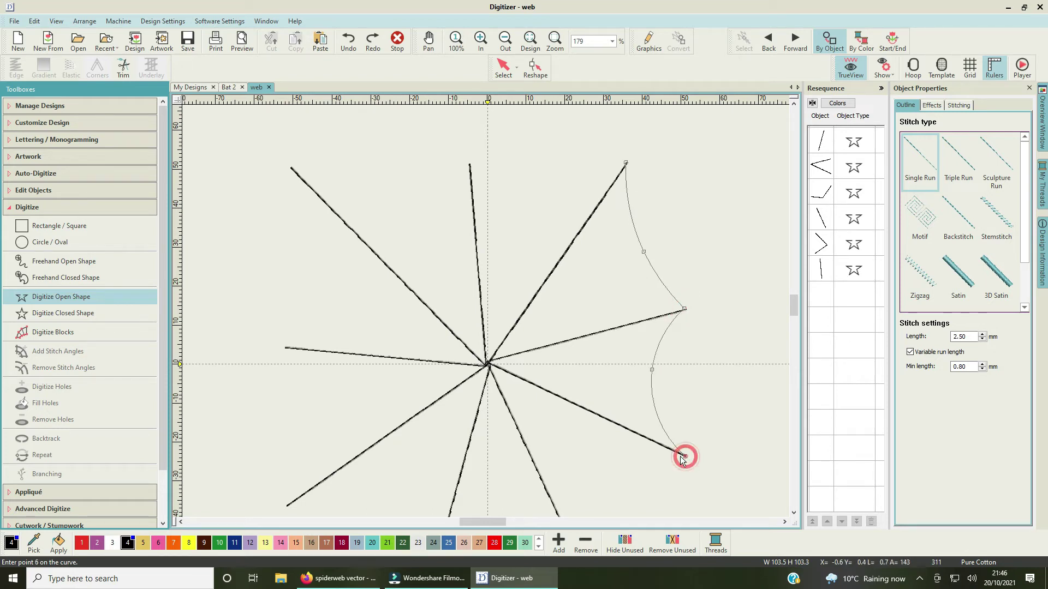
Step: Continue the strand with inward curves to the outer ends of the two lowest radiating lines
click(530, 383)
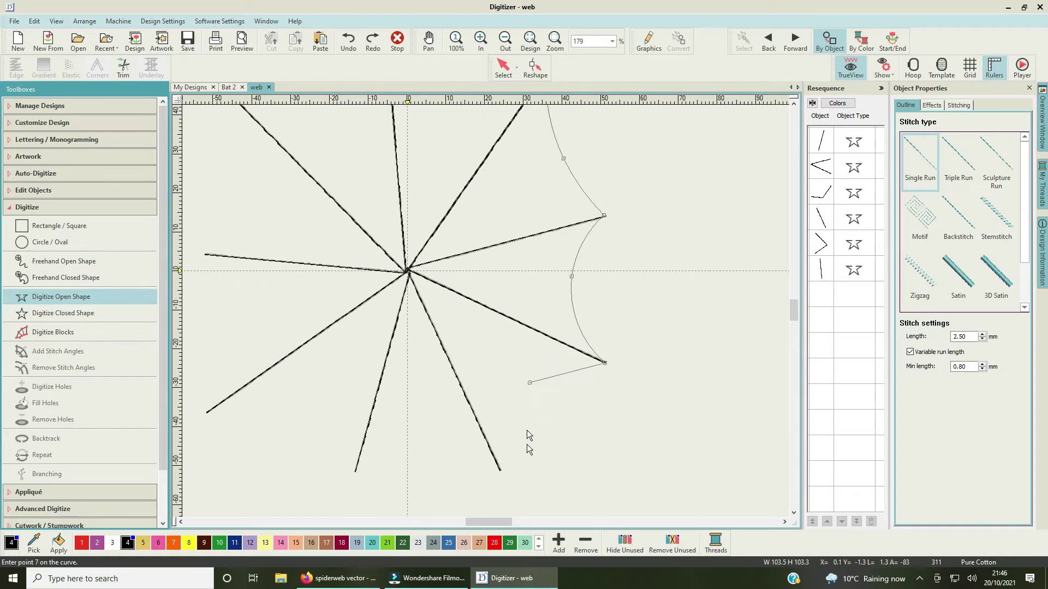
click(500, 472)
click(420, 449)
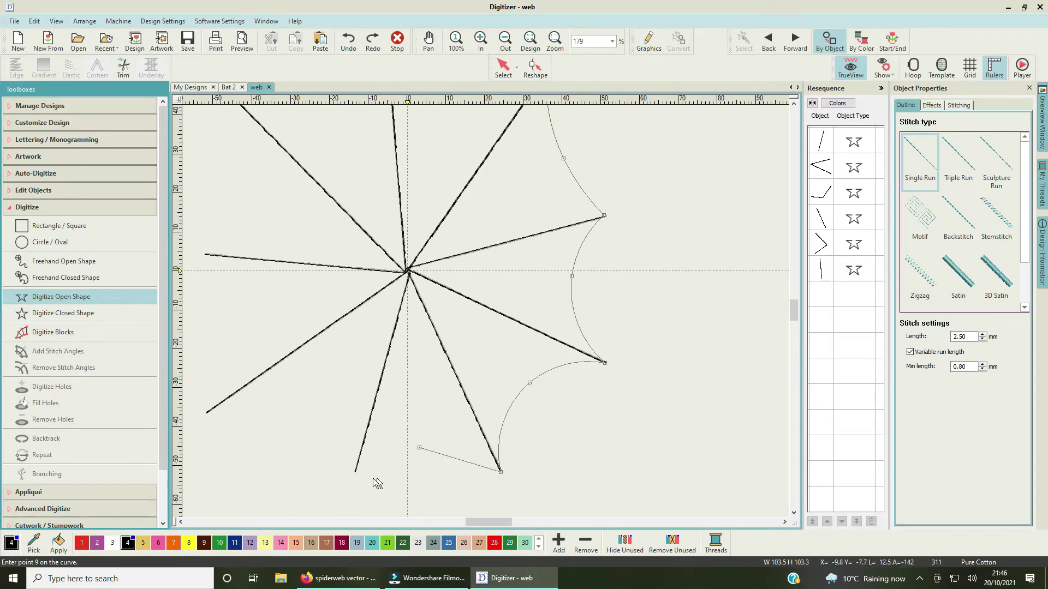
click(355, 471)
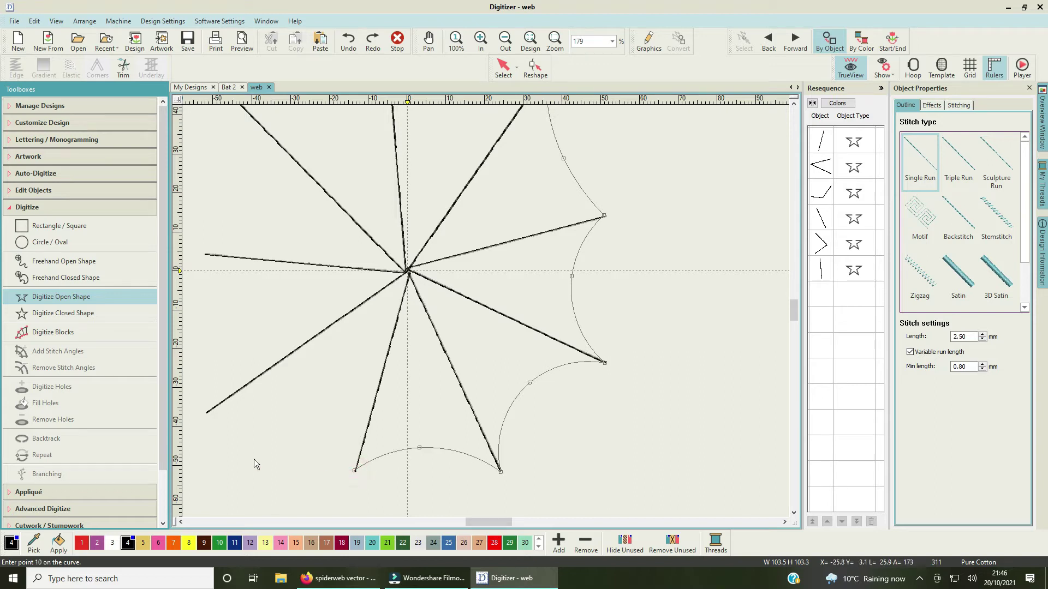
Step: Continue the strand with inward curves to the outer ends of the lower-left and left radiating lines
click(312, 436)
scroll(345, 362, left, 3)
scroll(344, 363, down, 1)
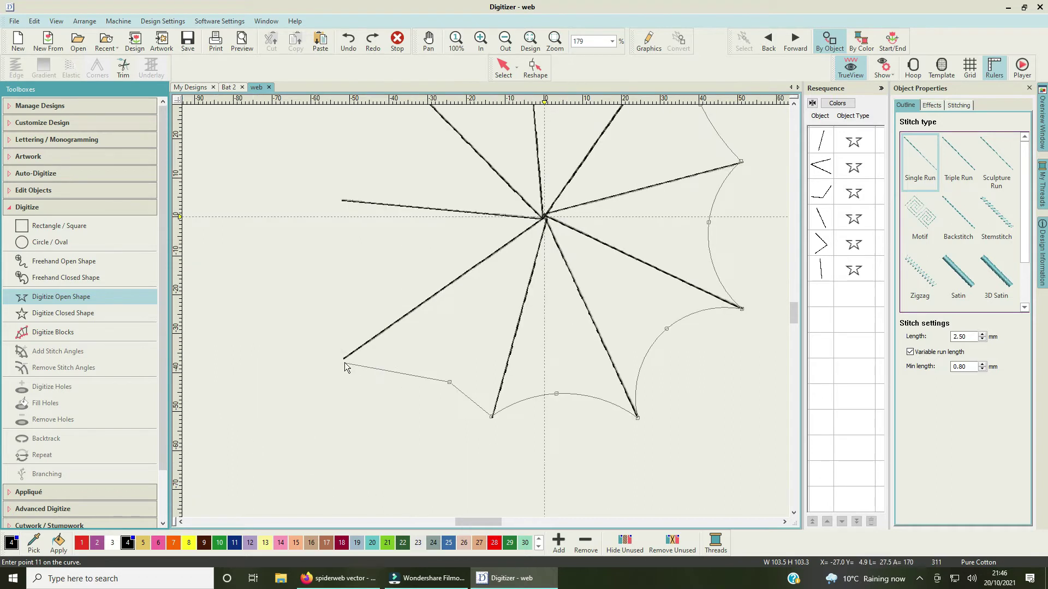
click(343, 360)
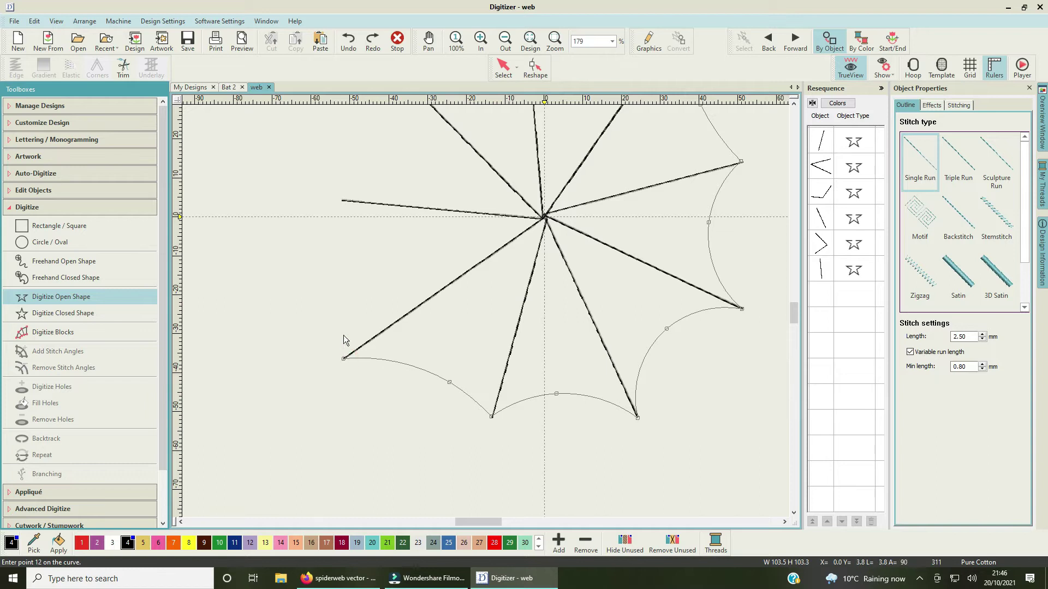
click(355, 274)
click(340, 200)
Step: Complete the strand with inward curves through the upper-left and top line ends back to its starting point
click(384, 128)
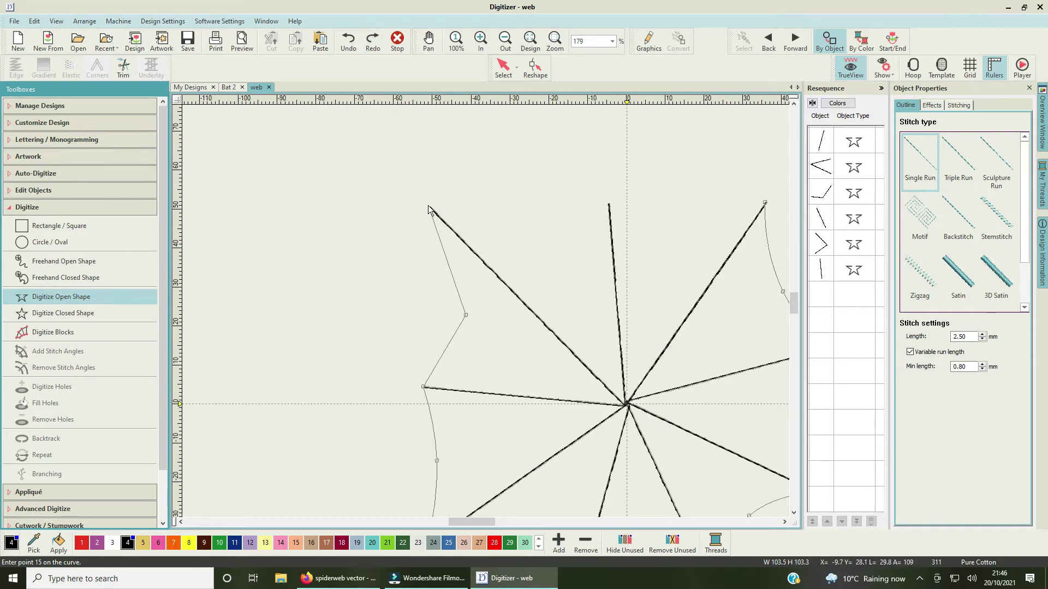
click(431, 208)
click(545, 227)
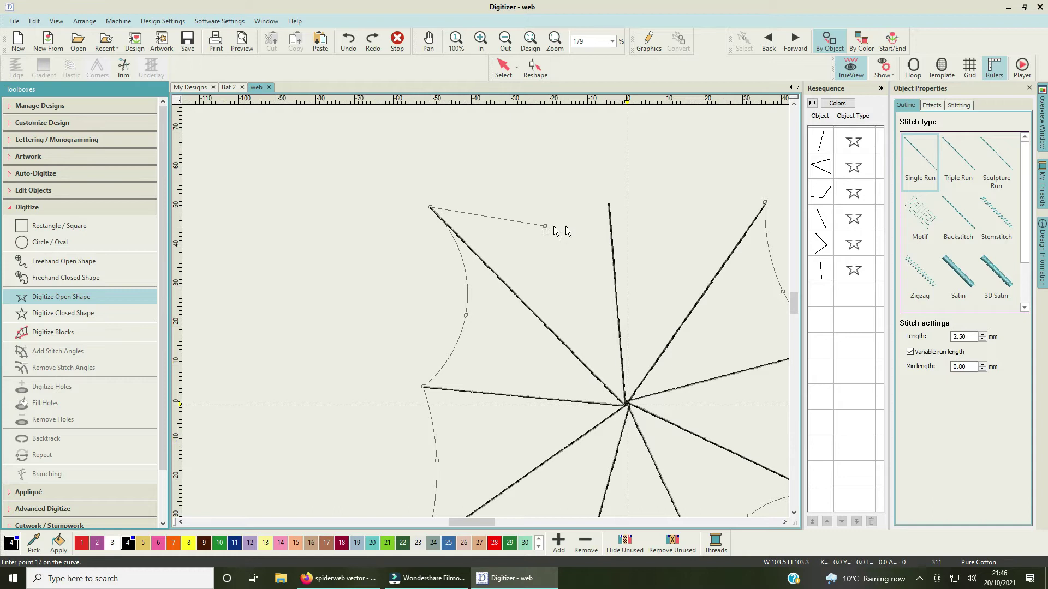
click(610, 206)
click(657, 225)
click(627, 248)
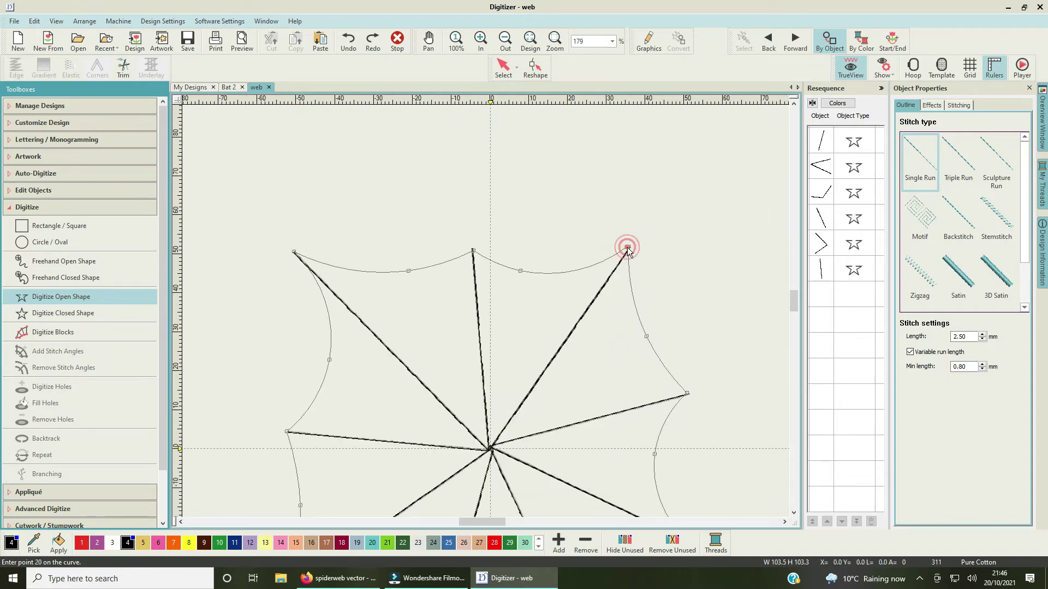
key(Return)
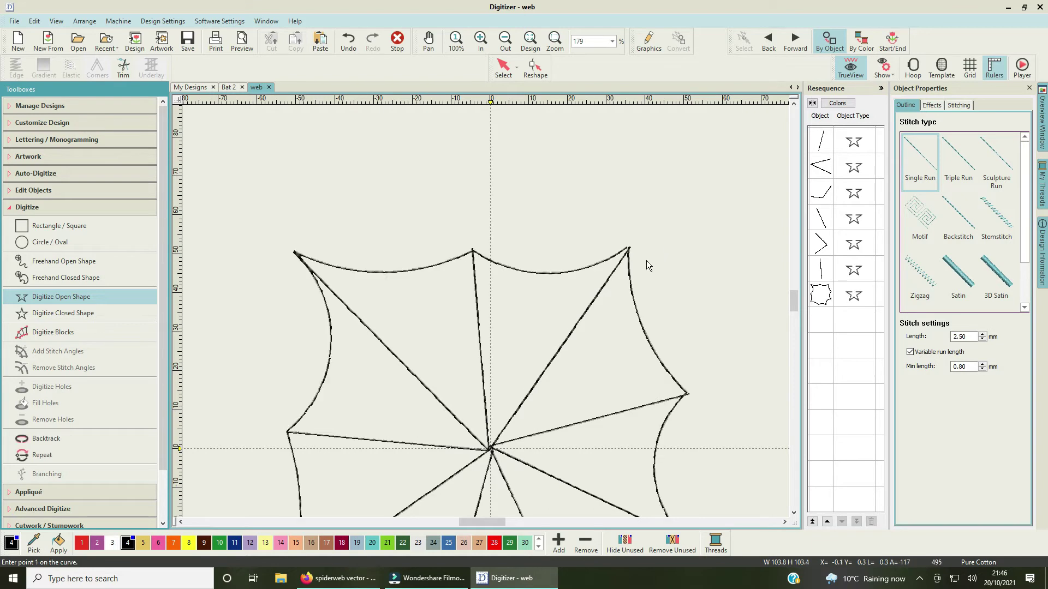
Step: Fit the whole web in view and save the design
key(shift+z)
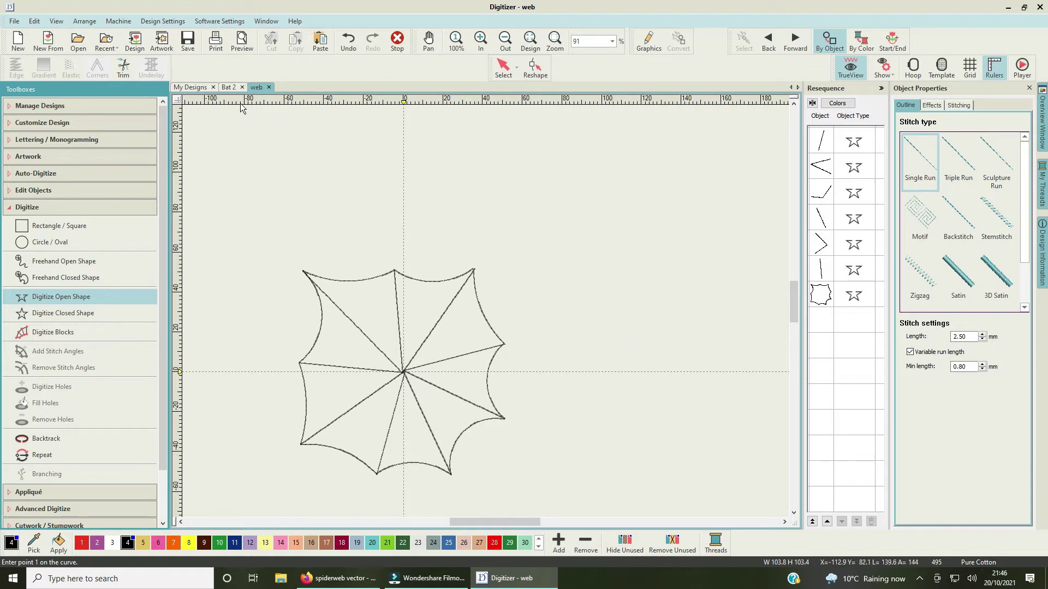
click(192, 41)
drag(507, 525, 498, 525)
drag(794, 302, 791, 313)
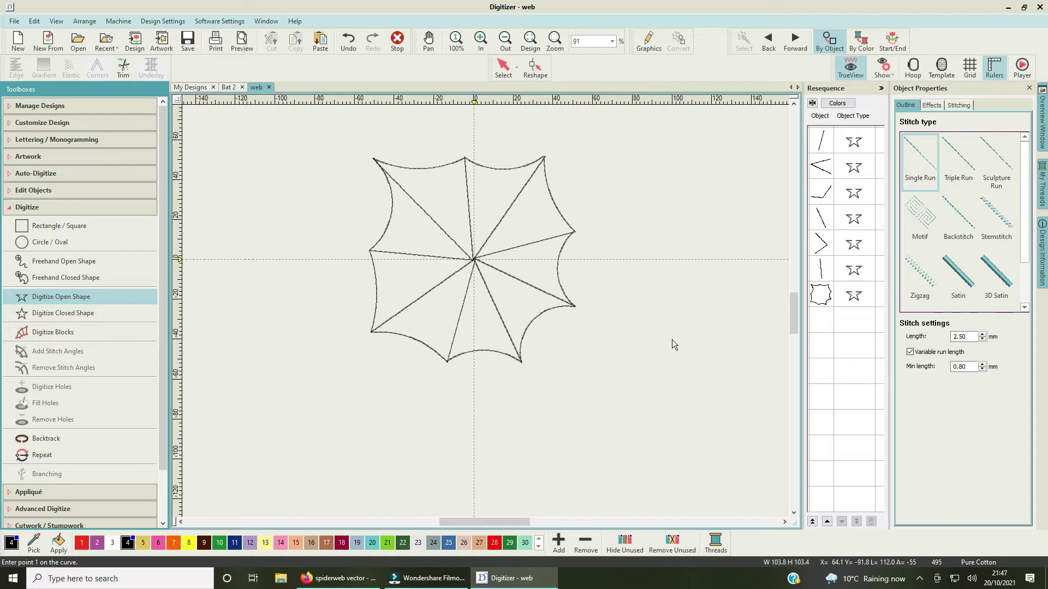
Step: Duplicate the outer scalloped strand
click(828, 301)
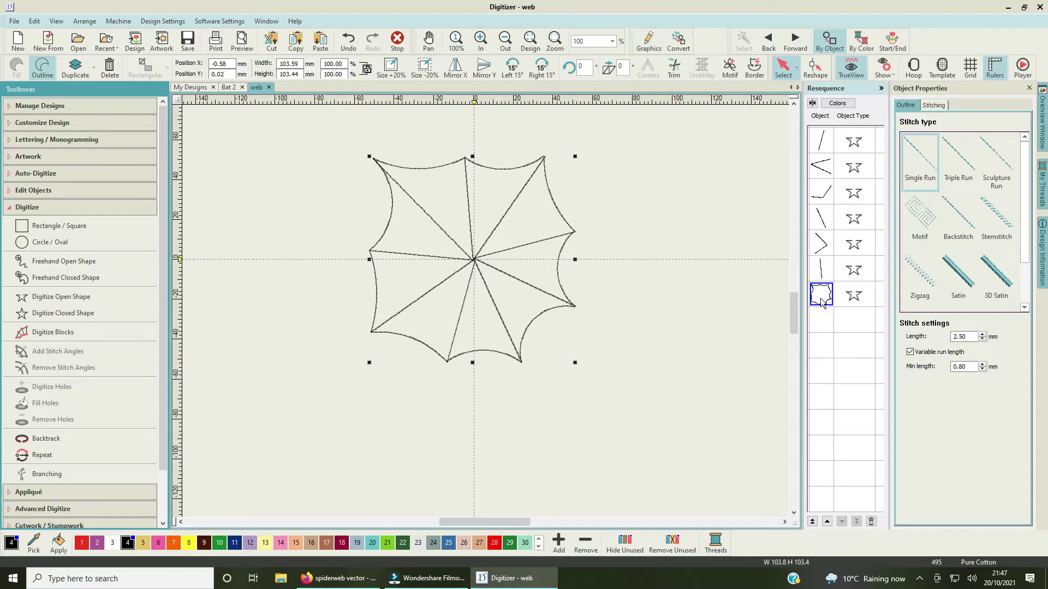
right_click(822, 302)
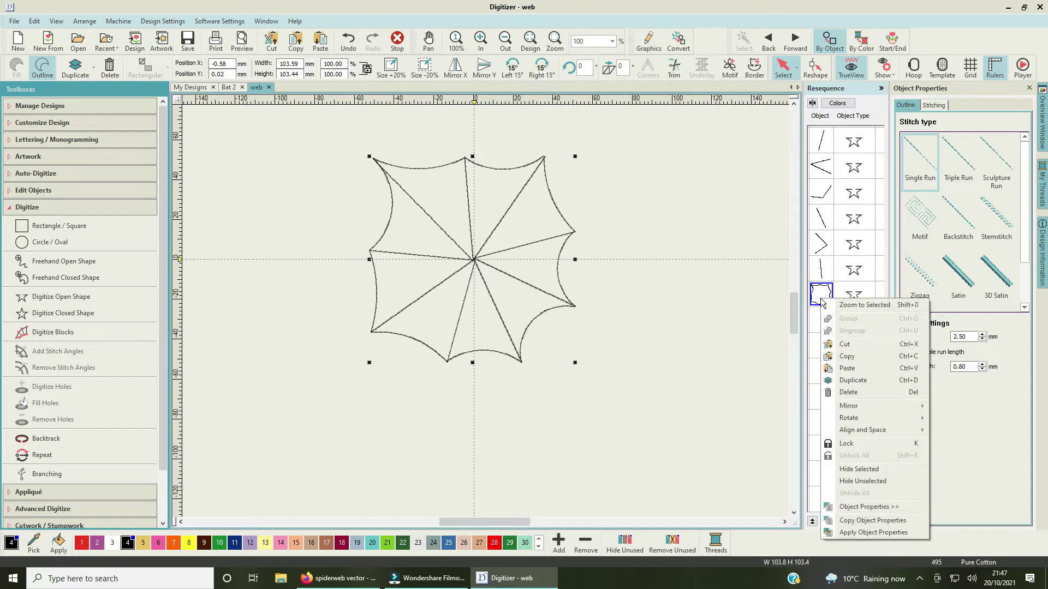
click(853, 381)
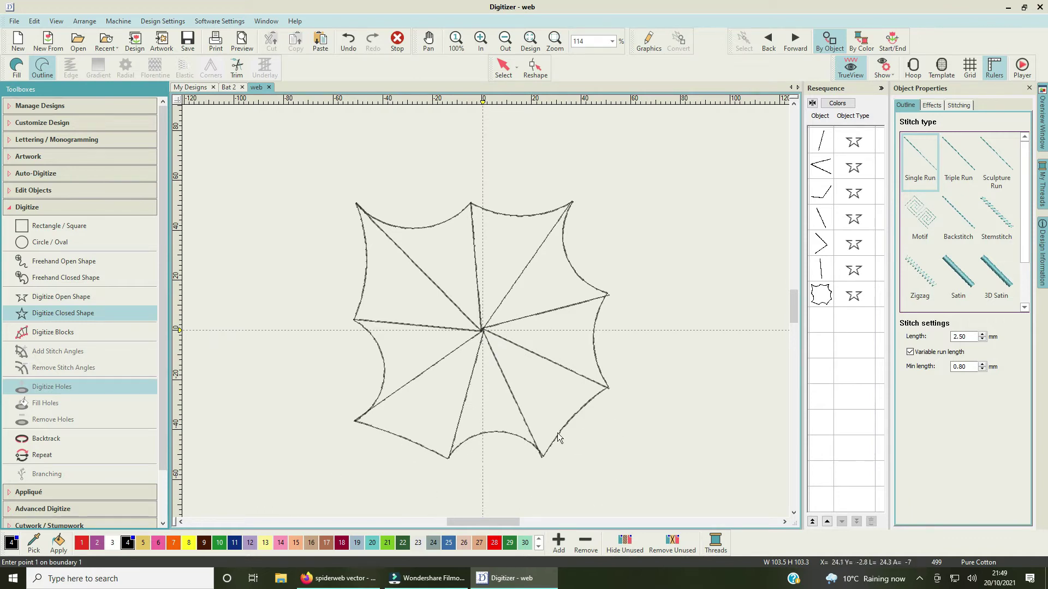
Step: Reshape the outer web outline so its lower-right and lower-left curves bow further inward, and save the design
click(503, 67)
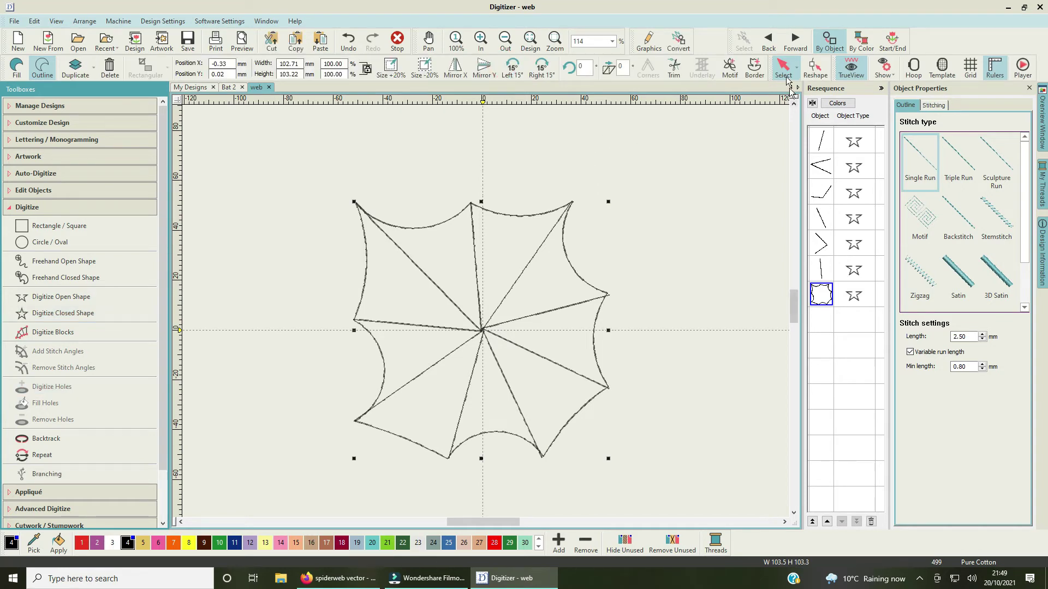
click(815, 68)
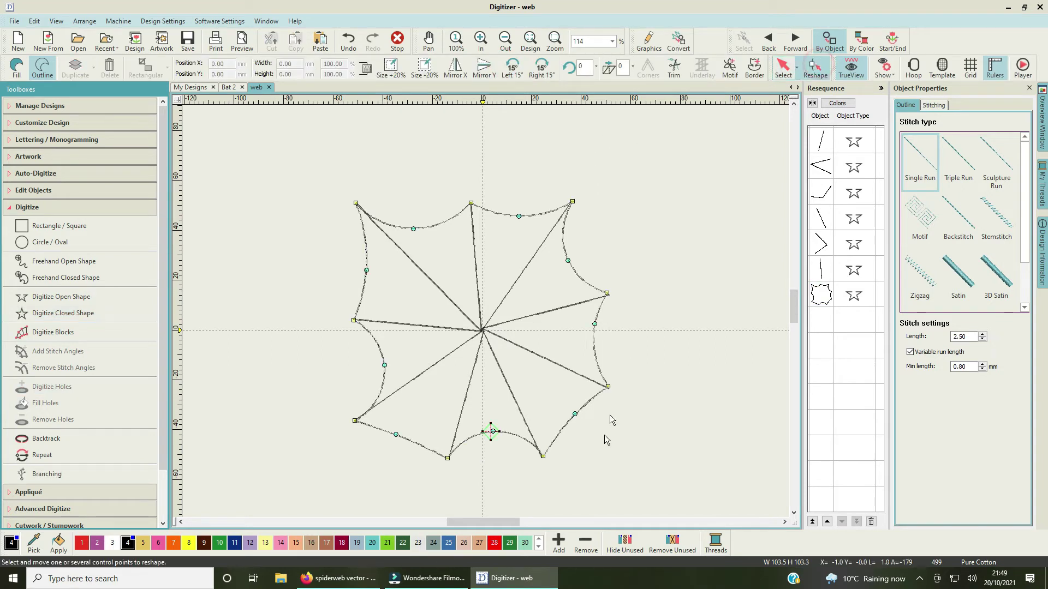
click(565, 409)
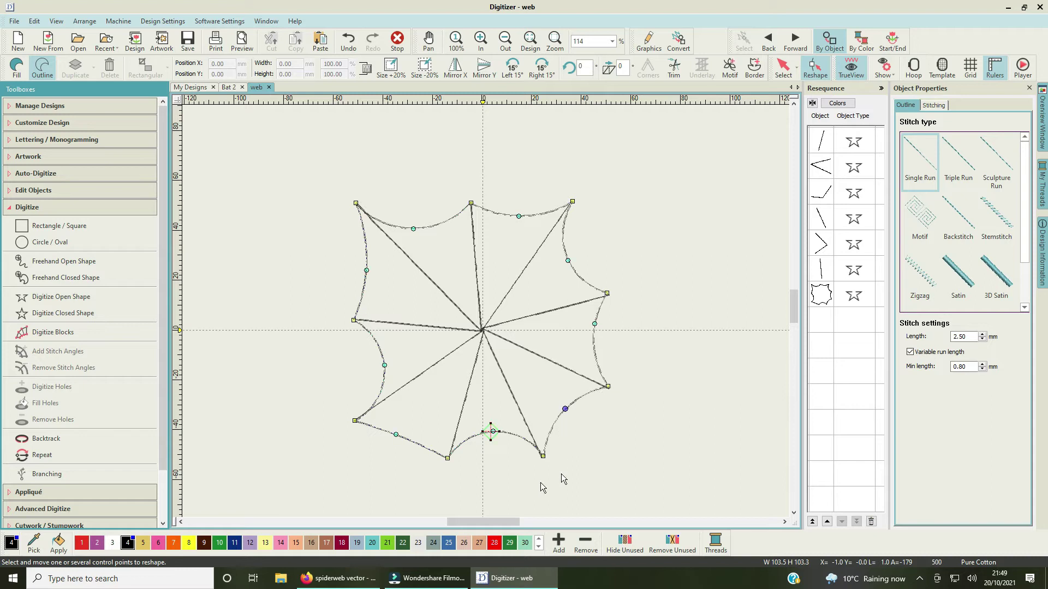
drag(397, 435, 415, 428)
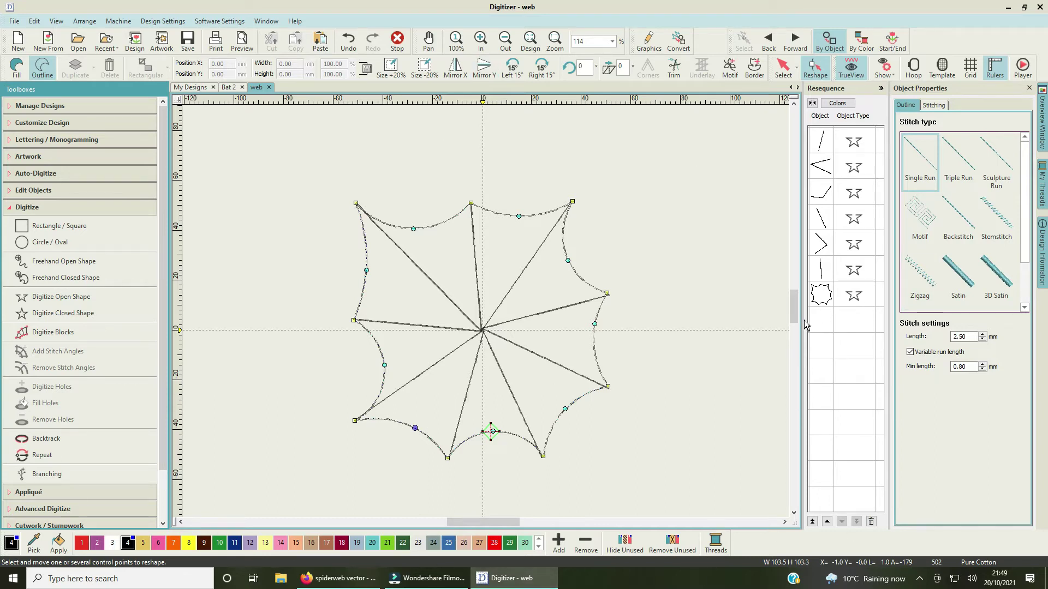
click(186, 50)
Step: Duplicate the outer web outline and convert the copy to a Tatami fill
click(827, 299)
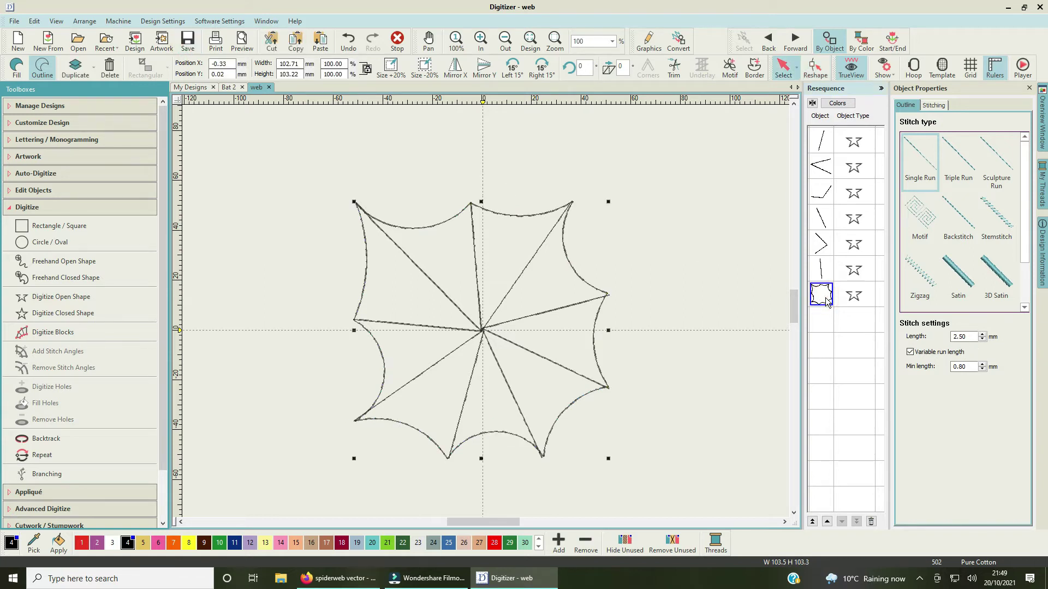
right_click(827, 299)
click(879, 383)
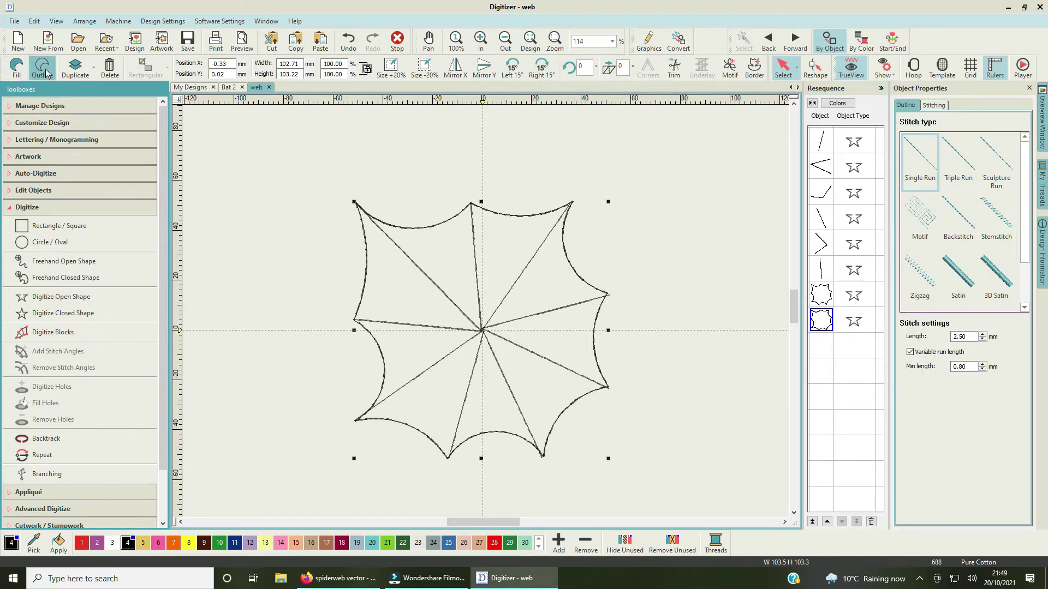
click(13, 68)
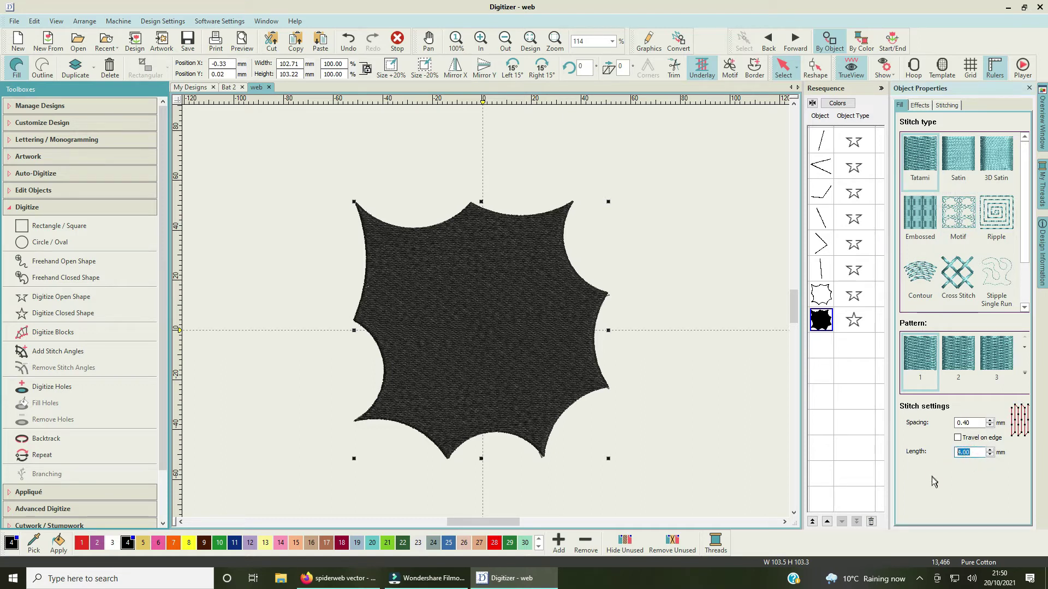
Step: Set the Tatami fill's stitch spacing to 3.00 mm and turn on Travel on edge
click(964, 422)
double_click(964, 423)
text(3,25)
click(958, 437)
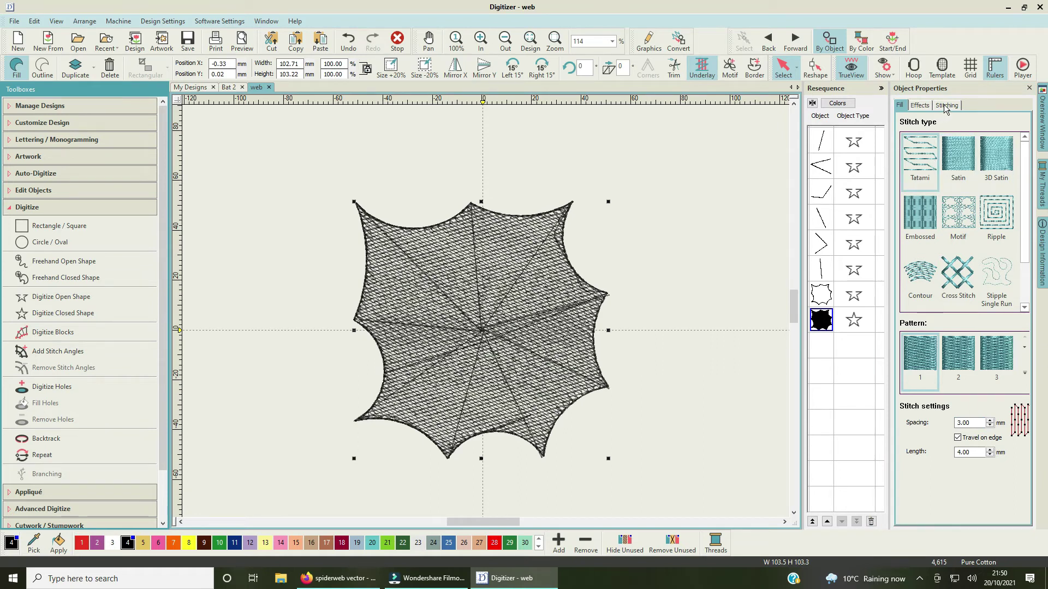
scroll(608, 328, up, 2)
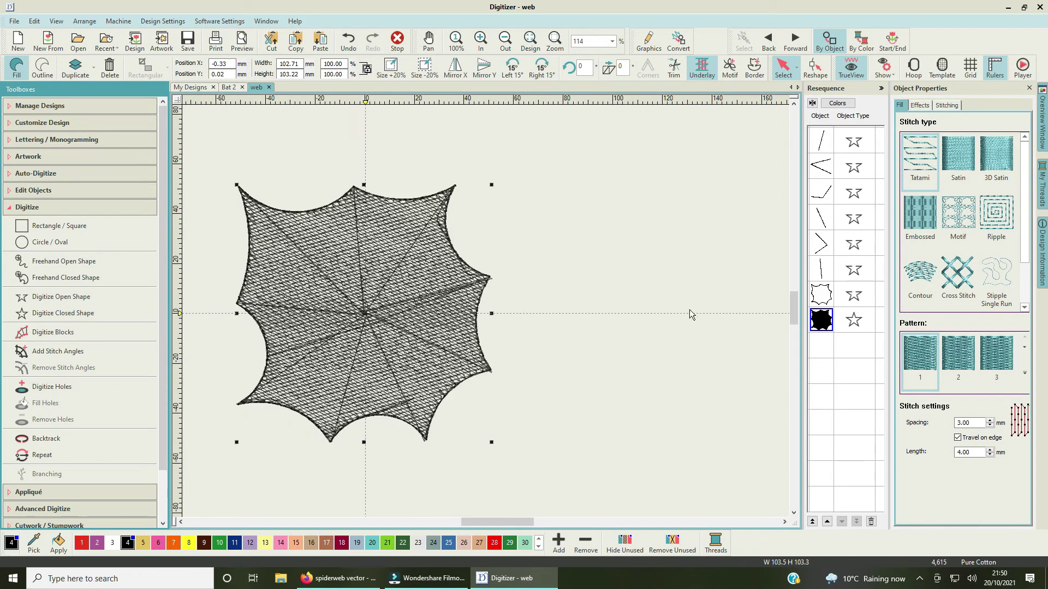
Step: Set the Tatami fill's spacing to 4.50 mm and turn off Underlay 1
double_click(975, 423)
text(4)
key(Return)
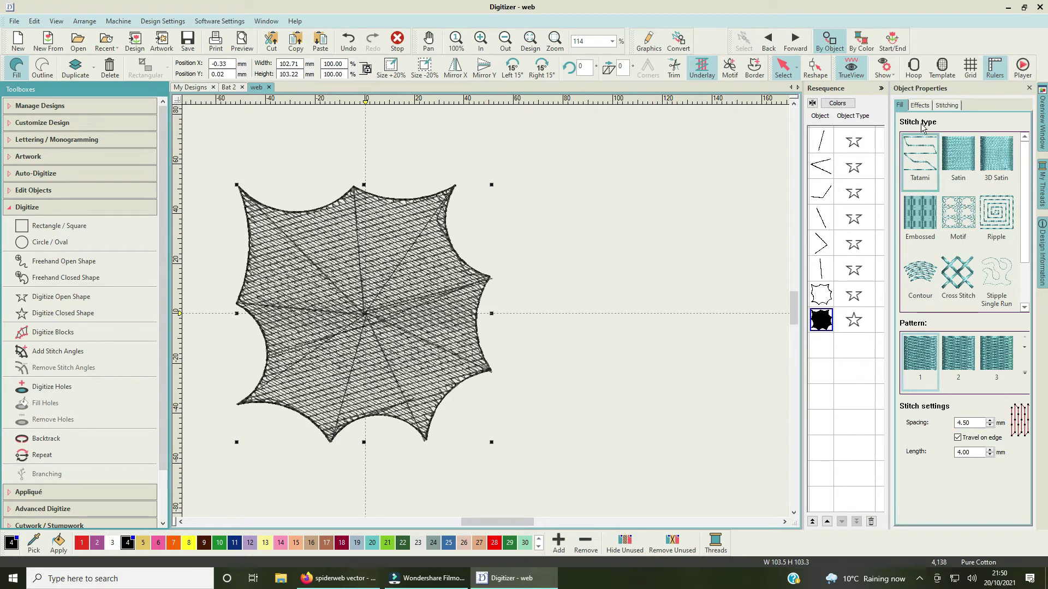
click(948, 104)
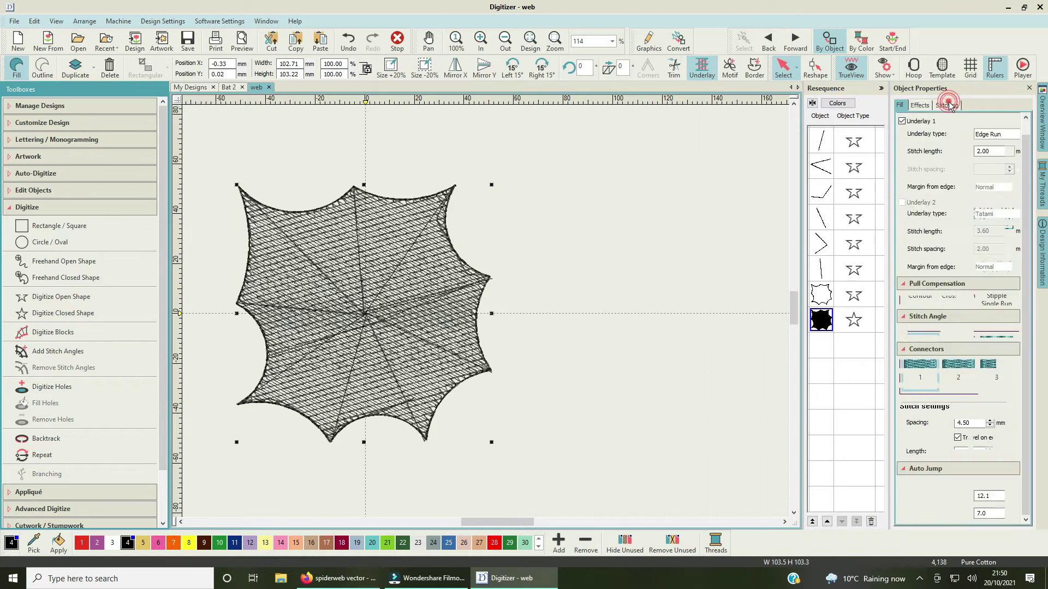
click(902, 120)
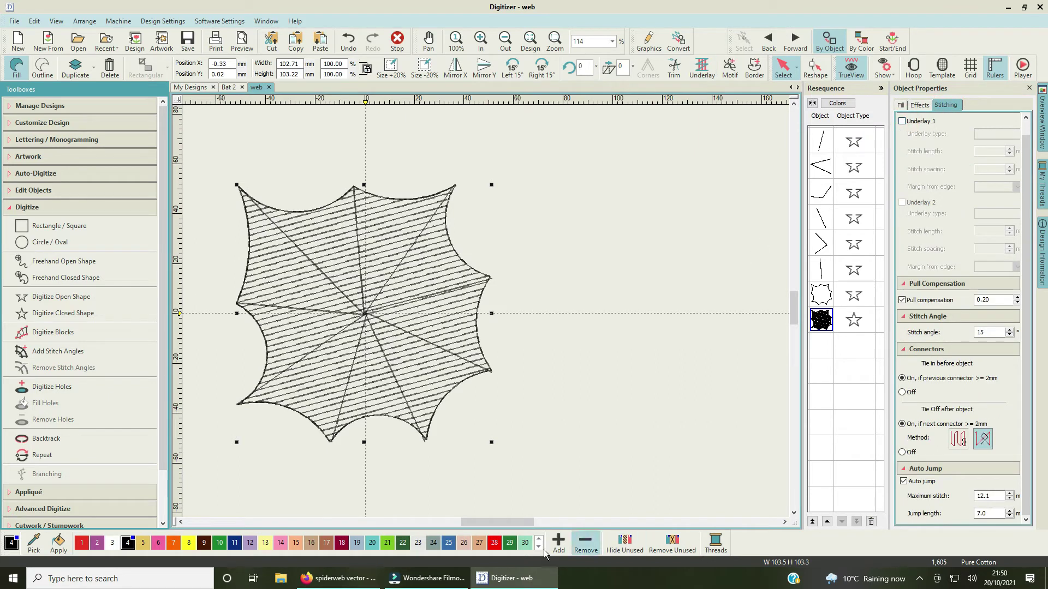
drag(524, 528, 499, 529)
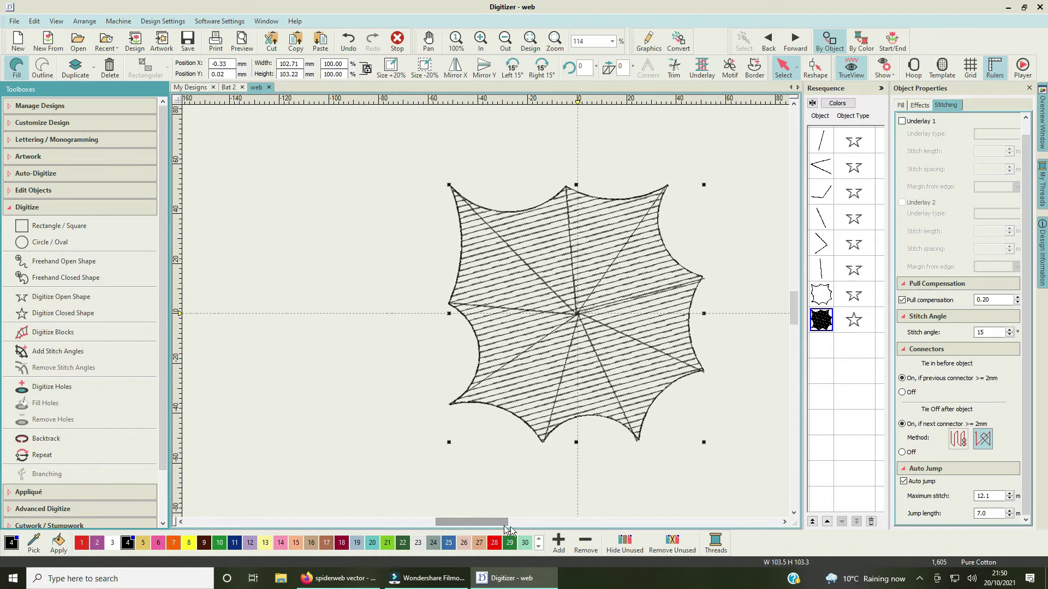
Step: Set the Tatami fill's stitch angle to 45° and fit the web in view
click(822, 322)
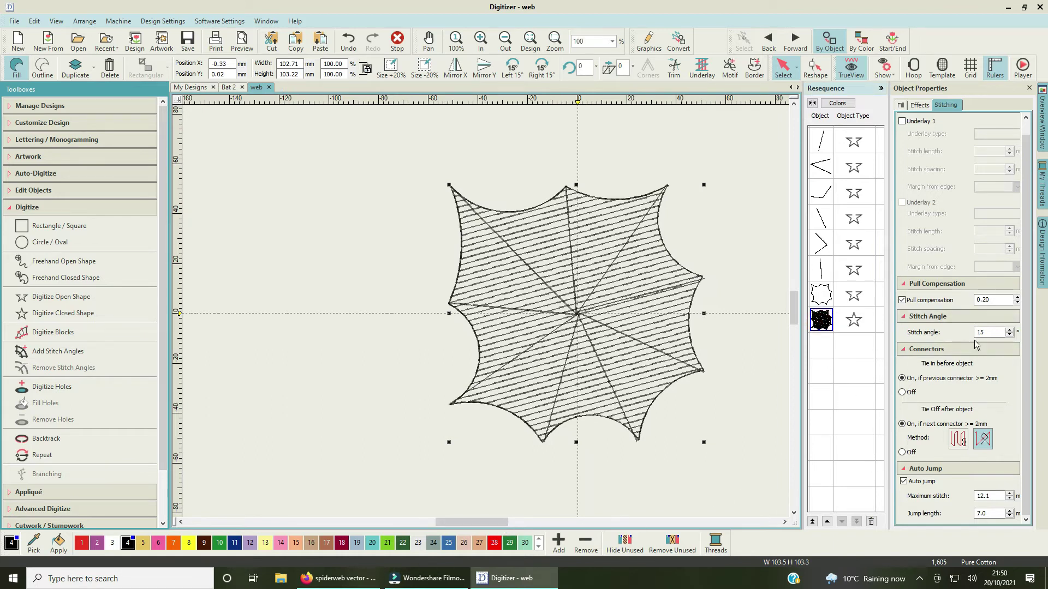
double_click(989, 332)
text(45)
key(Return)
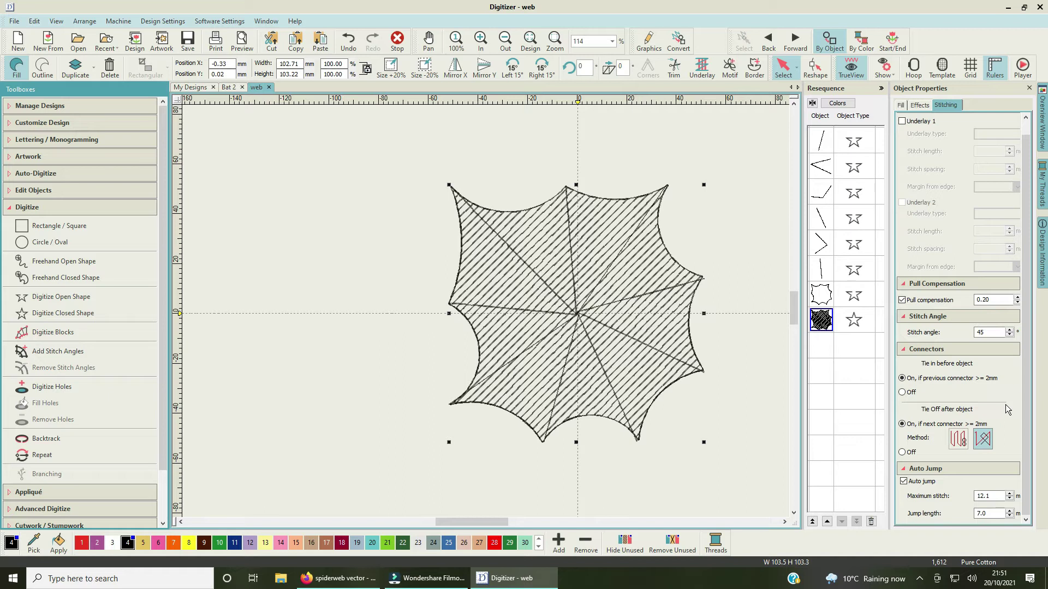
key(0)
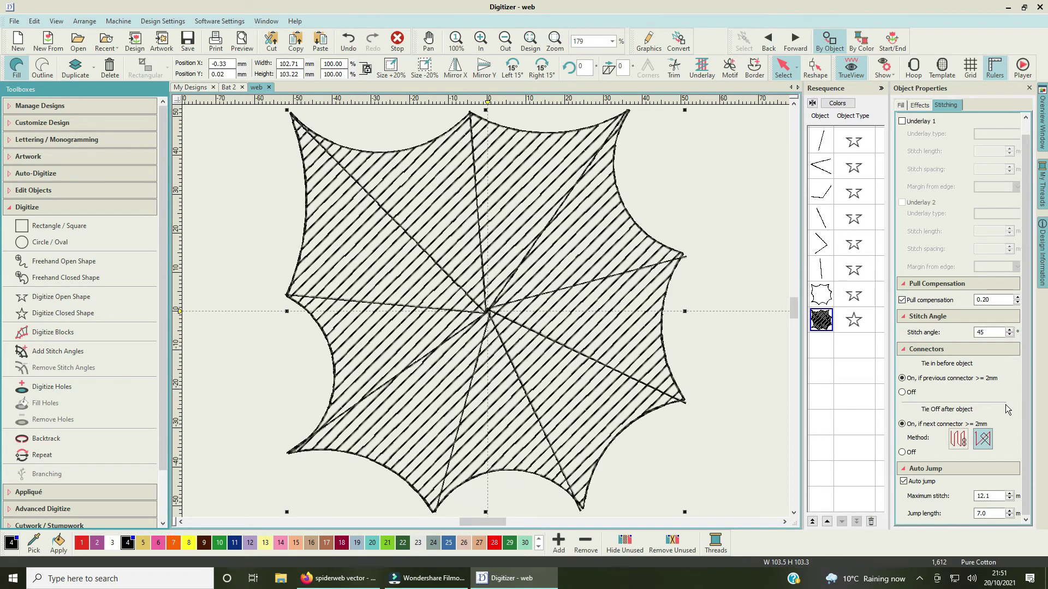
Step: Set the Tatami fill's stitch angle to 70°
click(827, 321)
double_click(989, 333)
text(70)
key(Return)
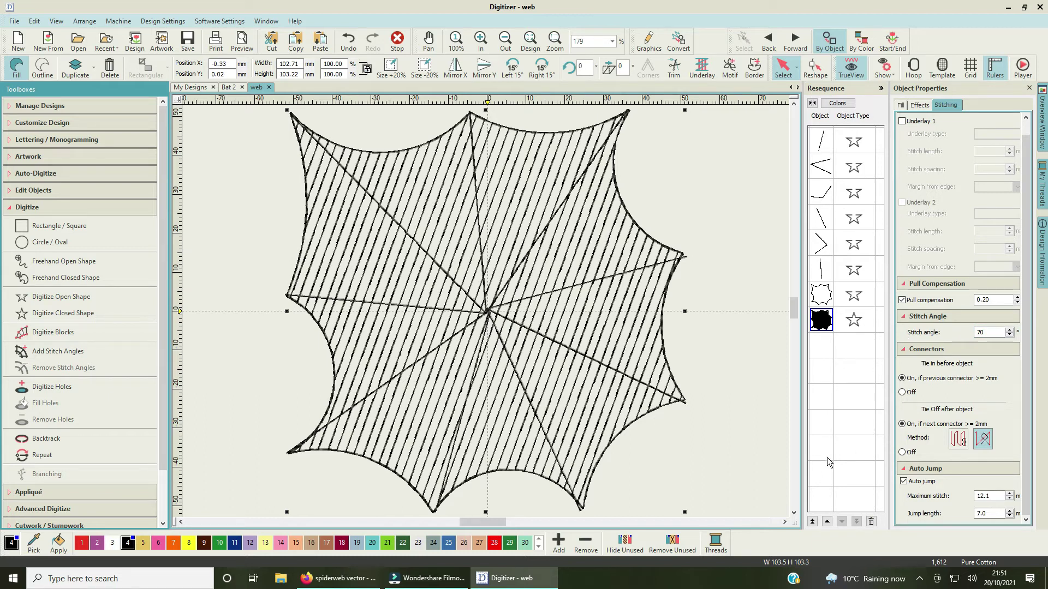
Step: Duplicate the Tatami fill and set the copy's stitch angle to 0°
scroll(485, 312, down, 2)
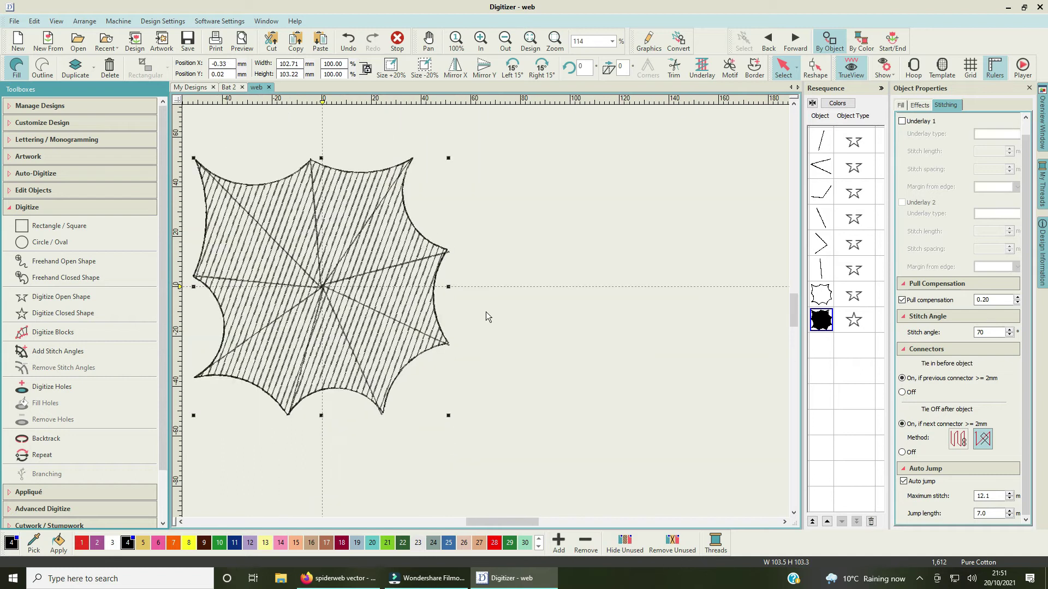
scroll(486, 311, up, 1)
drag(516, 522, 495, 521)
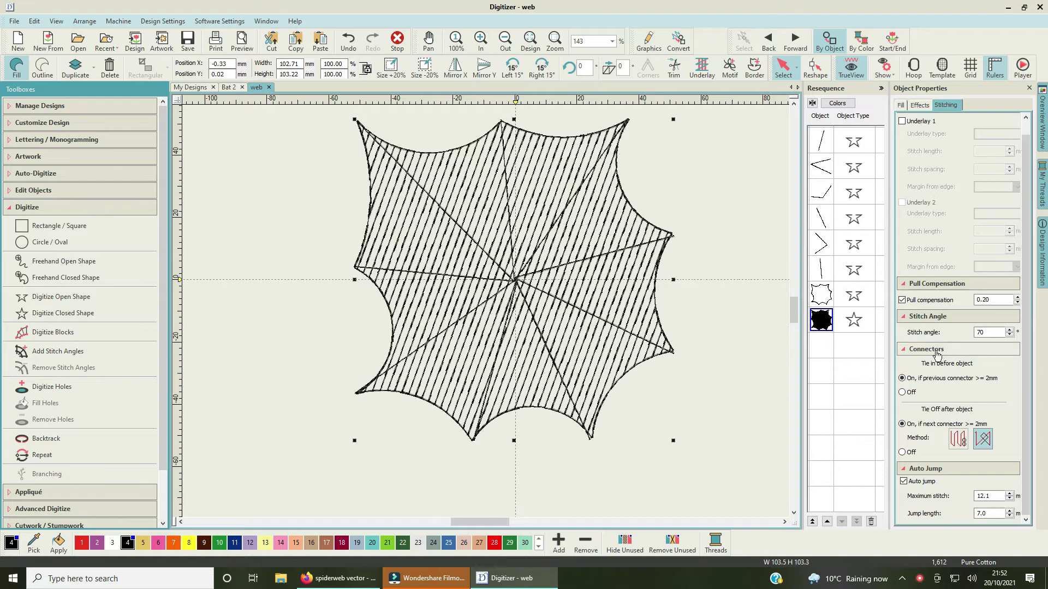
right_click(827, 321)
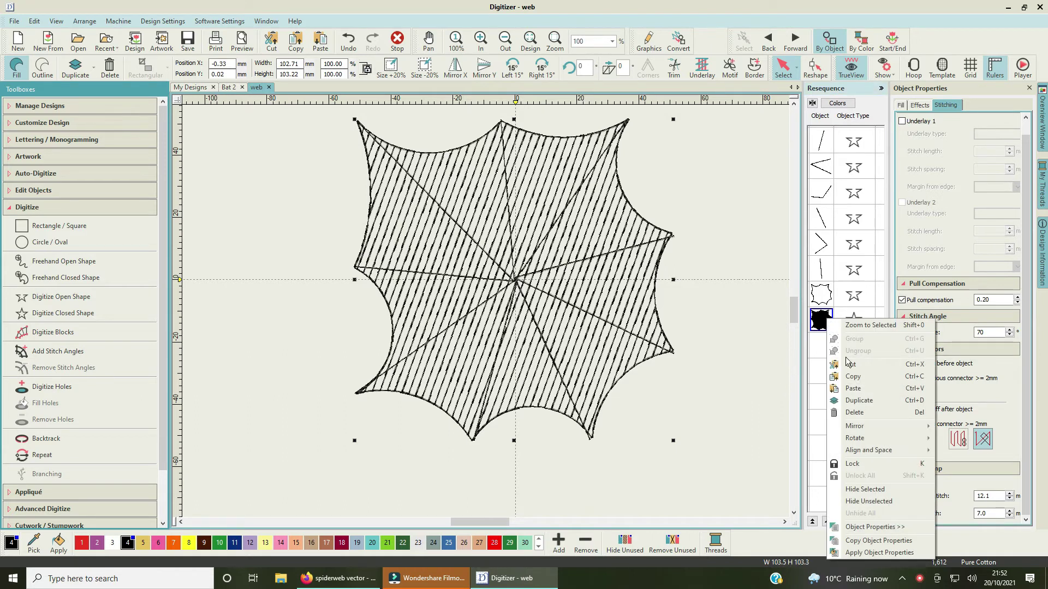
click(862, 401)
double_click(990, 332)
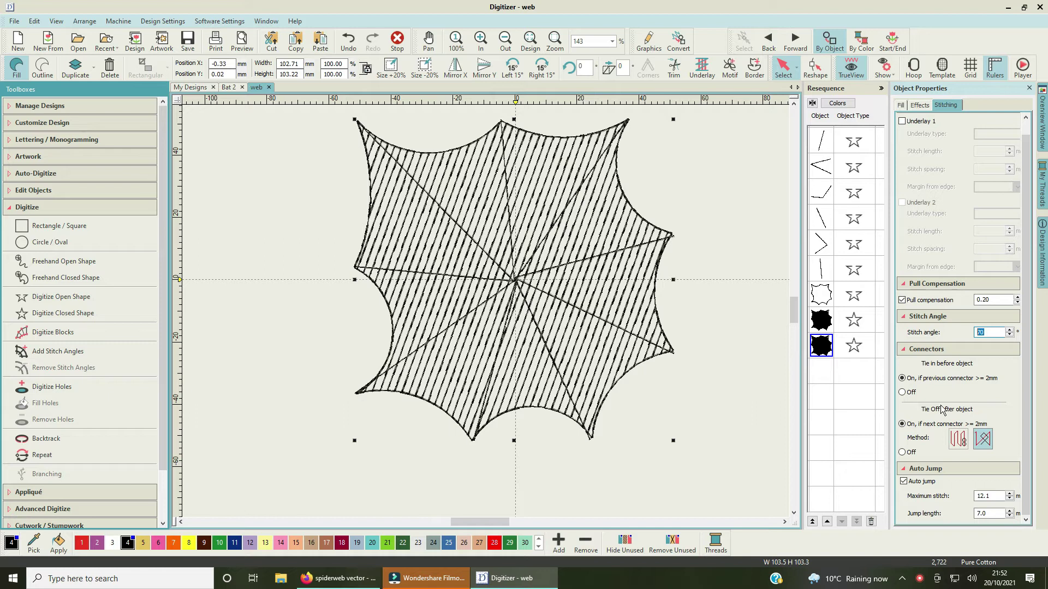
text(18)
key(Return)
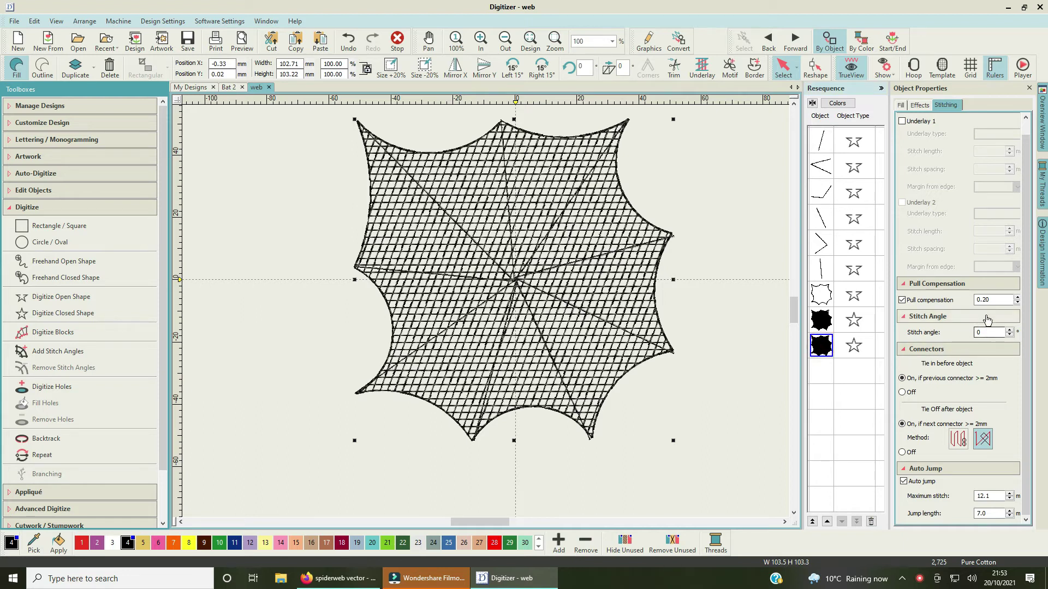
click(988, 331)
click(823, 347)
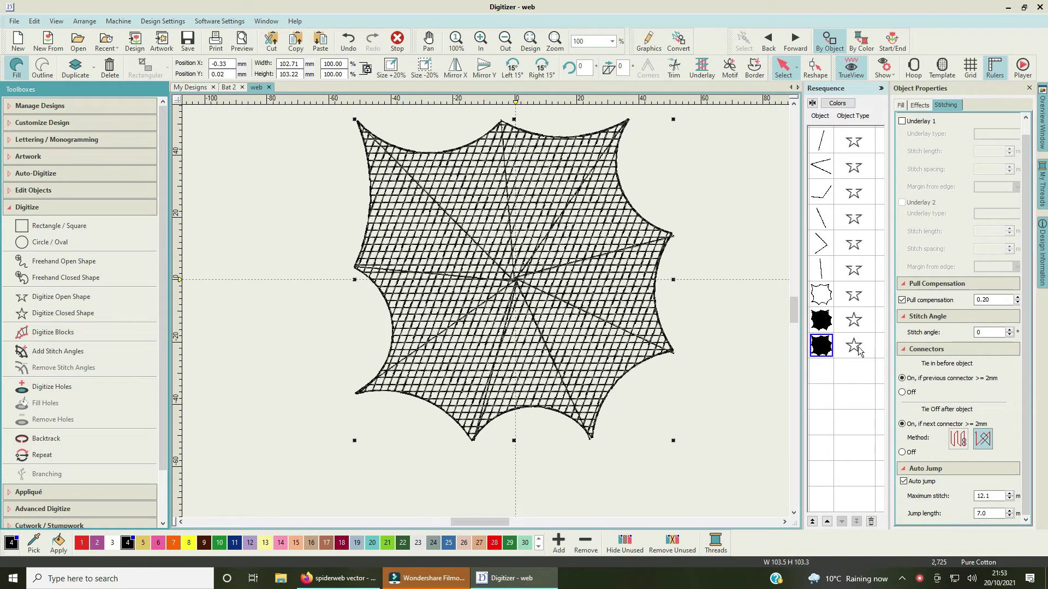
click(985, 331)
text(200)
key(Escape)
click(754, 372)
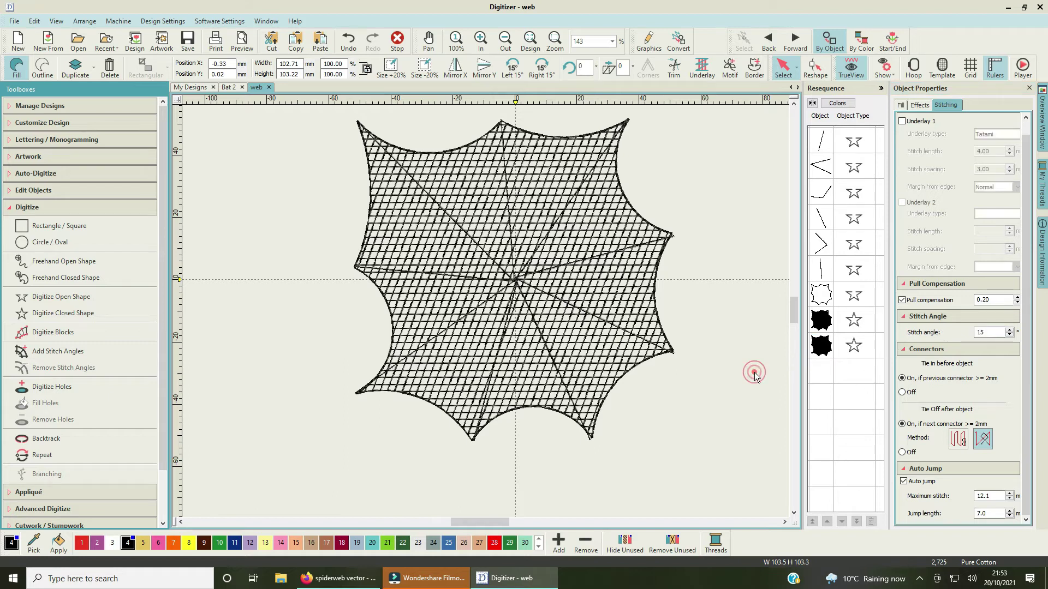
Step: Try to set the duplicate Tatami fill's stitch angle to 20°
click(823, 352)
click(818, 319)
click(823, 347)
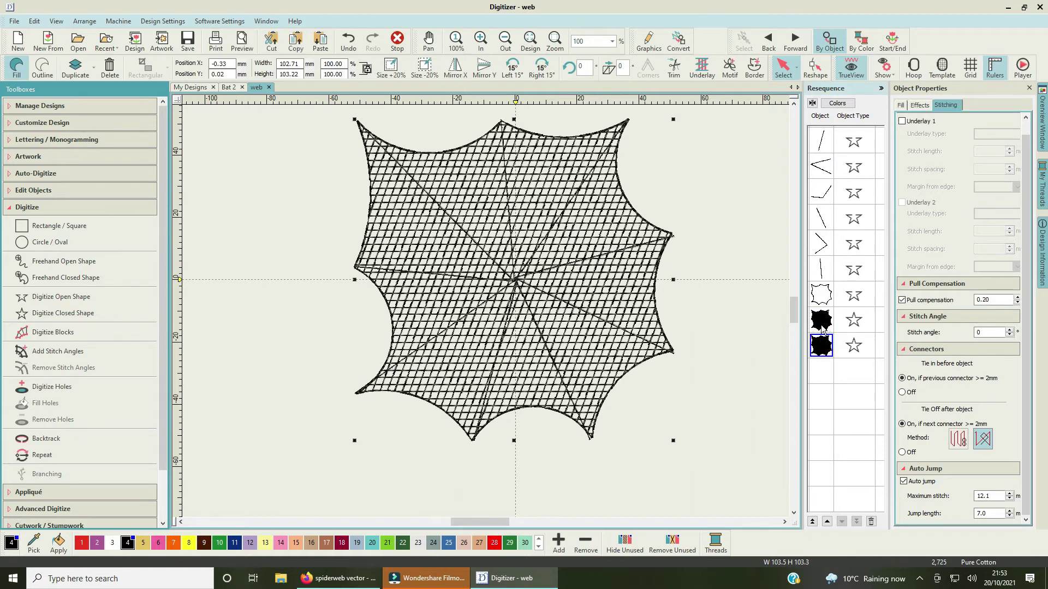
click(824, 346)
double_click(989, 333)
text(20)
click(738, 394)
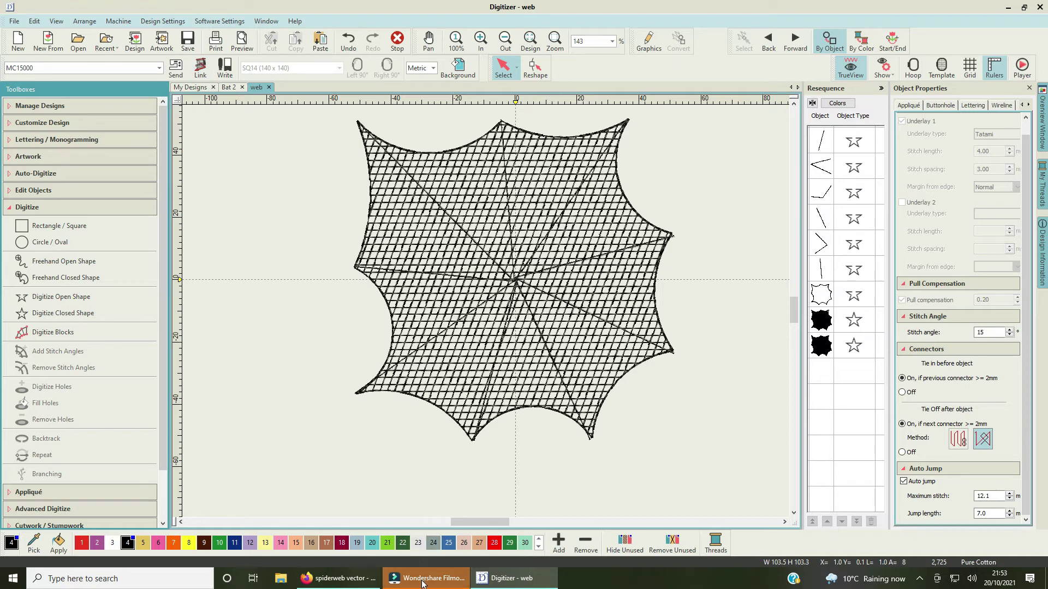
Step: Set the duplicate Tatami fill's stitch spacing to 8.00 mm
mouse_move(421, 580)
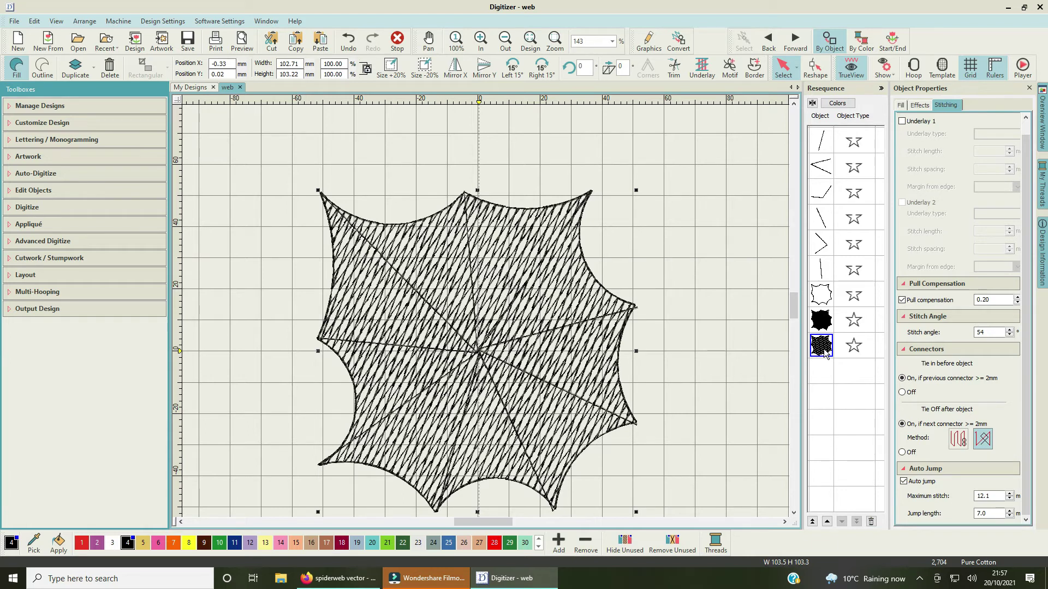
click(929, 108)
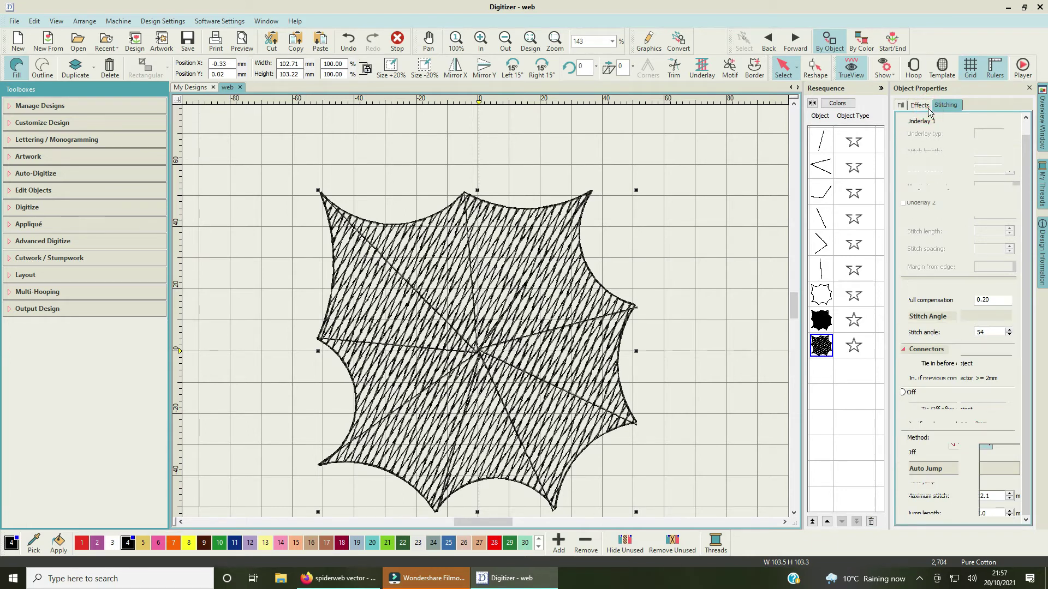
click(902, 105)
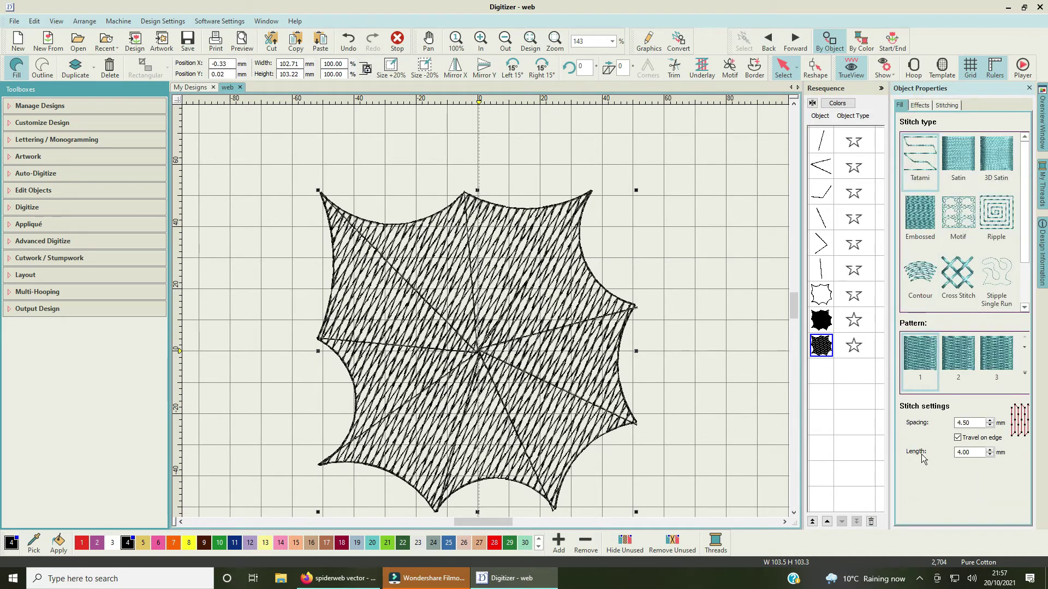
click(978, 423)
drag(978, 422, 956, 422)
text(8)
key(Return)
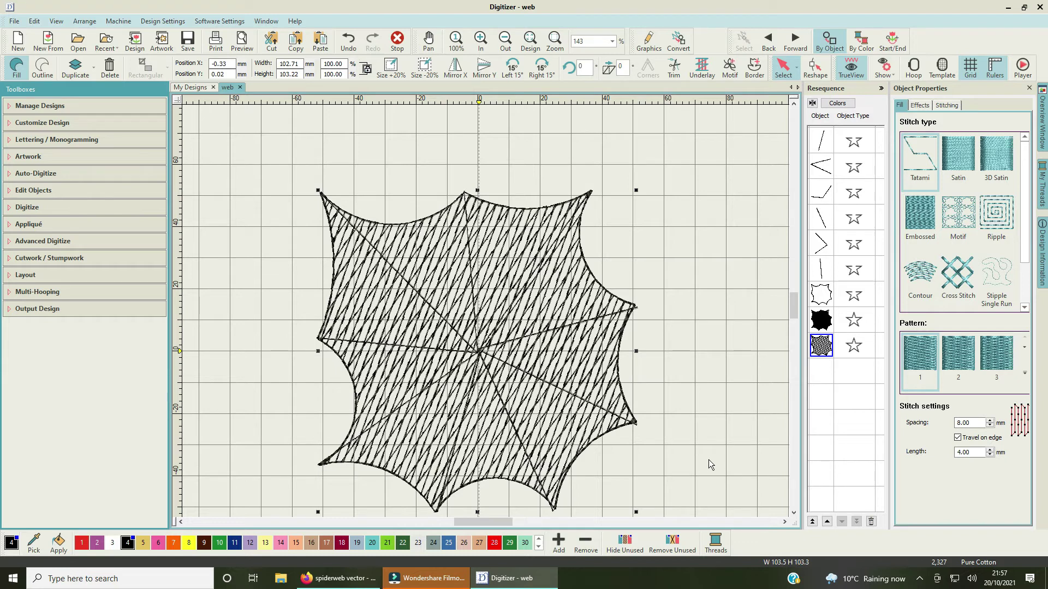
Step: Set the original Tatami fill's stitch spacing to 8.00 mm and view the design at 100% zoom
click(823, 320)
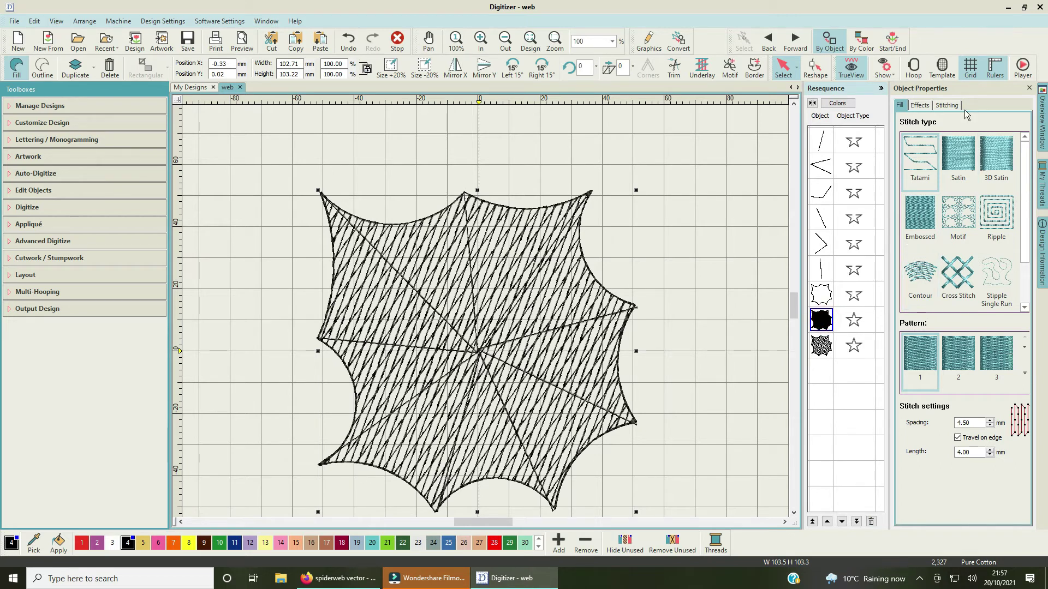
scroll(987, 351, down, 1)
double_click(977, 423)
text(8)
key(Return)
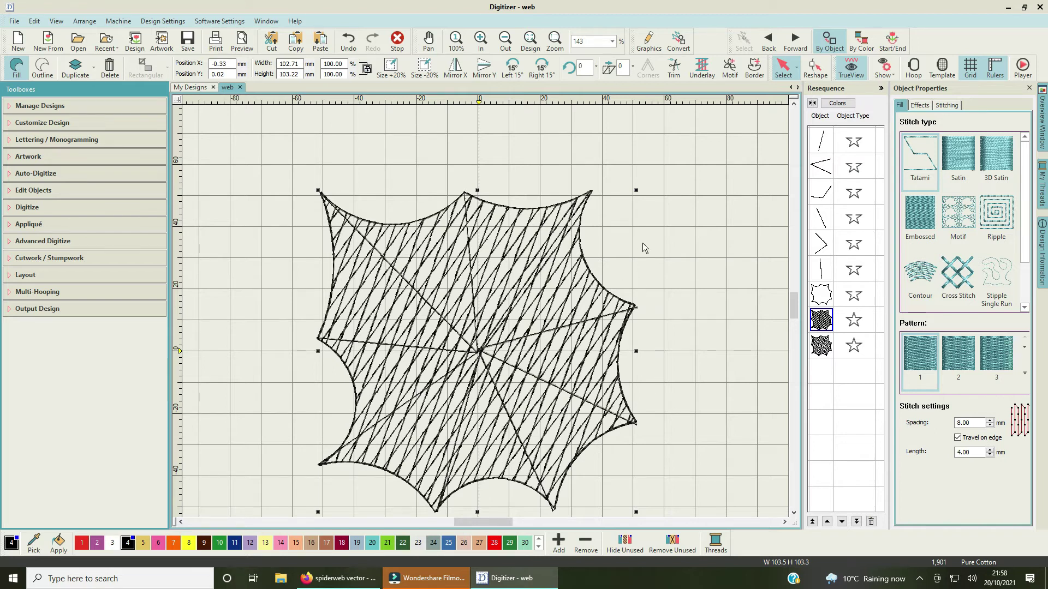
click(614, 43)
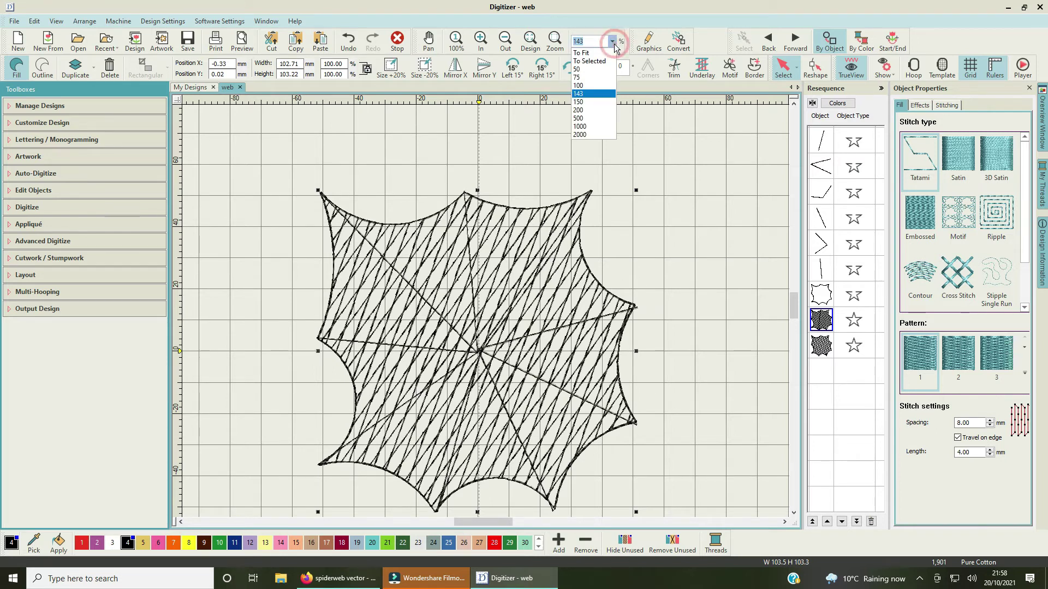
click(598, 84)
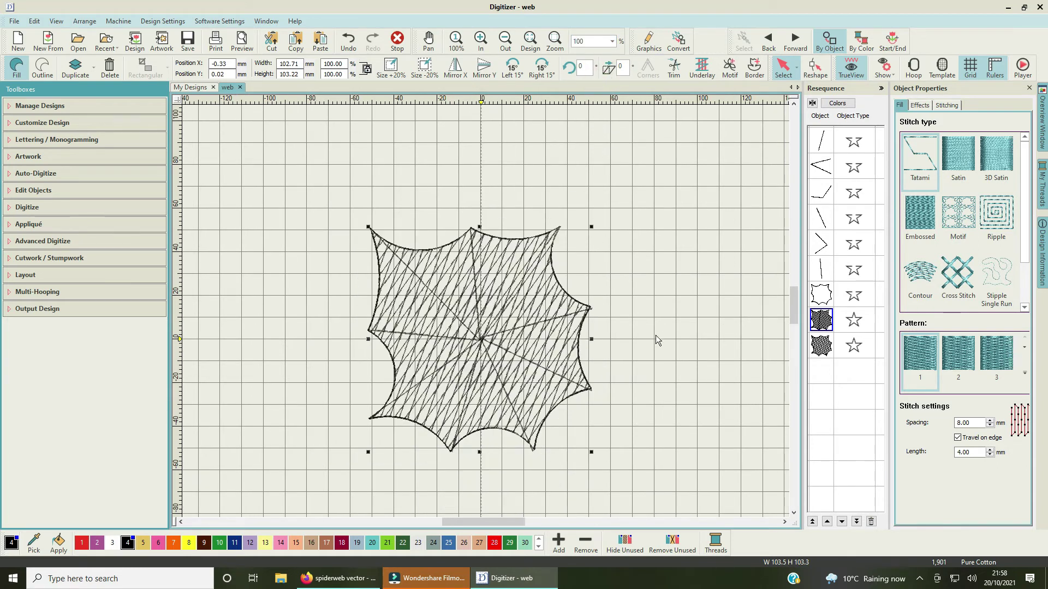
Step: Undo the original Tatami fill's spacing change and inspect the overlapping fill stitches
click(350, 42)
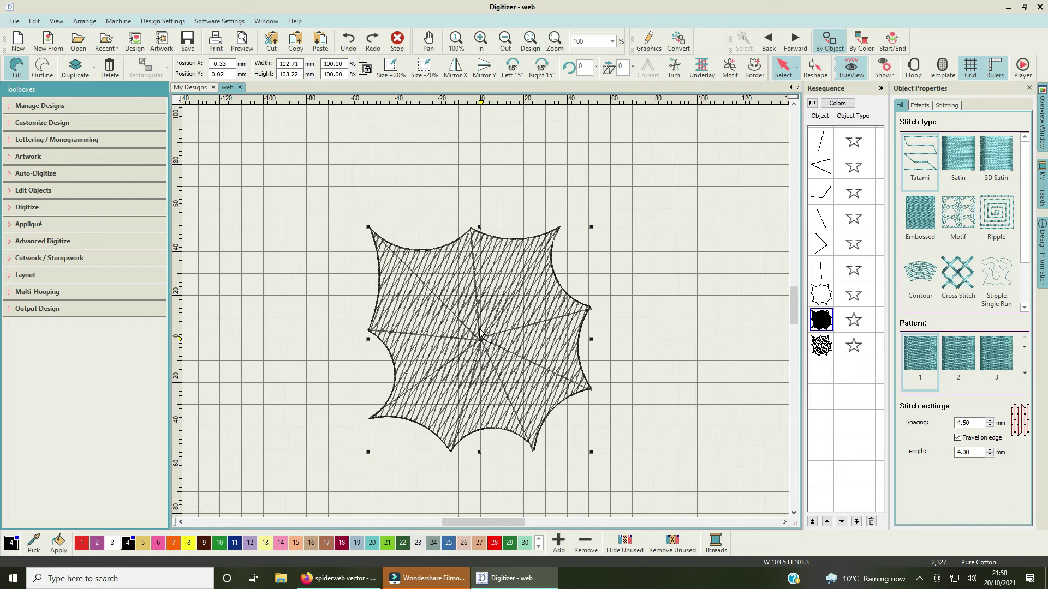
scroll(486, 315, up, 1)
scroll(486, 315, up, 2)
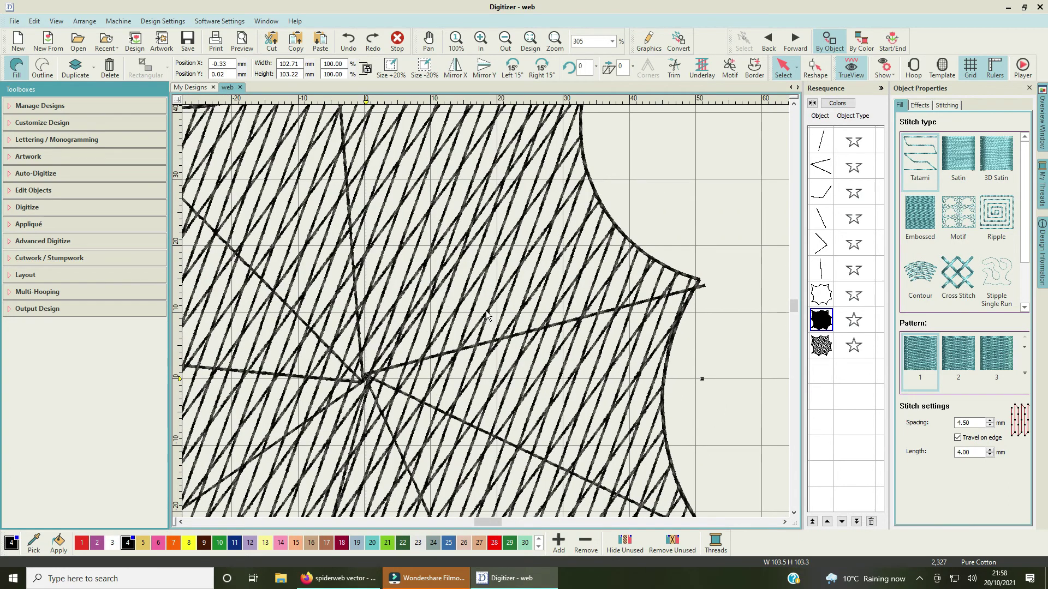
scroll(486, 310, down, 1)
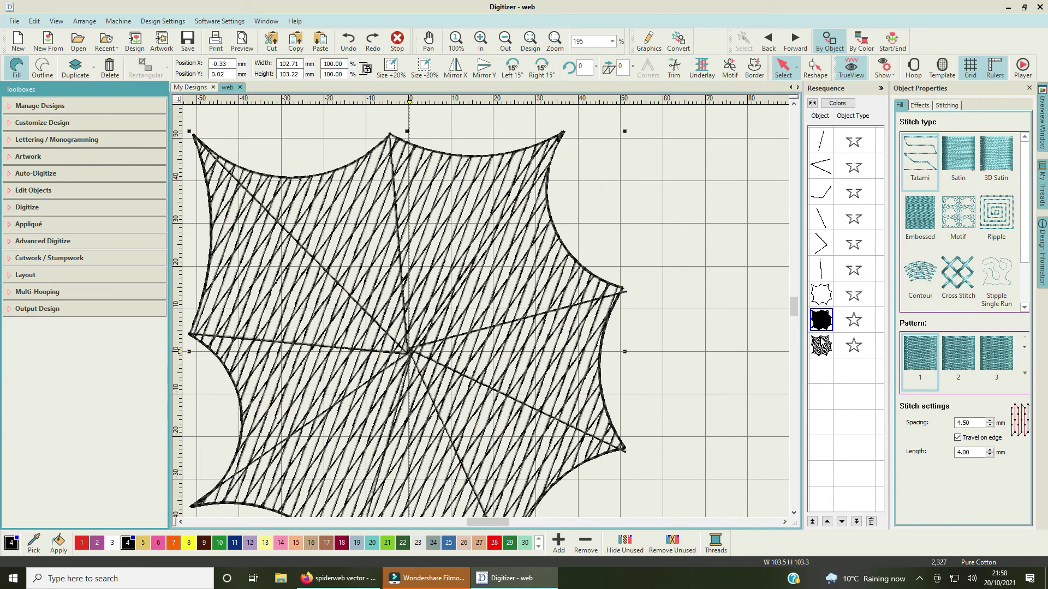
Step: Select both Tatami fills together and hide them, leaving the radiating lines and the outer outline displayed
right_click(823, 321)
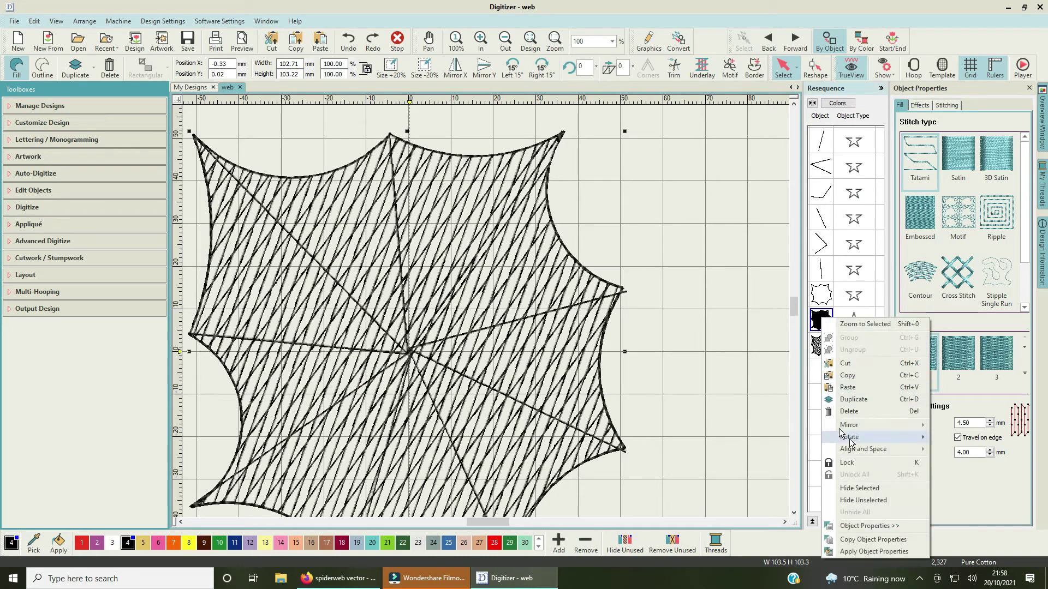
click(737, 355)
click(737, 354)
click(822, 320)
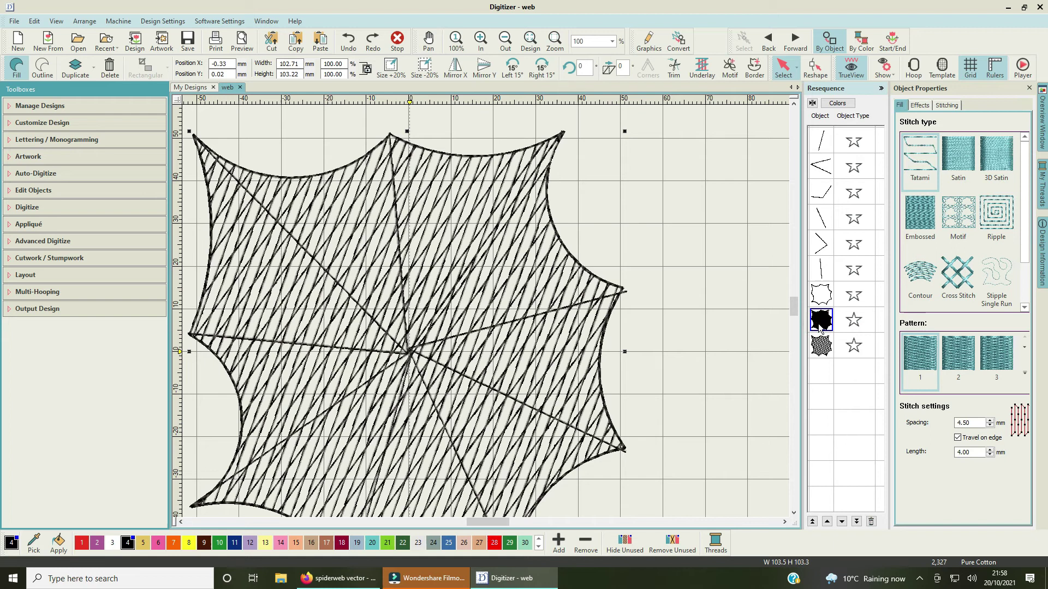
ctrl+click(821, 345)
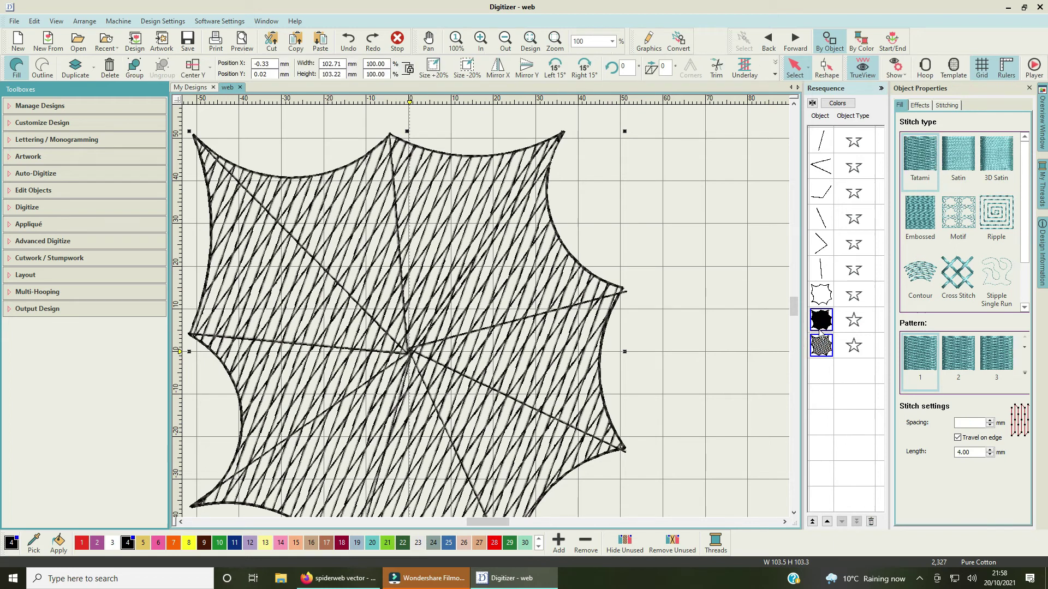
right_click(821, 331)
click(857, 258)
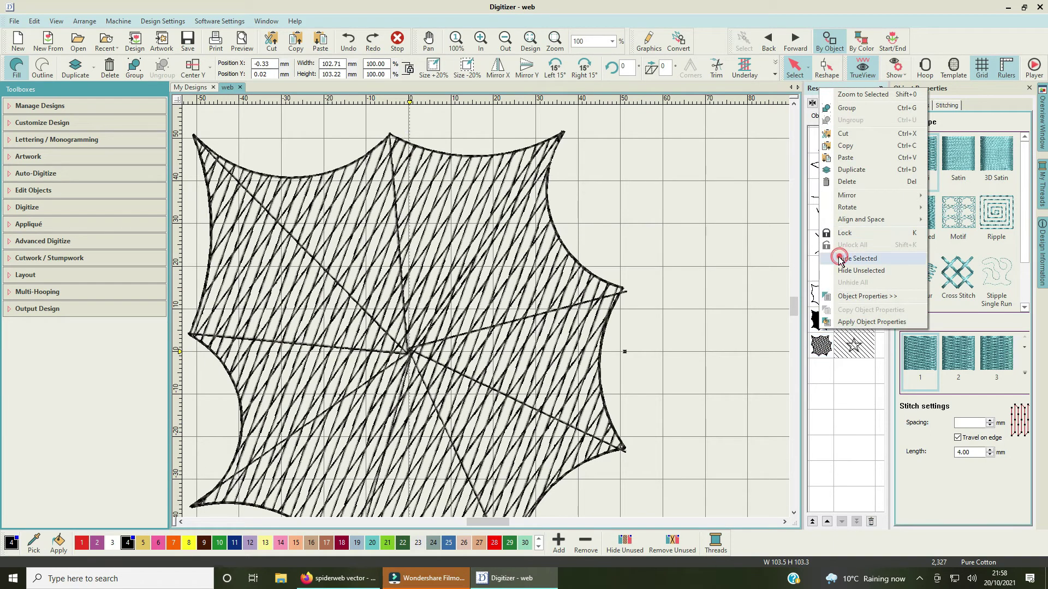
Step: Center the web framework in view and bring up the digitizing tools
mouse_move(496, 523)
mouse_down()
mouse_move(479, 525)
mouse_move(491, 524)
mouse_up()
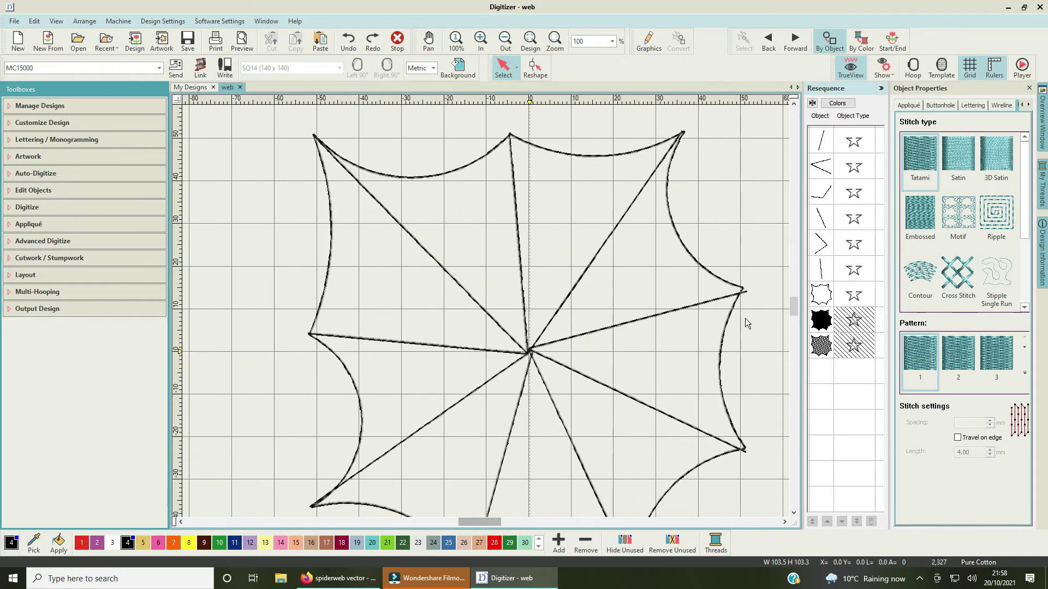
click(790, 306)
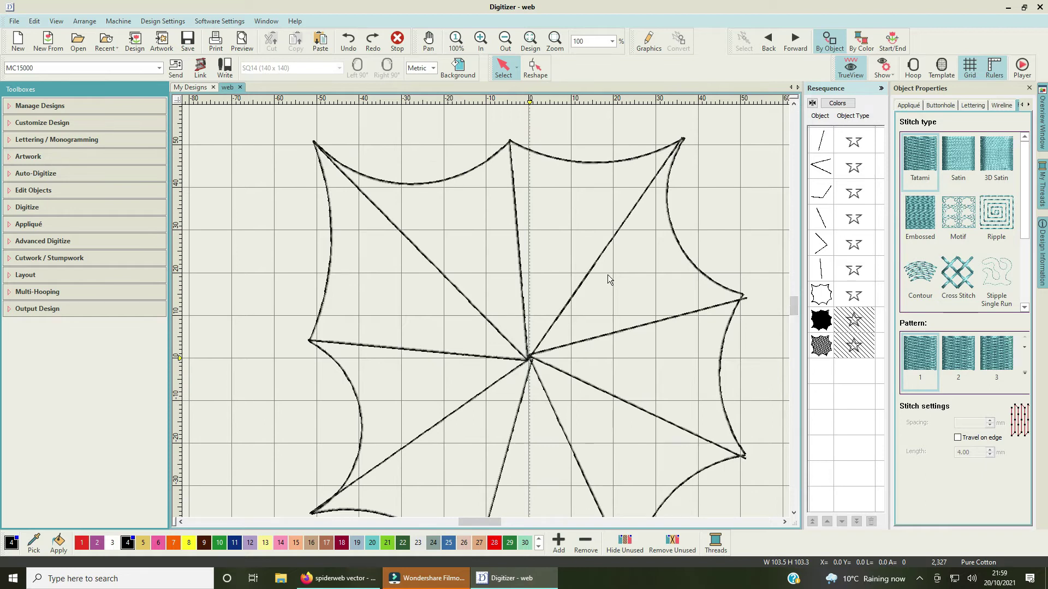
click(53, 212)
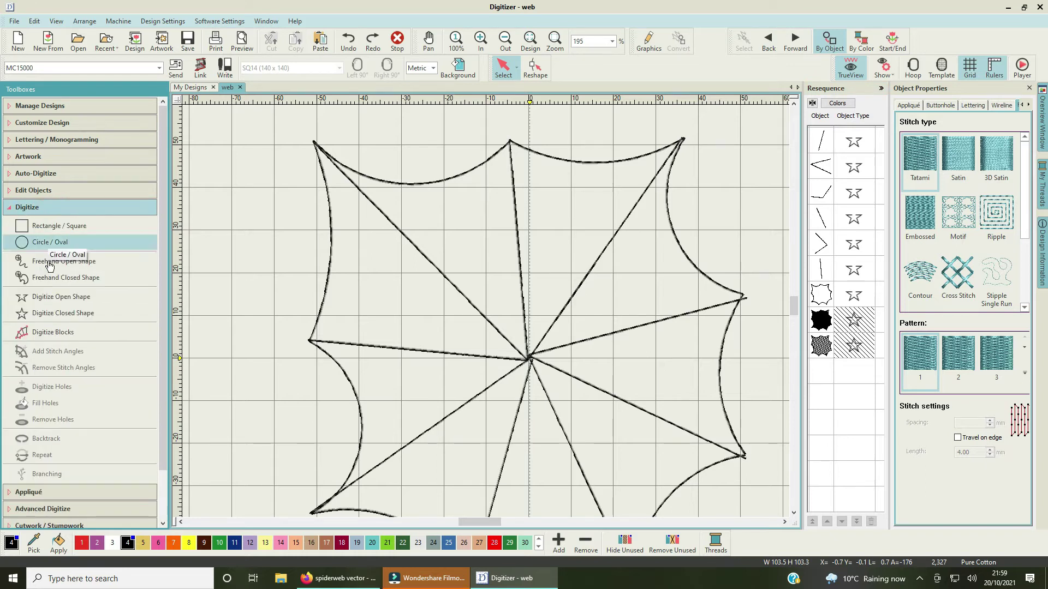
Step: Start a closed Single Run outline ring about 7 mm inside the web's edge, curving from the top spoke clockwise to the lower-right spoke
click(90, 316)
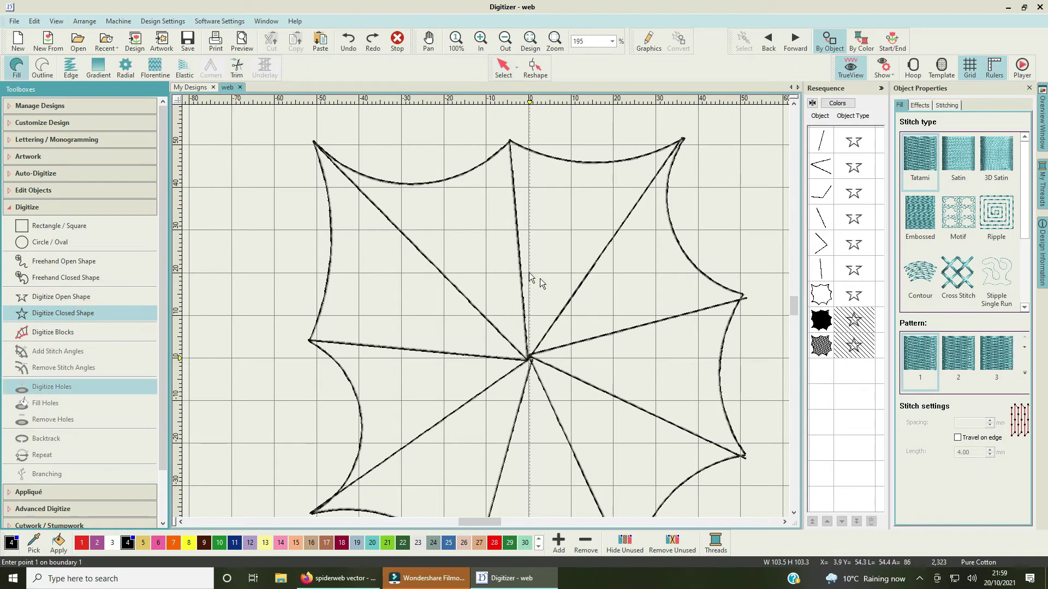
click(48, 71)
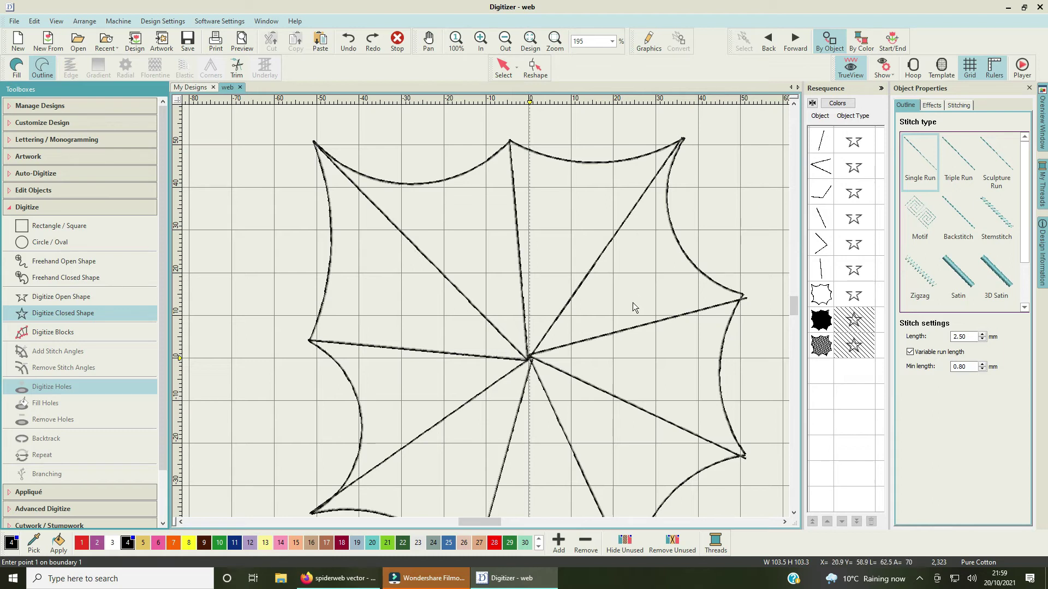
click(513, 171)
click(580, 182)
click(659, 172)
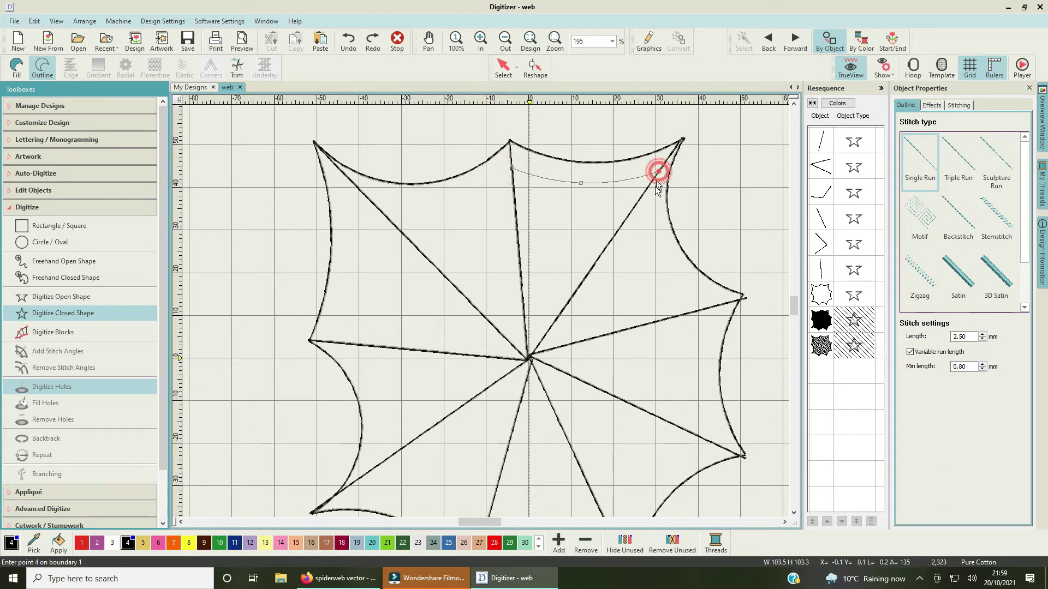
click(660, 245)
click(713, 304)
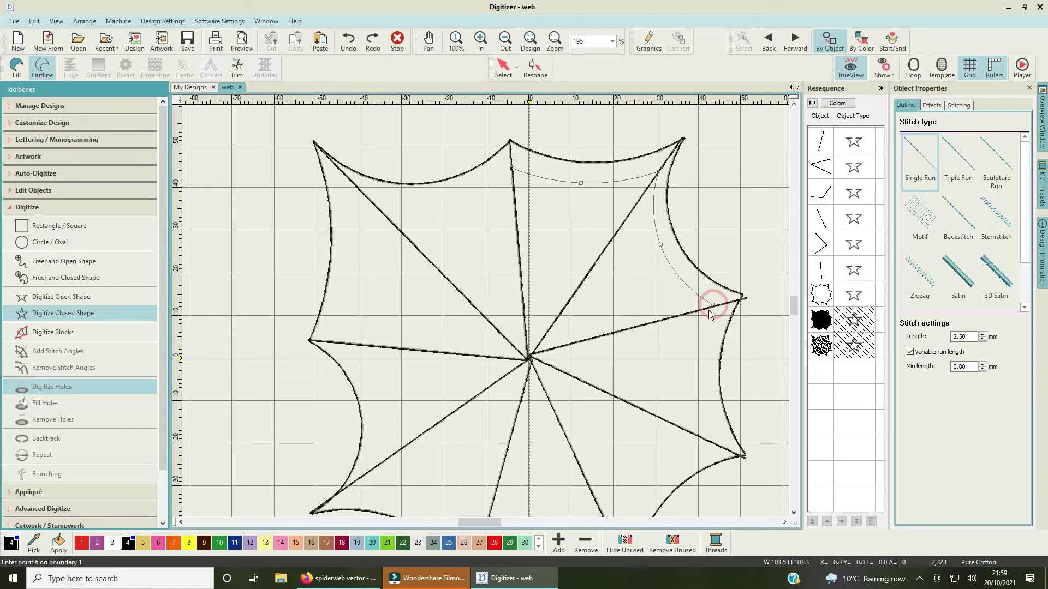
click(702, 358)
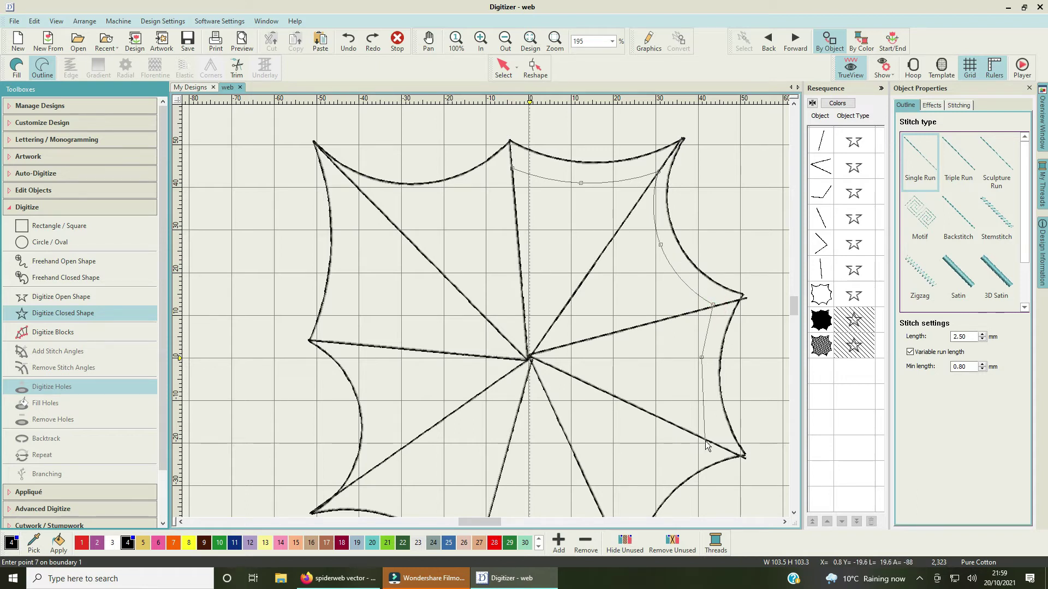
click(705, 440)
Step: Continue the ring with inward curves across the bottom spokes to the lower-left spoke, re-placing the point on that spoke
click(664, 464)
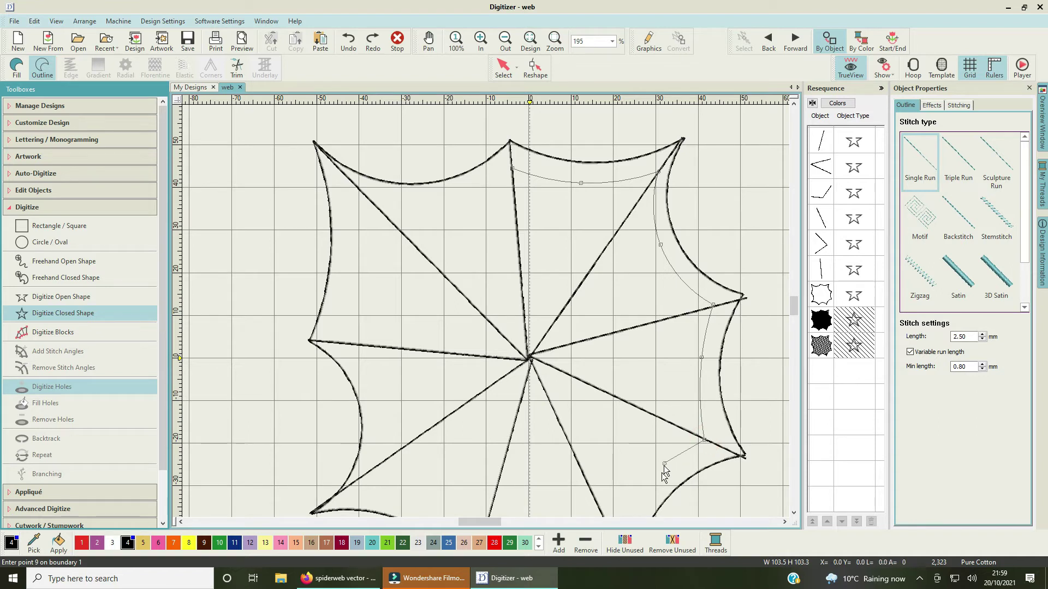
click(537, 448)
click(474, 413)
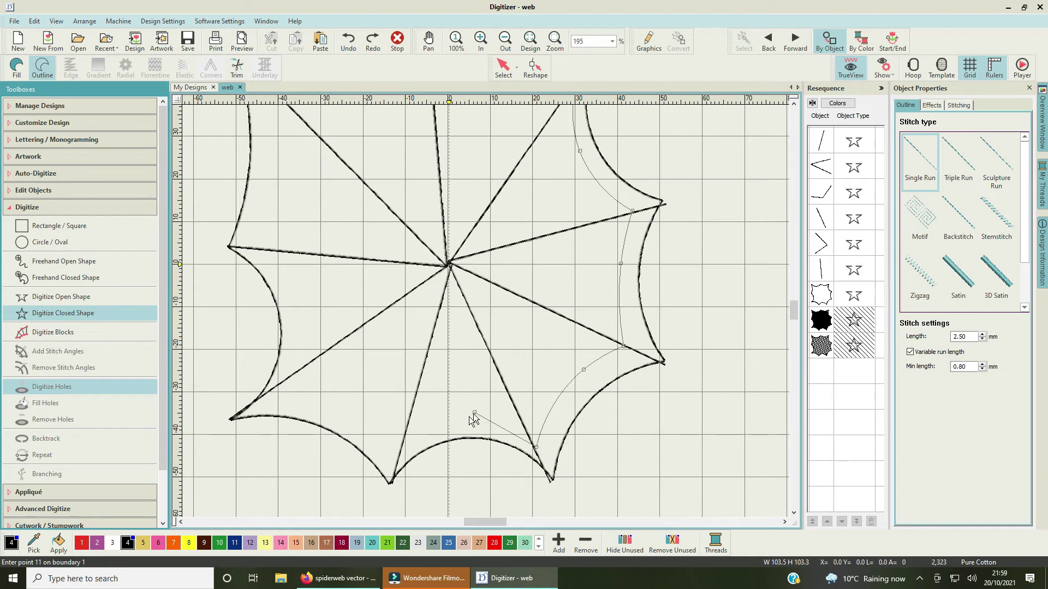
click(404, 434)
click(350, 398)
click(289, 376)
click(322, 299)
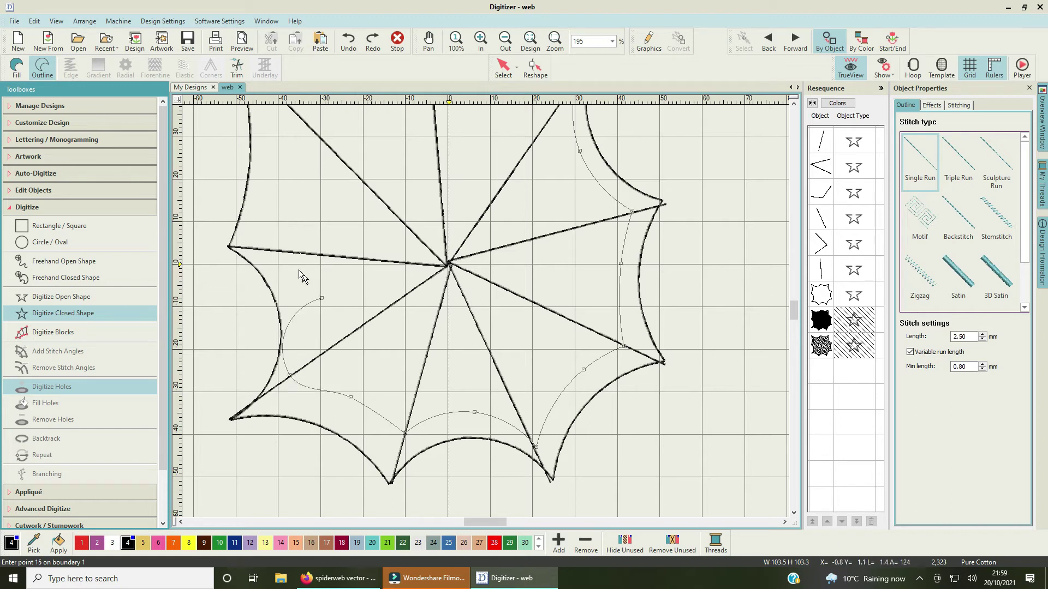
key(BackSpace)
key(BackSpace)
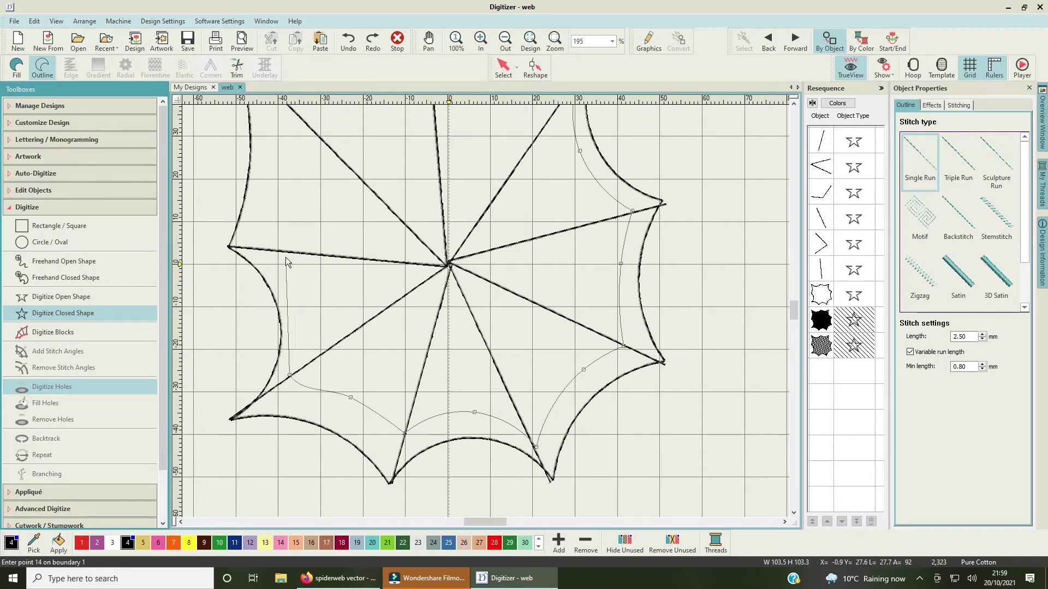
click(287, 377)
Step: Carry the ring up through the left and upper-left spokes and close it at the starting point on the top spoke
click(296, 298)
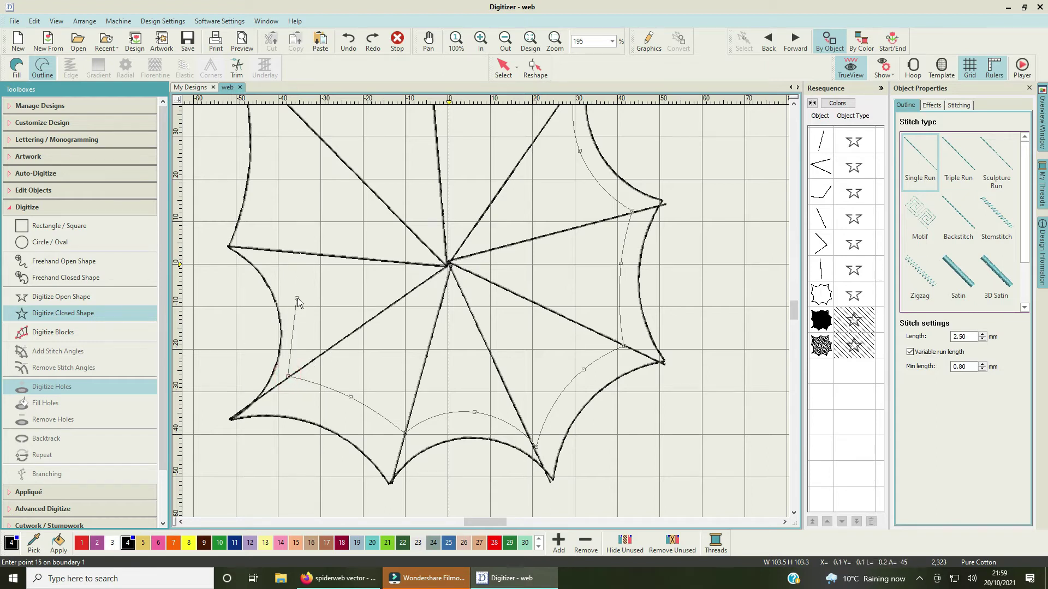
click(273, 249)
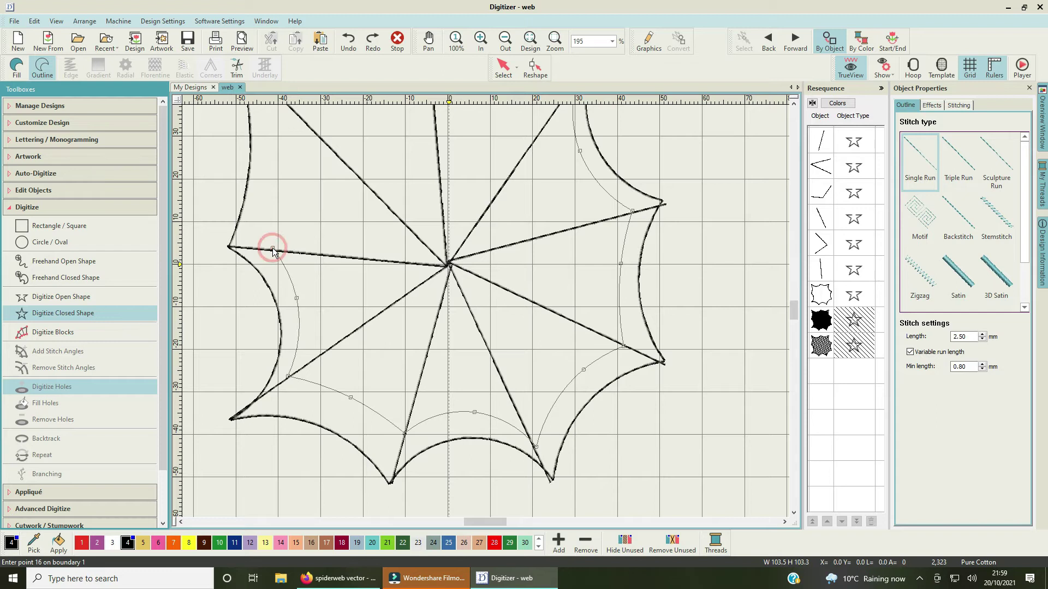
click(293, 189)
scroll(293, 190, up, 2)
scroll(294, 189, left, 2)
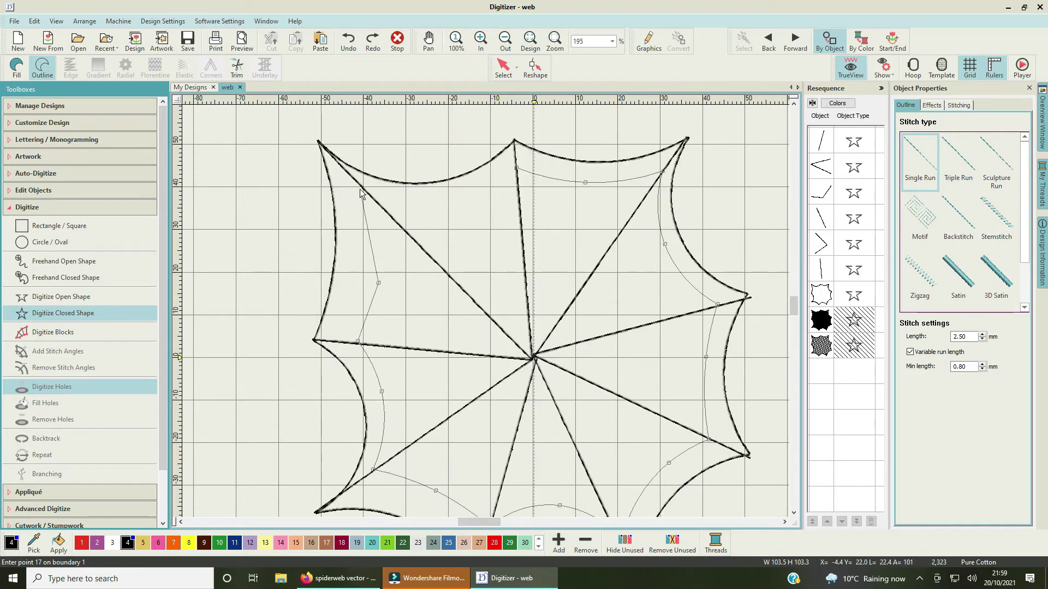
click(363, 188)
click(443, 206)
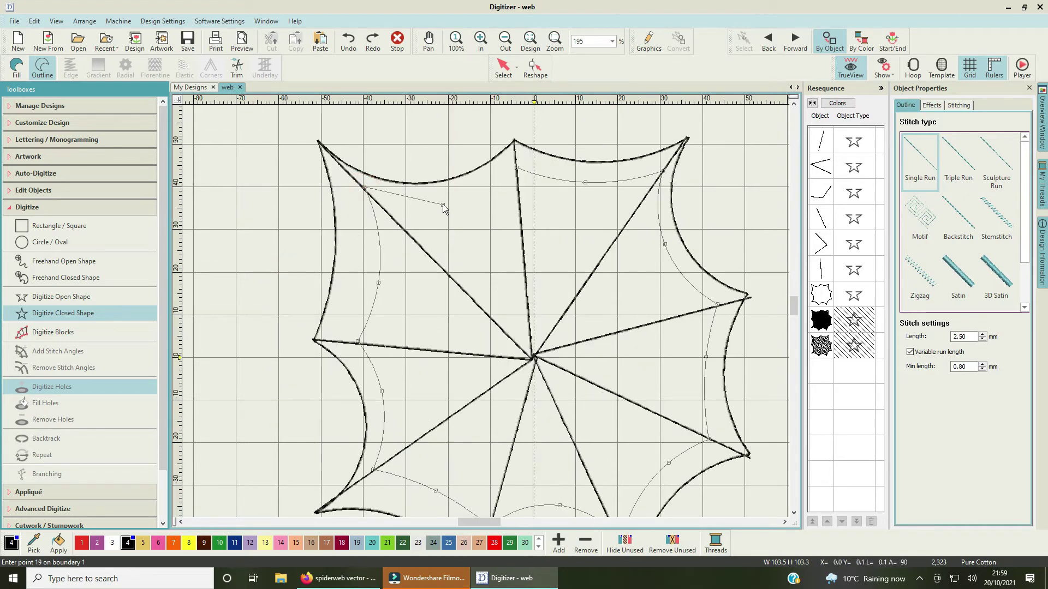
click(516, 173)
key(Return)
scroll(486, 313, down, 1)
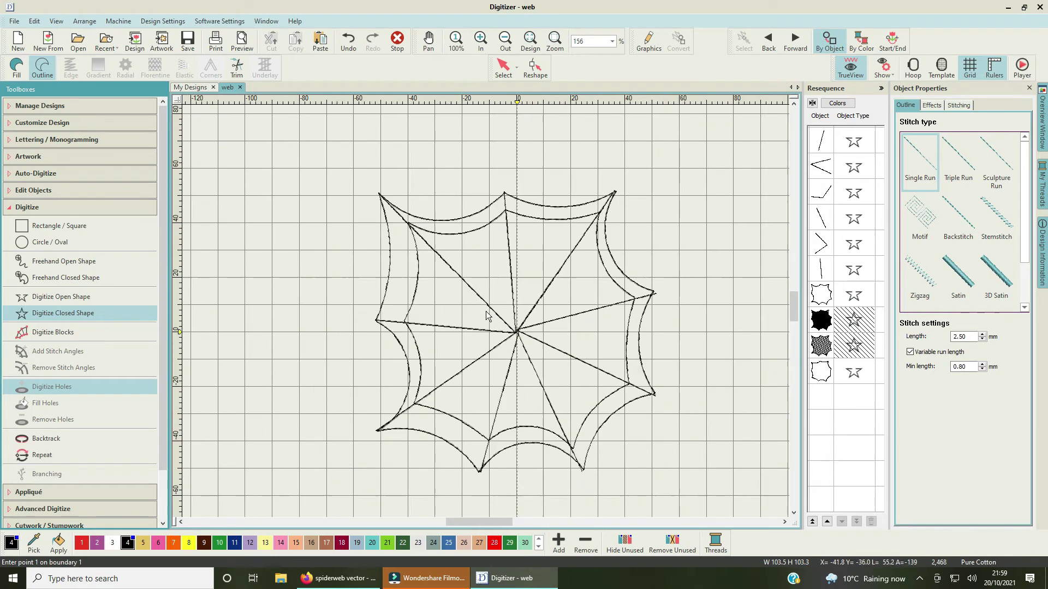
Step: Start the second inner closed ring about 6 mm inside the first, curving clockwise from the upper-left spoke to the lower-right spoke
scroll(484, 311, up, 1)
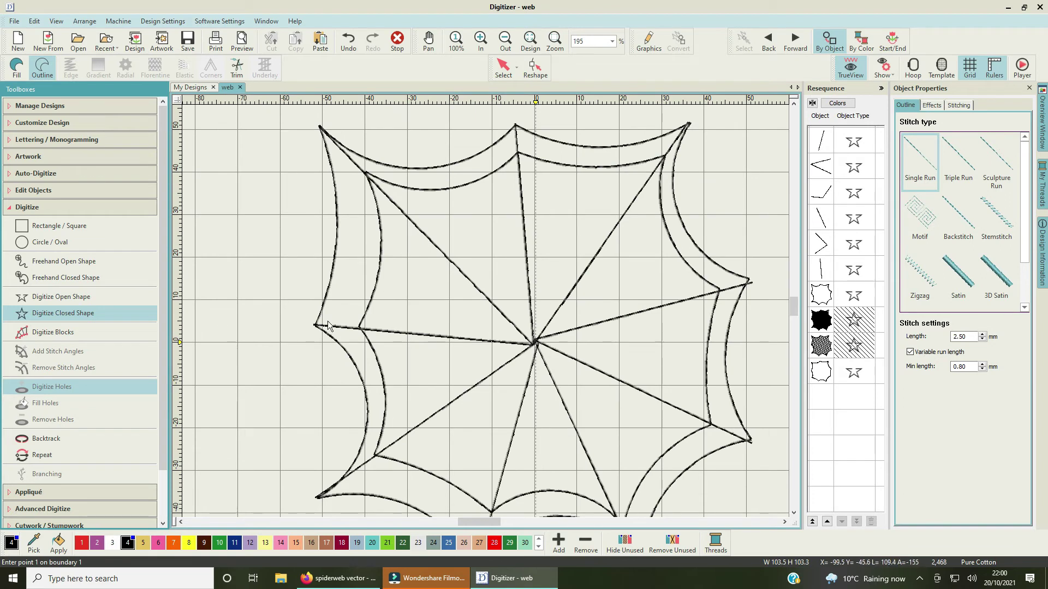
click(402, 211)
click(456, 204)
click(520, 177)
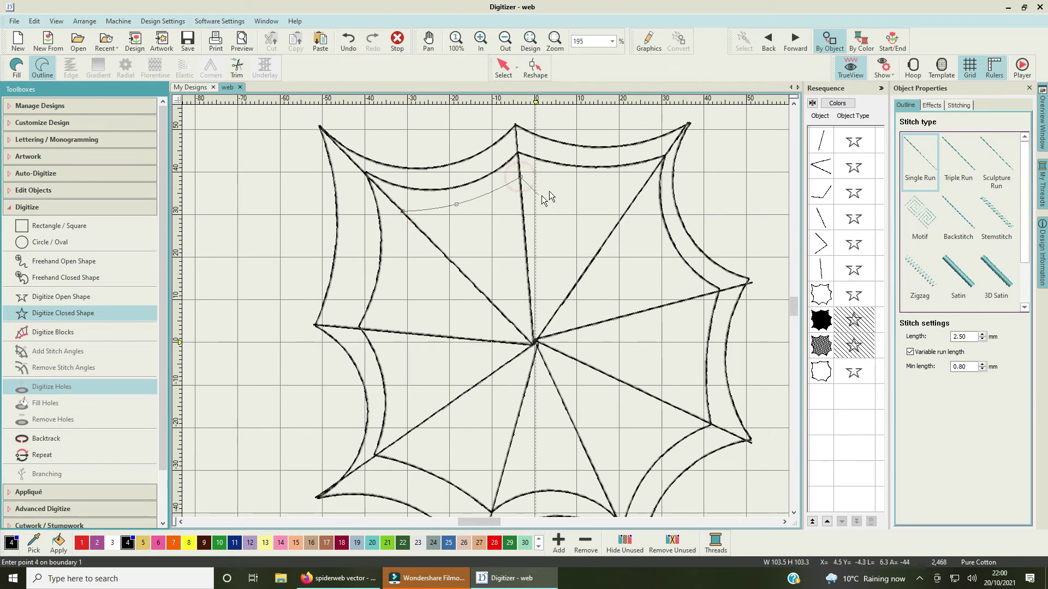
click(575, 187)
click(641, 239)
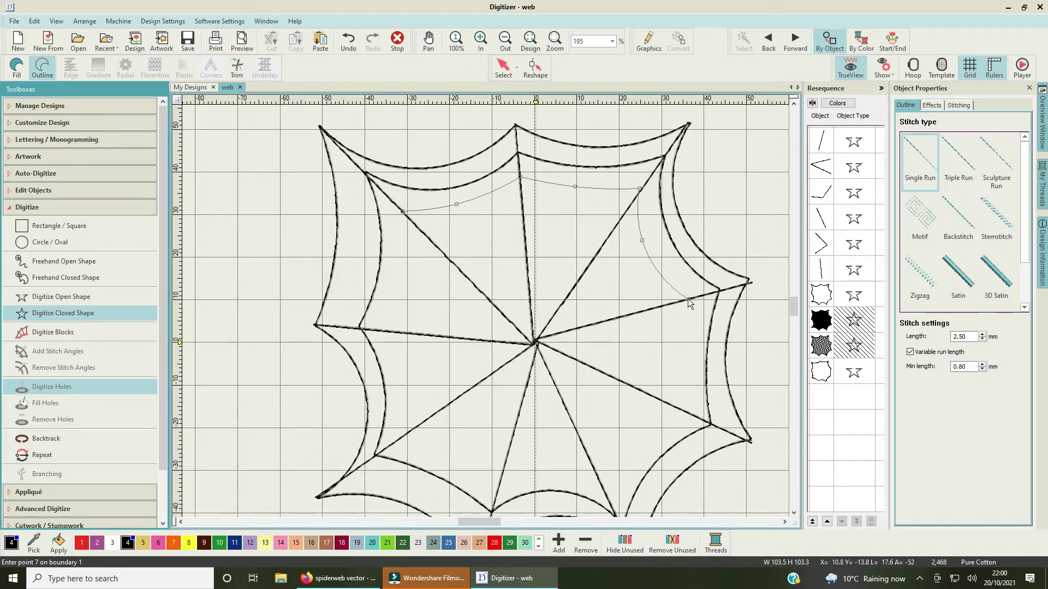
click(669, 339)
click(682, 409)
Step: Complete the second inner ring with curves across the bottom, lower-left and left spokes and close it at the upper-left spoke
click(632, 421)
click(599, 484)
click(550, 460)
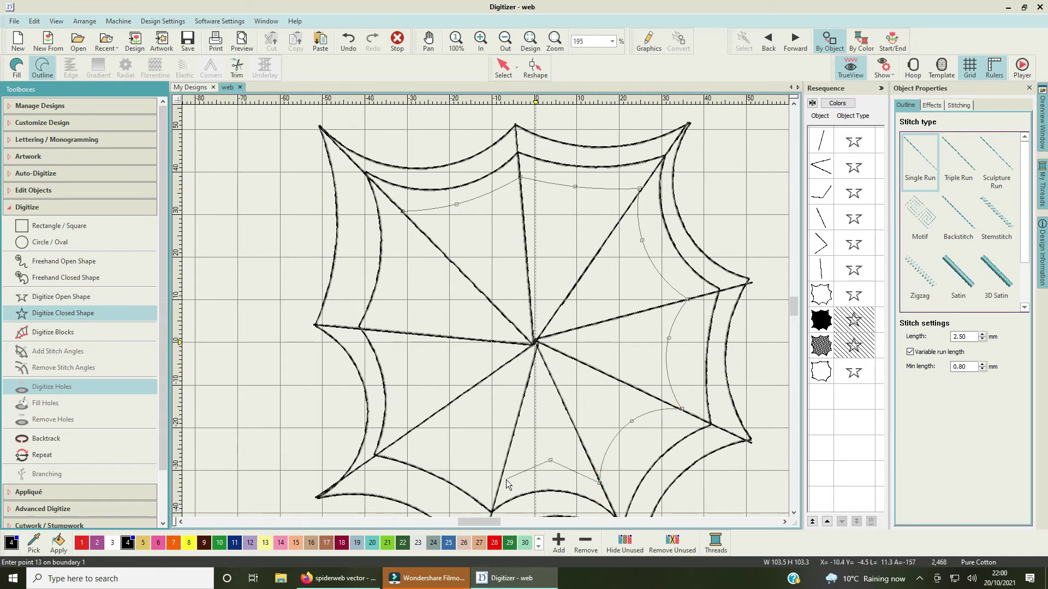
click(504, 473)
click(464, 437)
click(401, 438)
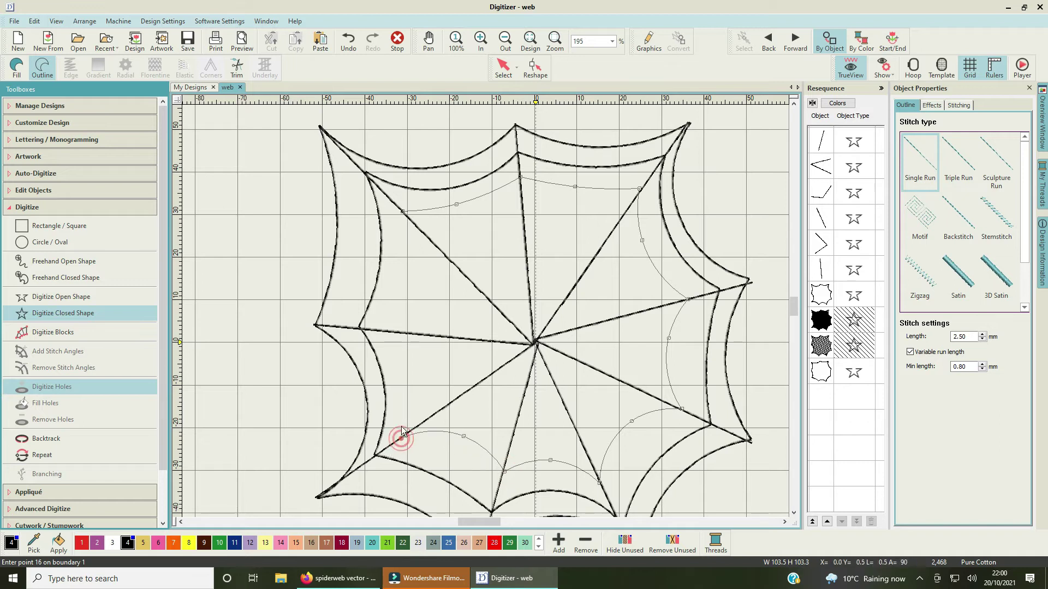
click(413, 373)
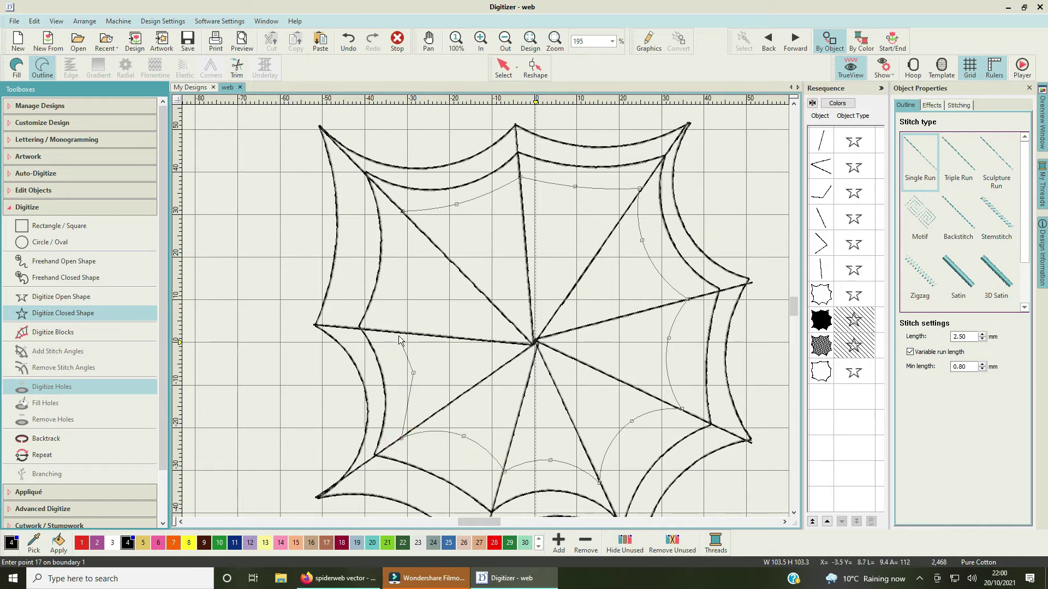
click(397, 331)
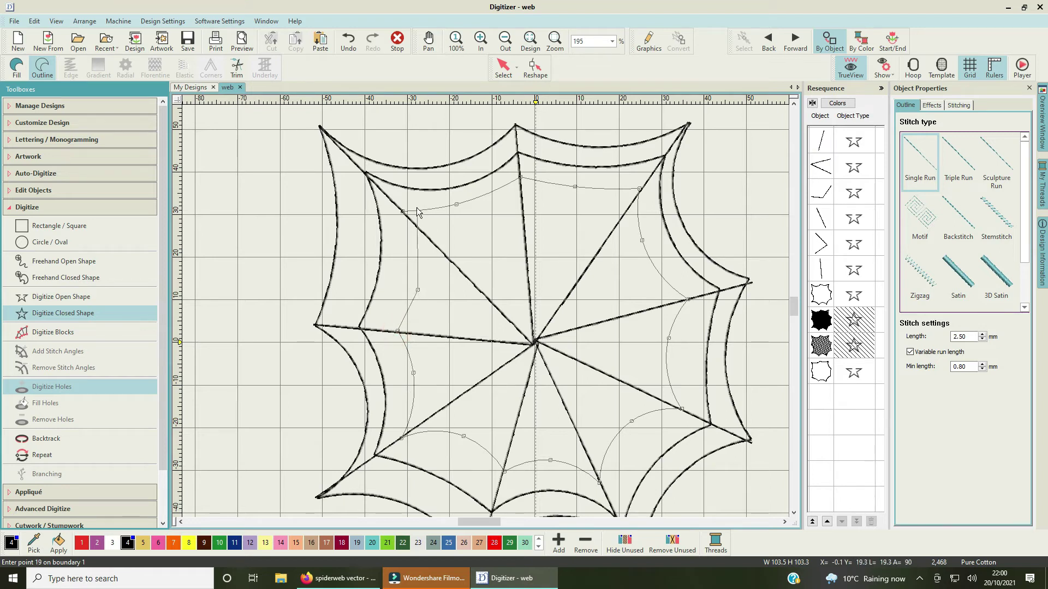
key(Return)
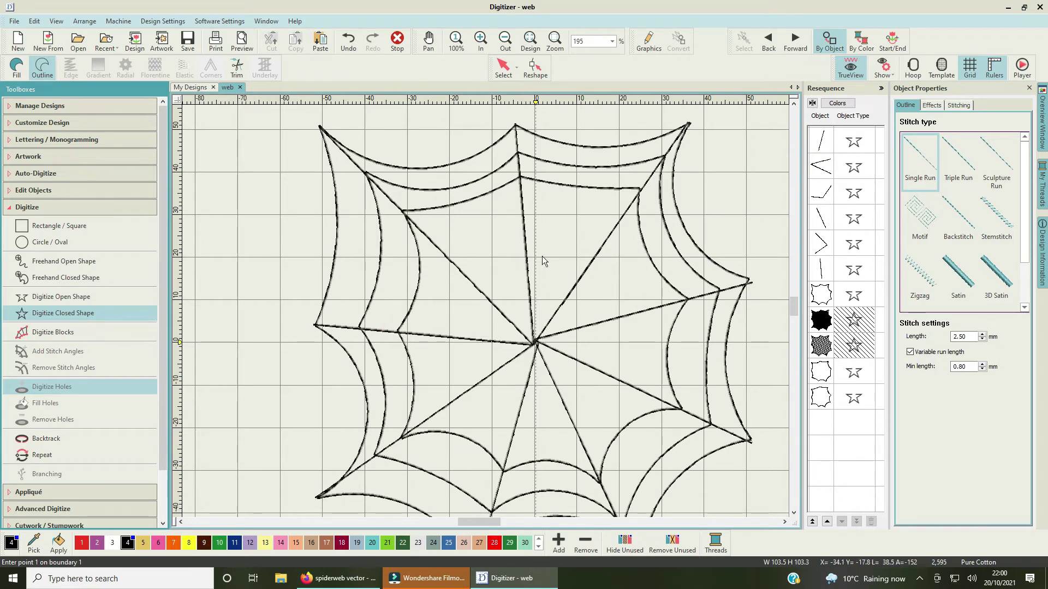
Step: Start the third inner closed ring, curving clockwise inside the second ring from the upper-left spoke to the right spoke
click(424, 235)
click(460, 227)
click(563, 215)
click(626, 209)
click(623, 277)
click(663, 304)
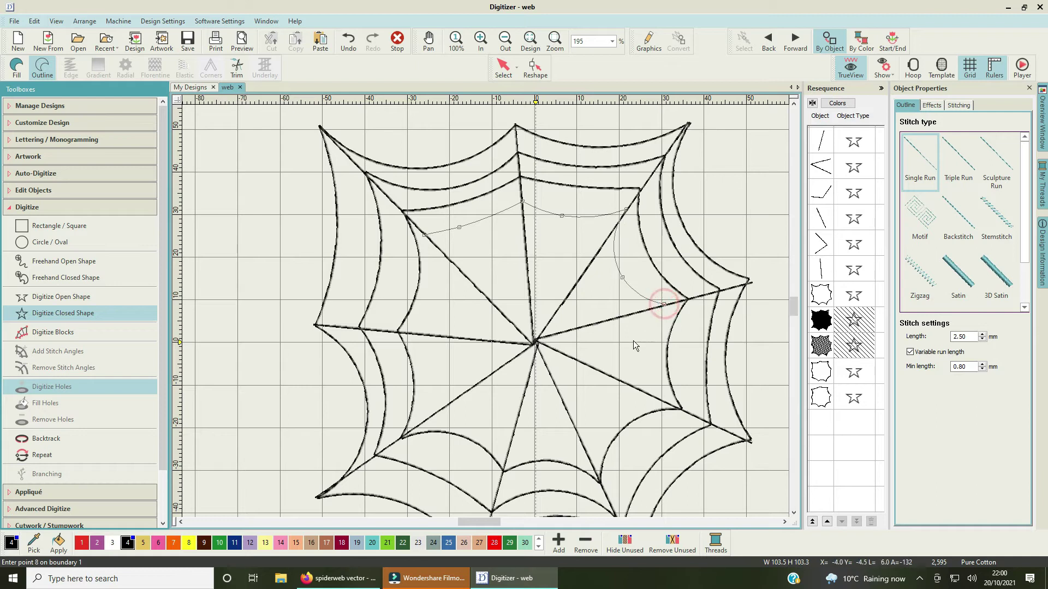
click(616, 347)
click(652, 392)
click(594, 410)
key(BackSpace)
key(BackSpace)
key(BackSpace)
Step: Complete the third inner ring with curves from the right spoke through the lower and left spokes, and close it at the upper-left spoke
click(636, 348)
click(643, 391)
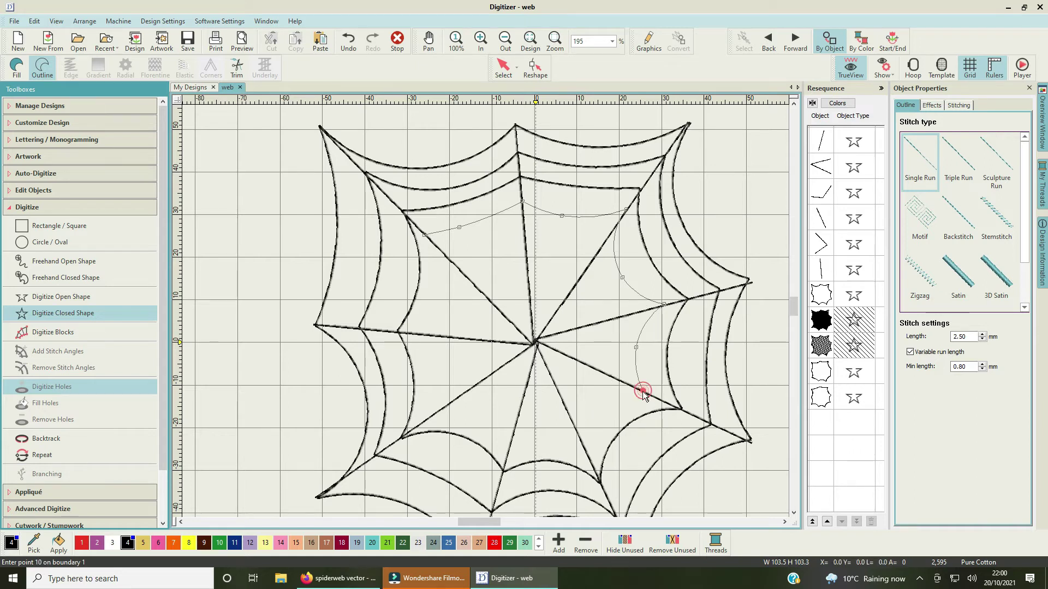
click(605, 402)
click(583, 444)
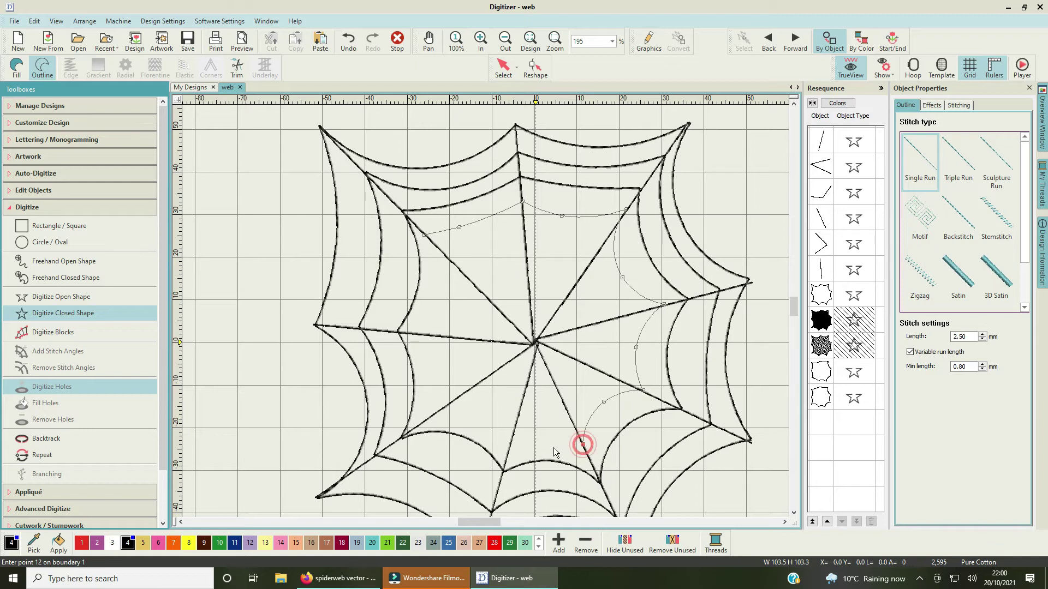
click(511, 444)
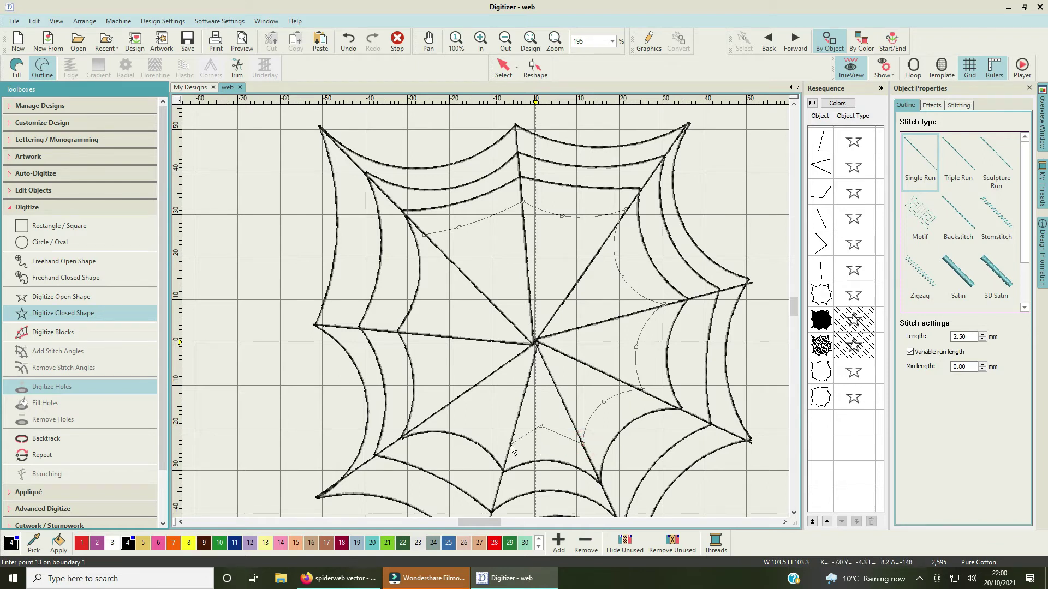
click(485, 413)
click(440, 408)
click(425, 334)
click(450, 303)
key(Return)
click(473, 281)
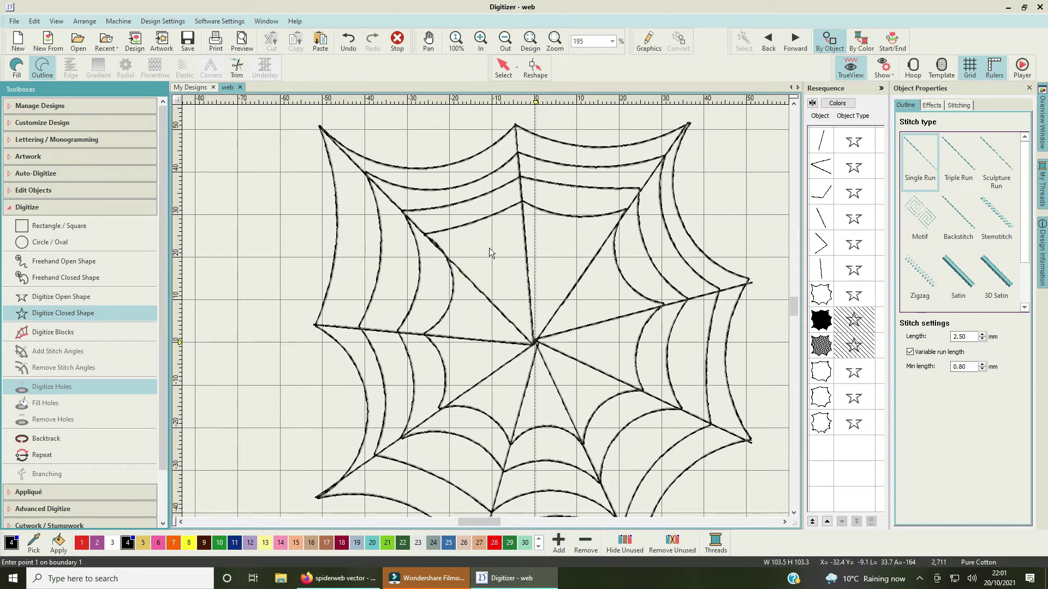
key(Escape)
Step: Start the fourth inner closed ring about 6 mm inside the third, curving clockwise from the top spoke to the bottom-right spoke
click(524, 228)
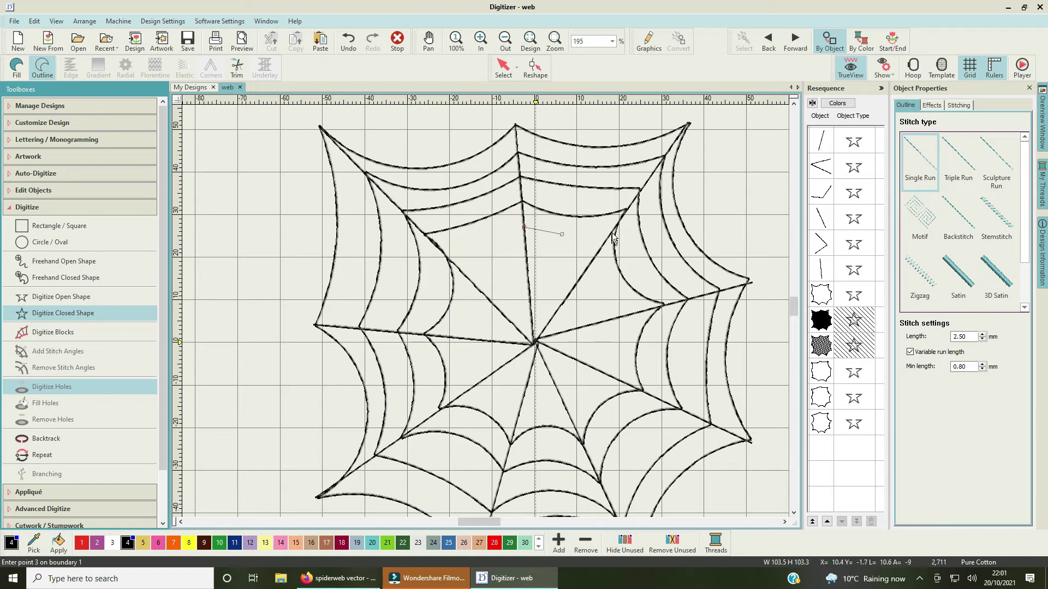
click(600, 244)
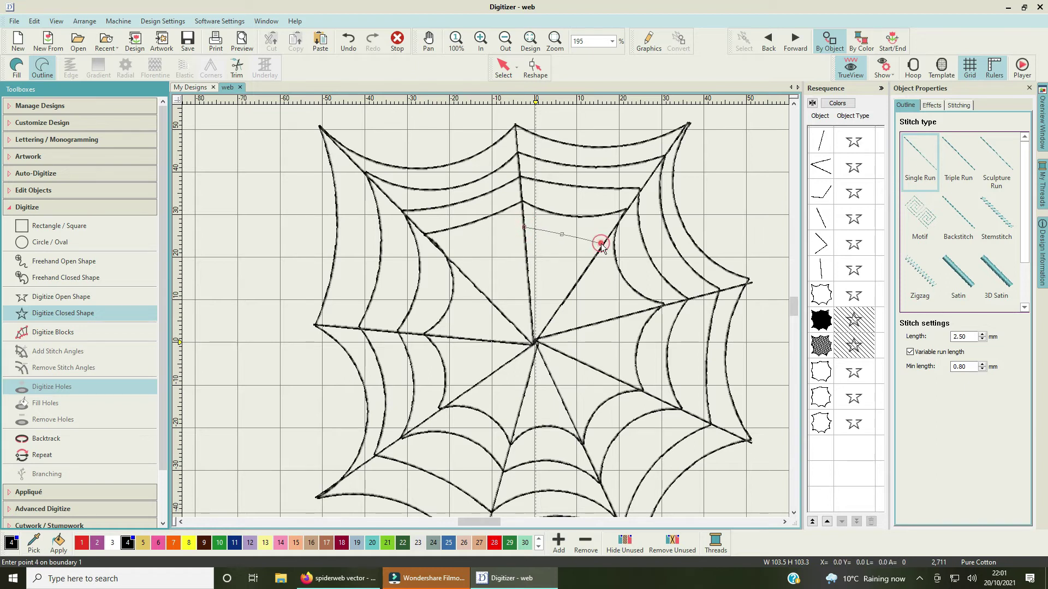
click(597, 291)
click(625, 314)
click(599, 342)
click(605, 372)
click(576, 382)
click(566, 405)
Step: Complete the fourth inner ring with curves across the bottom-left, lower-left, left and upper-left spokes, and close it at the top spoke
click(544, 397)
click(522, 409)
click(506, 394)
click(475, 387)
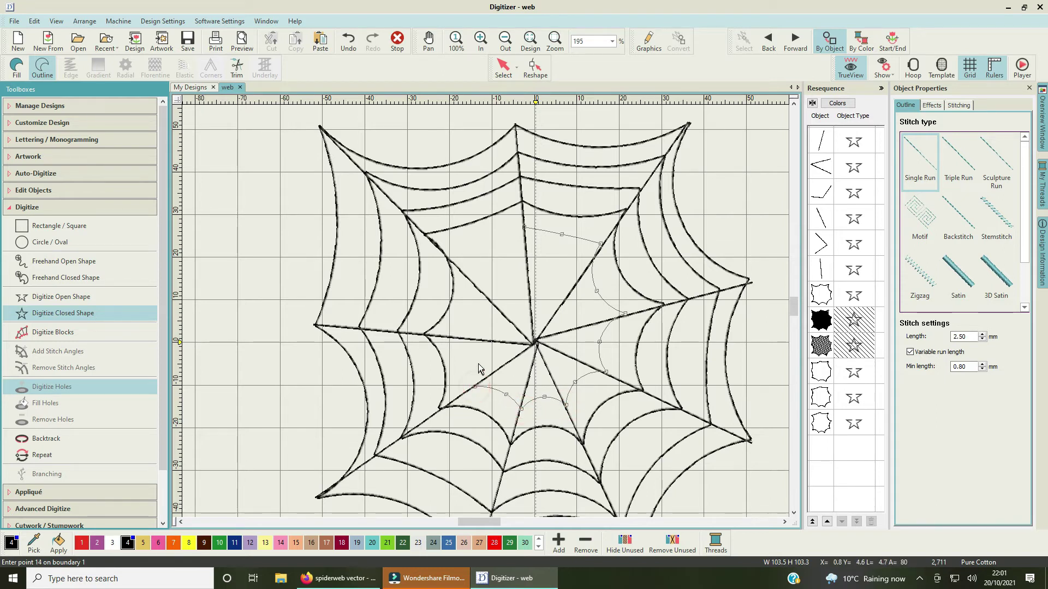
click(459, 336)
click(471, 315)
click(481, 288)
click(498, 269)
key(Return)
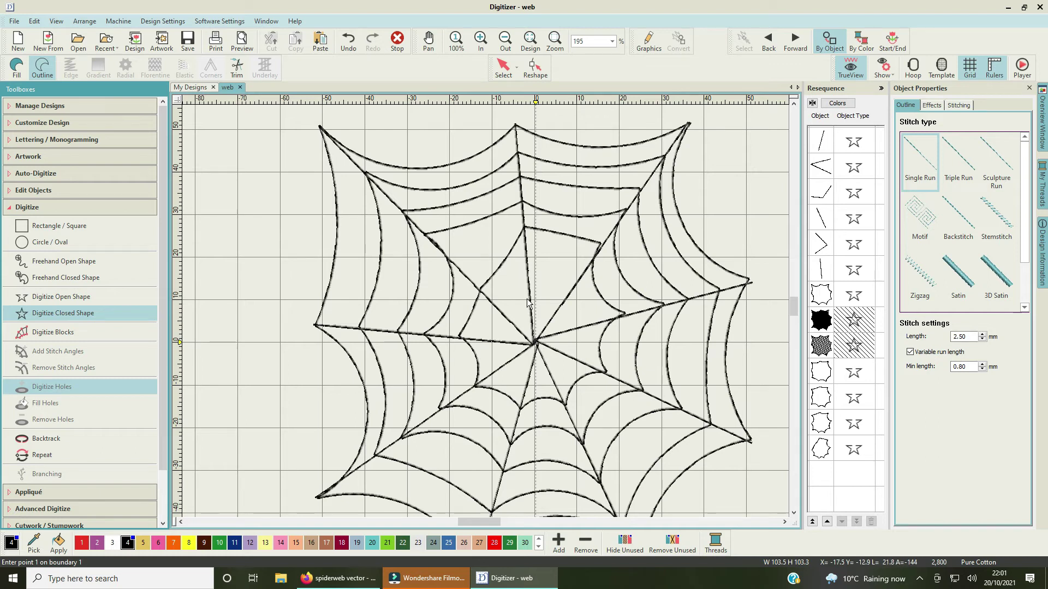
Step: Start the innermost closed ring near the web's centre, curving clockwise from the upper-left spoke to the lower-right spoke
click(493, 302)
click(517, 302)
click(529, 283)
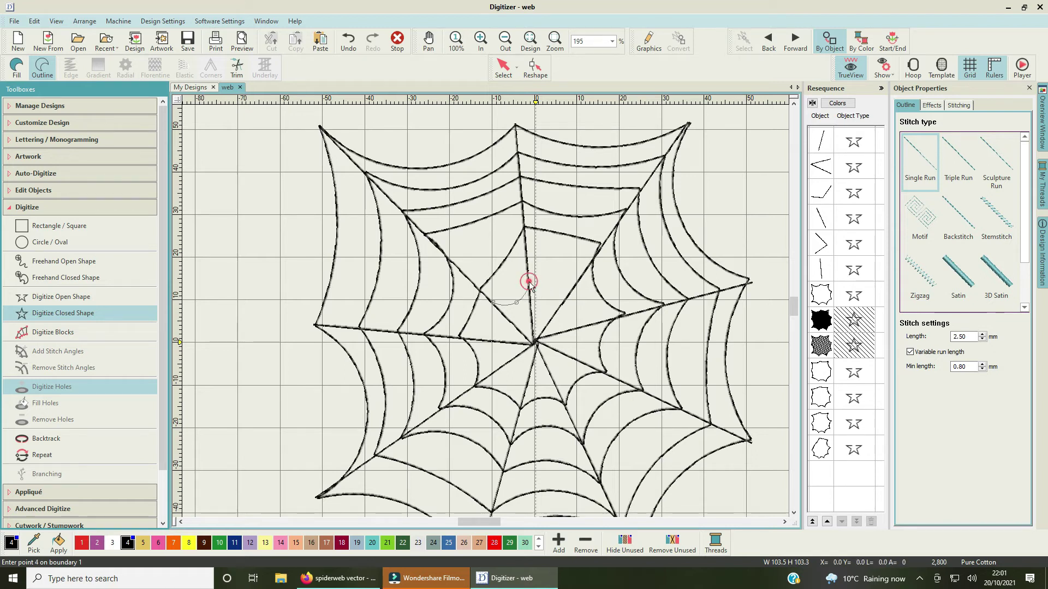
click(569, 294)
click(581, 317)
click(597, 322)
click(570, 344)
click(577, 361)
Step: Complete the innermost ring with curves across the bottom-right, bottom-left, lower-left and left spokes, and close it at the upper-left spoke
click(558, 374)
click(558, 388)
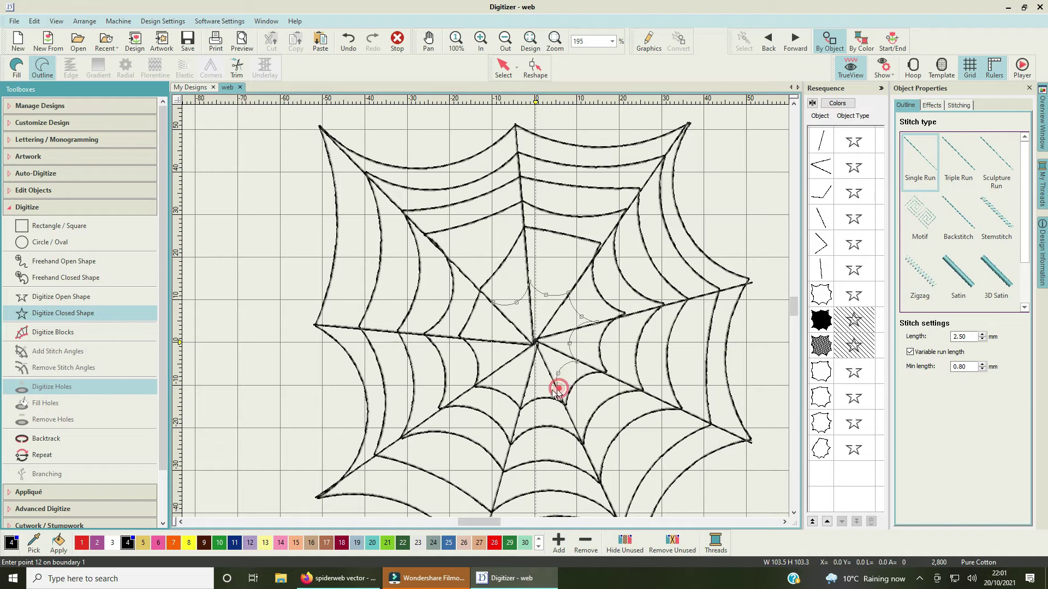
click(543, 374)
click(527, 391)
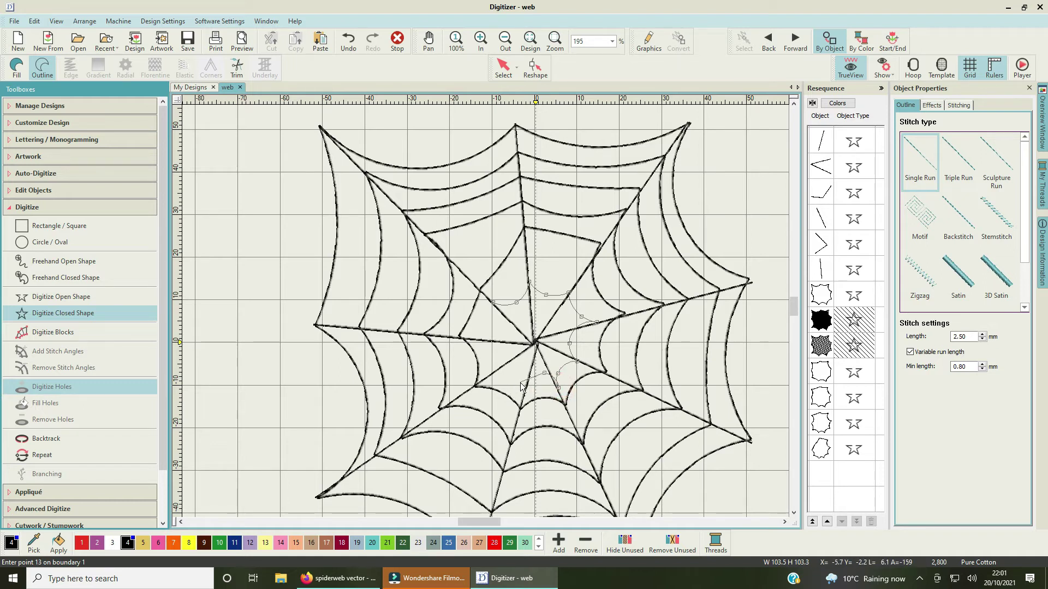
click(526, 386)
click(492, 371)
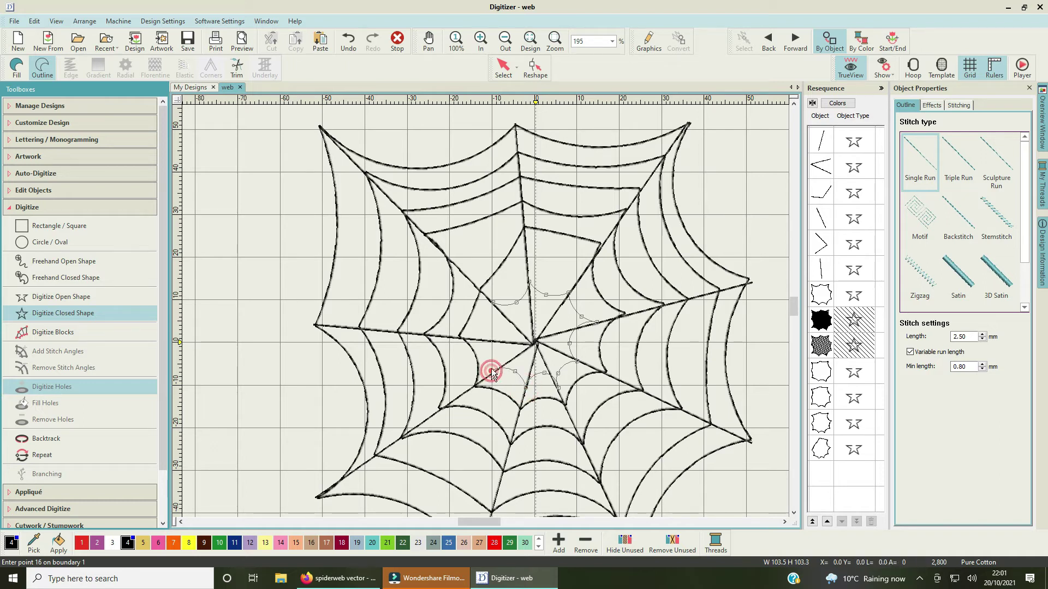
click(499, 356)
click(485, 338)
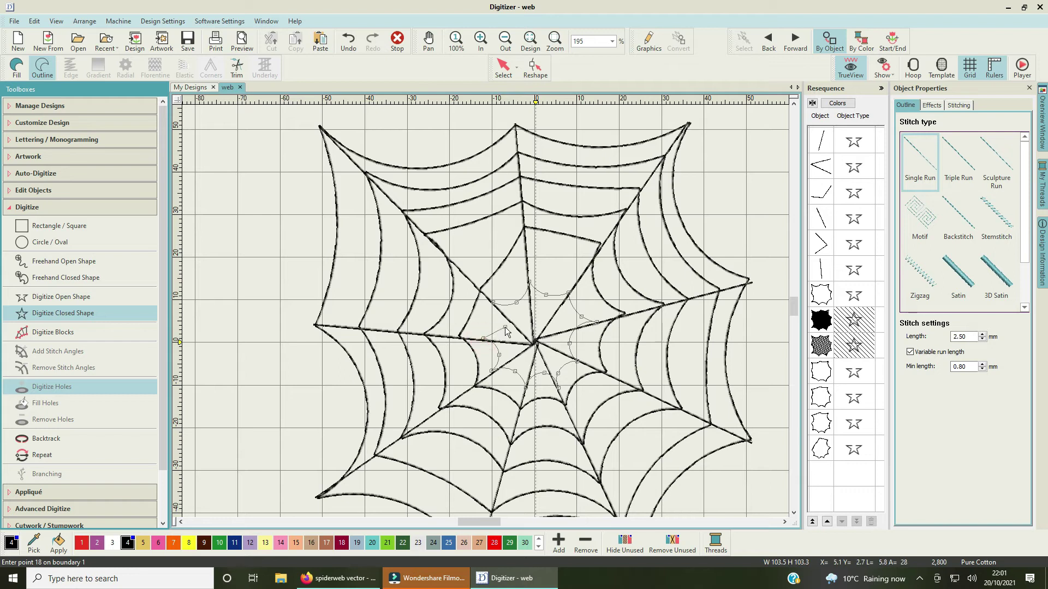
key(Return)
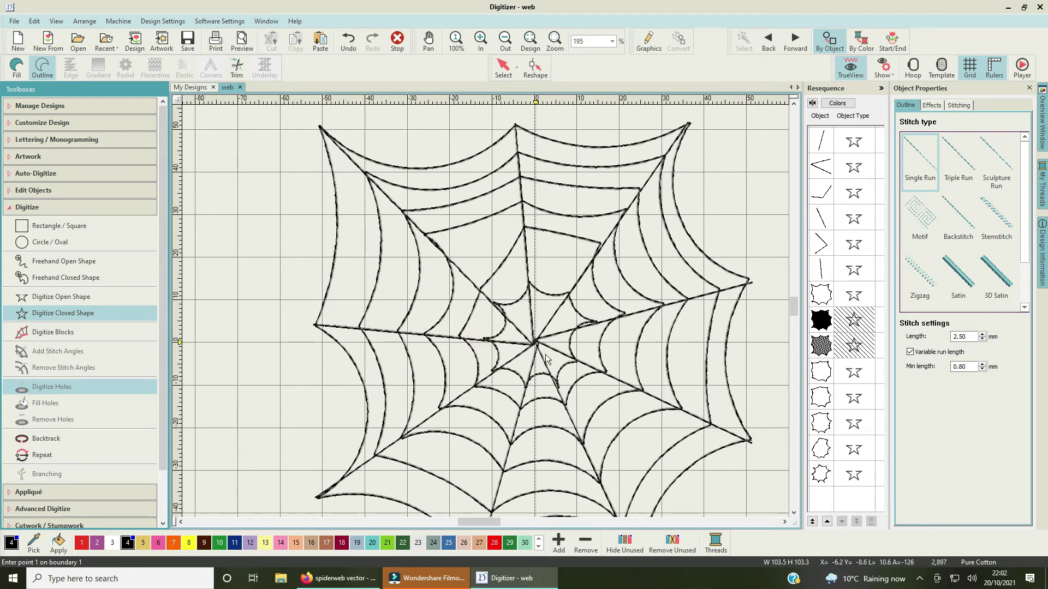
Step: Reshape the fourth inner ring so its corner sits farther out on the upper-left spoke and the segment to the top spoke bows inward
key(0)
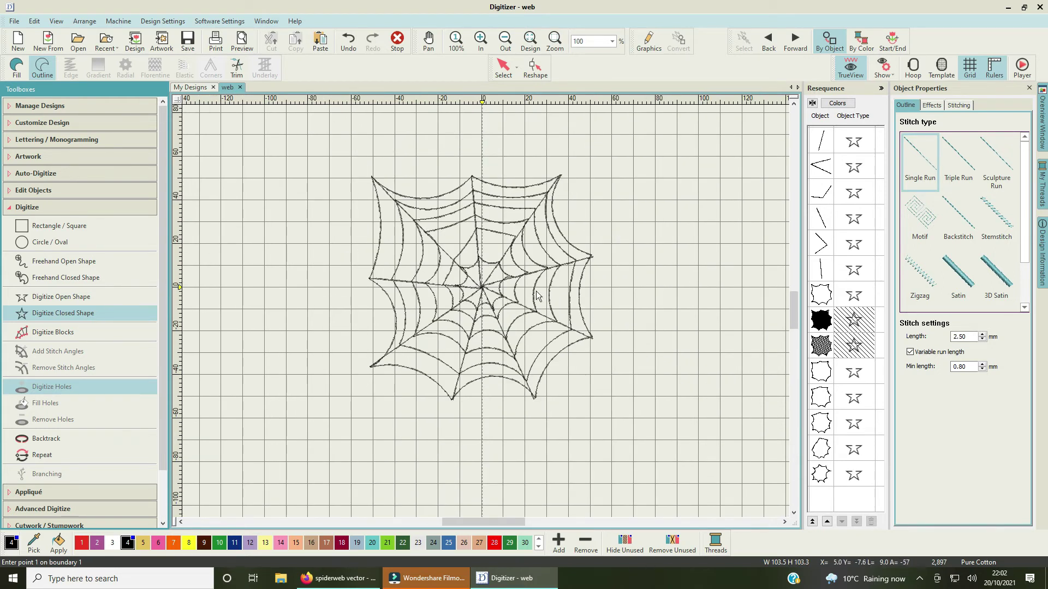
key(v)
scroll(486, 313, down, 1)
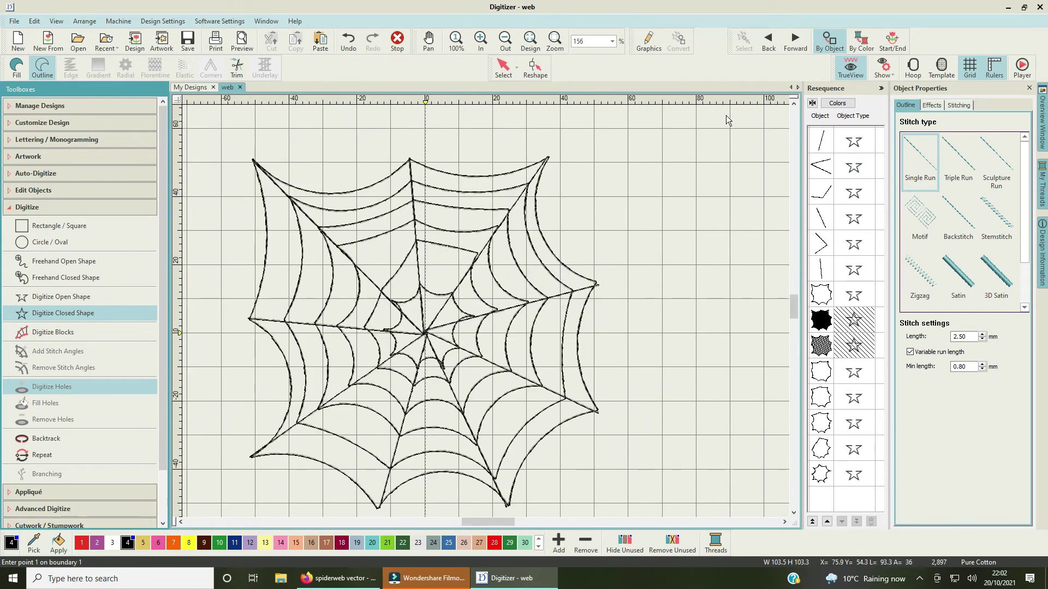
click(503, 68)
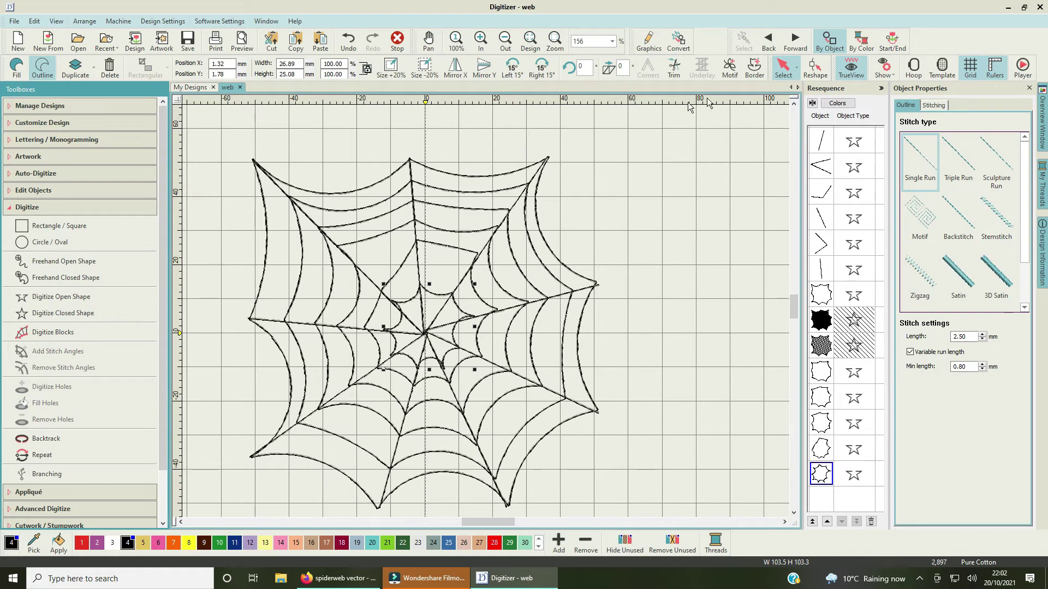
click(814, 68)
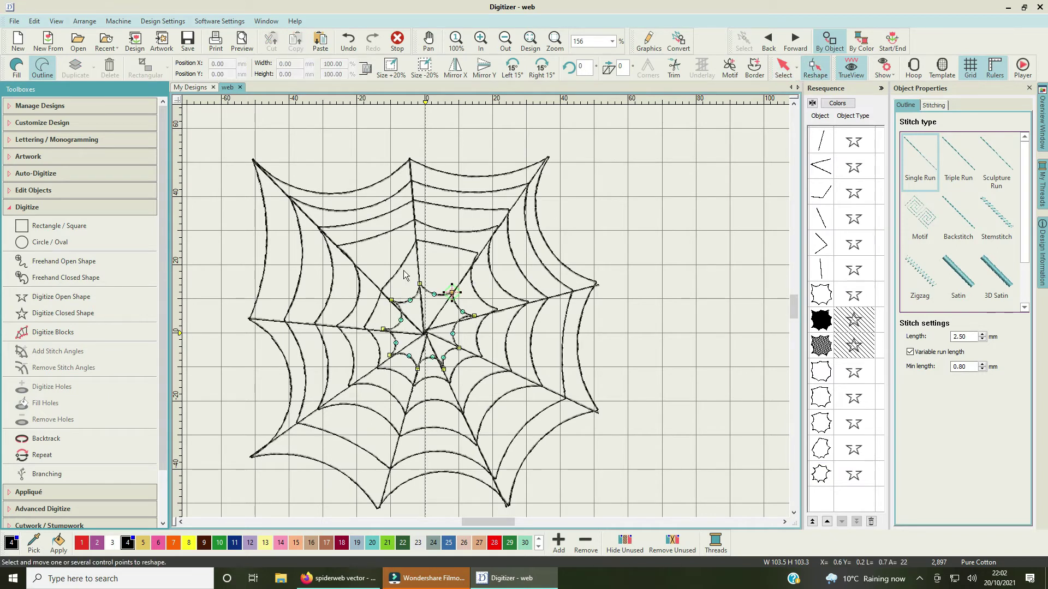
click(821, 448)
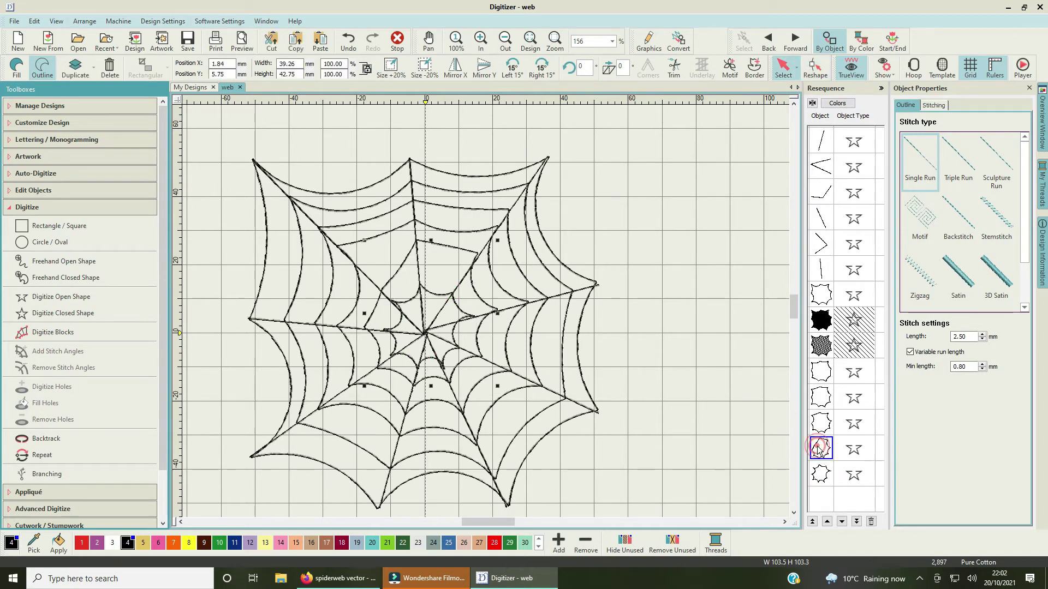
click(815, 68)
click(394, 274)
mouse_move(394, 275)
mouse_down()
mouse_move(385, 292)
mouse_move(374, 280)
mouse_up()
click(396, 275)
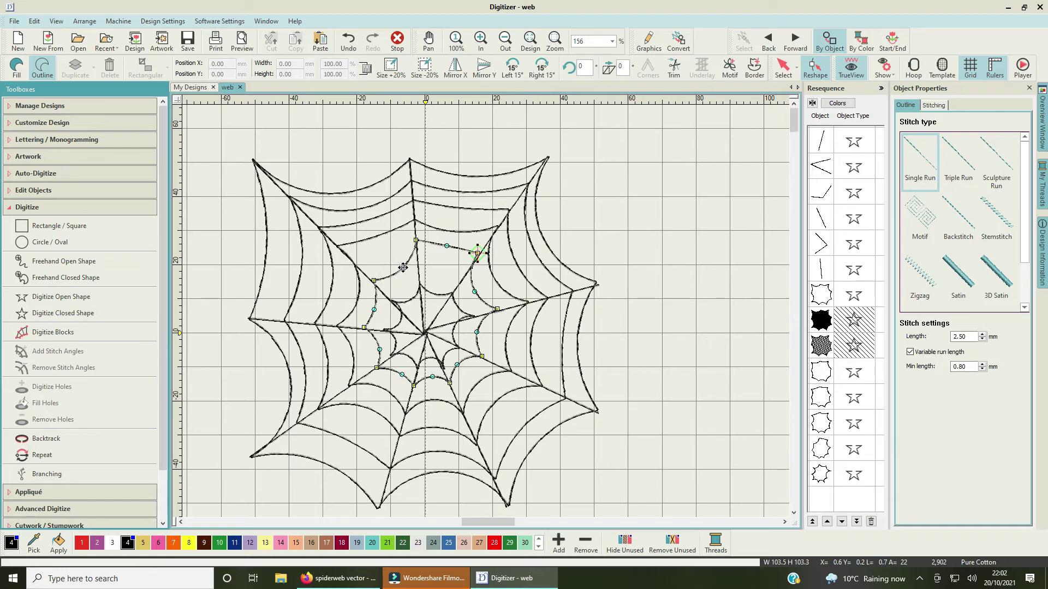
Step: Adjust the fourth ring's corners on the top and upper-left spokes, and bow its segment between the top and upper-right spokes inward
drag(416, 240, 417, 248)
drag(373, 280, 371, 276)
click(415, 244)
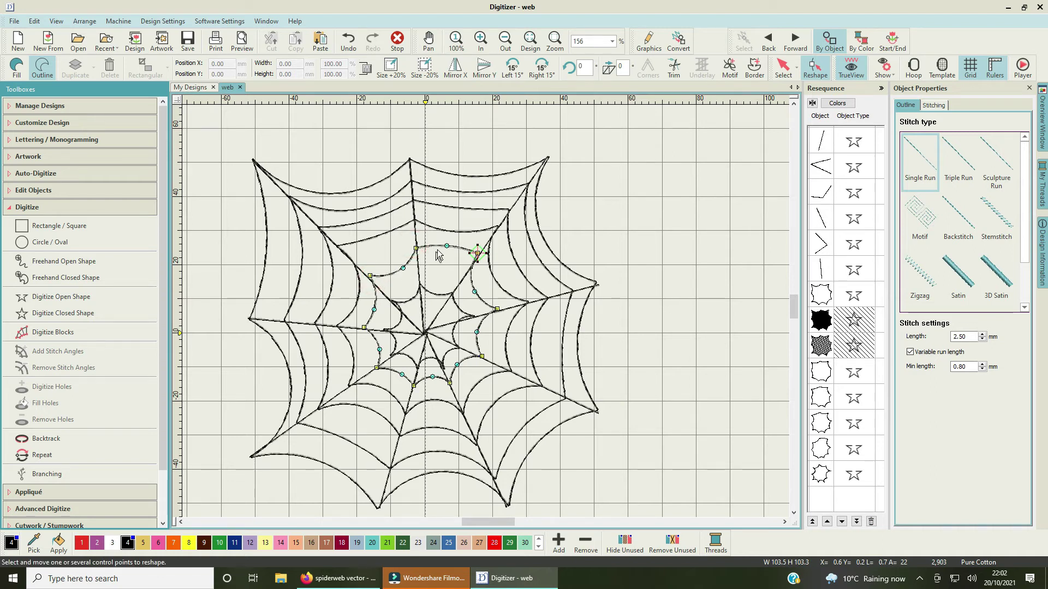
drag(447, 246, 438, 264)
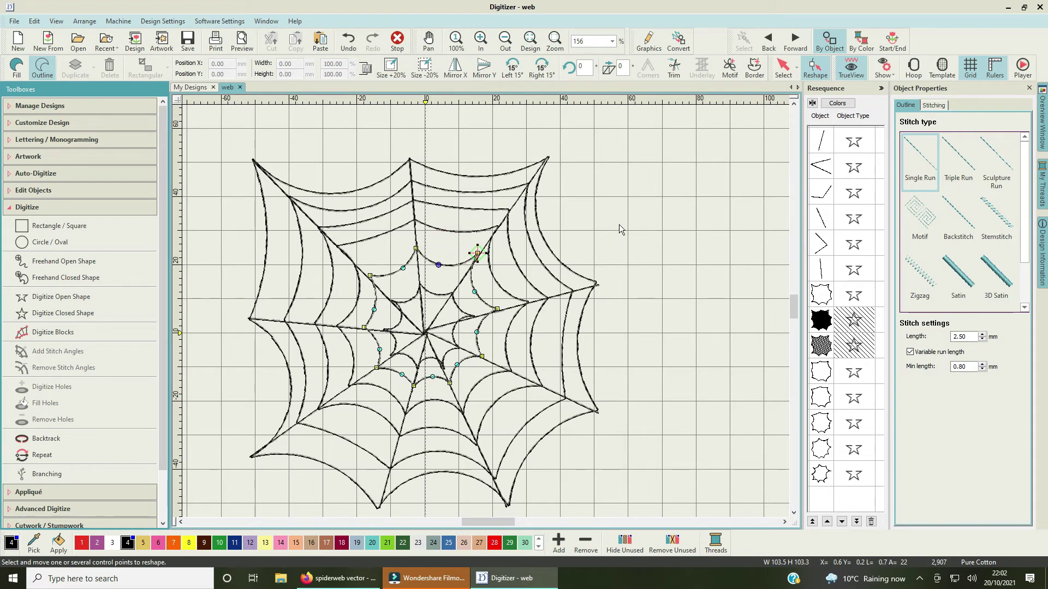
click(783, 68)
Step: Center the whole web in view and unhide all hidden objects in the design, leaving nothing selected
key(1)
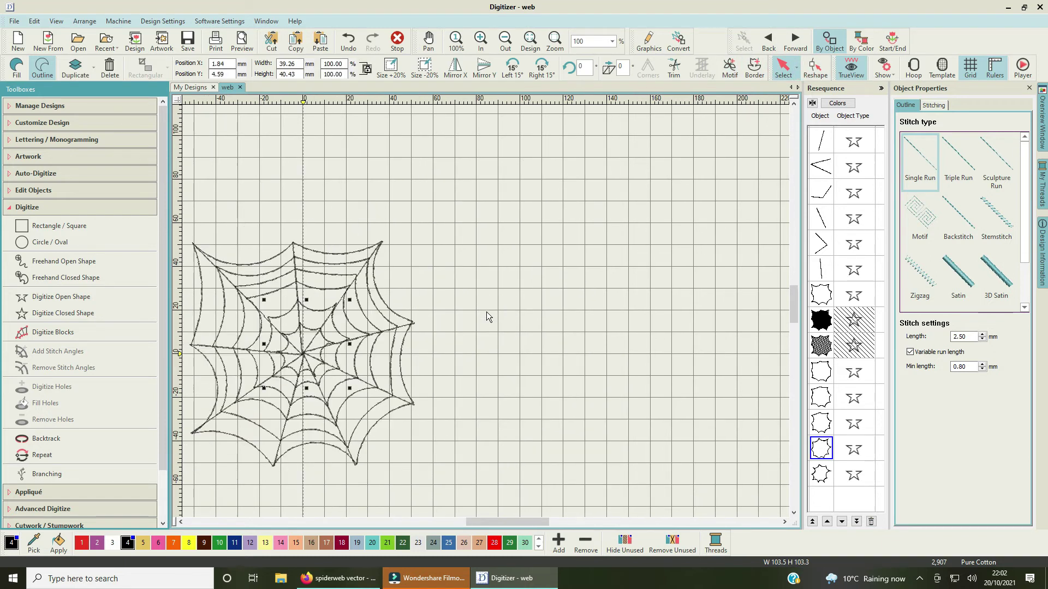
key(v)
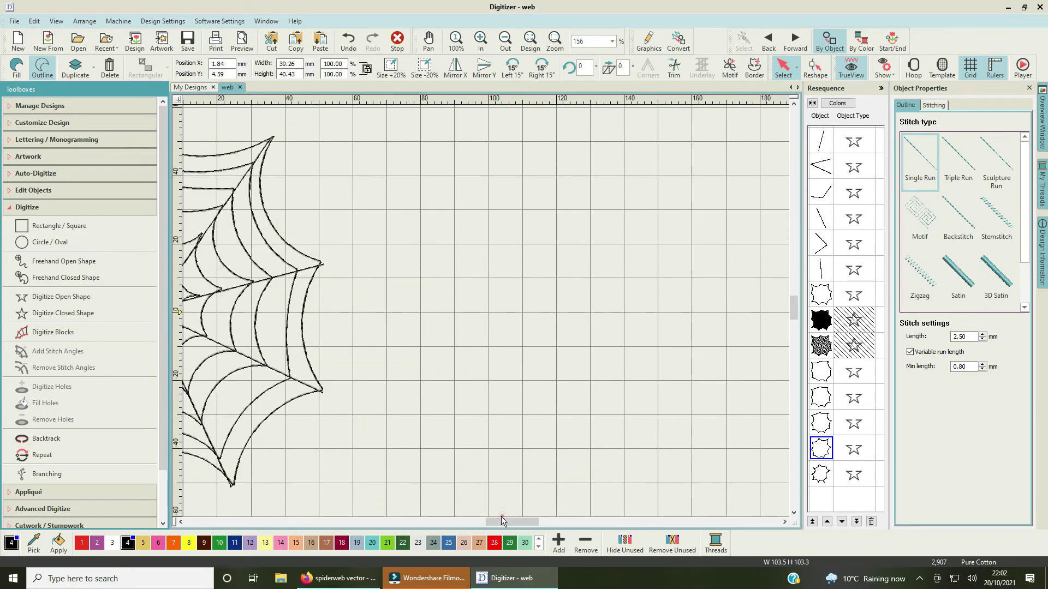
drag(501, 515, 469, 414)
drag(513, 521, 486, 520)
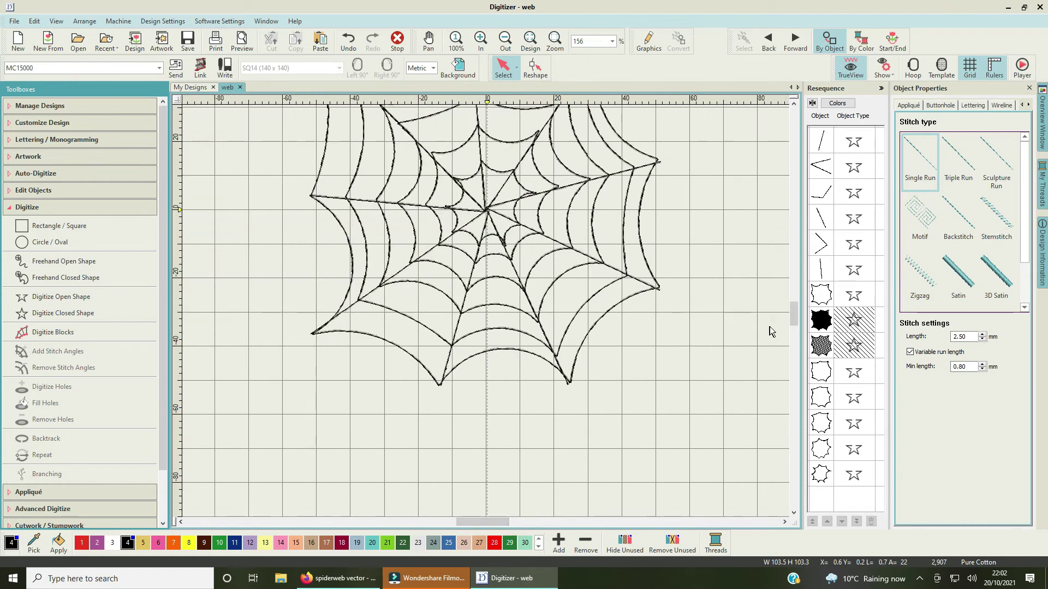
drag(789, 310, 782, 306)
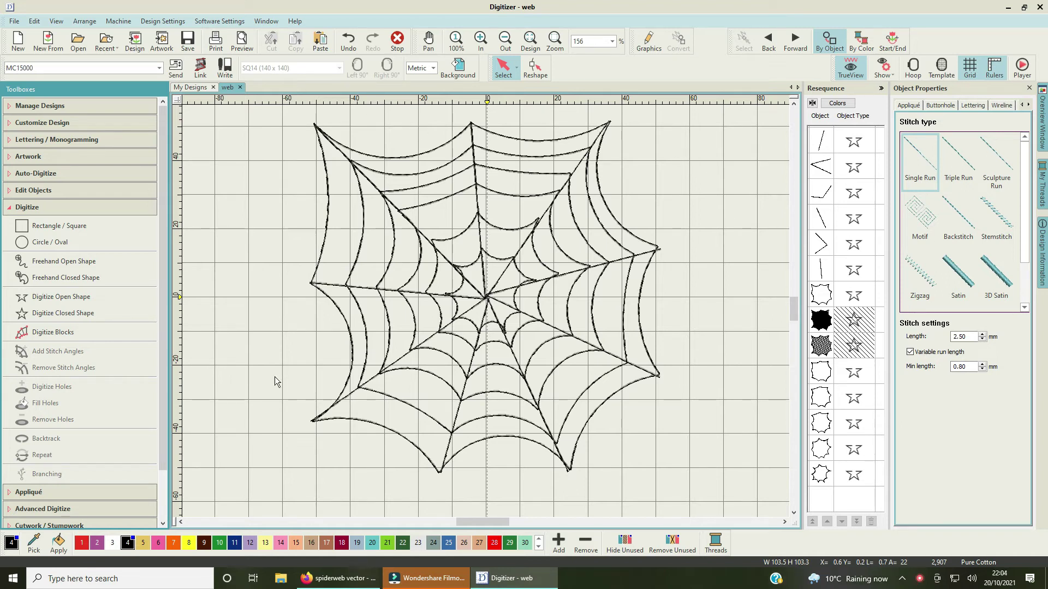
right_click(828, 319)
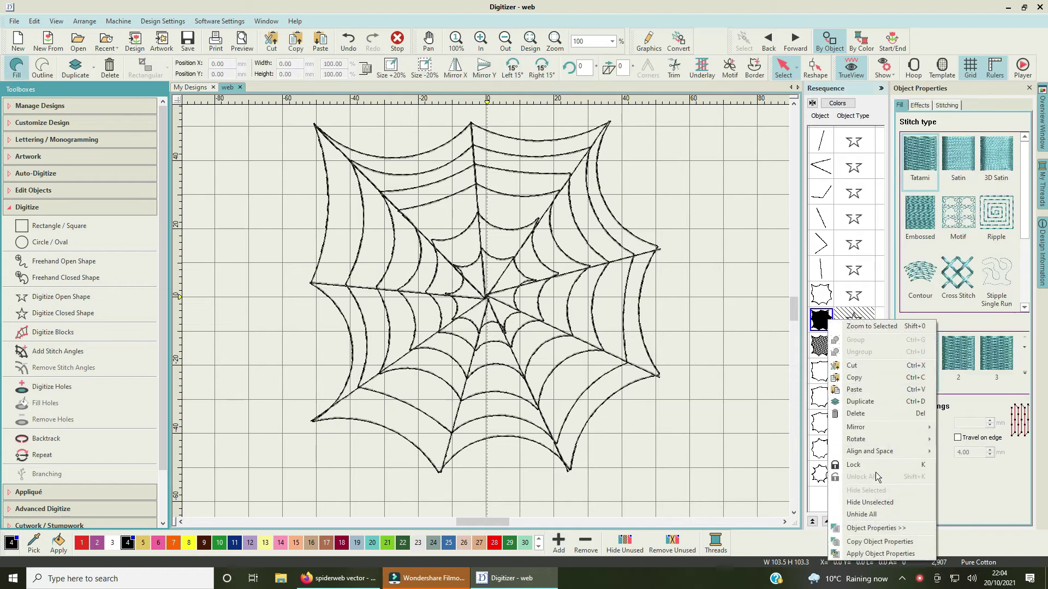
click(868, 516)
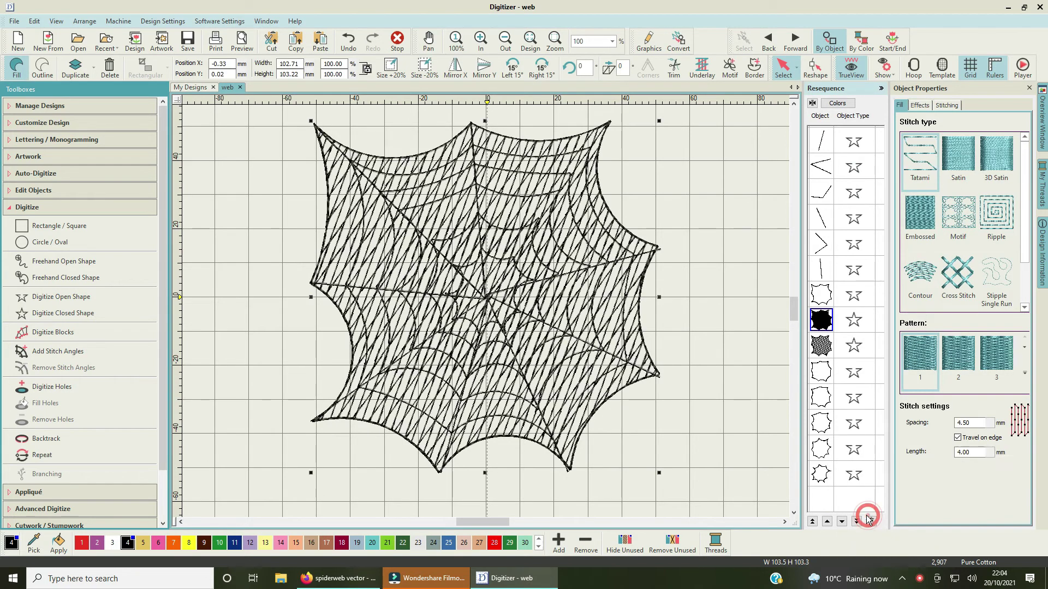
click(693, 343)
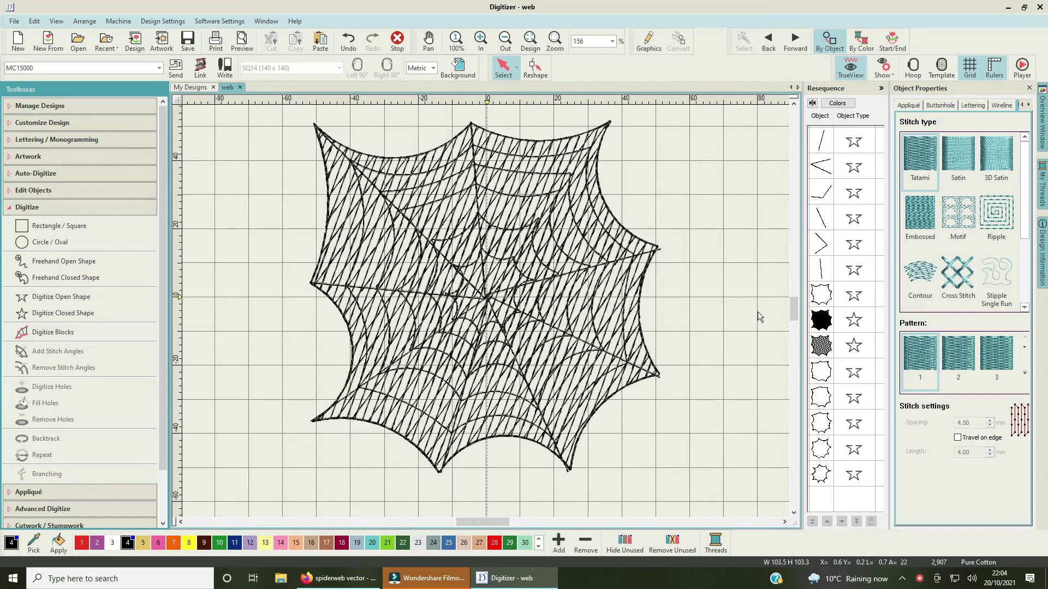
Step: Select all six spoke line objects of the web and group them
scroll(471, 315, down, 1)
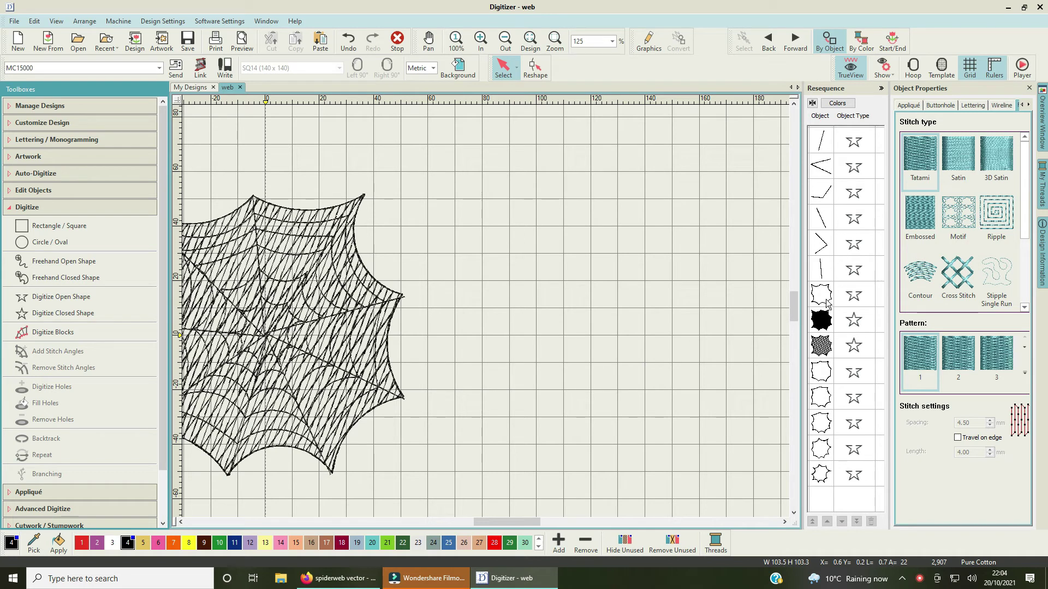
click(820, 143)
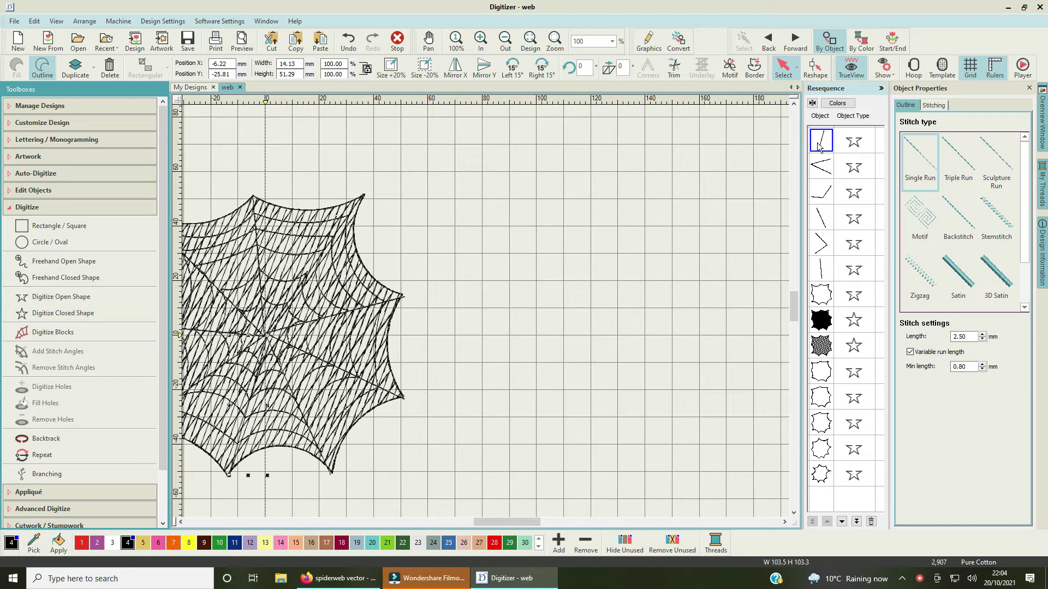
shift+click(825, 272)
right_click(825, 243)
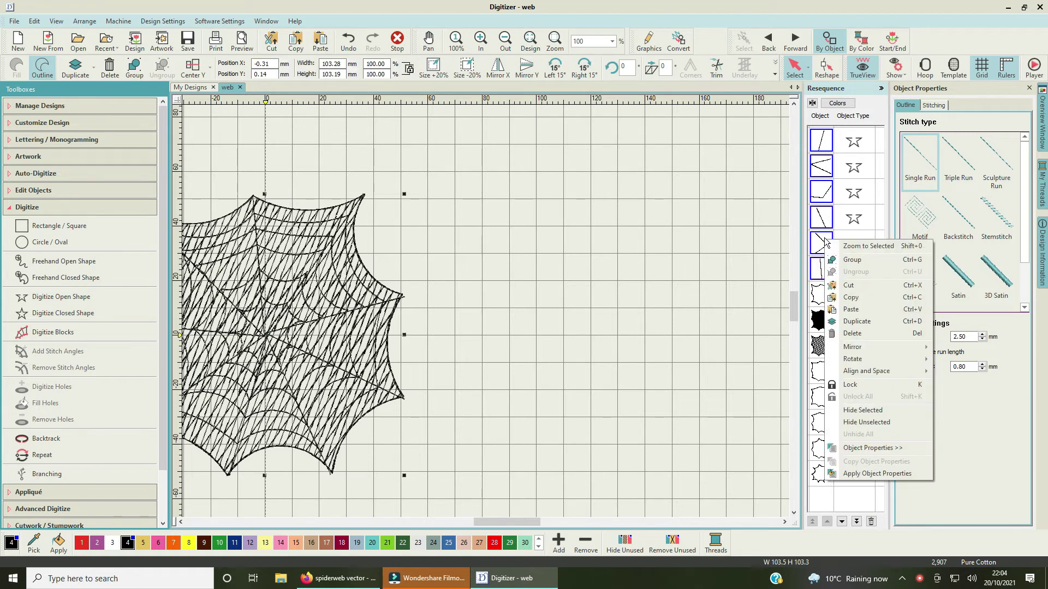
click(849, 264)
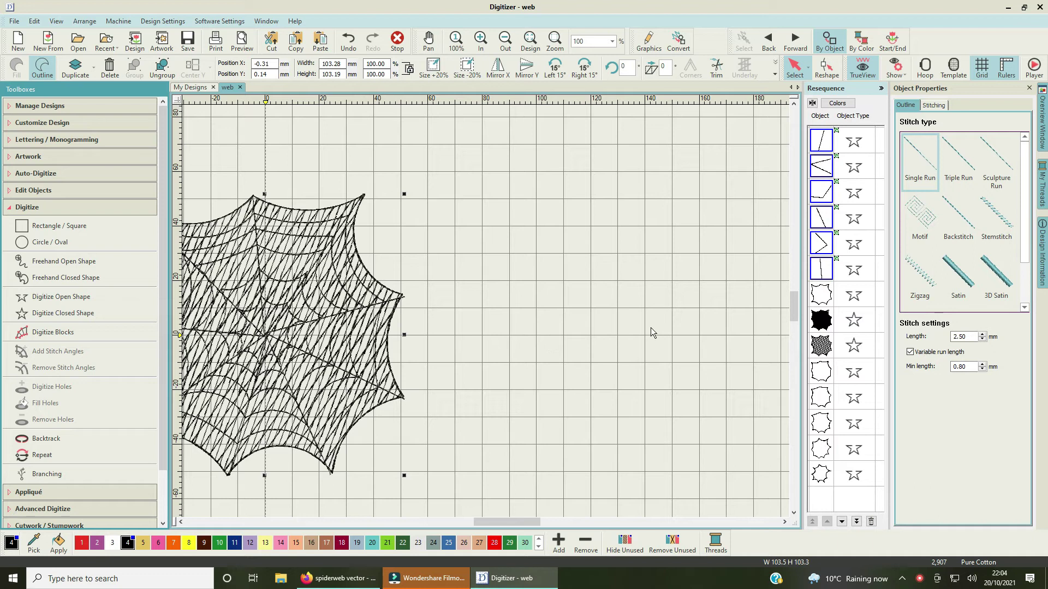
Step: Change the grouped spokes' outline stitch to Satin with a width of 1.5 mm
click(951, 266)
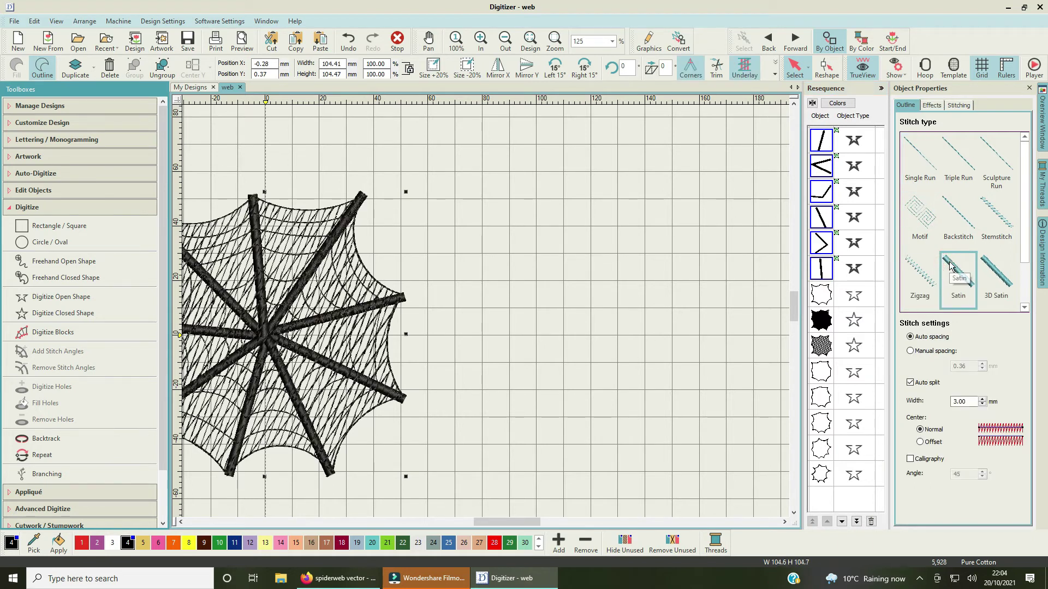
double_click(964, 402)
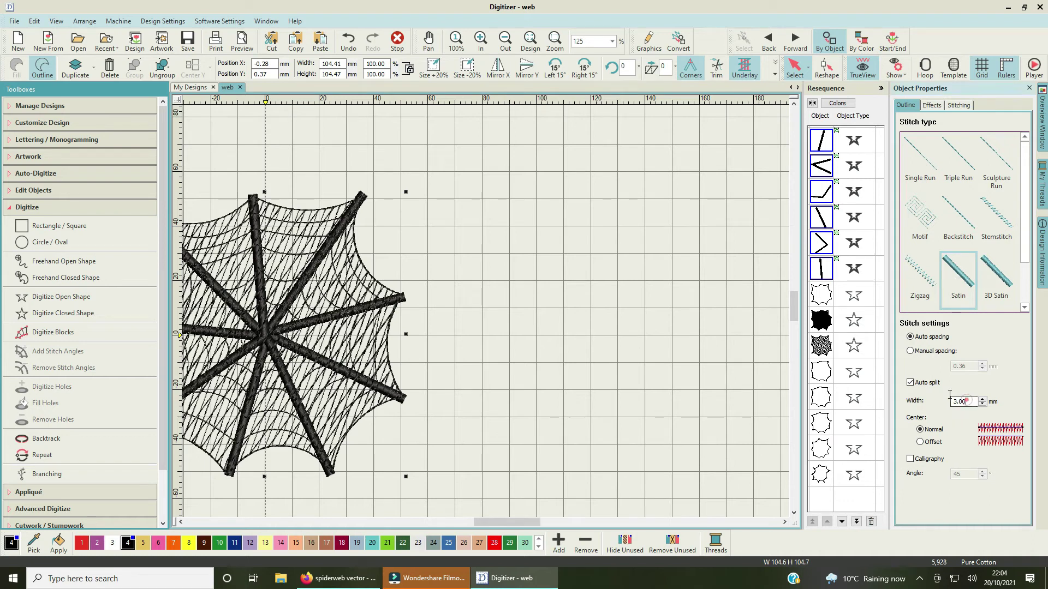
text(1.5)
key(Return)
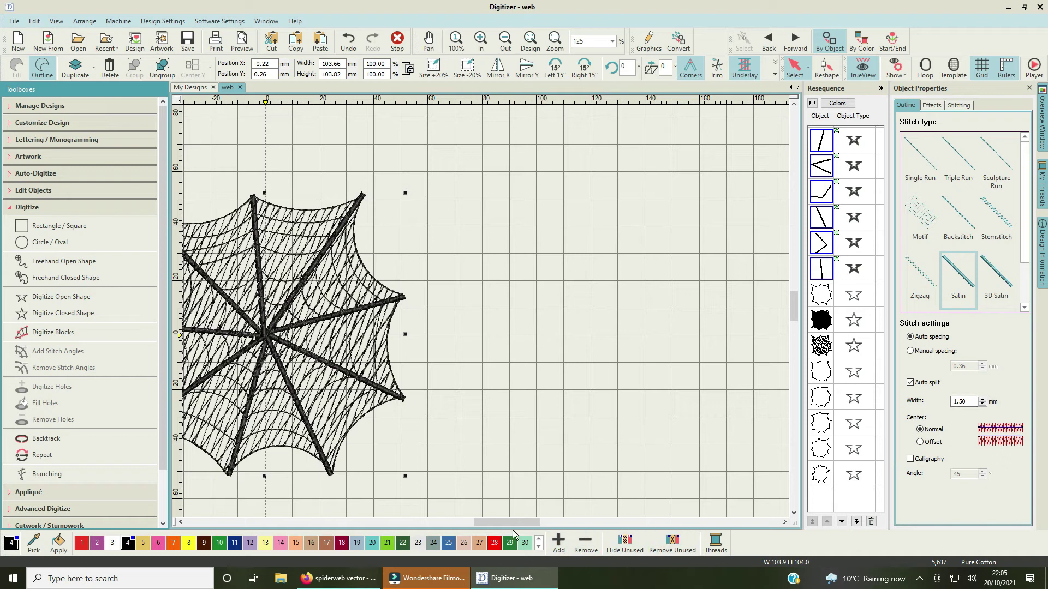
drag(526, 519, 503, 520)
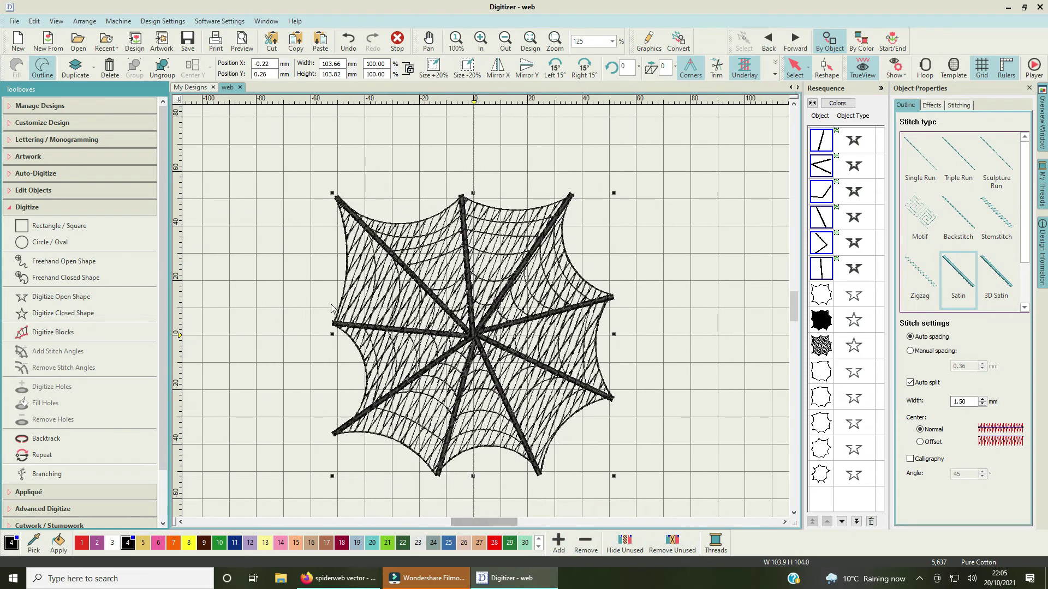
click(718, 300)
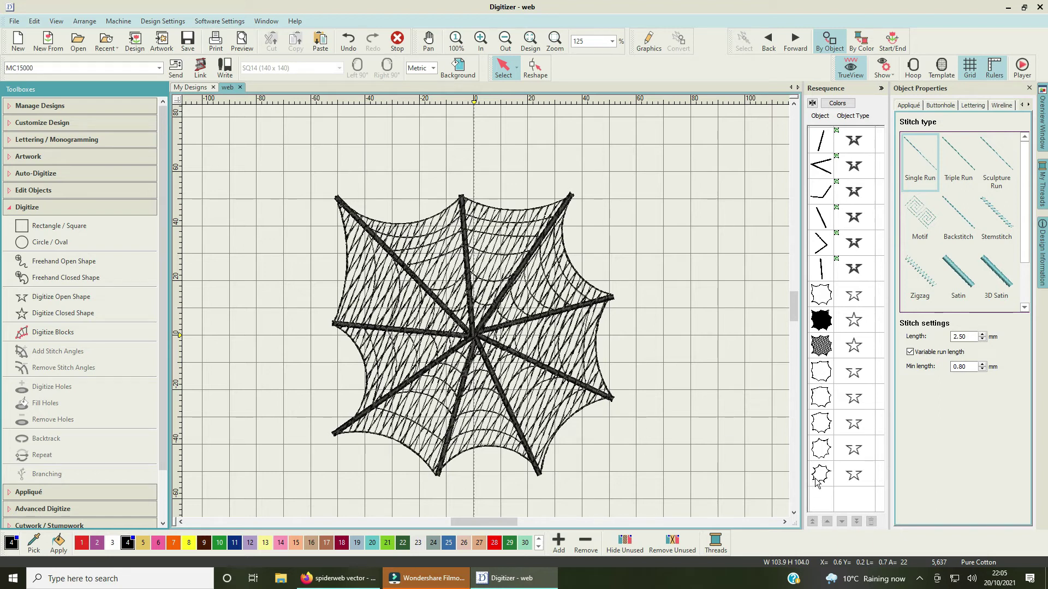
Step: Select the five inner rings and try Triple Run, Sculpture Run and Stemstitch outlines on them, ending with Backstitch
click(829, 380)
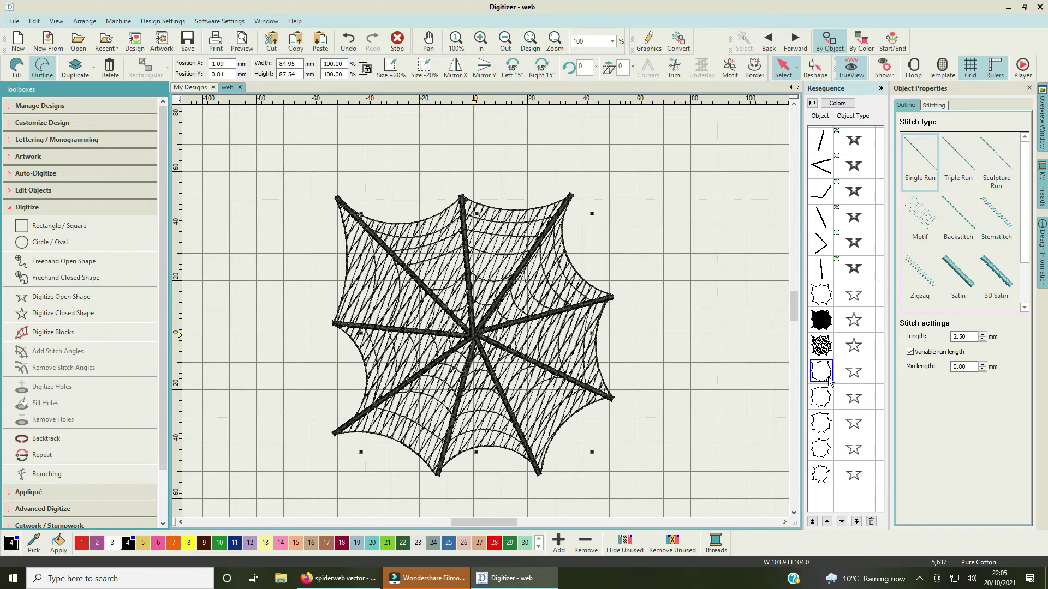
shift+click(828, 479)
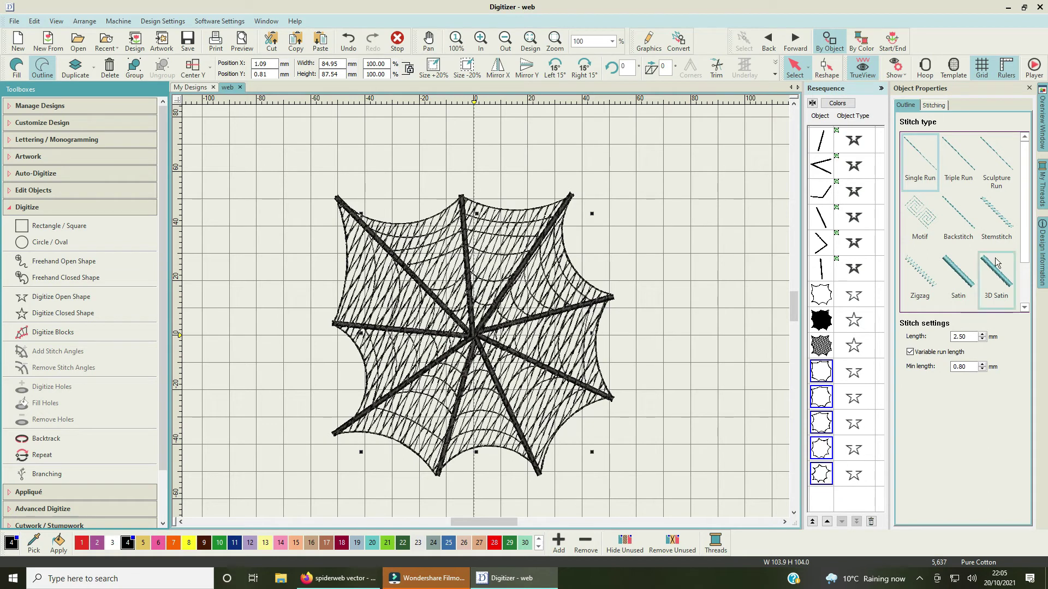
click(967, 169)
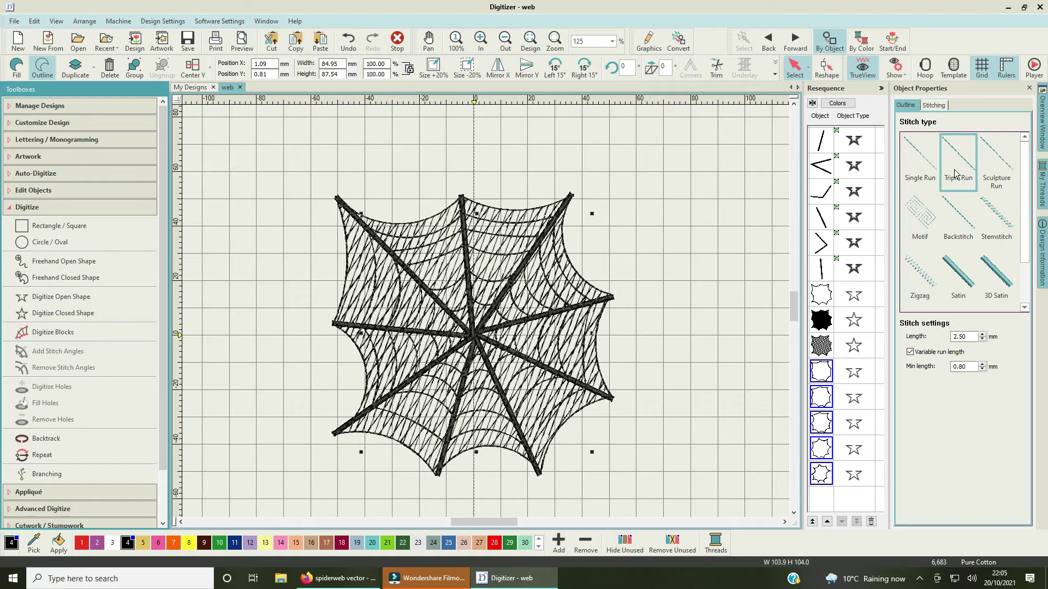
click(995, 158)
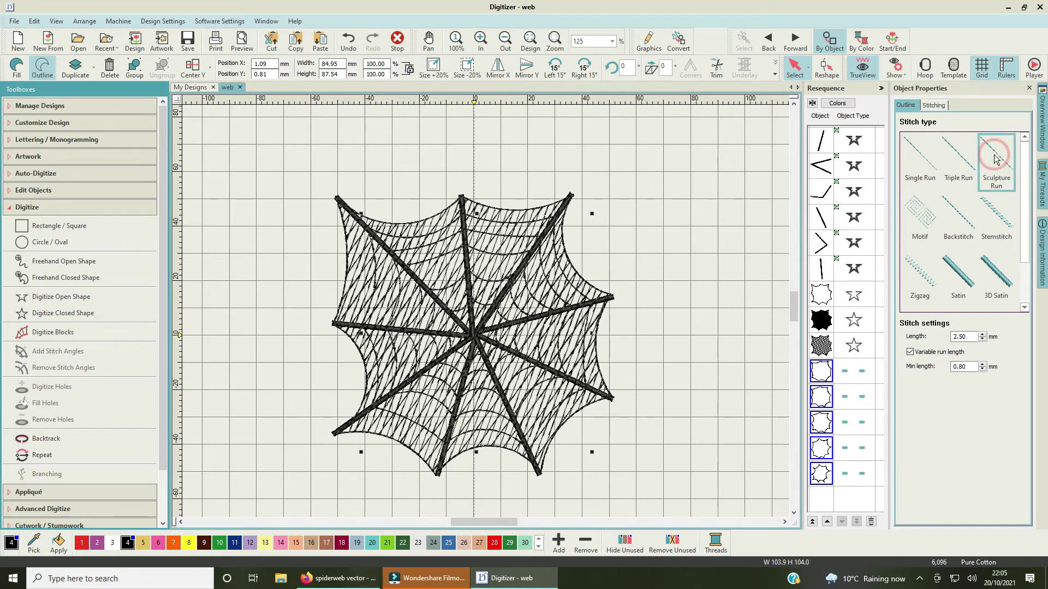
click(990, 212)
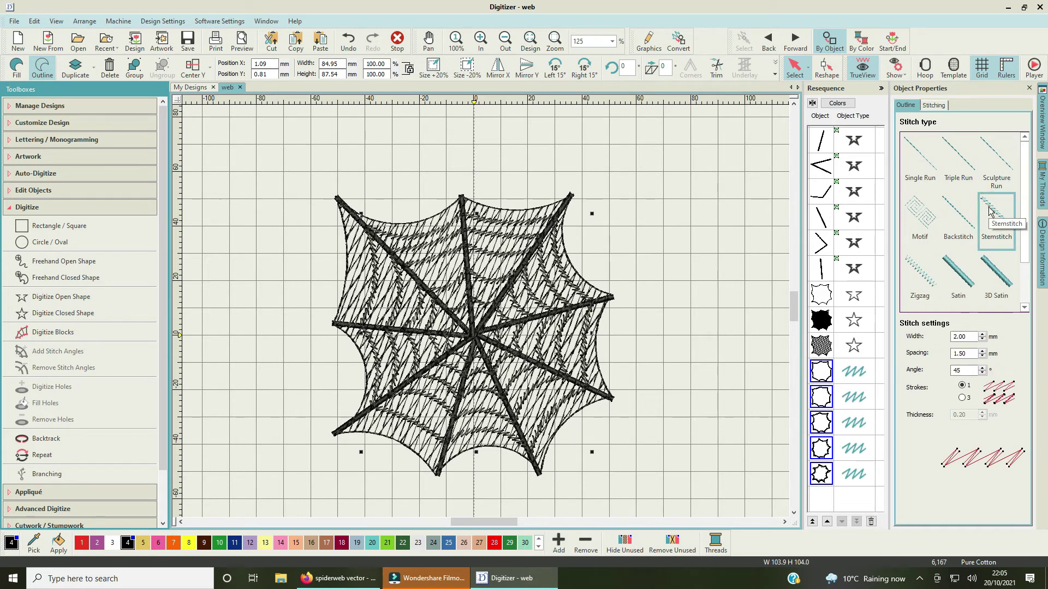
click(950, 208)
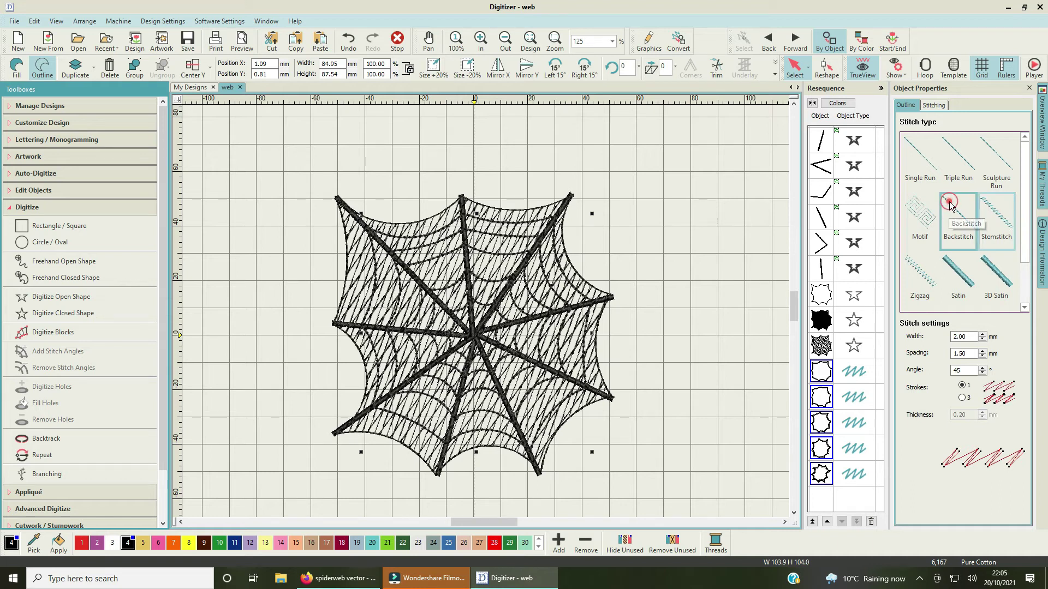
Step: Change the five inner rings' outline to Stemstitch with 1 mm spacing and 1 mm width
click(994, 207)
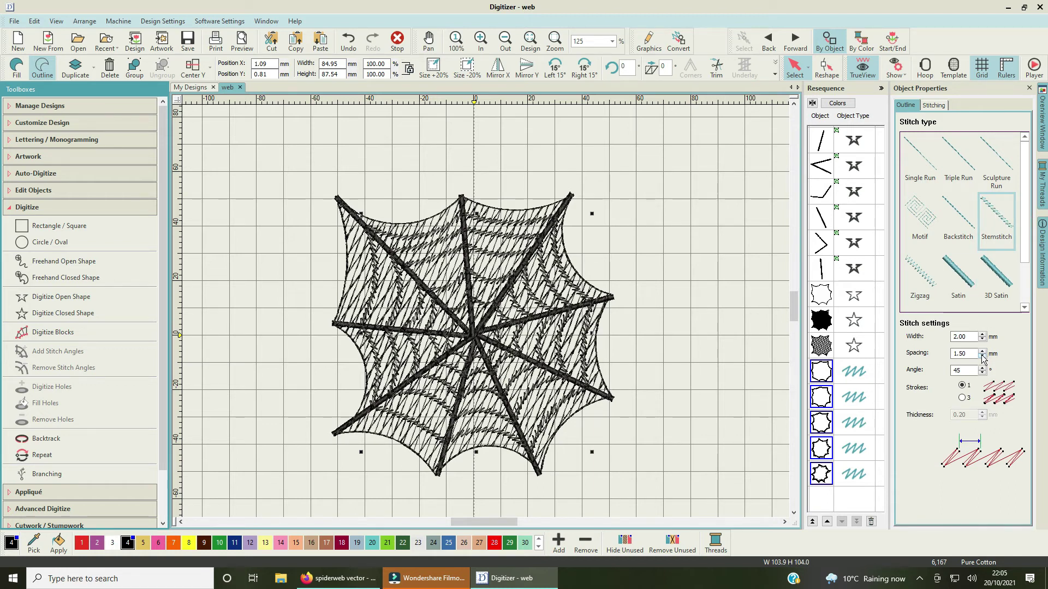
double_click(963, 354)
text(1)
key(Return)
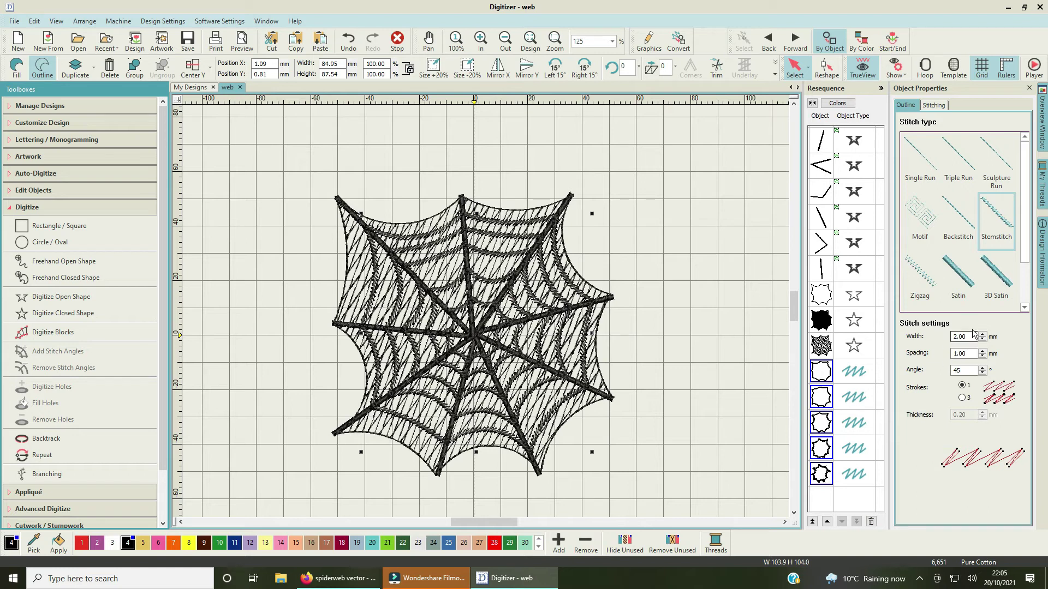
double_click(948, 336)
text(1)
key(Return)
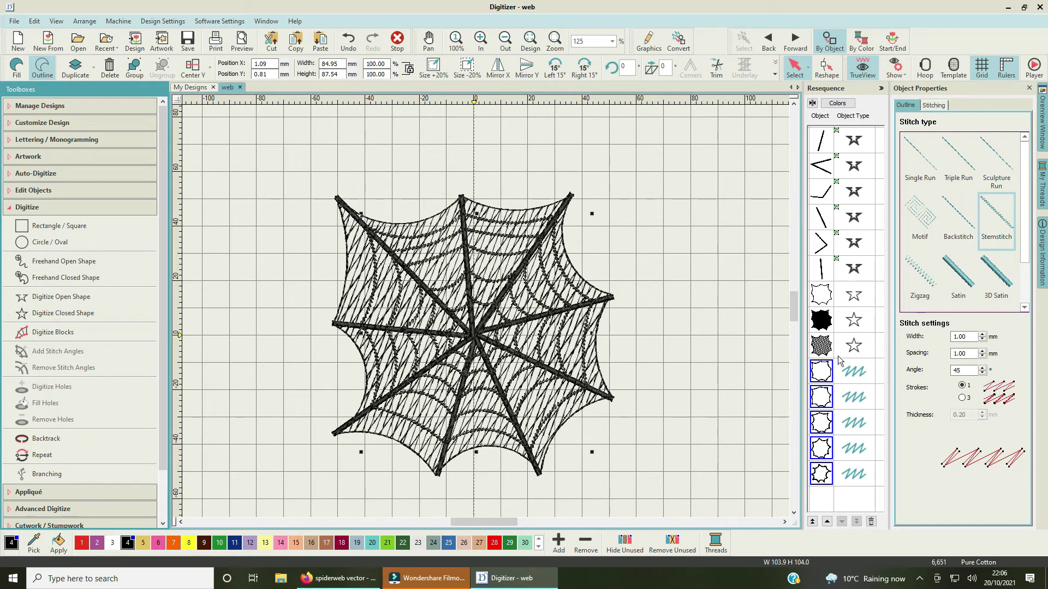
Step: Change the outer web border's outline stitch to Satin with a width of 2 mm
click(830, 300)
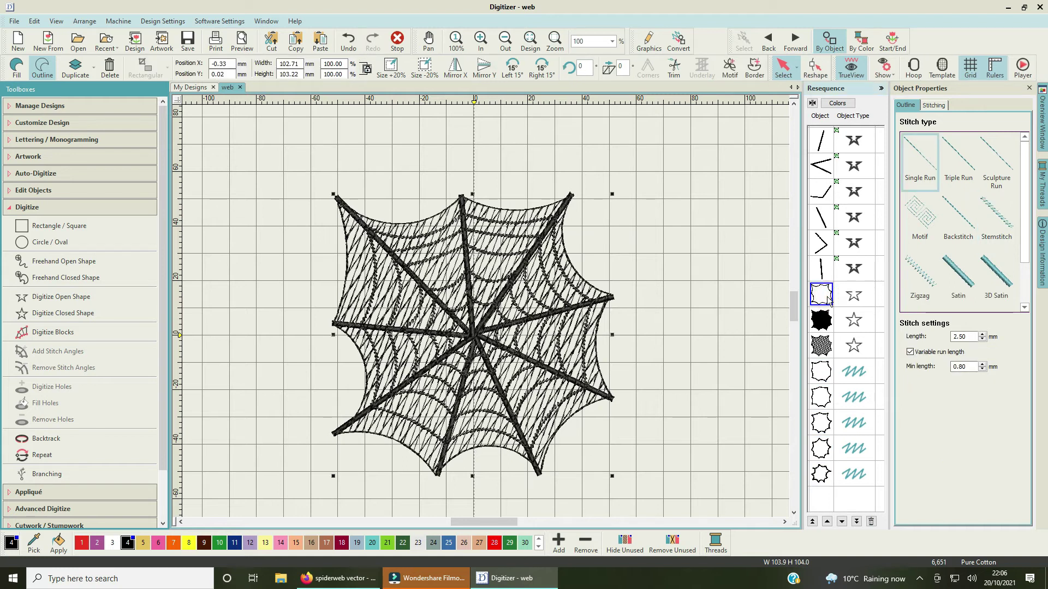
click(959, 271)
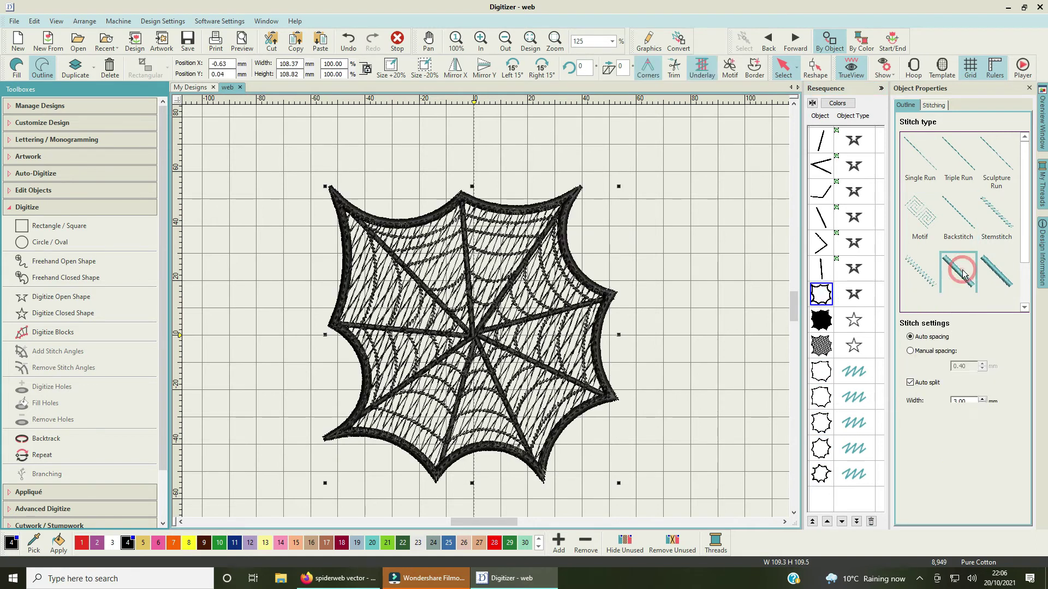
double_click(962, 402)
text(2)
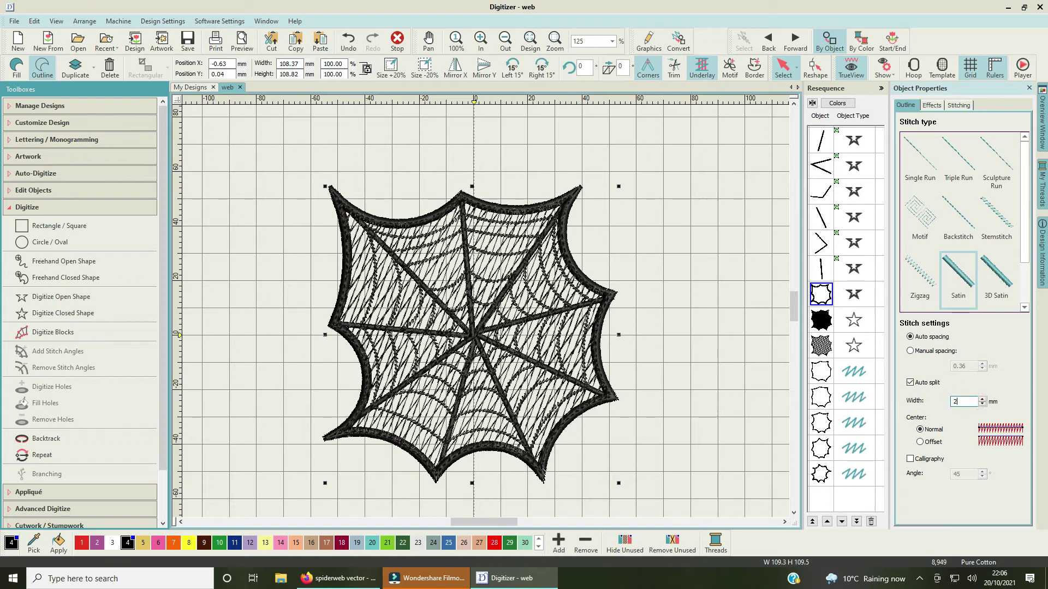
key(Return)
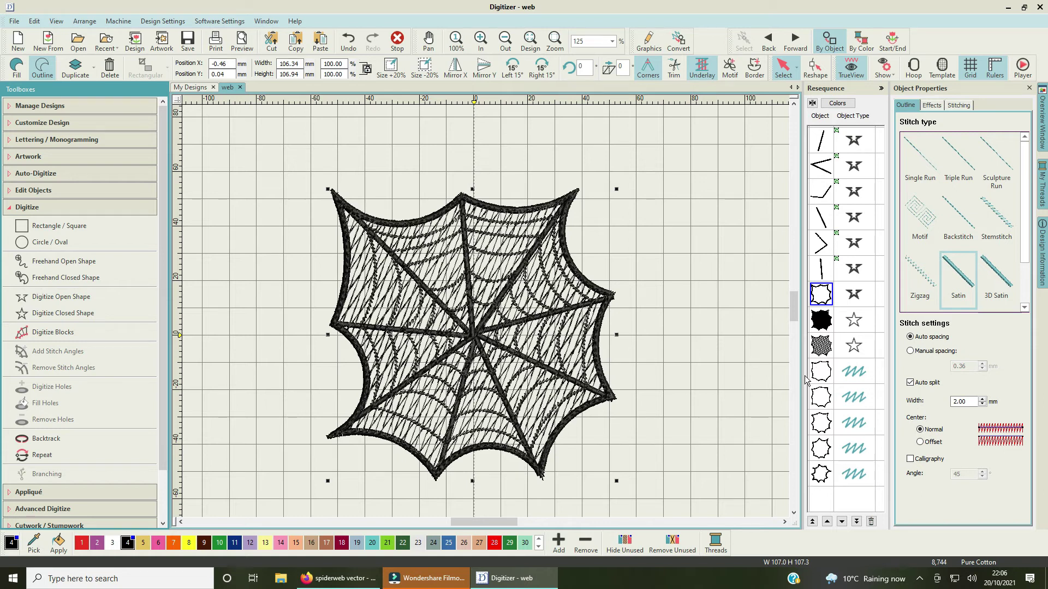
Step: Set the grouped spokes' satin width to 1 mm and save the design
click(519, 275)
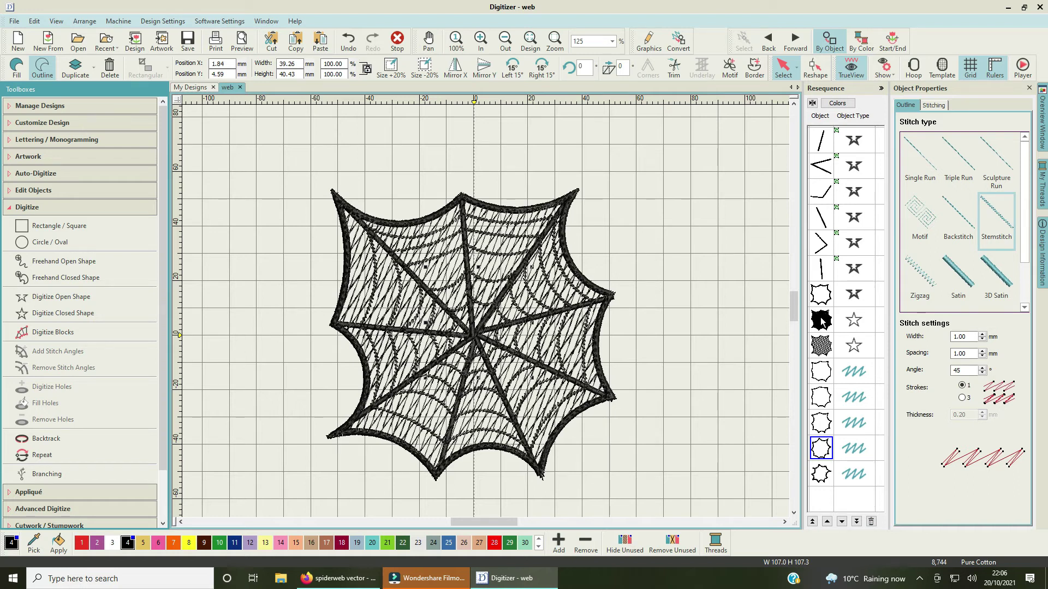
click(825, 221)
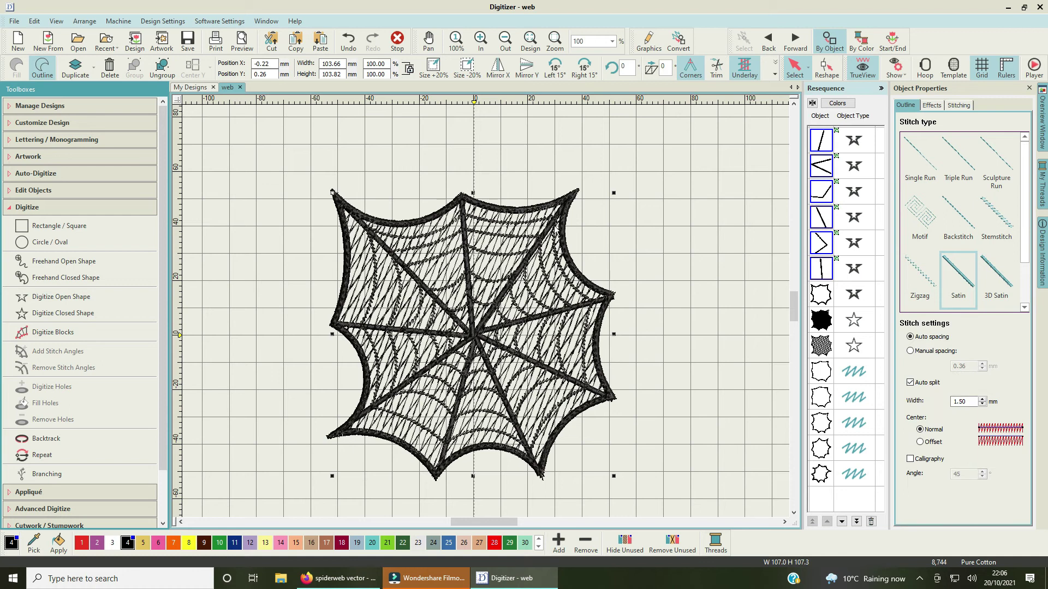
click(960, 402)
double_click(961, 401)
text(1)
key(Return)
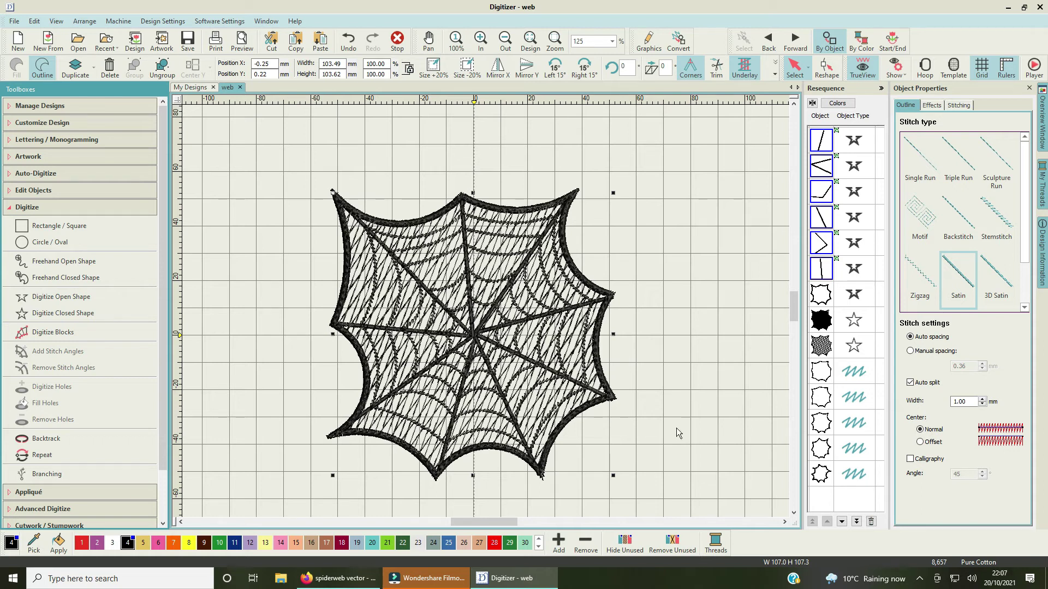
click(188, 38)
Step: Set the stitch spacing of the web's second Tatami fill in the sequence to 4 mm
click(829, 352)
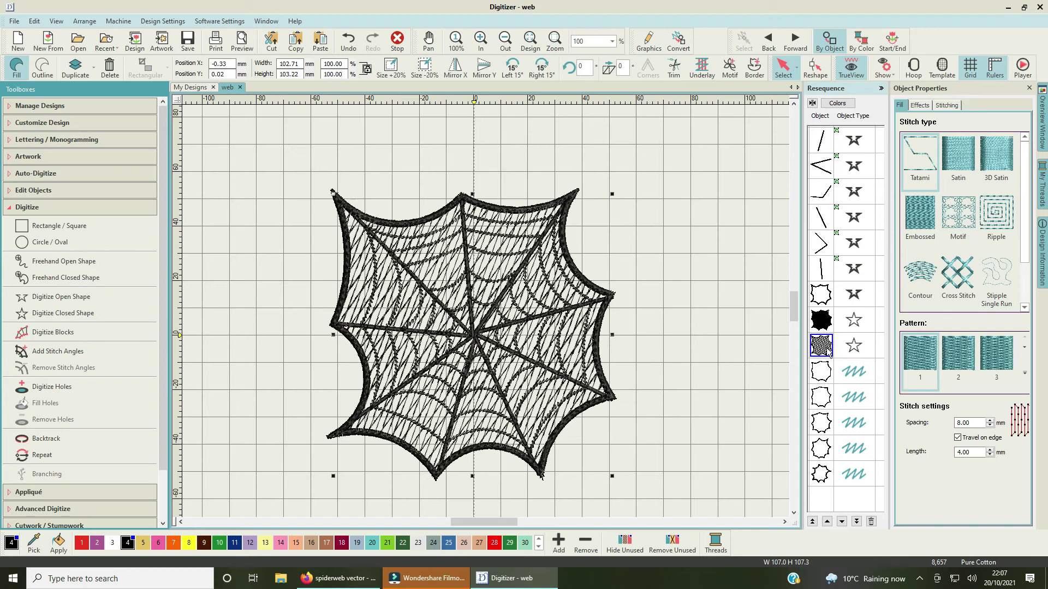
drag(978, 423, 953, 423)
text(4)
key(Return)
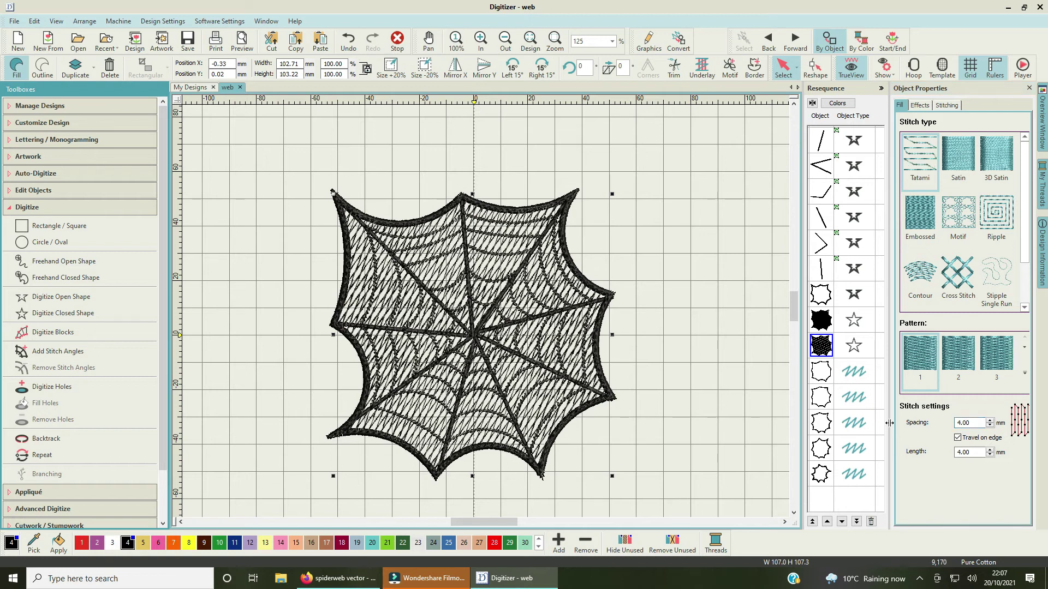
click(705, 352)
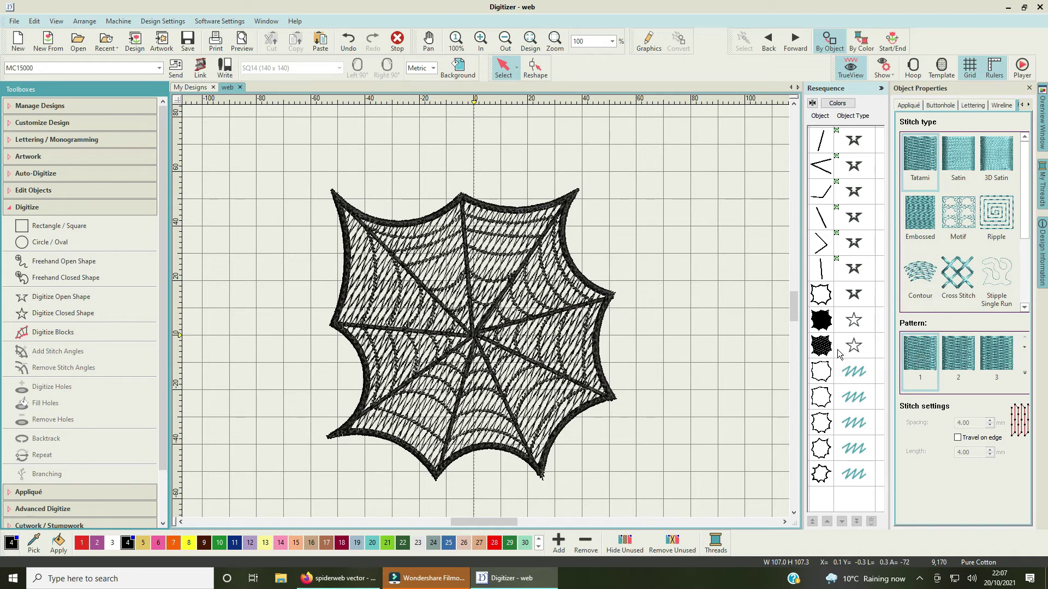
Step: Set the stitch spacing of the web's first Tatami fill in the sequence to 4 mm, leaving nothing selected
click(831, 324)
click(972, 423)
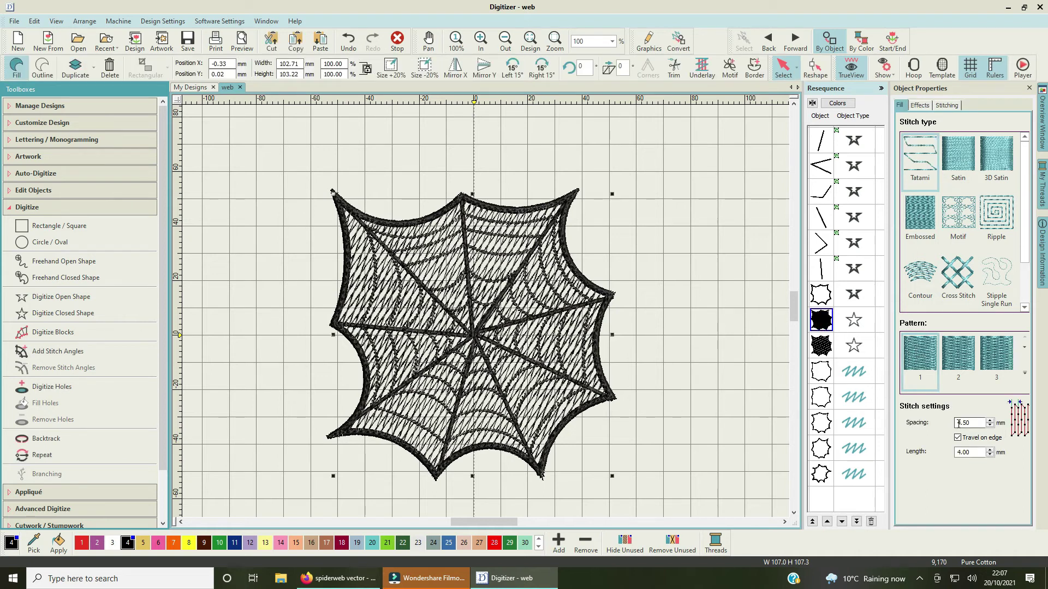
double_click(973, 423)
text(4)
key(Return)
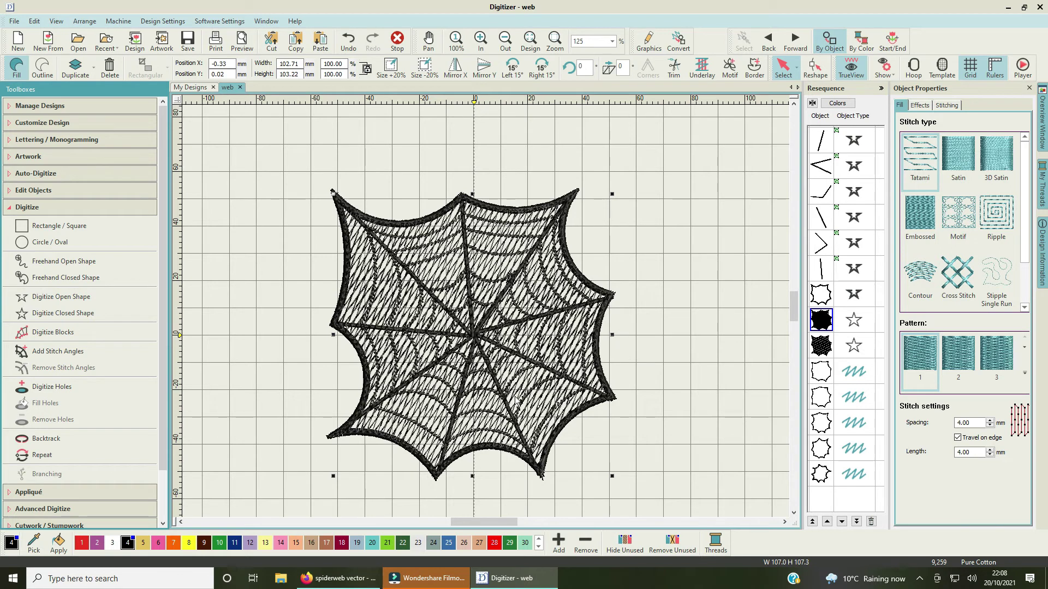
click(713, 278)
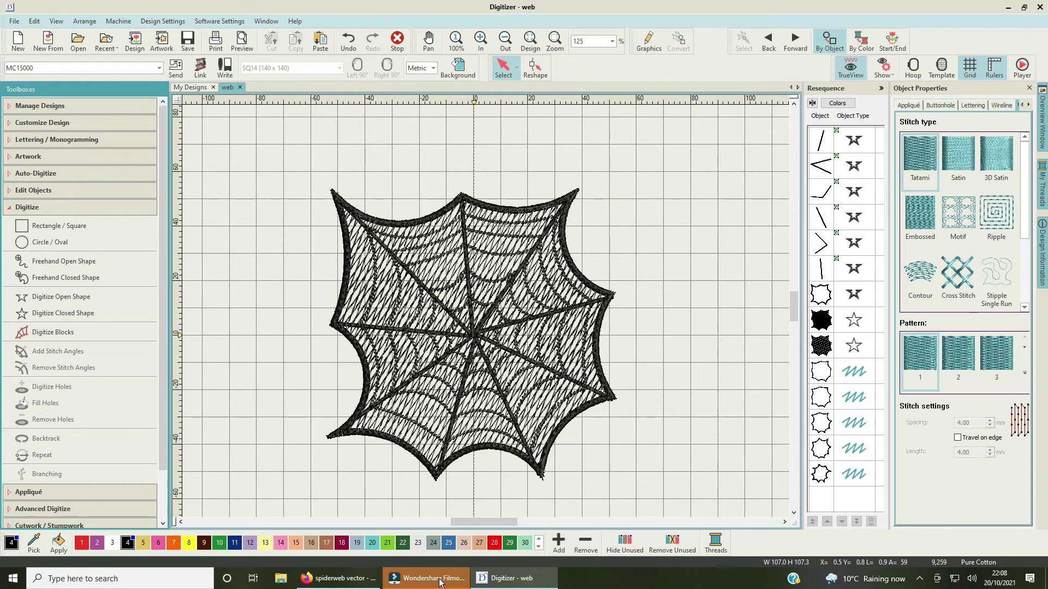
Step: Draw two outline circles beside the web's upper right, about 9 mm and 16 mm in diameter, the smaller above the larger
mouse_move(326, 583)
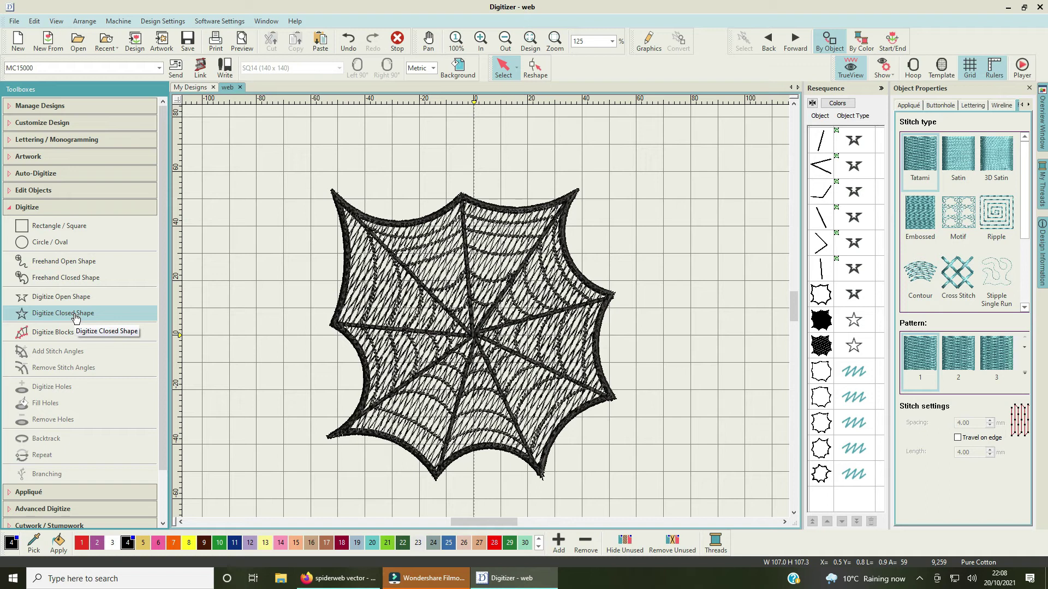
click(80, 243)
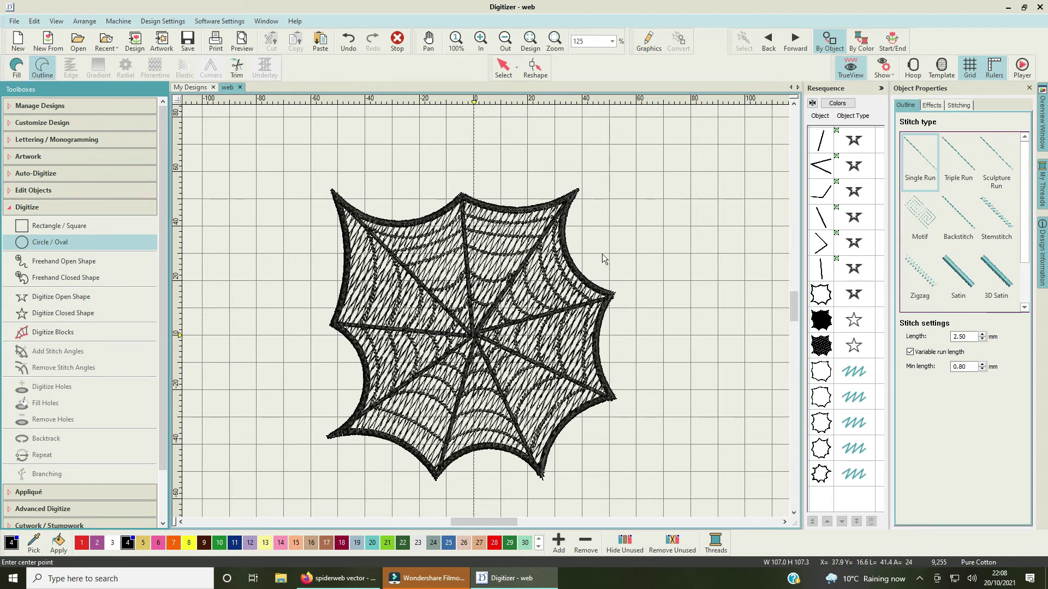
click(674, 184)
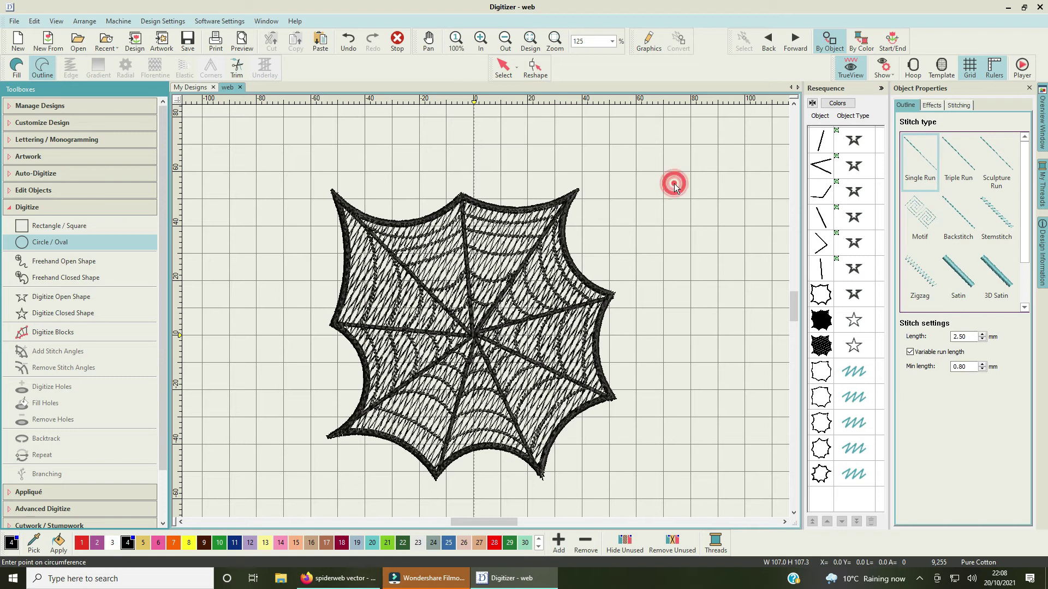
click(684, 197)
key(Return)
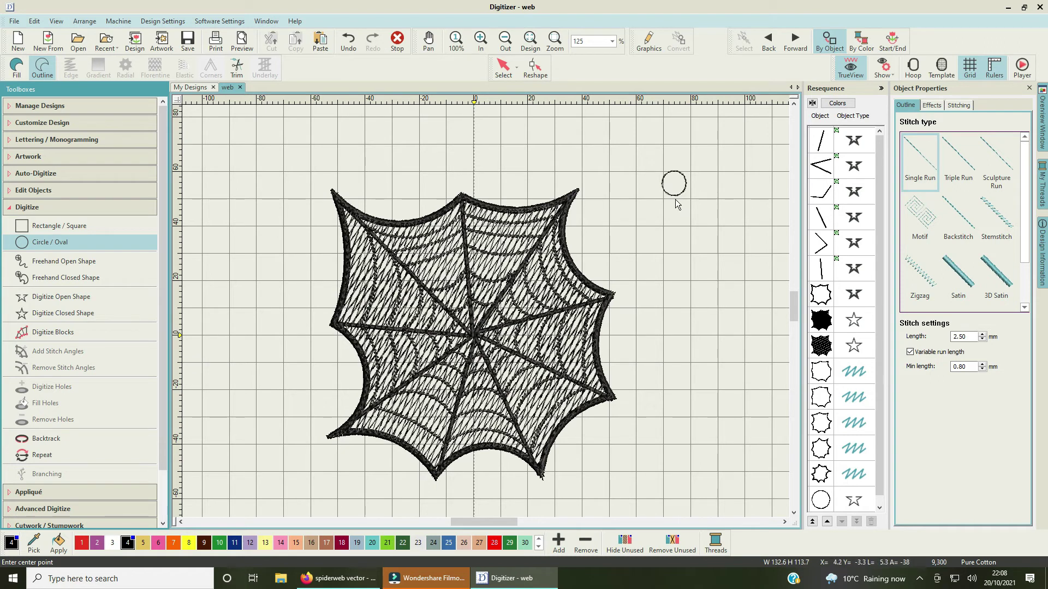
click(691, 227)
click(713, 235)
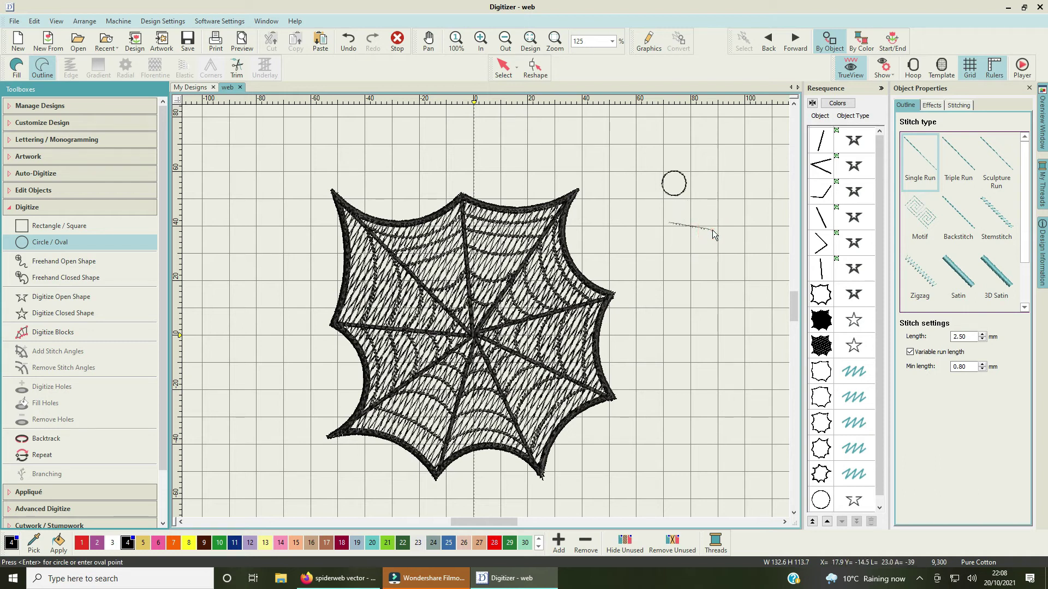
key(Return)
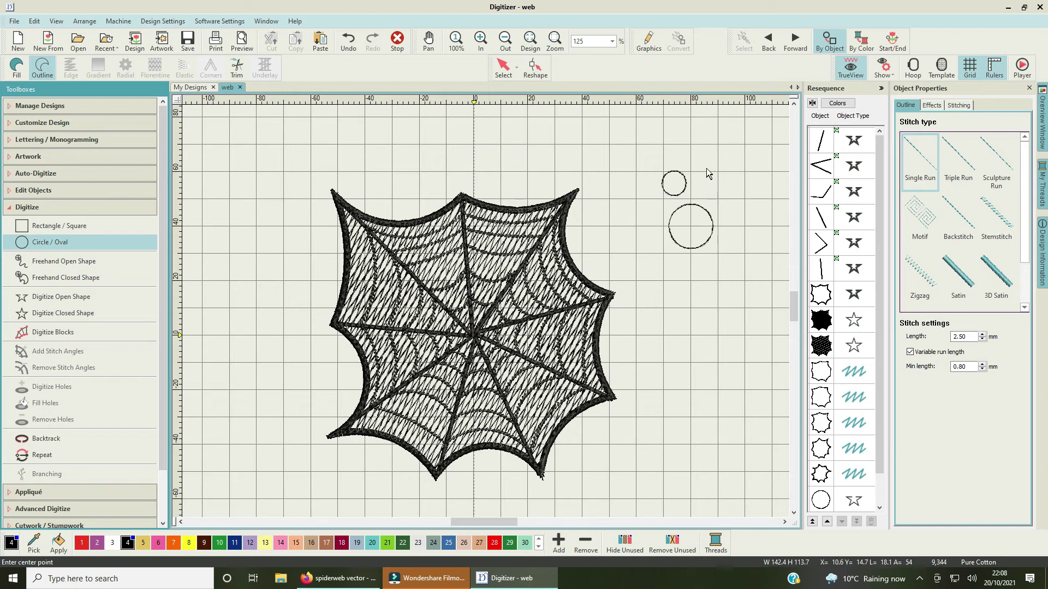
click(686, 179)
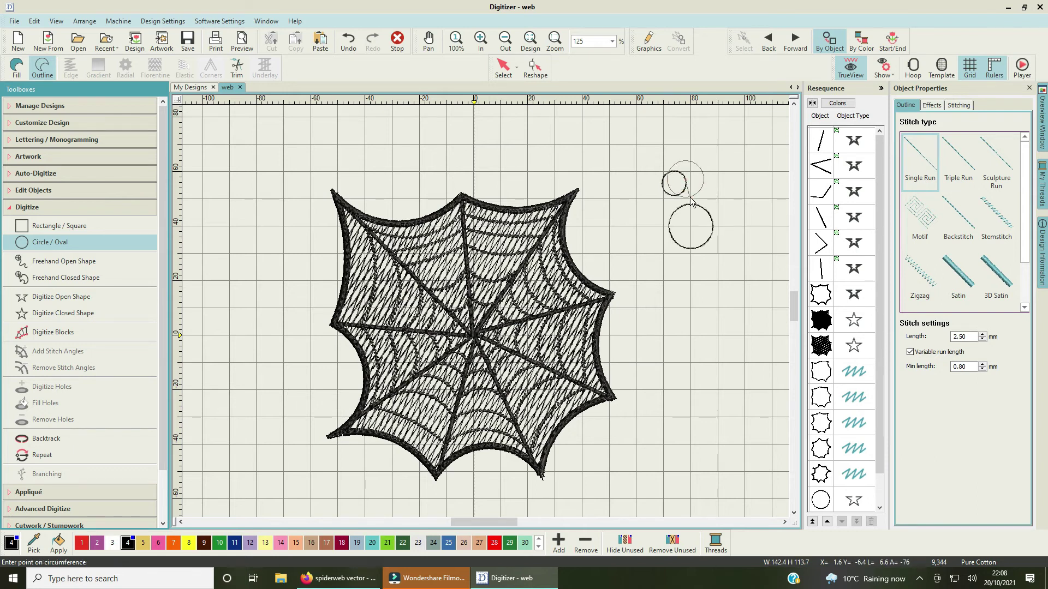
scroll(691, 202, up, 3)
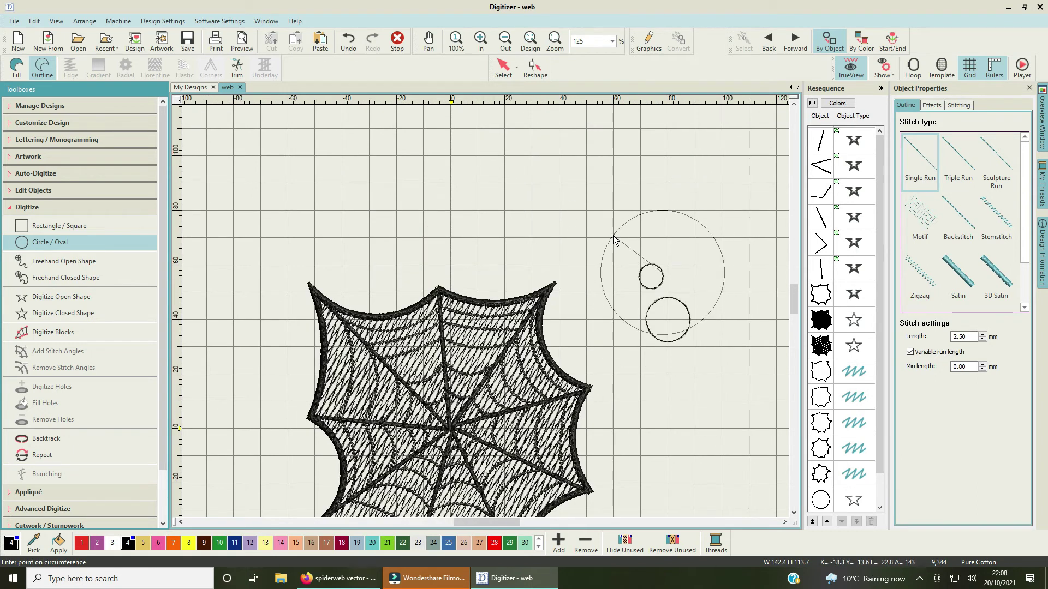
key(Escape)
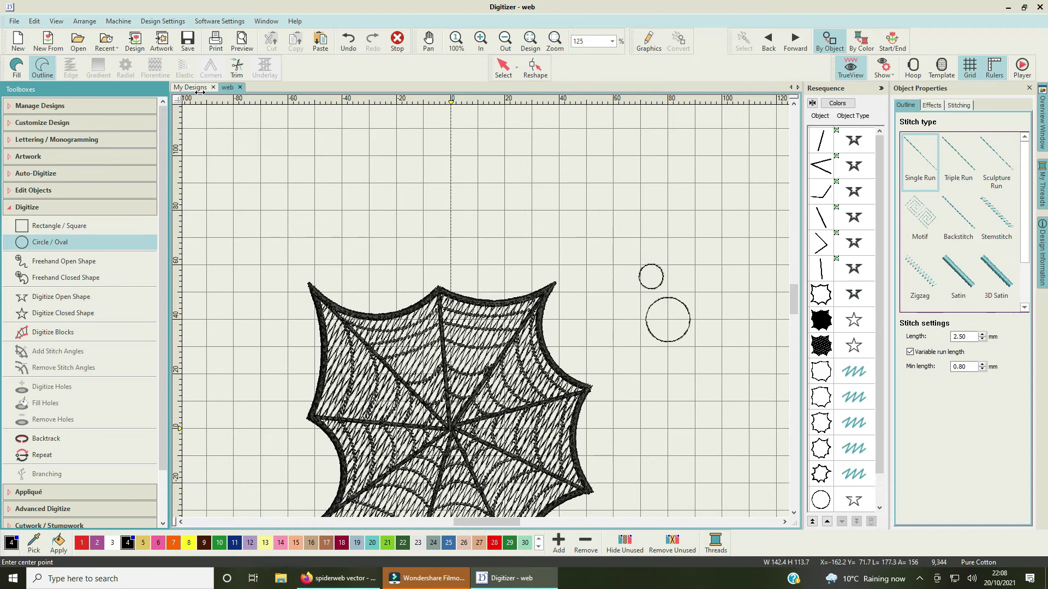
Step: Move the small circle down so it overlaps the upper edge of the large circle
click(504, 68)
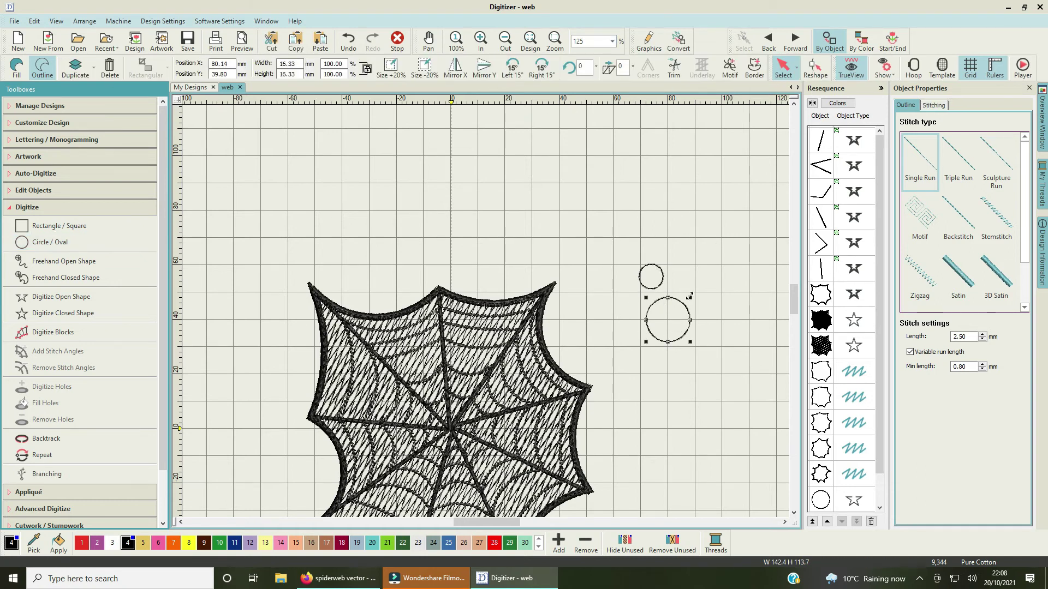
drag(660, 269, 677, 311)
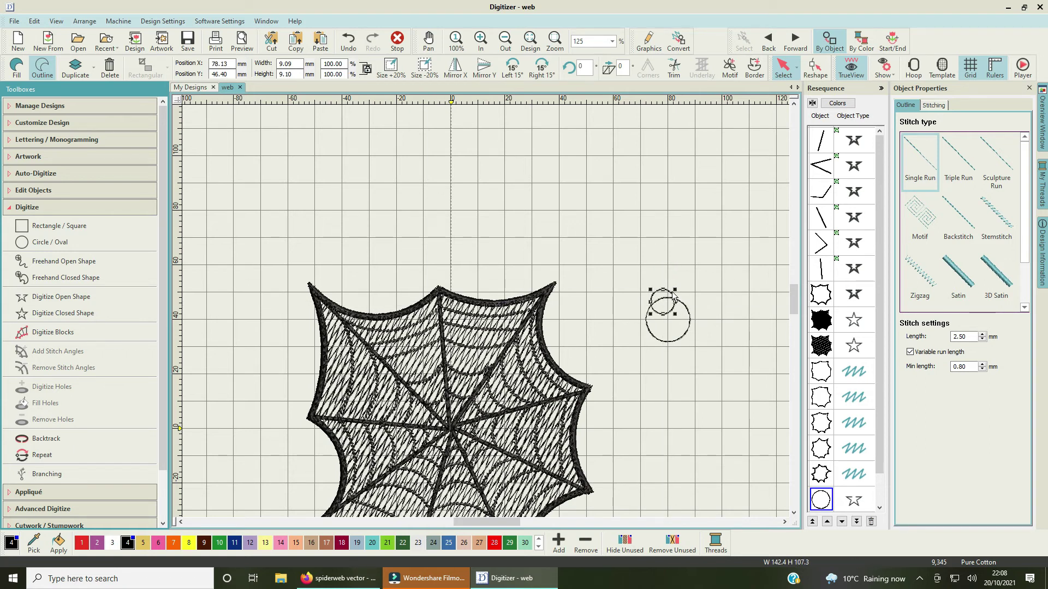
drag(673, 297, 672, 292)
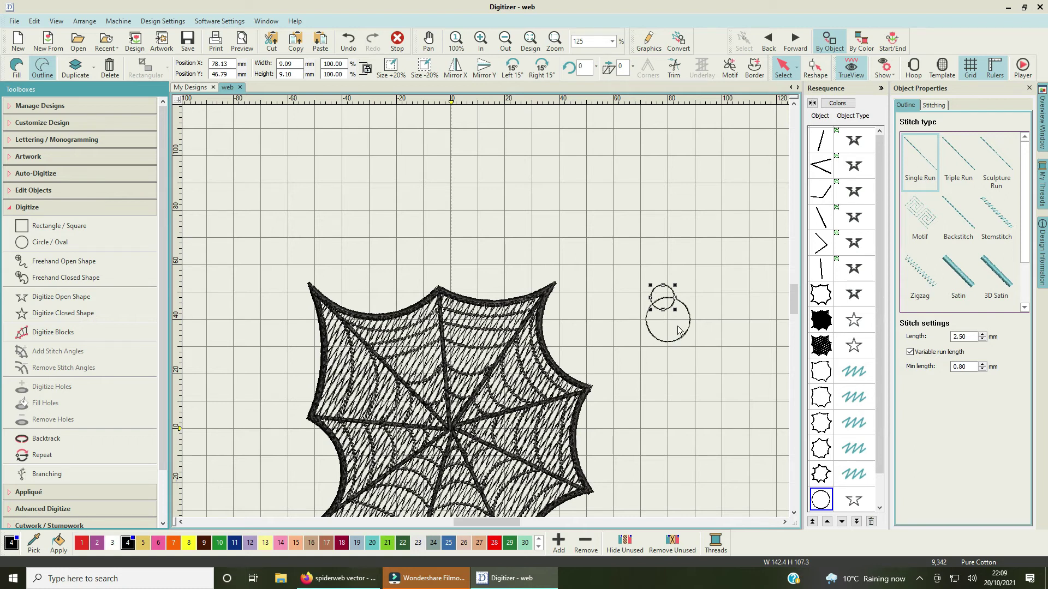
click(702, 257)
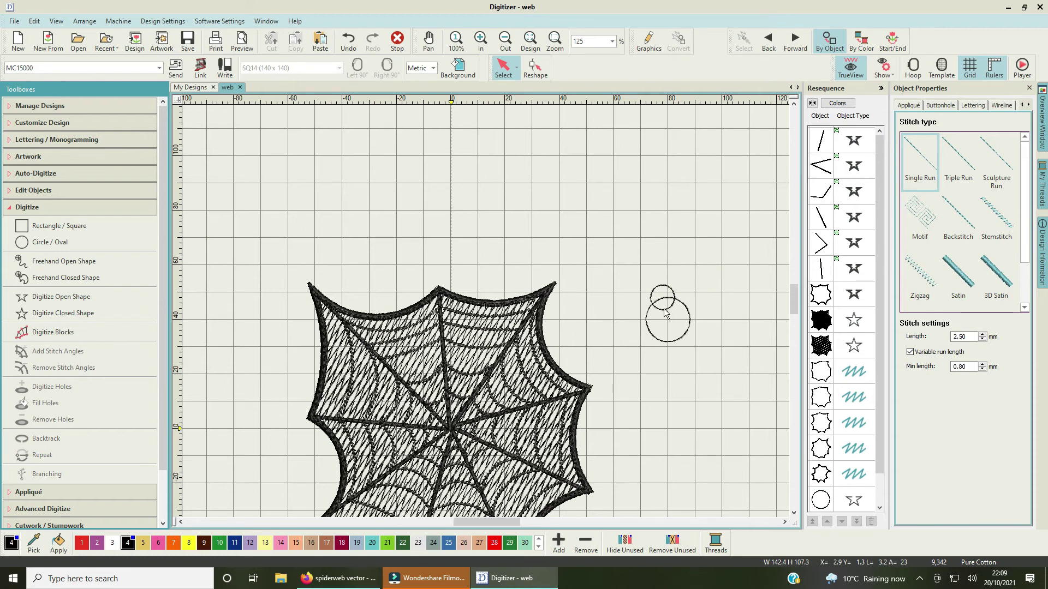
Step: Convert both overlapping circles from outlines to fills and give them the Satin stitch type
drag(618, 270, 720, 363)
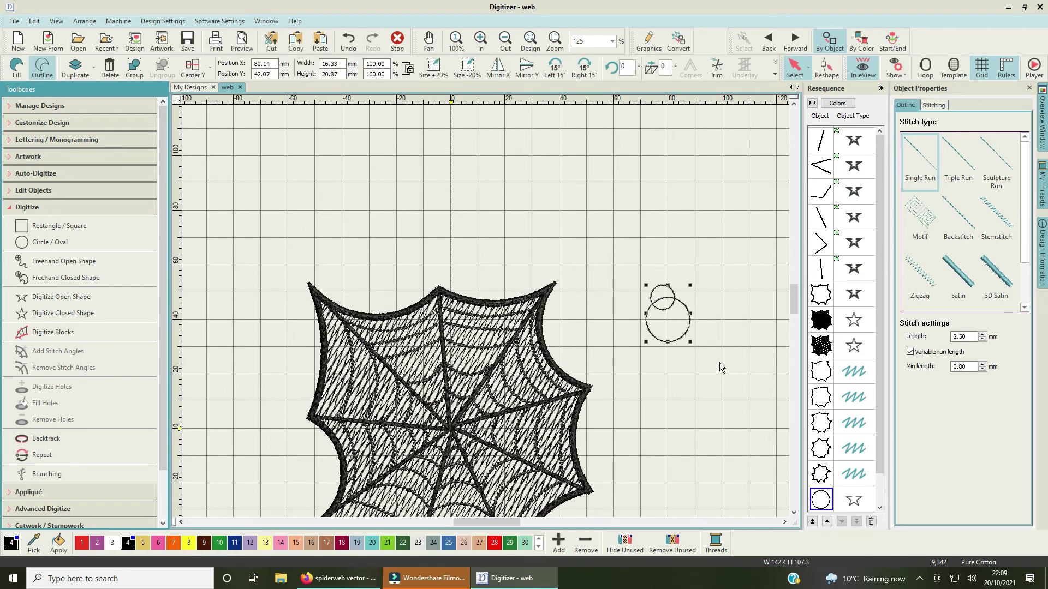
click(20, 71)
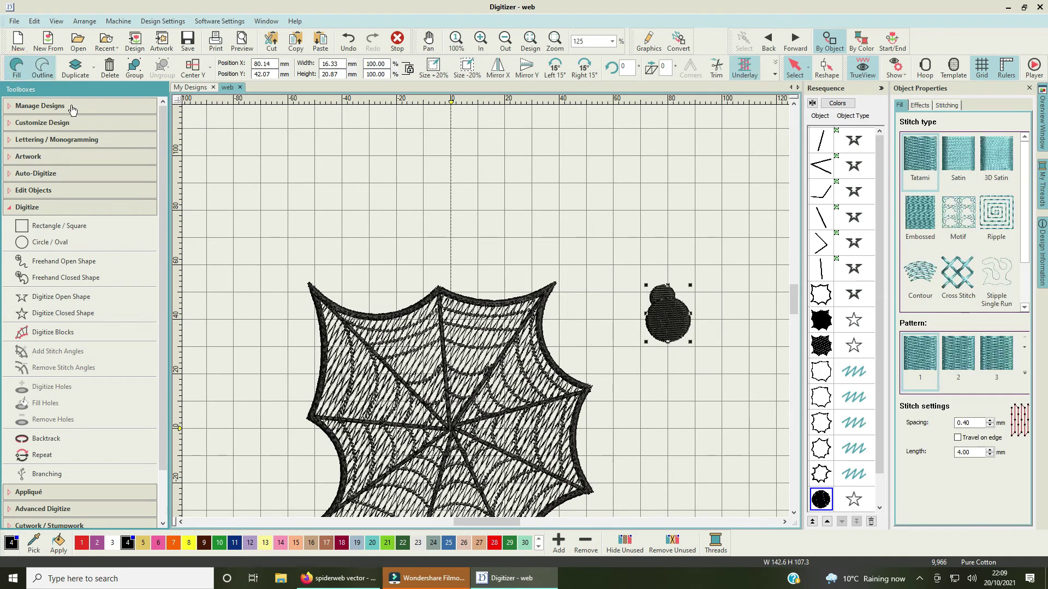
click(968, 157)
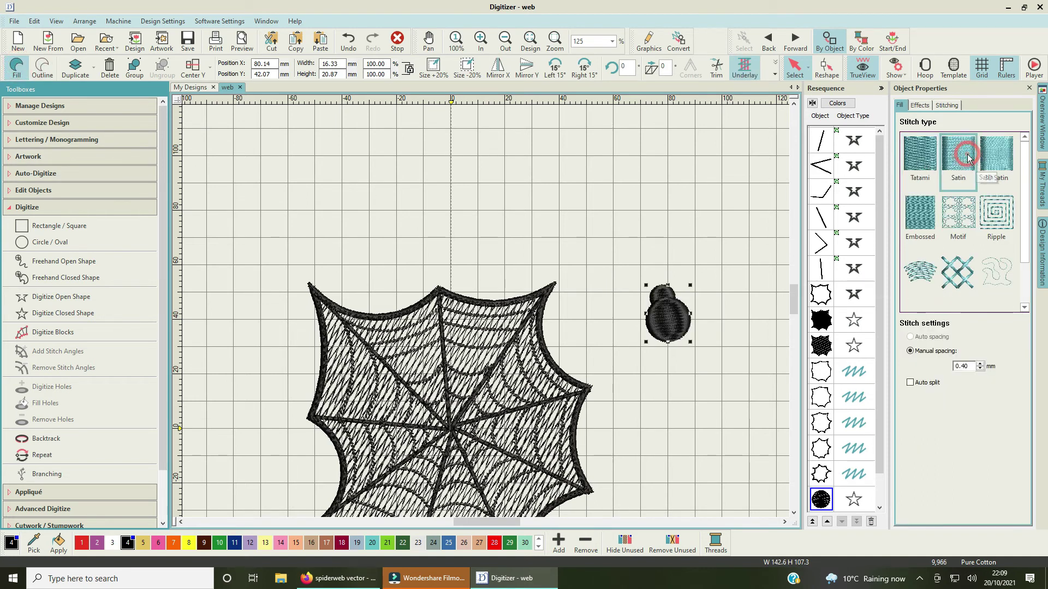
click(755, 306)
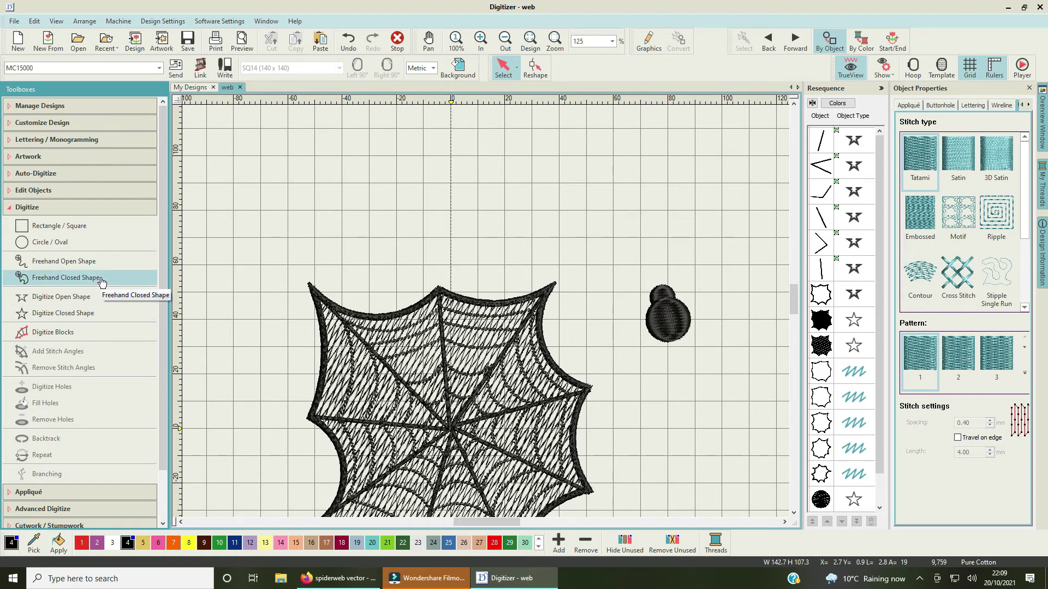
Step: Digitize two short open-shape legs in Triple Run stitch along the upper right edge of the spider's large body circle
click(61, 296)
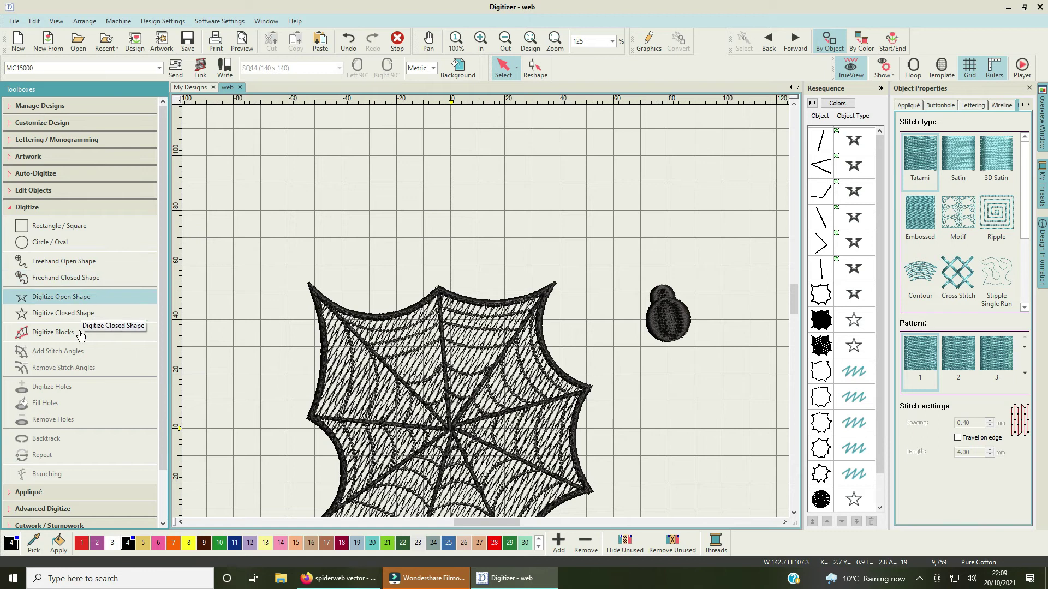
click(75, 299)
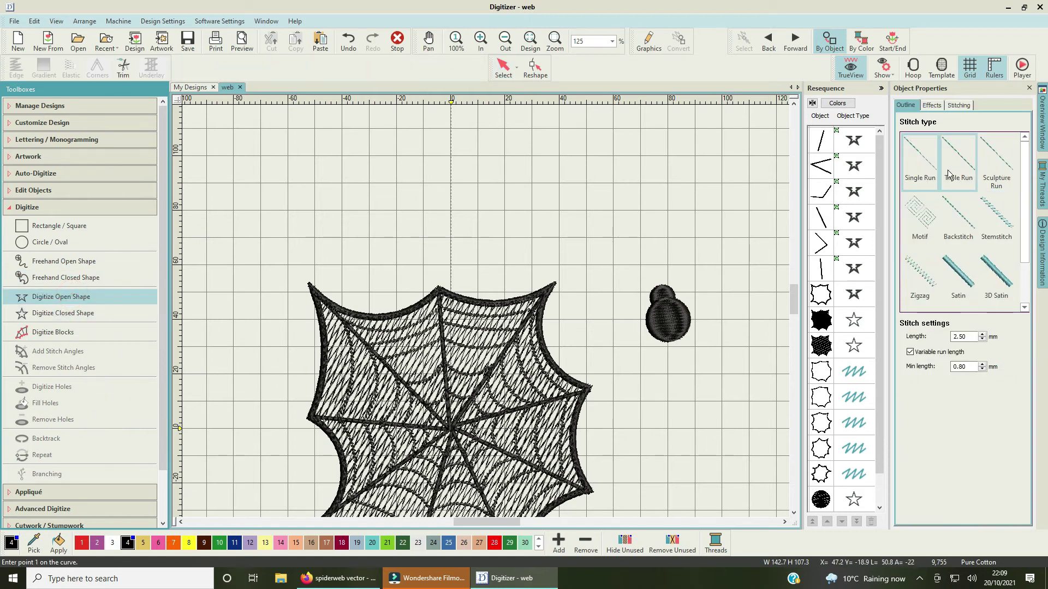
click(959, 159)
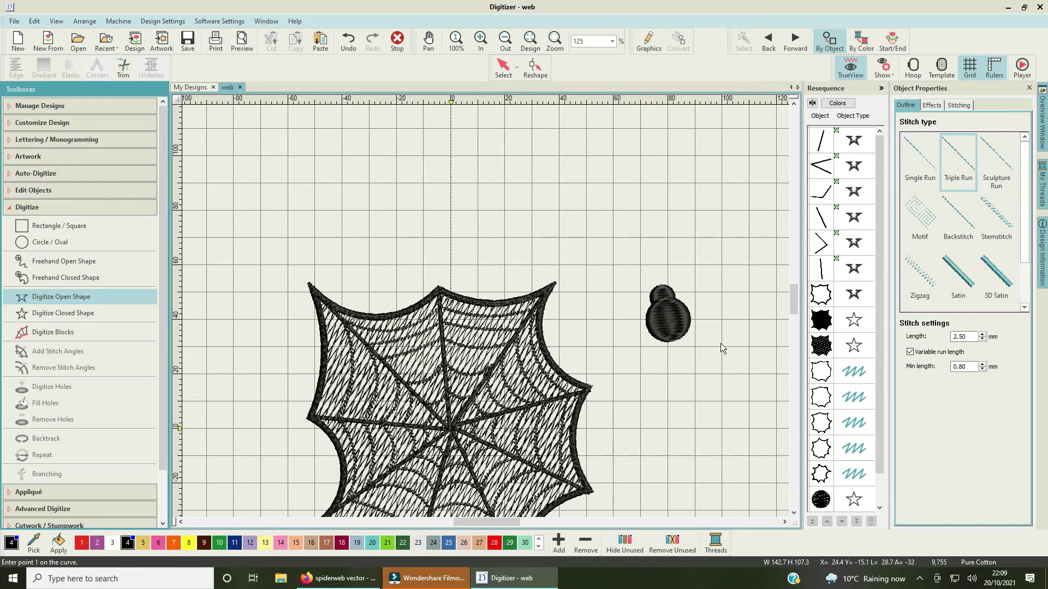
click(683, 303)
key(Return)
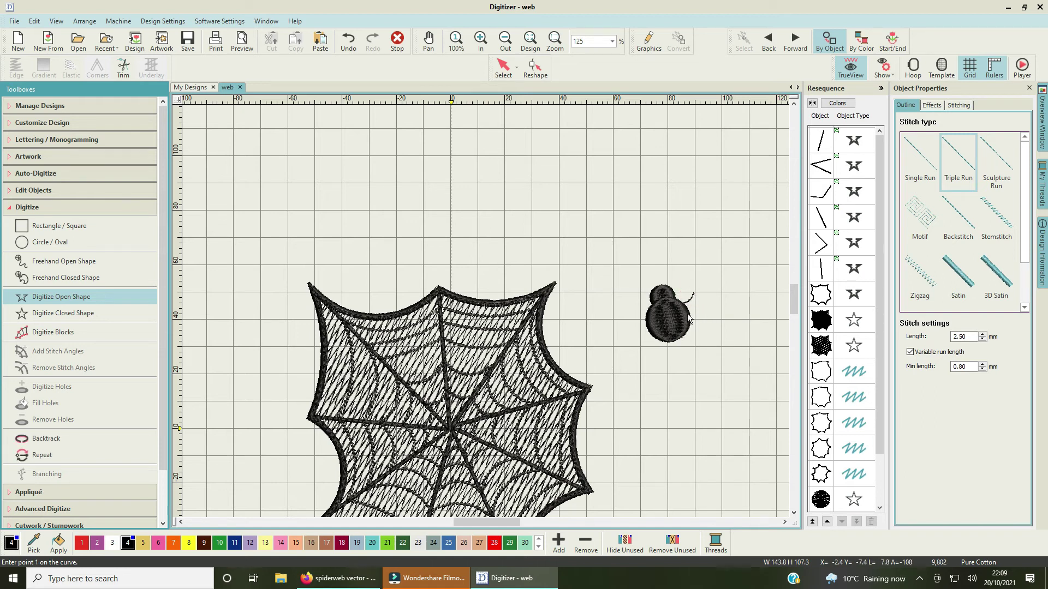
click(689, 311)
click(708, 306)
key(Return)
Step: Add two more curved Triple Run legs below them on the lower right edge of the spider's body
click(688, 323)
click(700, 322)
key(Return)
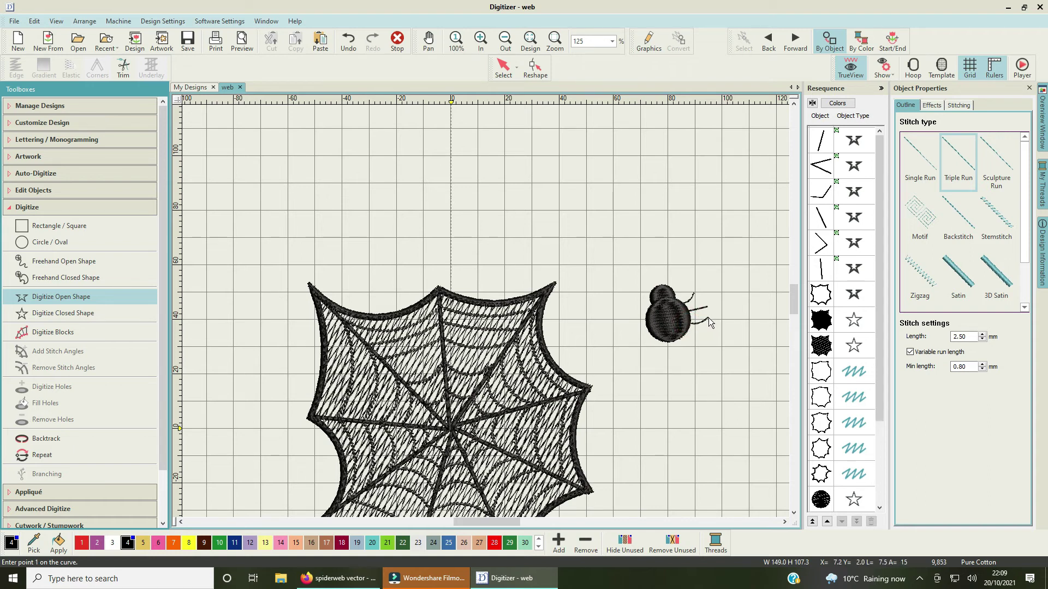
click(677, 331)
click(685, 333)
click(702, 335)
key(Return)
Step: Group the four new leg objects
drag(882, 280, 839, 475)
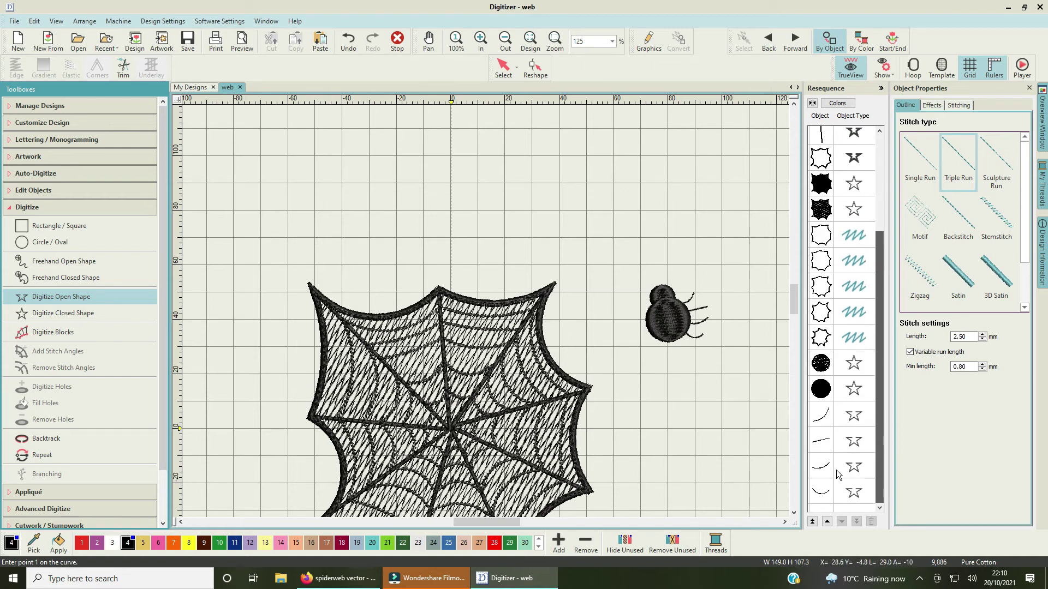
click(822, 420)
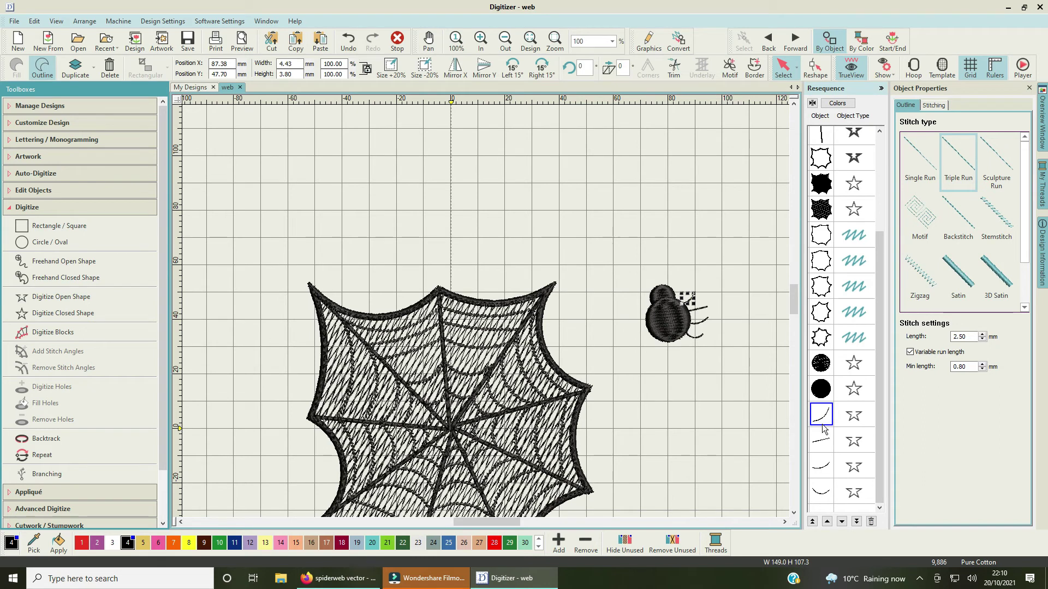
shift+click(825, 500)
right_click(841, 459)
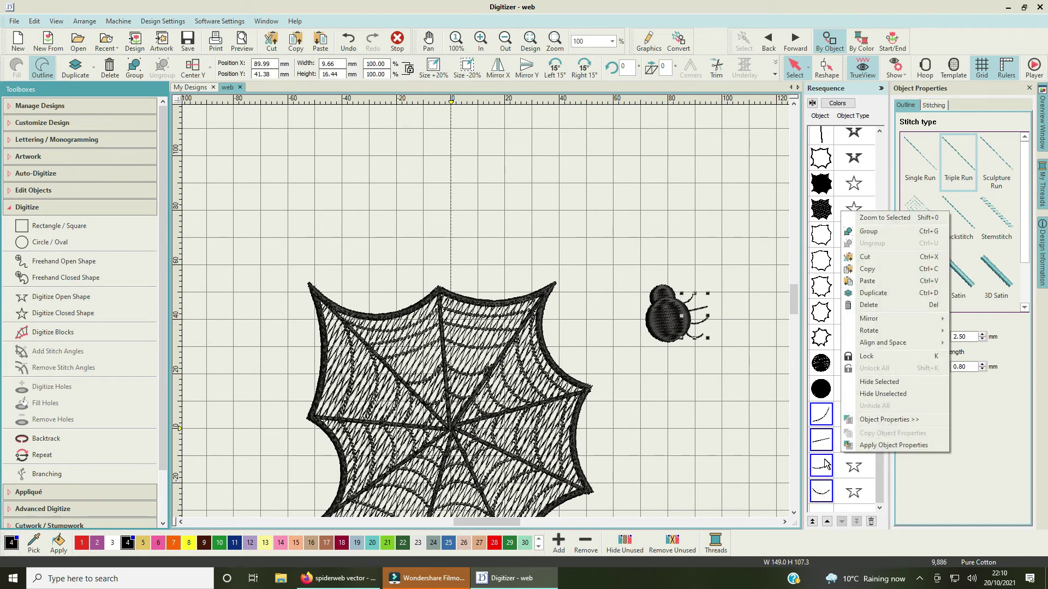
right_click(826, 464)
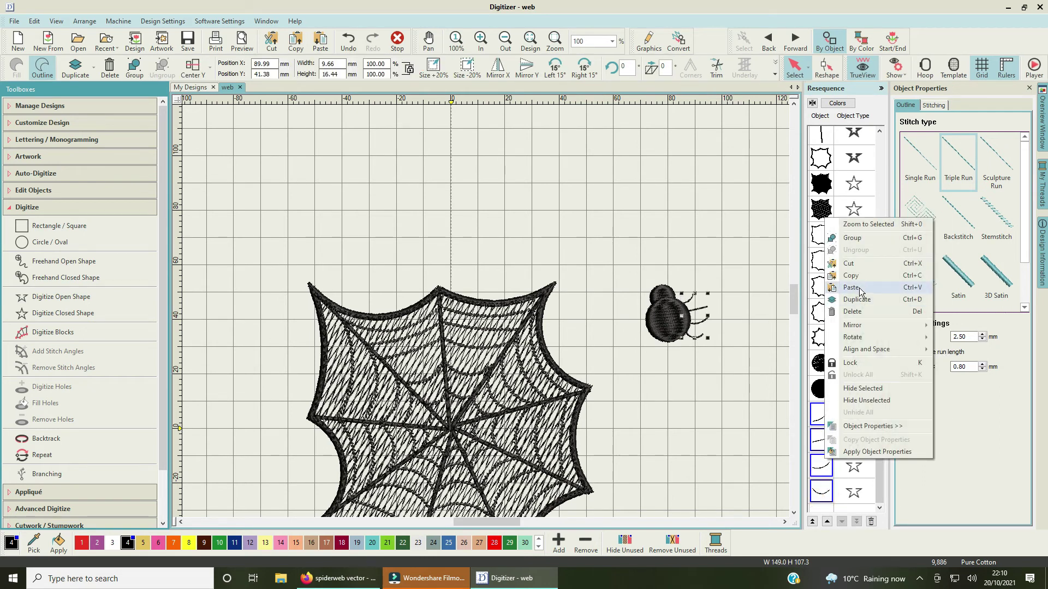
click(861, 240)
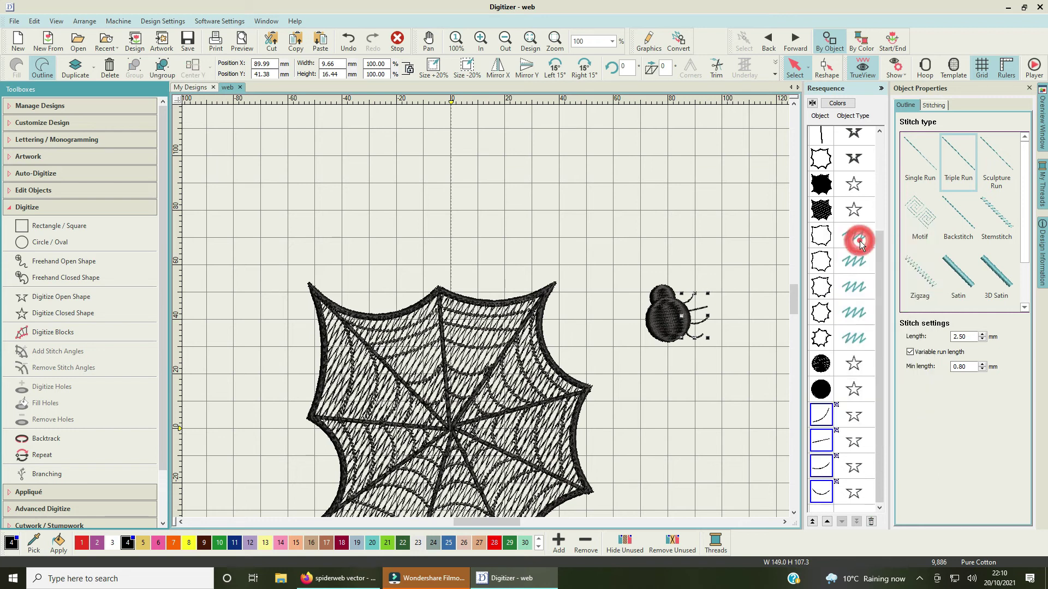
Step: Place a horizontally mirrored duplicate of the leg group on the left side of the spider's body
right_click(824, 429)
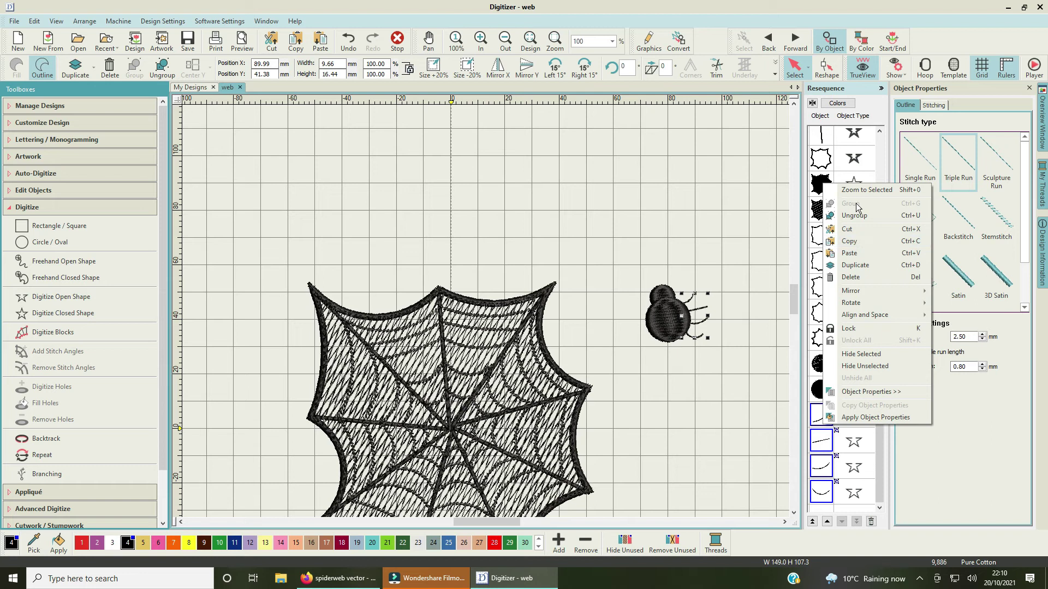
click(855, 267)
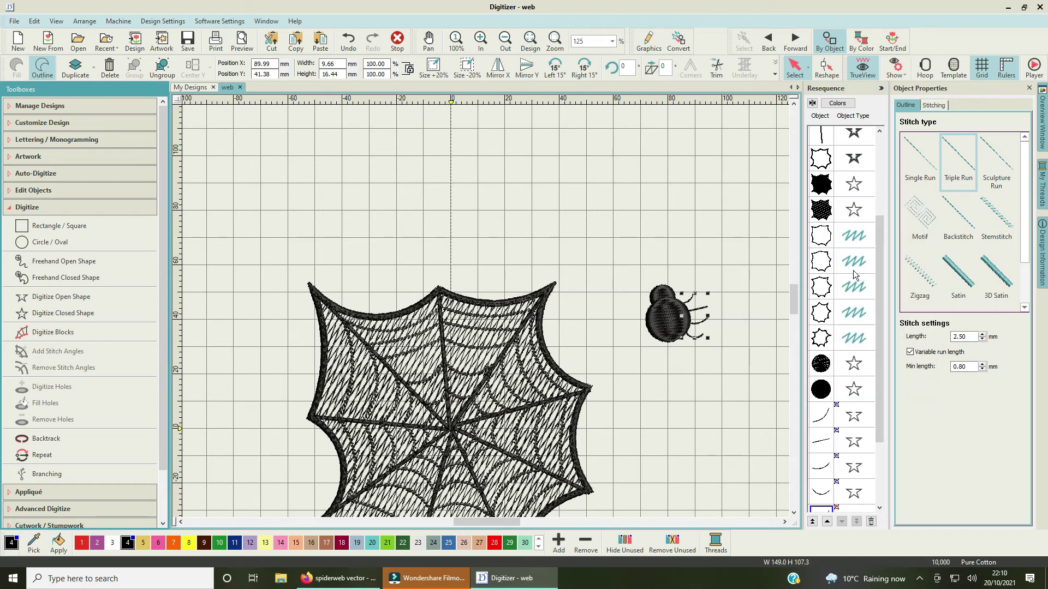
scroll(879, 262, down, 2)
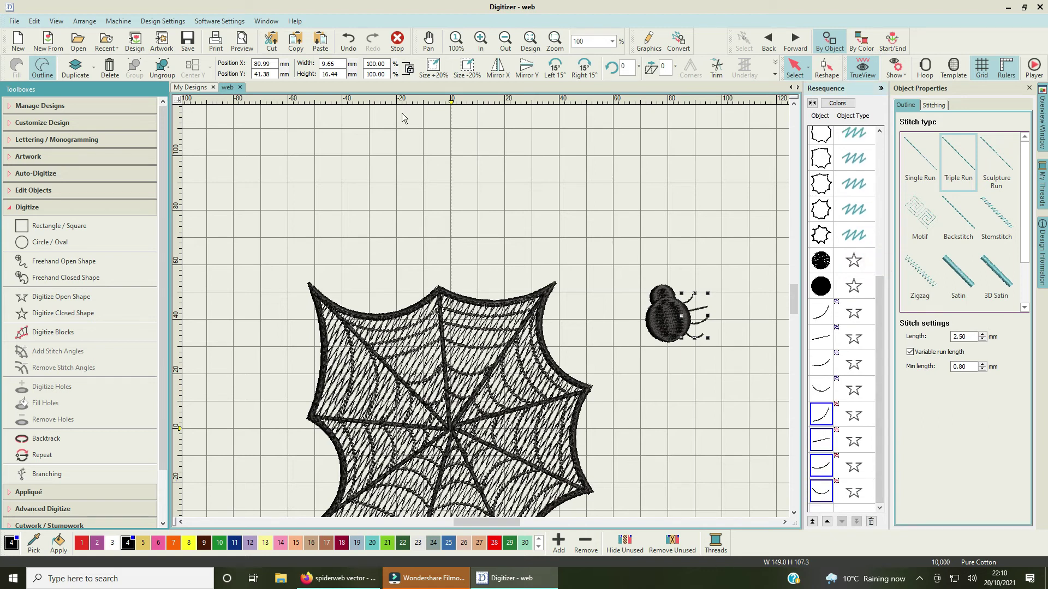
click(499, 67)
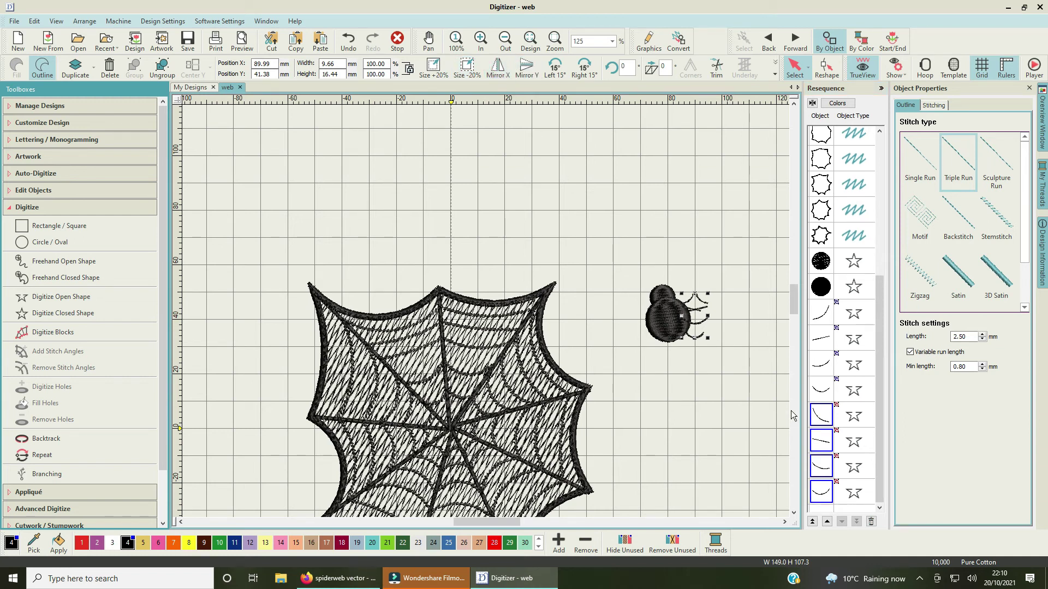
drag(698, 309, 645, 305)
click(735, 245)
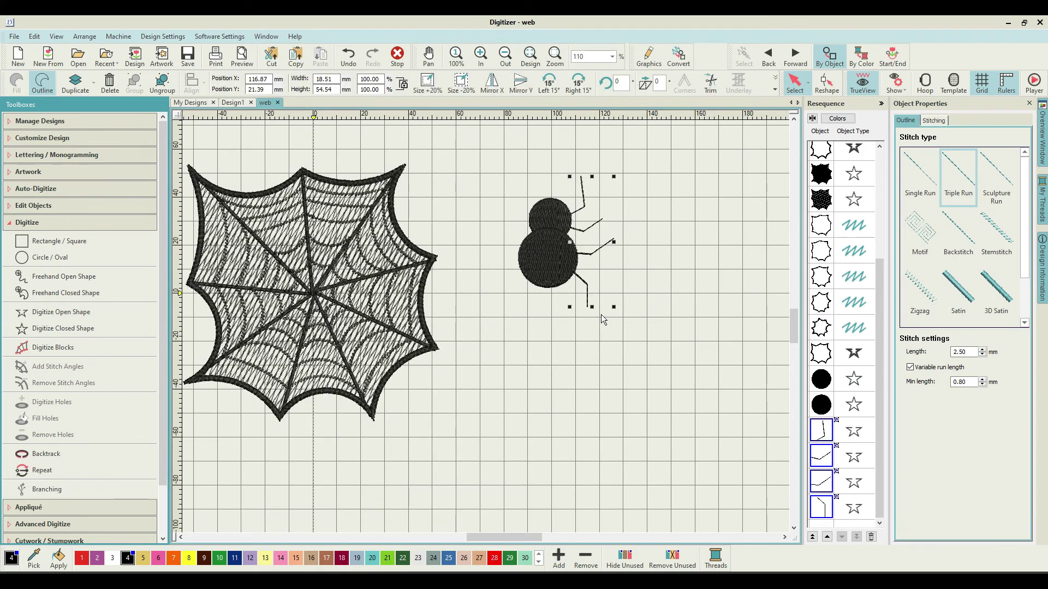
Step: Duplicate the larger spider's four bent right legs and place the horizontally mirrored copy on the body's left side
right_click(601, 255)
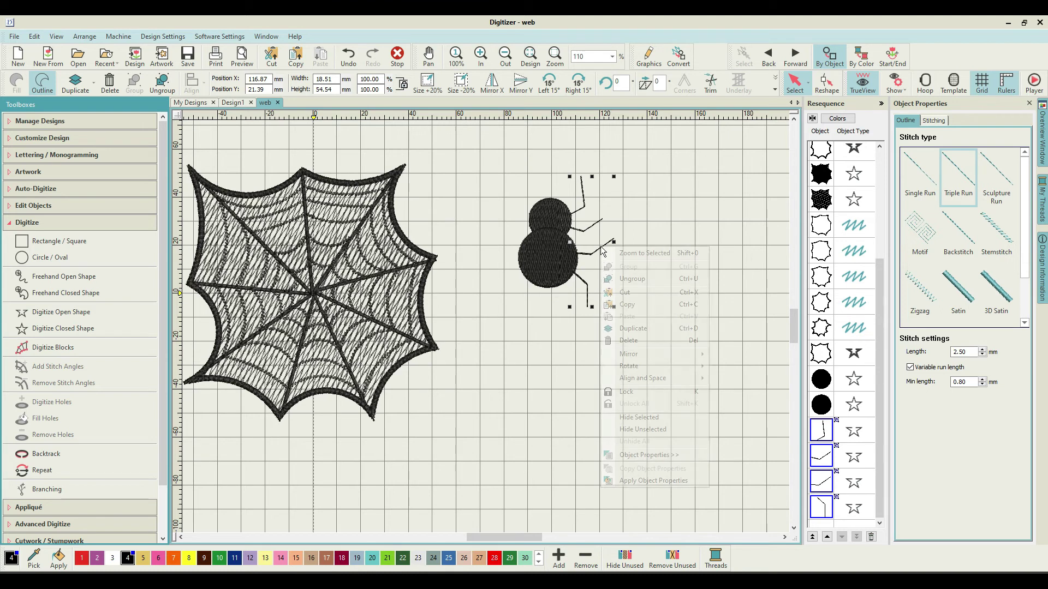
click(640, 329)
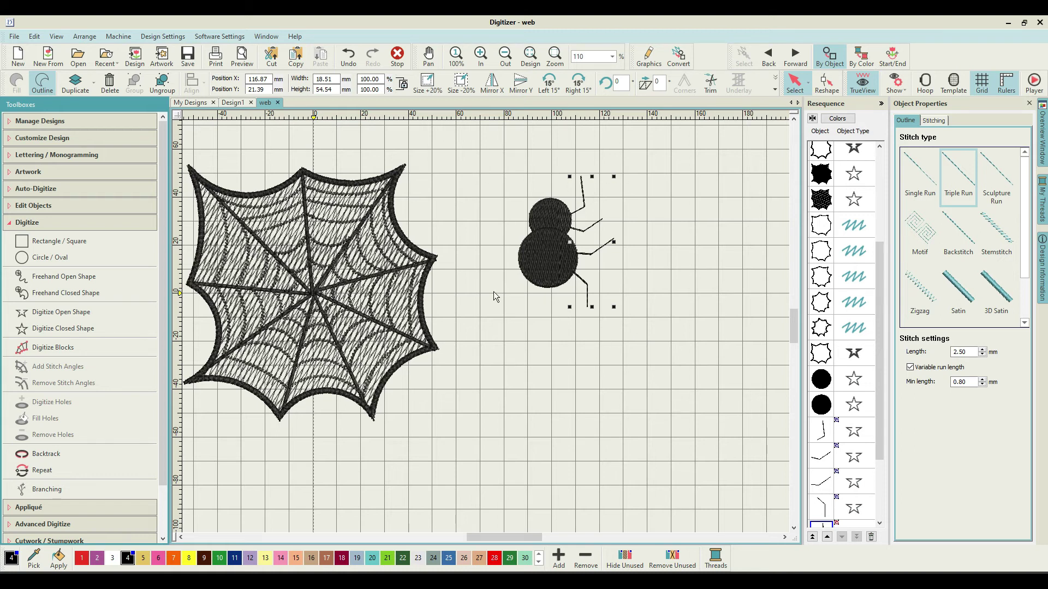
click(493, 87)
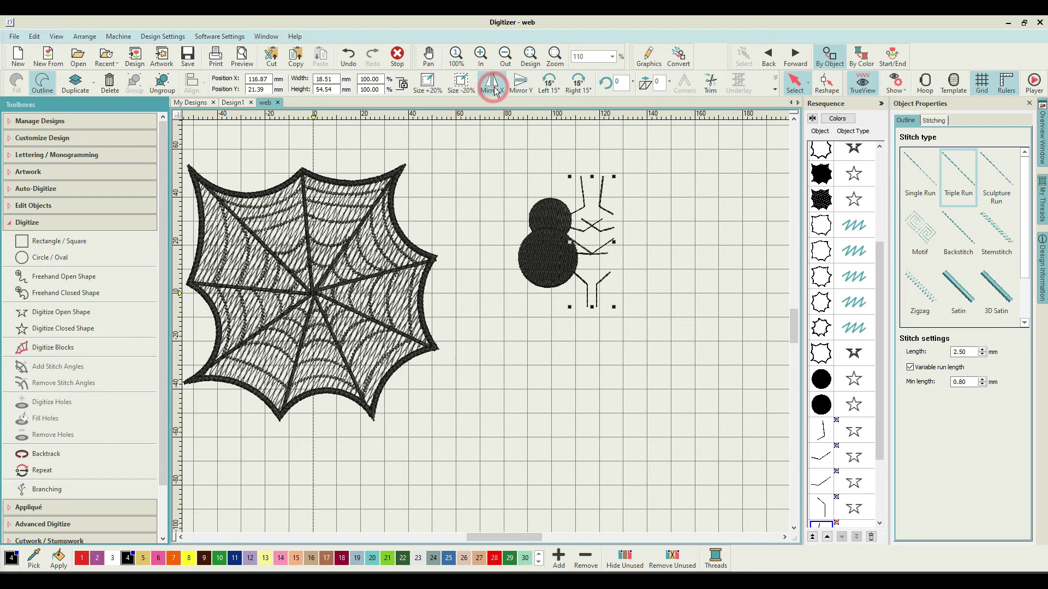
drag(878, 254, 877, 320)
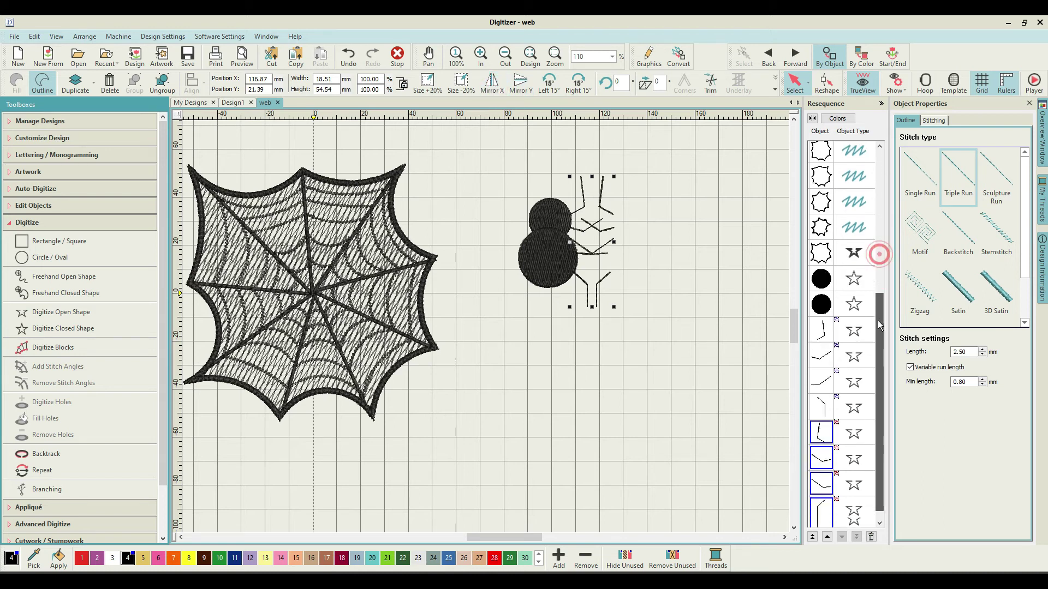
click(826, 457)
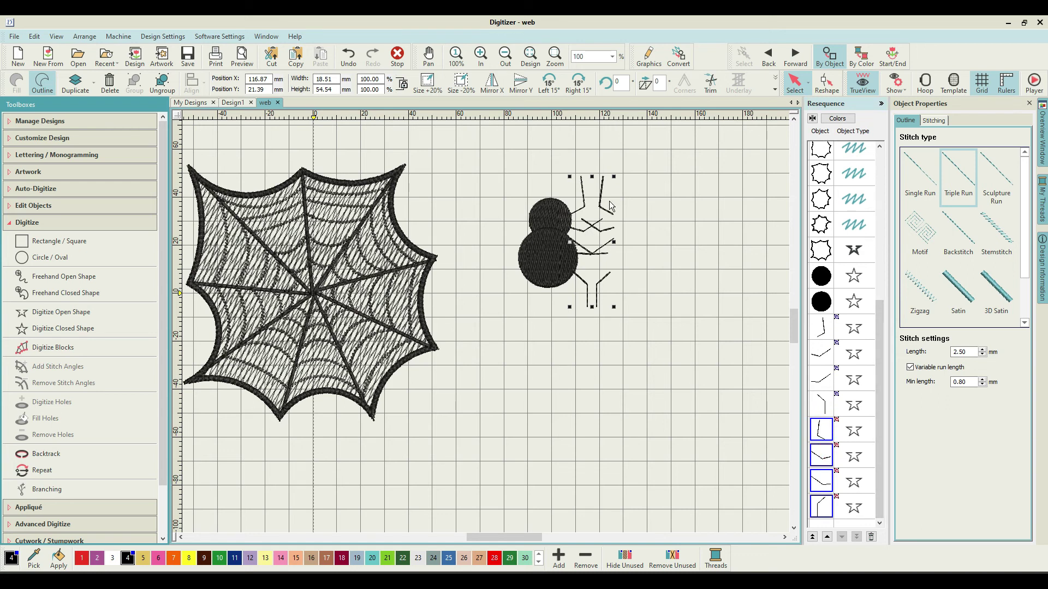
drag(605, 211, 521, 212)
click(698, 239)
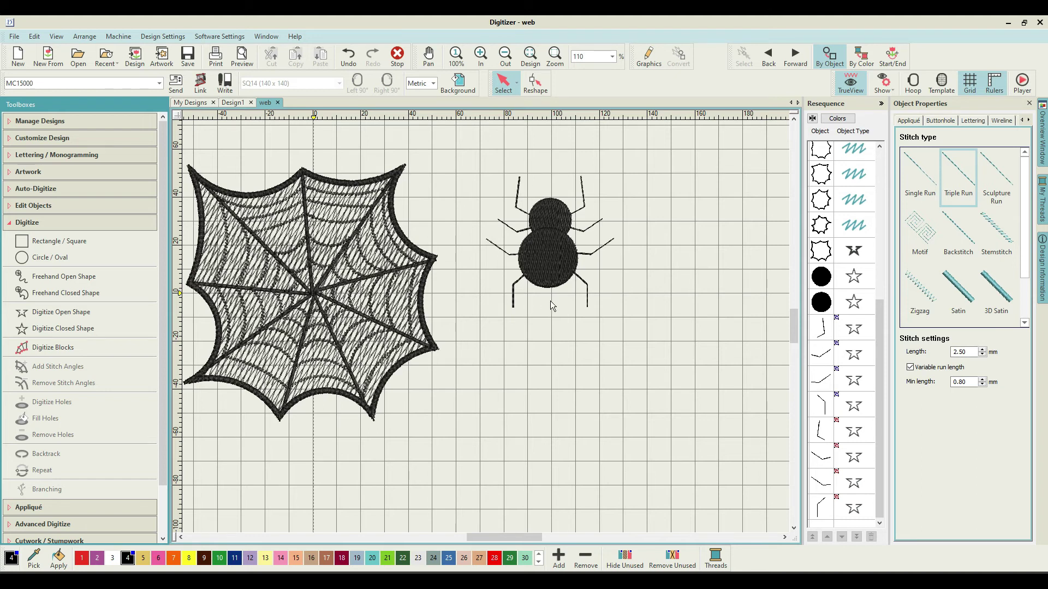
click(553, 264)
click(552, 218)
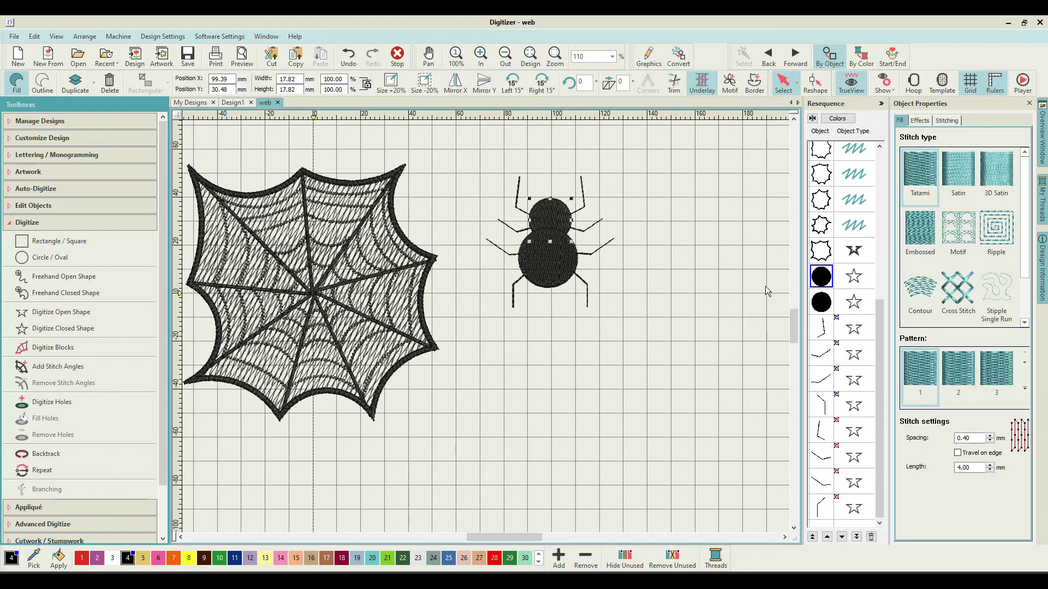
right_click(827, 271)
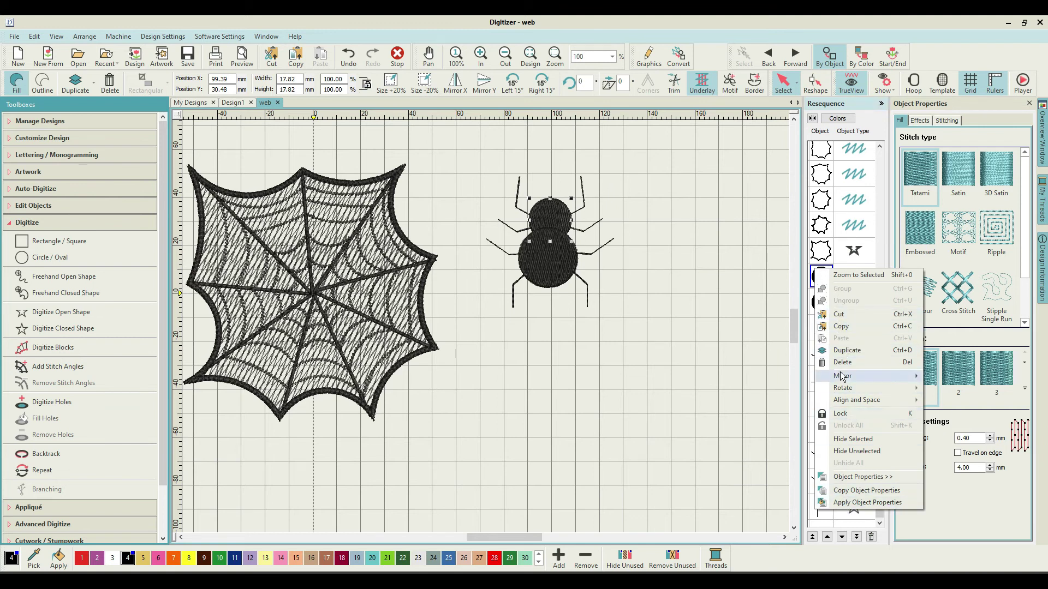
click(690, 327)
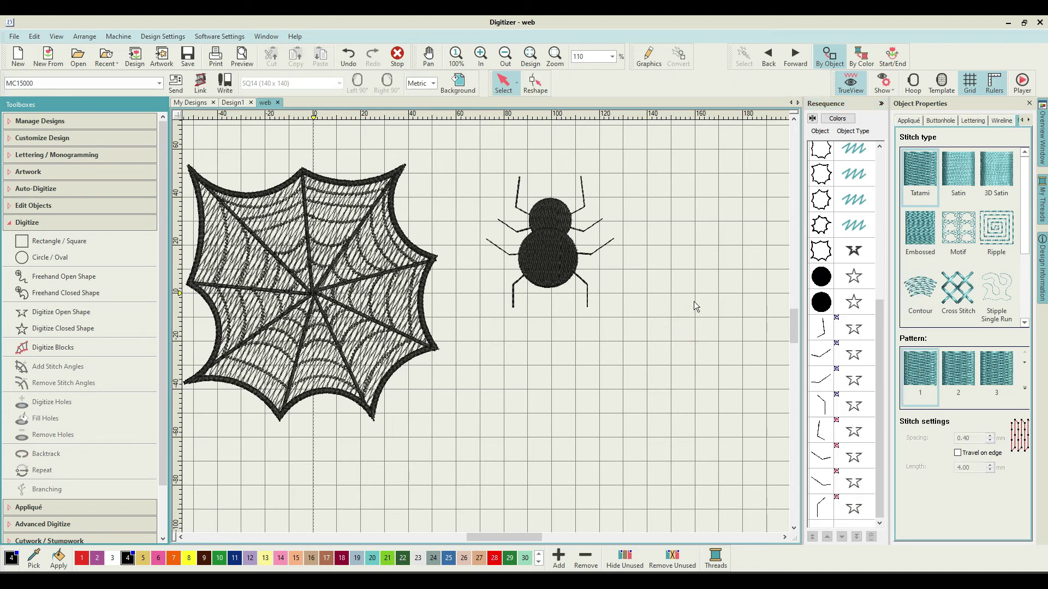
Step: Group the spider's two body circles and shrink the group proportionally to about 14 mm wide and 21 mm high
click(823, 276)
ctrl+click(821, 303)
right_click(822, 304)
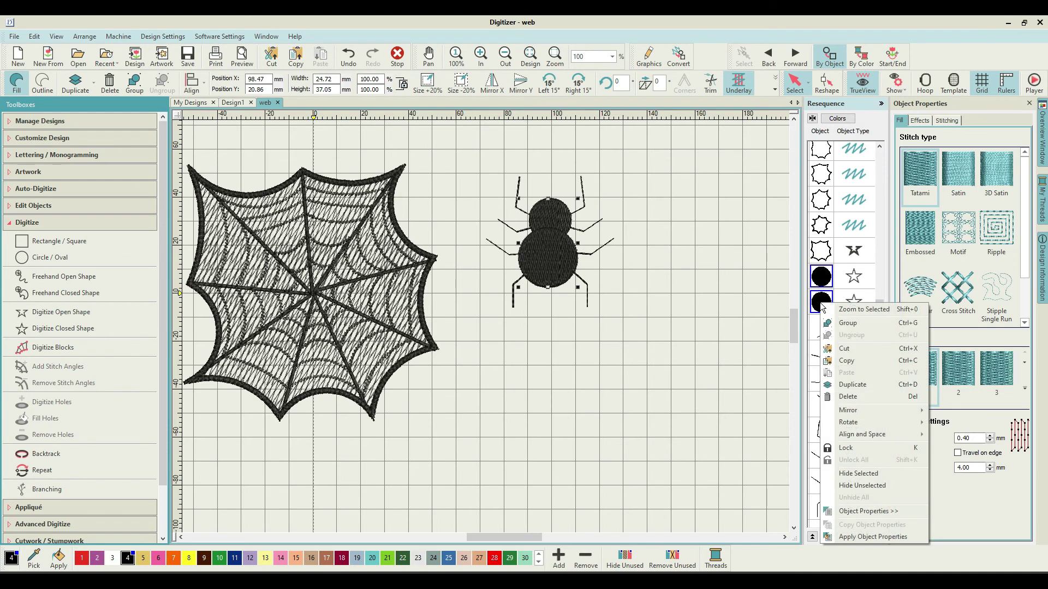
click(848, 323)
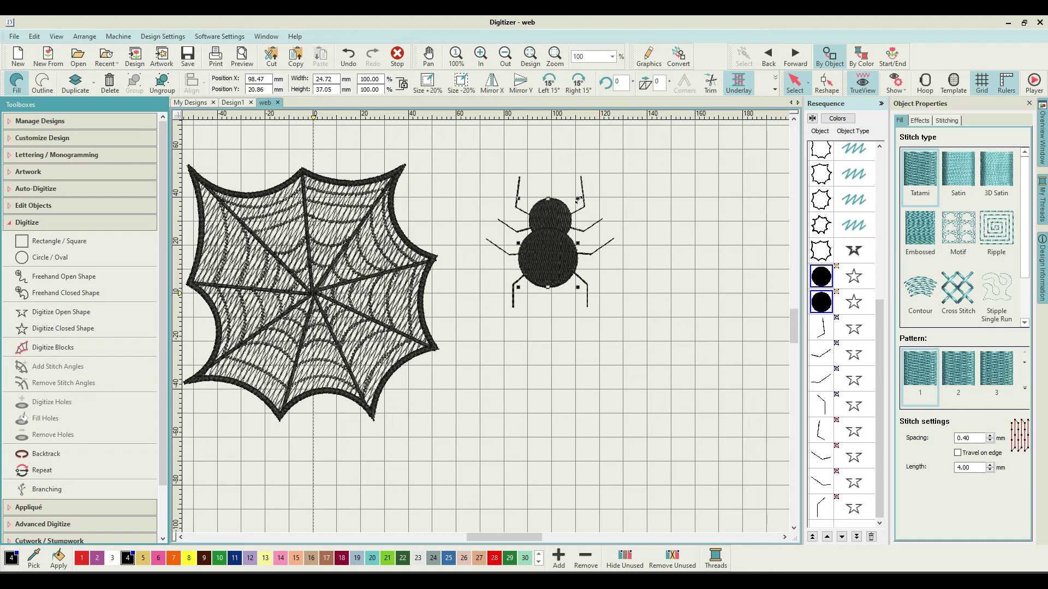
drag(581, 200, 570, 211)
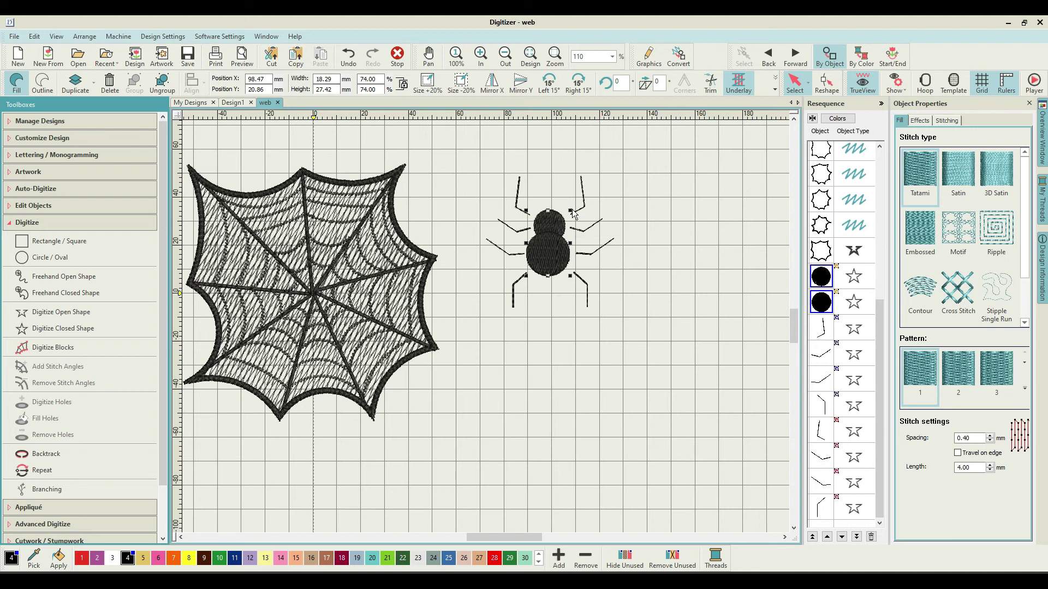
drag(570, 211, 567, 220)
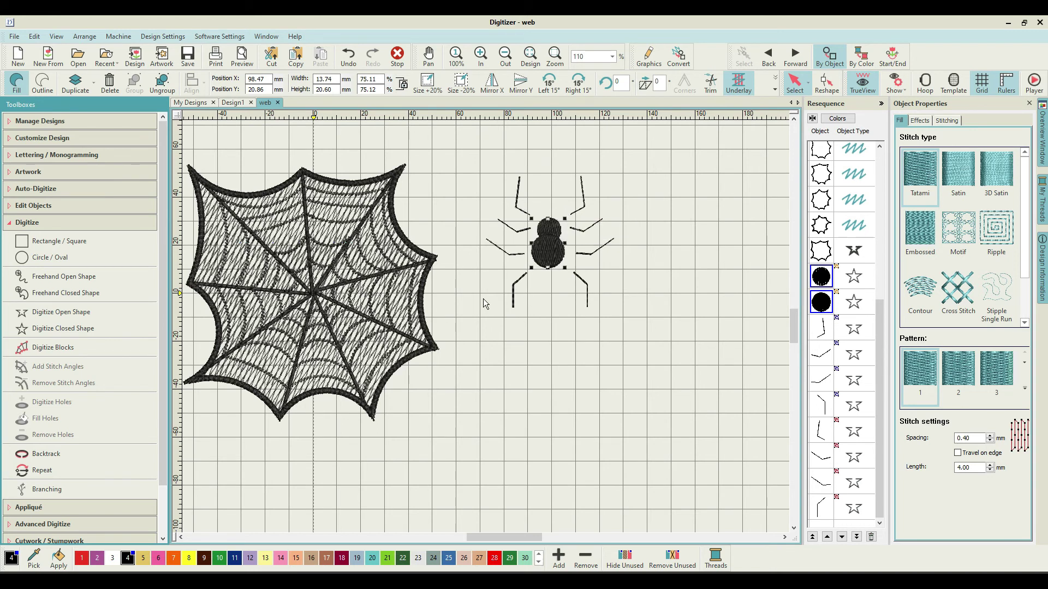
Step: Move the right leg group inward to the reduced body, at about X 111.4 and Y 20.0 mm, and ungroup it
click(587, 228)
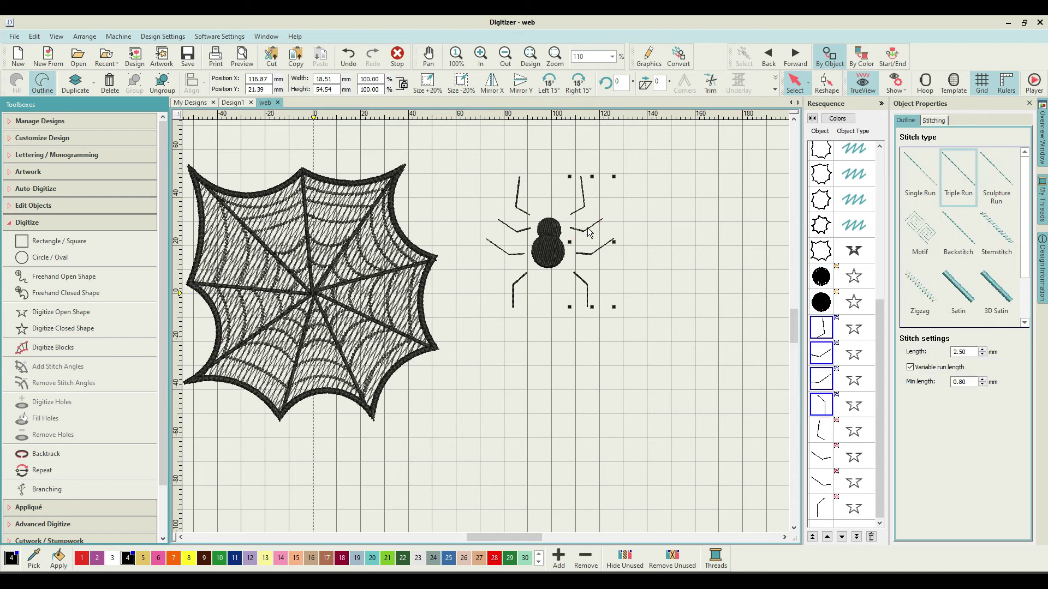
drag(589, 232, 587, 228)
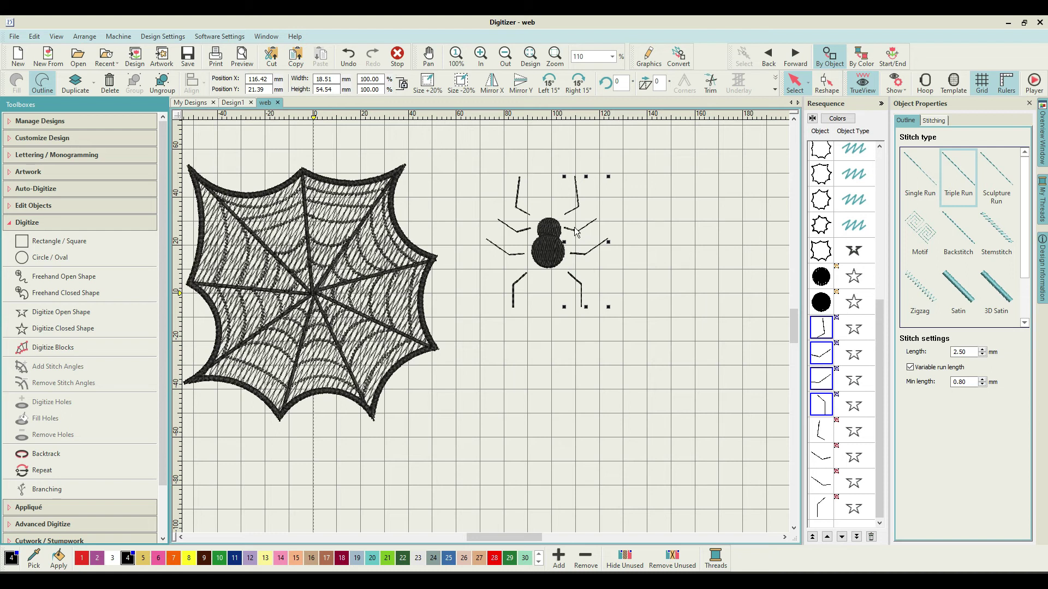
drag(574, 234, 568, 239)
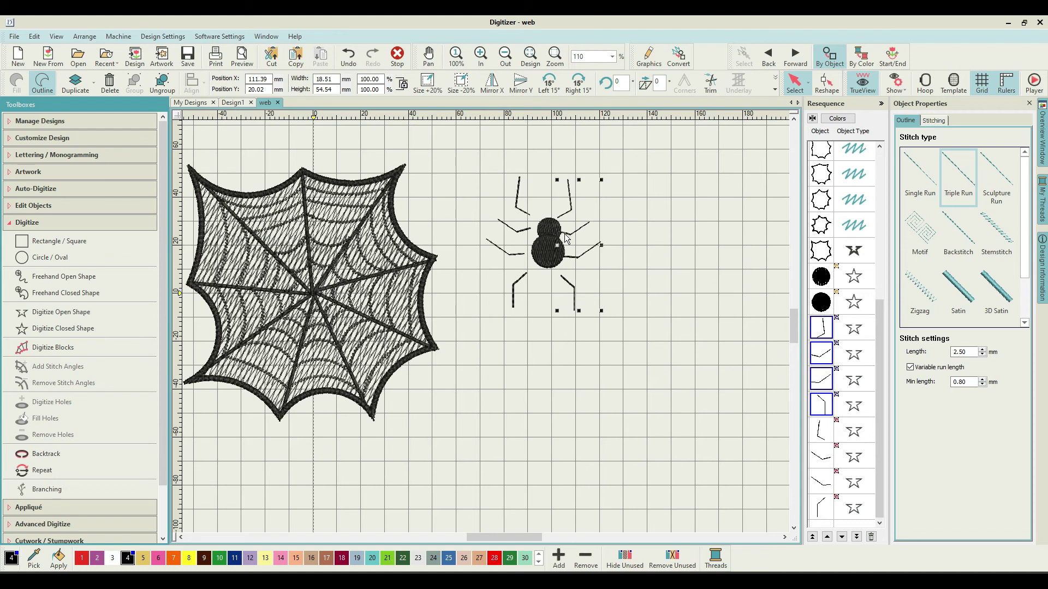
right_click(821, 327)
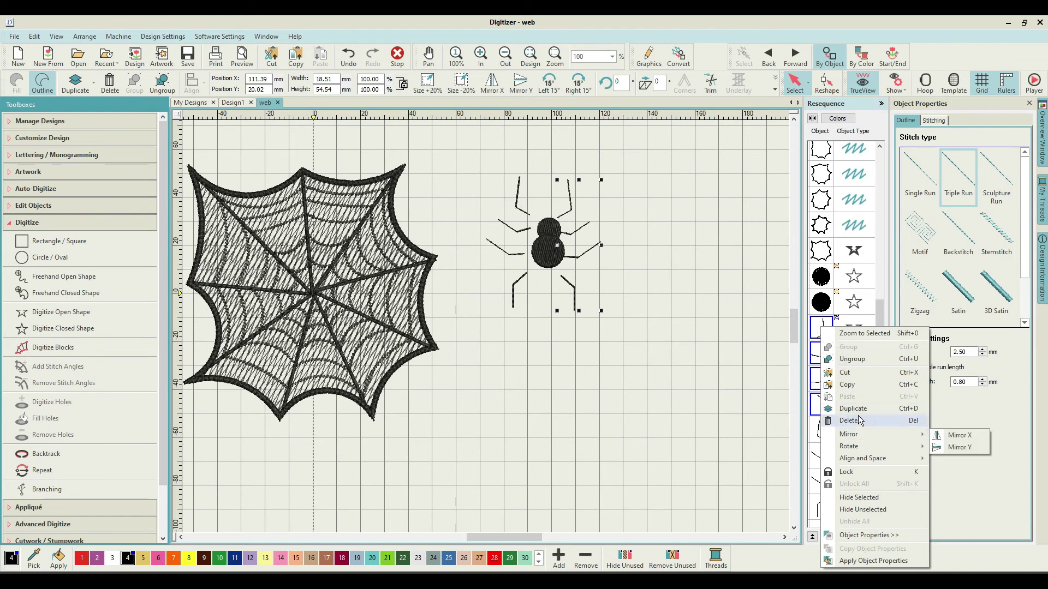
click(853, 359)
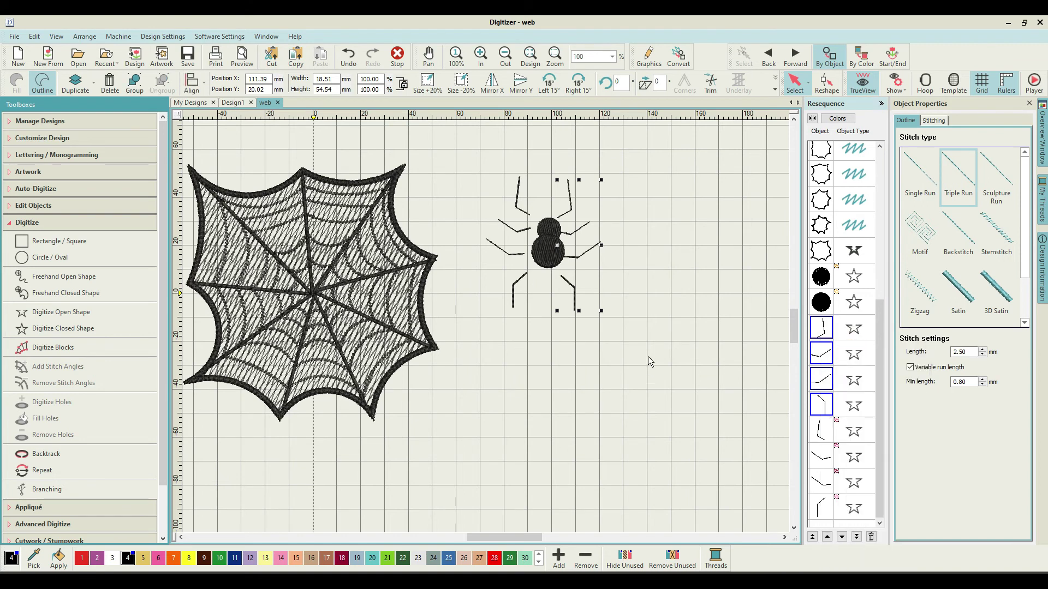
click(653, 328)
Step: Move the spider's four right legs individually inward so their inner ends meet the reduced body
click(568, 214)
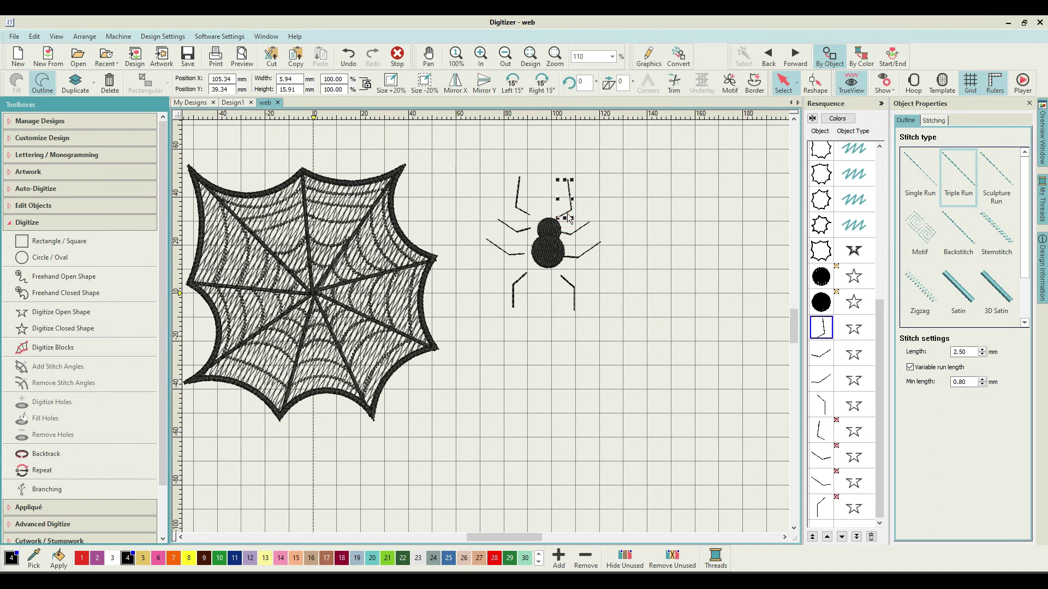
drag(567, 214, 561, 227)
click(570, 235)
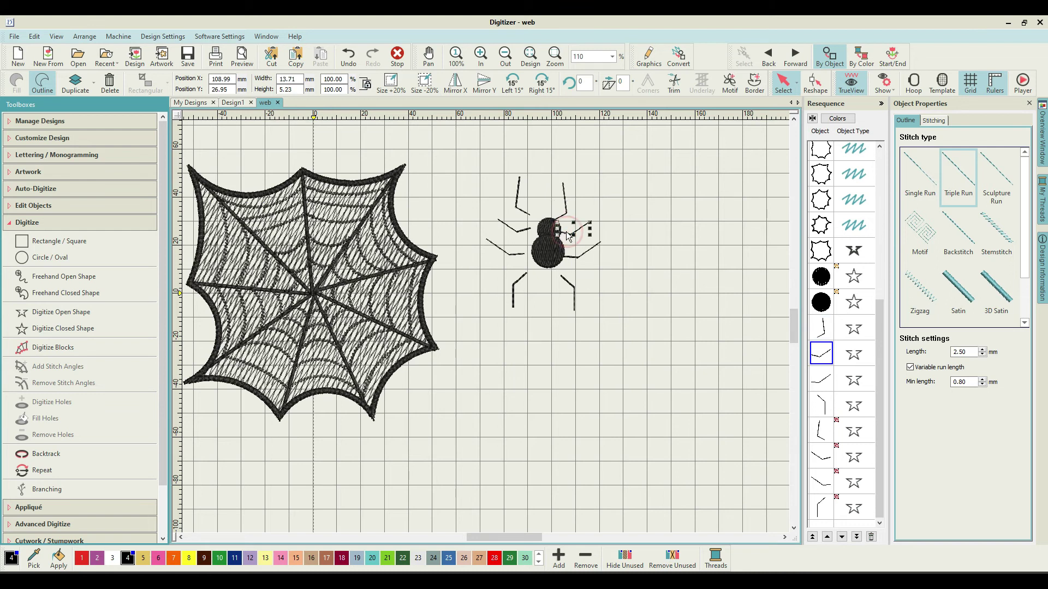
drag(566, 232, 568, 260)
click(571, 257)
click(568, 282)
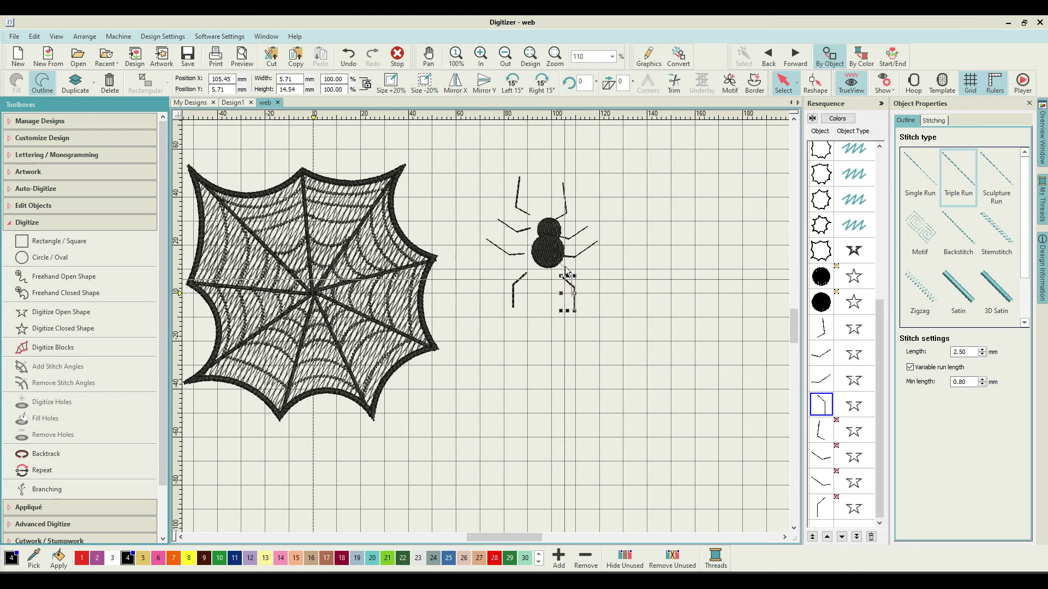
click(633, 252)
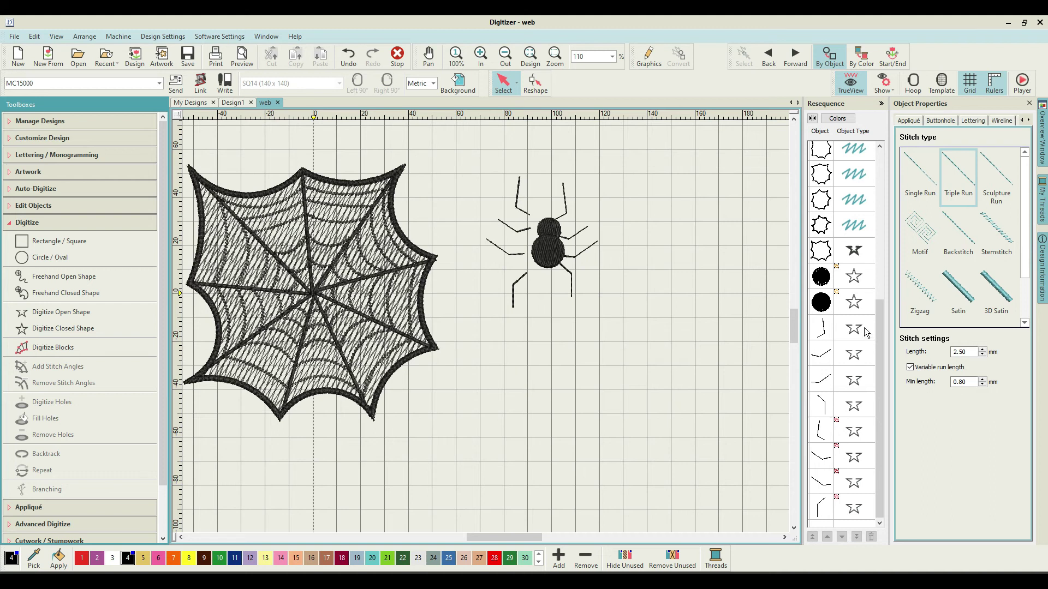
Step: Select all four repositioned right legs of the spider and group them
click(562, 204)
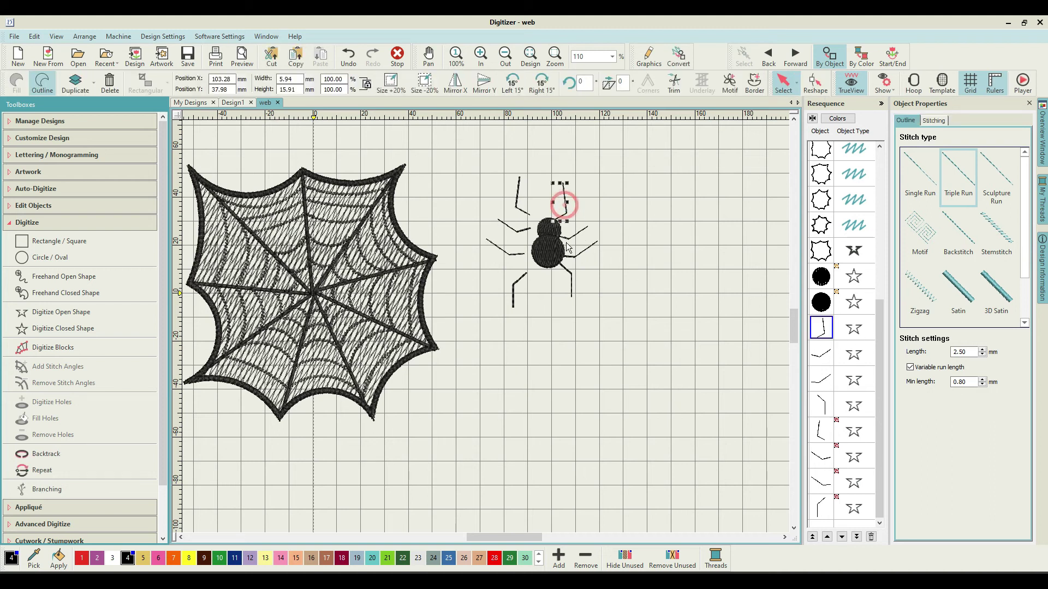
click(570, 235)
click(571, 252)
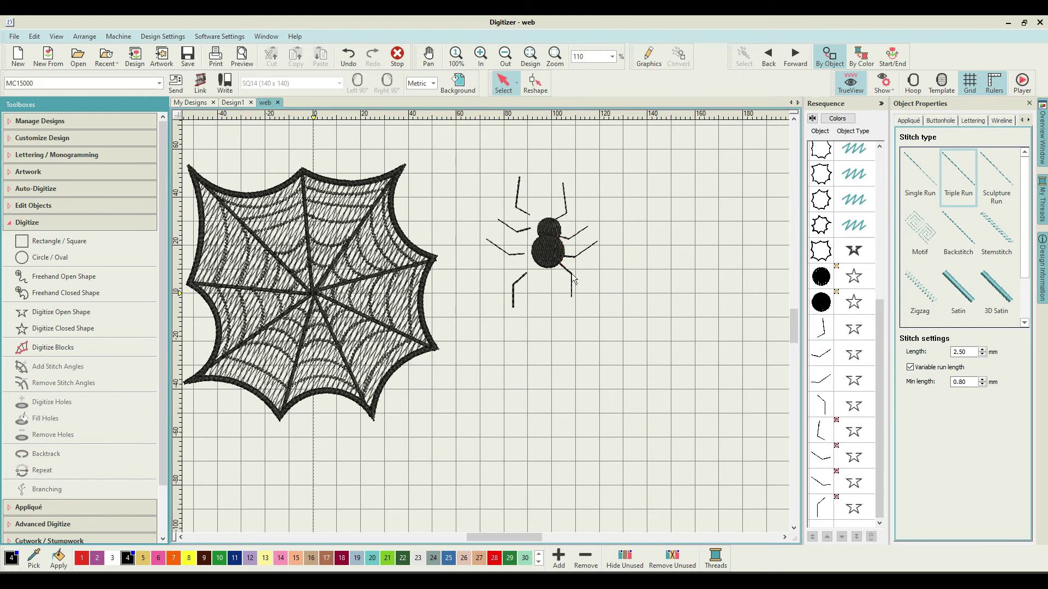
click(563, 215)
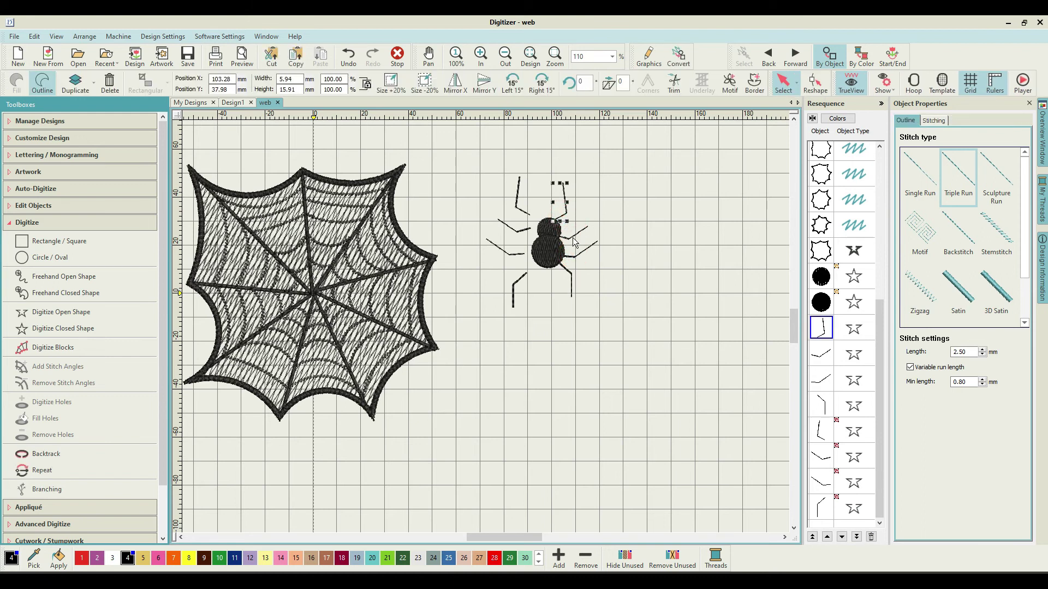
ctrl+click(571, 236)
ctrl+click(573, 258)
ctrl+click(569, 275)
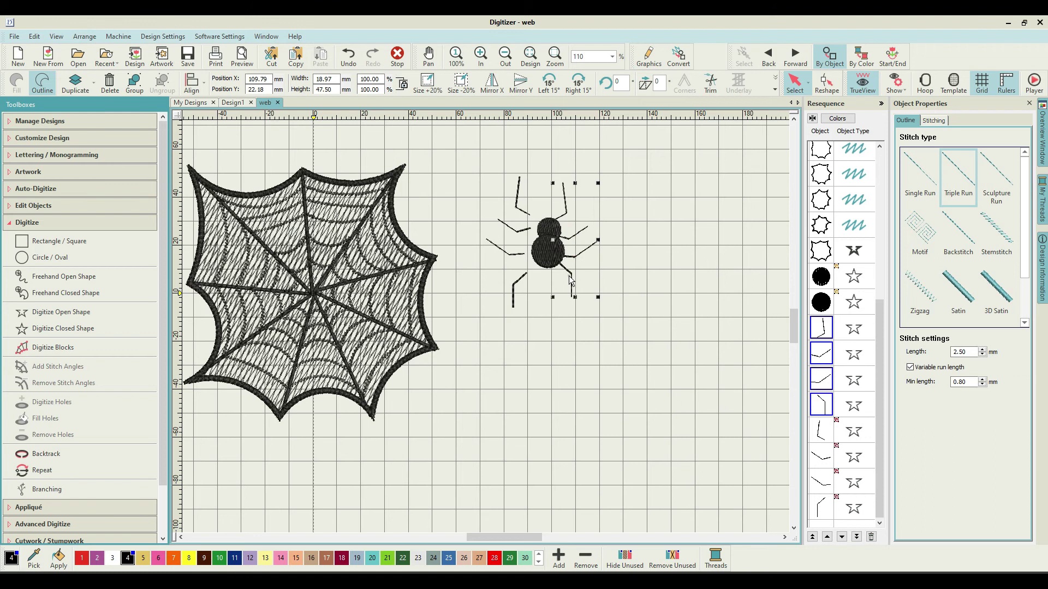
right_click(829, 363)
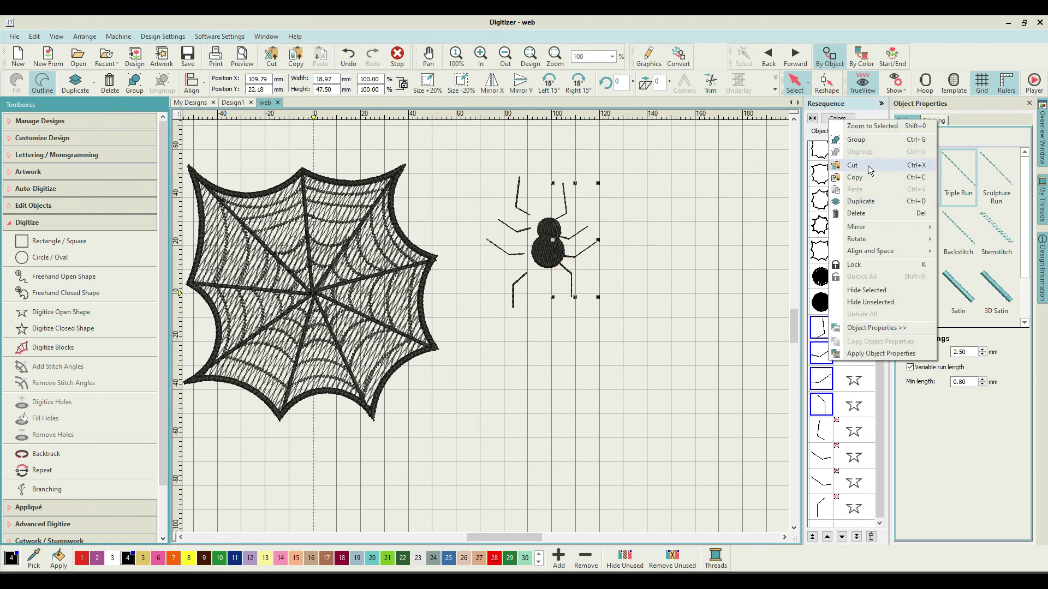
click(860, 140)
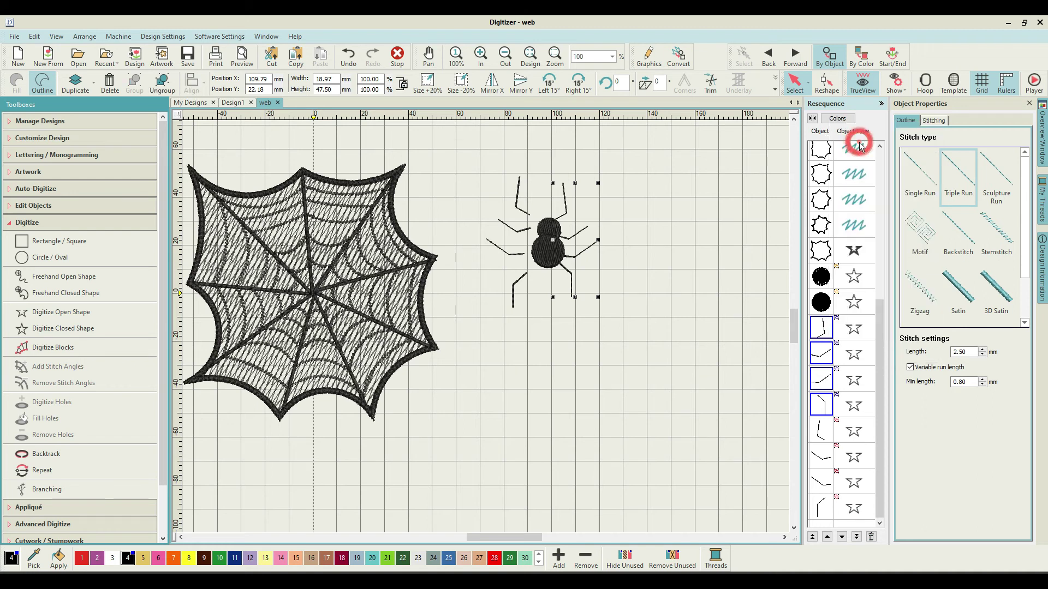
click(748, 245)
Step: Replace the old left leg group with a horizontally mirrored duplicate of the right legs, at about X 85.8 and Y 22.2 mm
click(529, 217)
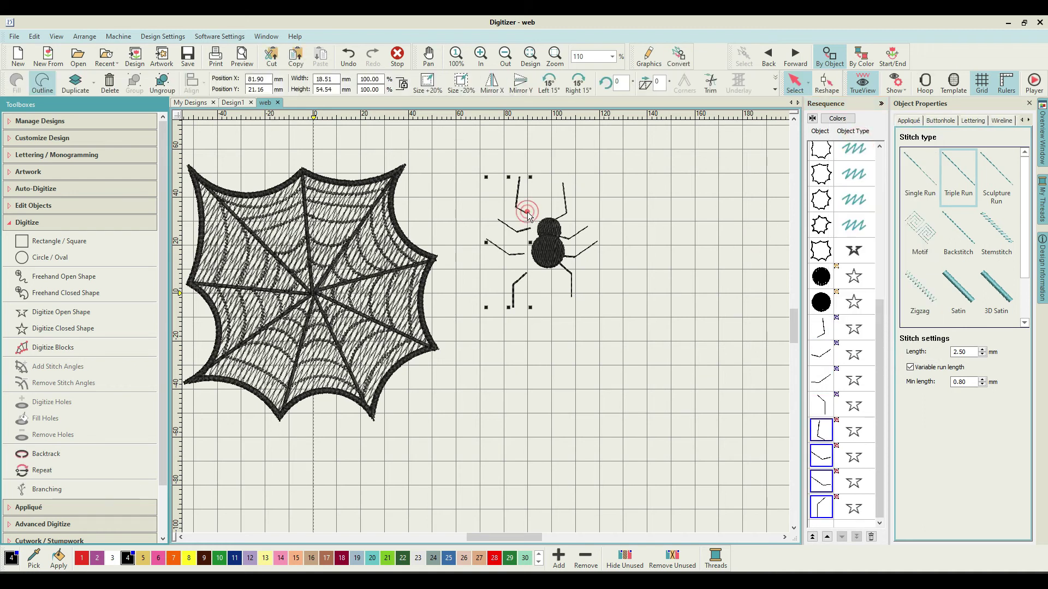
key(Delete)
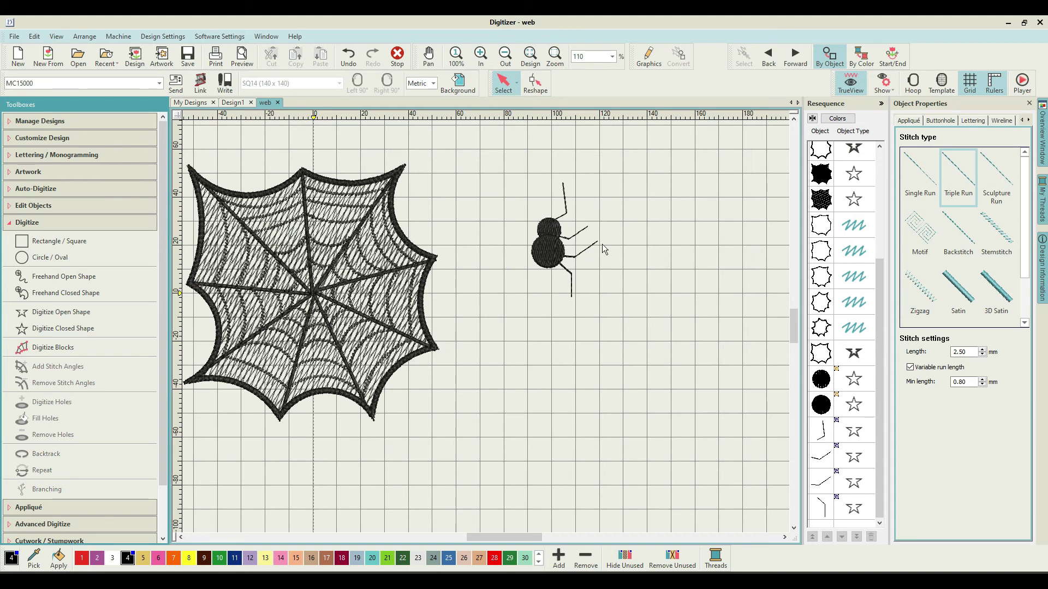
click(576, 239)
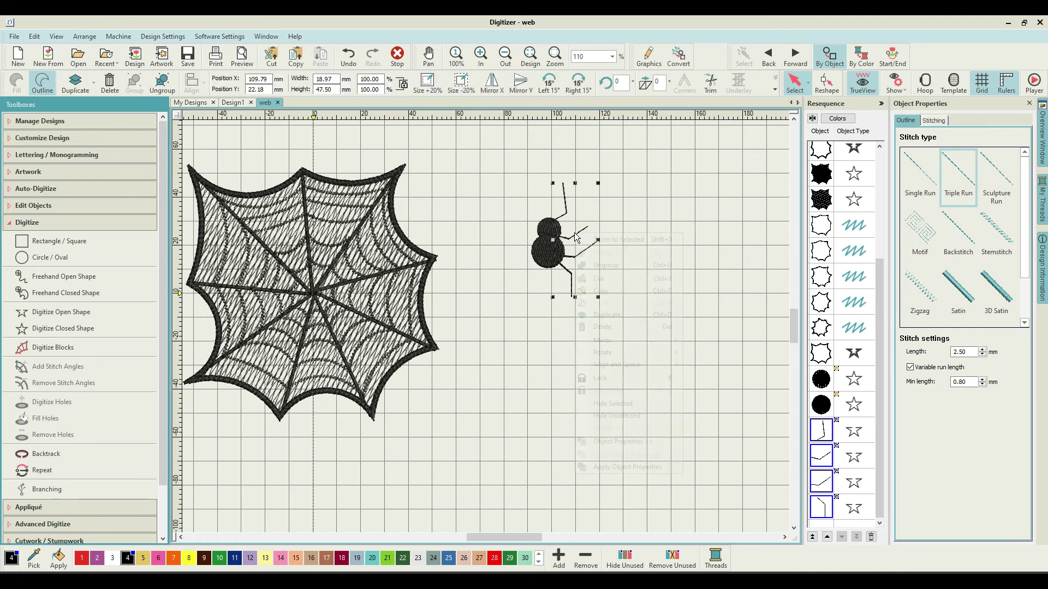
right_click(575, 235)
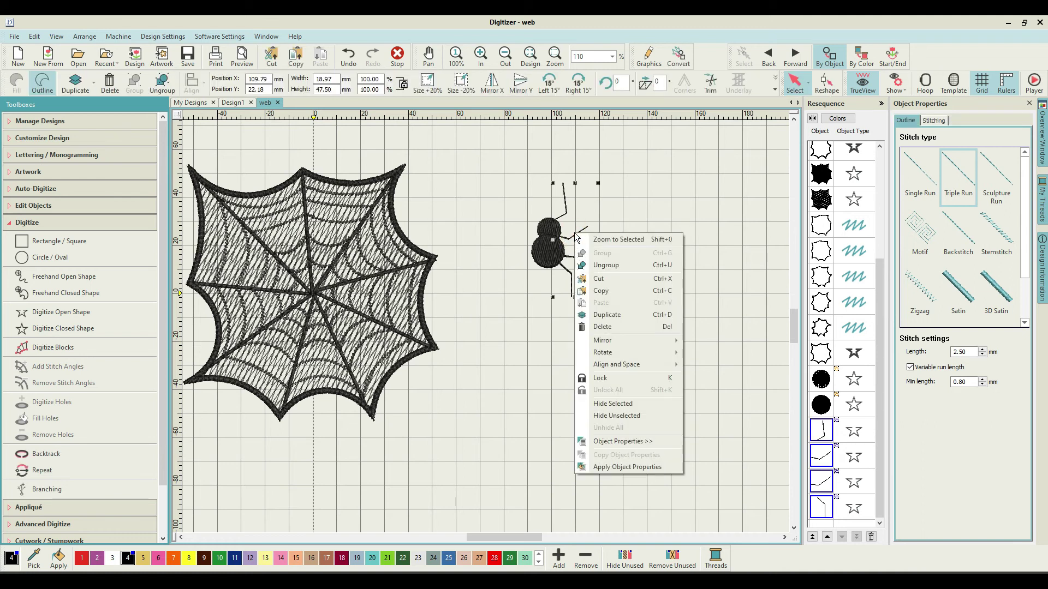
click(616, 317)
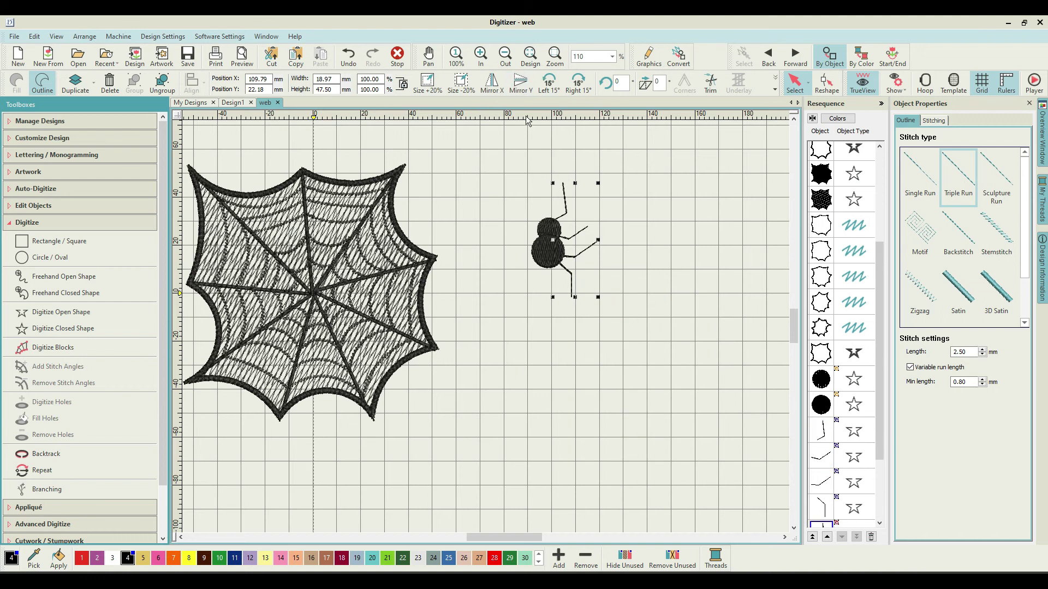
click(494, 91)
drag(588, 236, 532, 241)
click(663, 237)
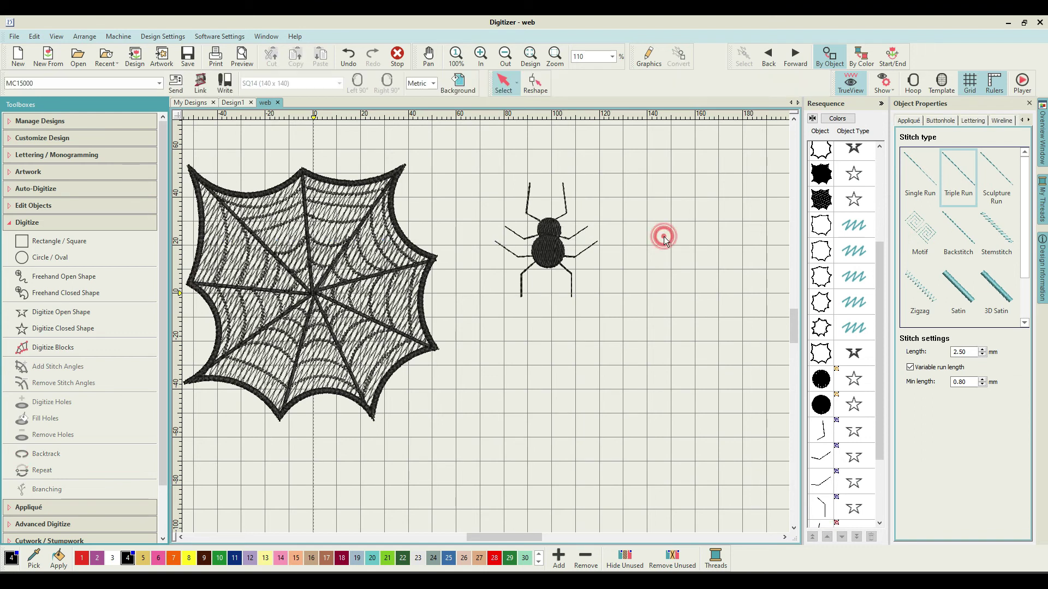
Step: Set up Digitize Open Shape with a Satin outline 1.50 mm wide
drag(876, 260, 886, 353)
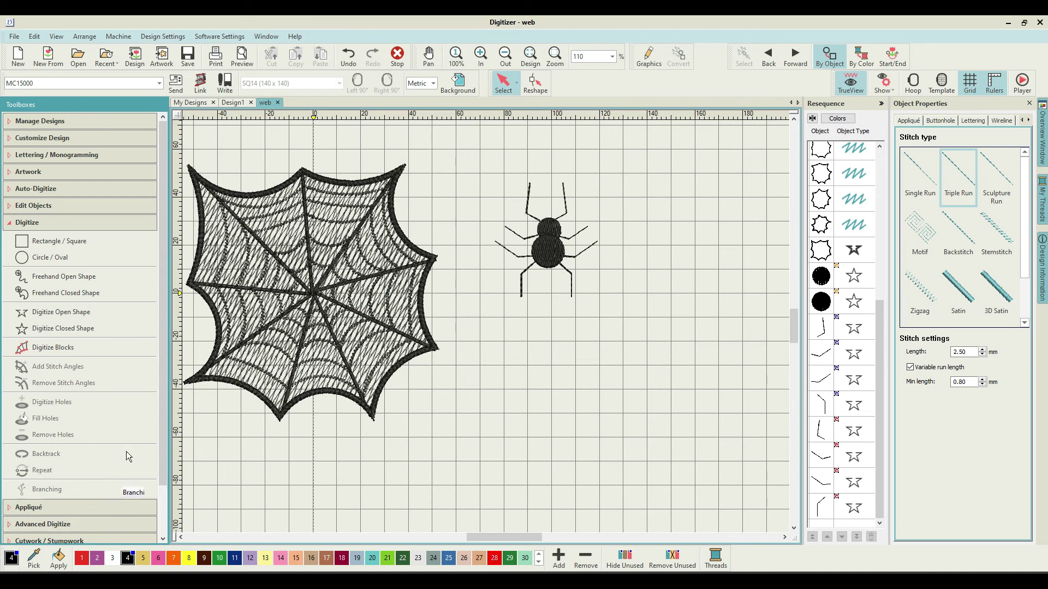
click(34, 311)
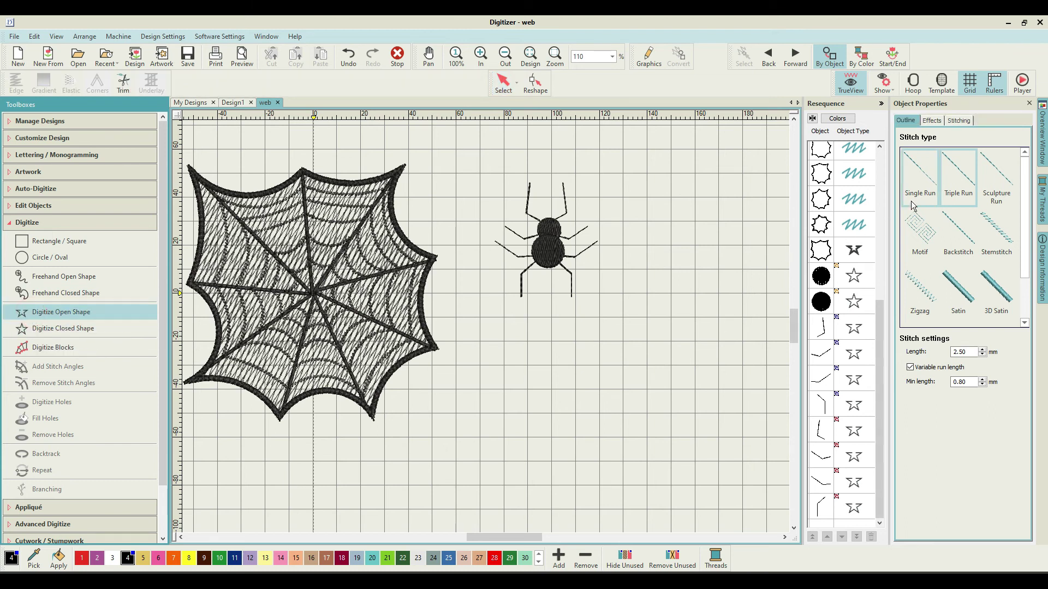
click(964, 297)
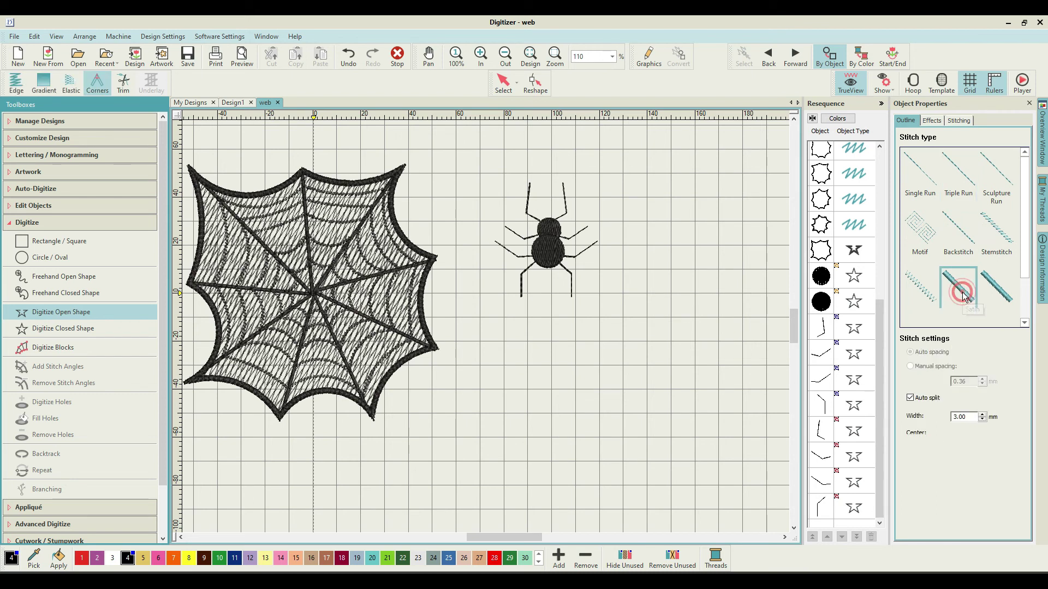
double_click(963, 417)
text(1)
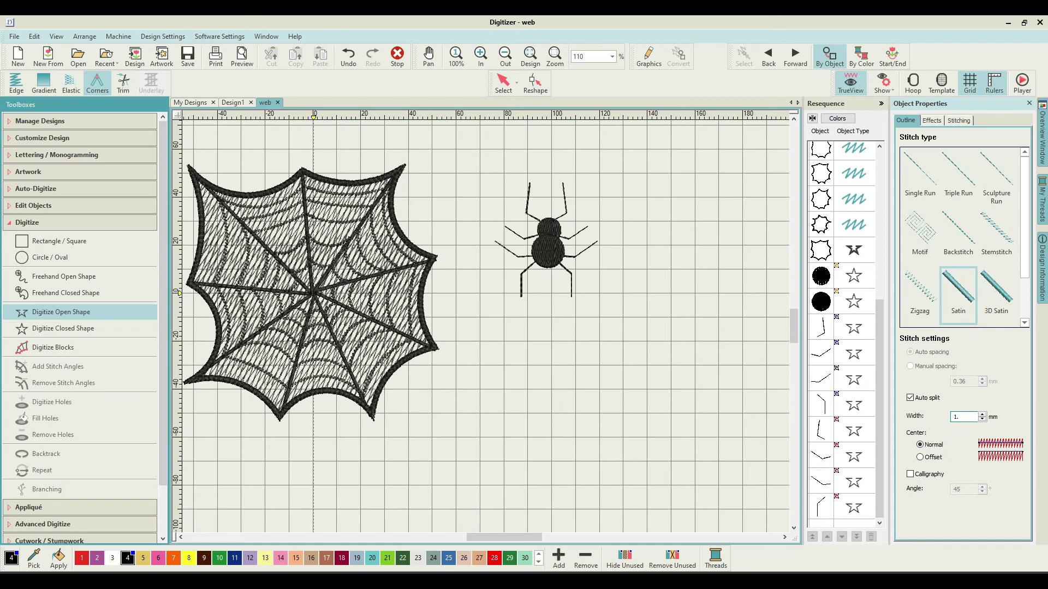
text(.5)
key(Return)
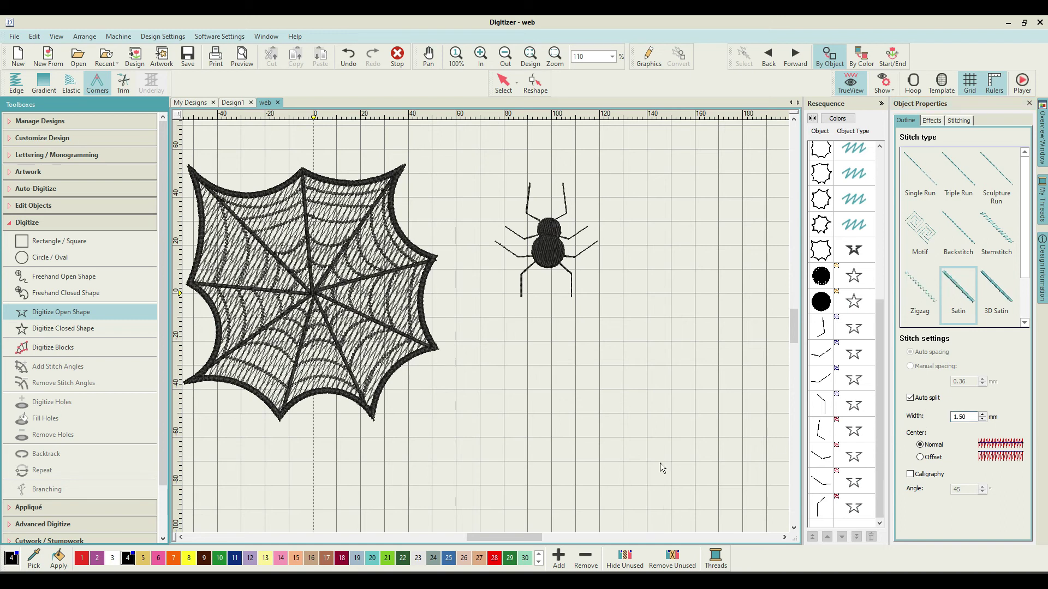
Step: Digitize a small open satin shape about 3.1 mm wide and 3.8 mm high at the top centre of the spider's head
scroll(588, 336, up, 2)
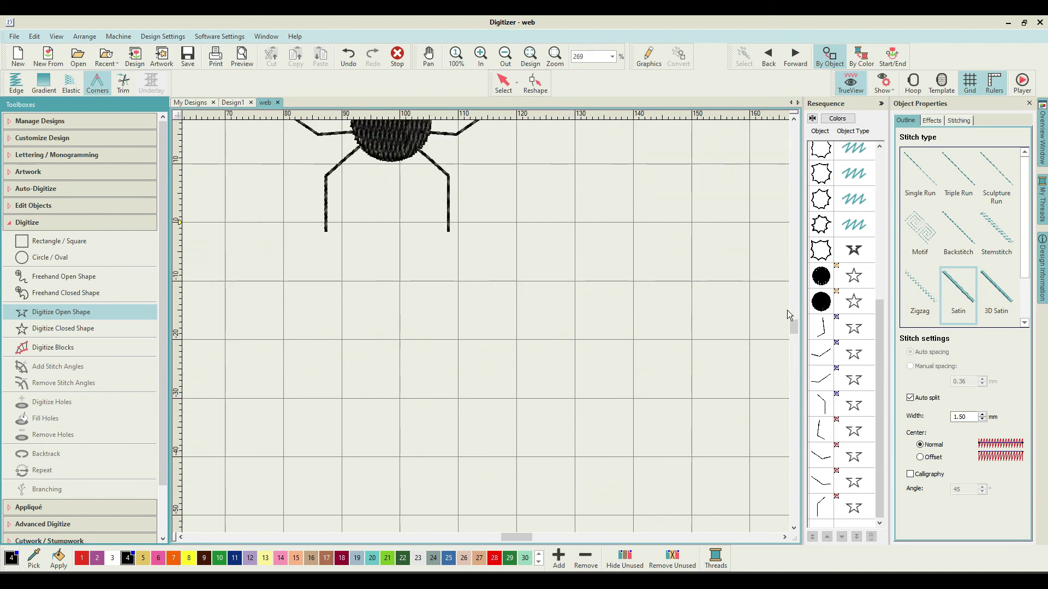
drag(793, 325, 793, 316)
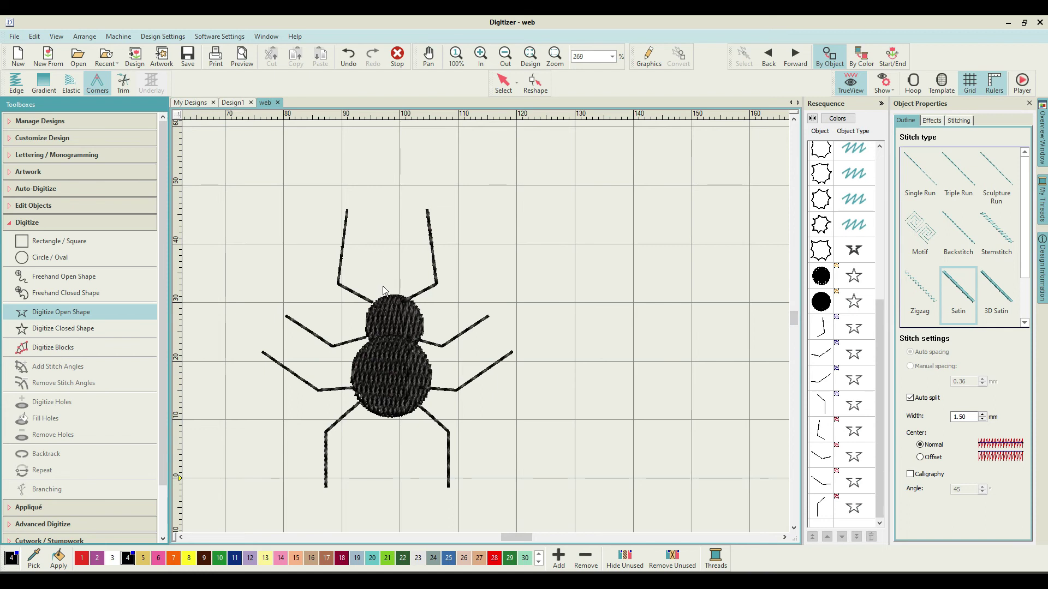
scroll(485, 327, up, 2)
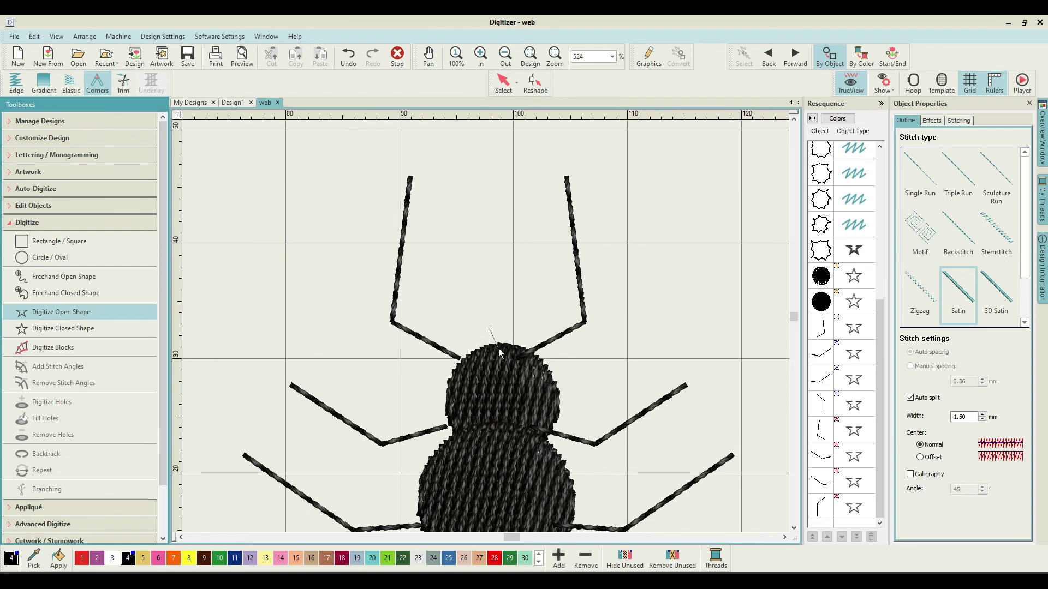
click(504, 348)
click(511, 330)
key(Return)
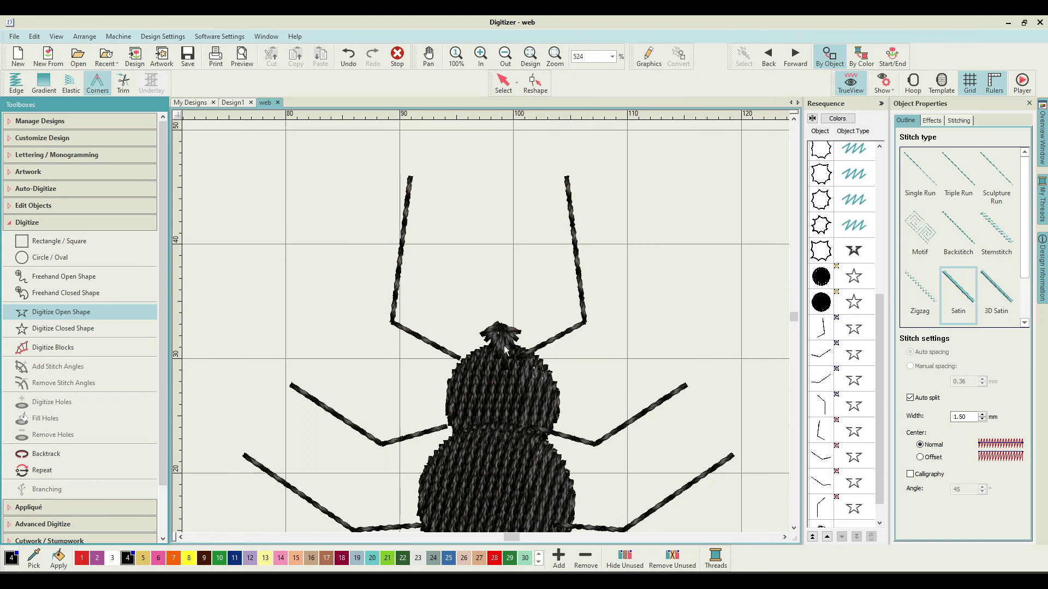
drag(883, 304, 882, 327)
key(Escape)
Step: Set the satin width of the small shape on the spider's head to 1 mm and save the design
click(826, 508)
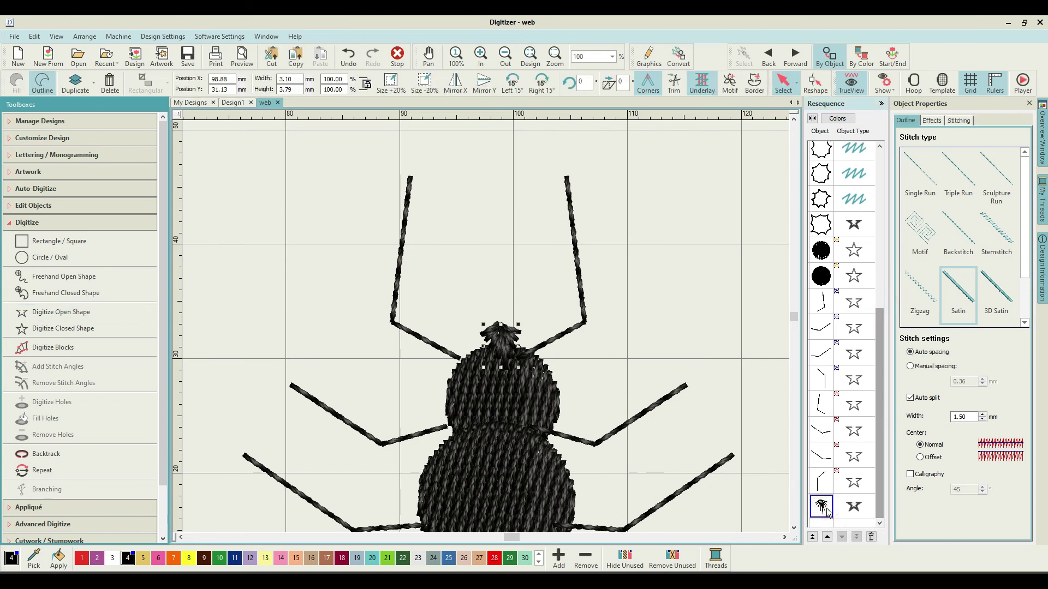
click(971, 417)
double_click(970, 417)
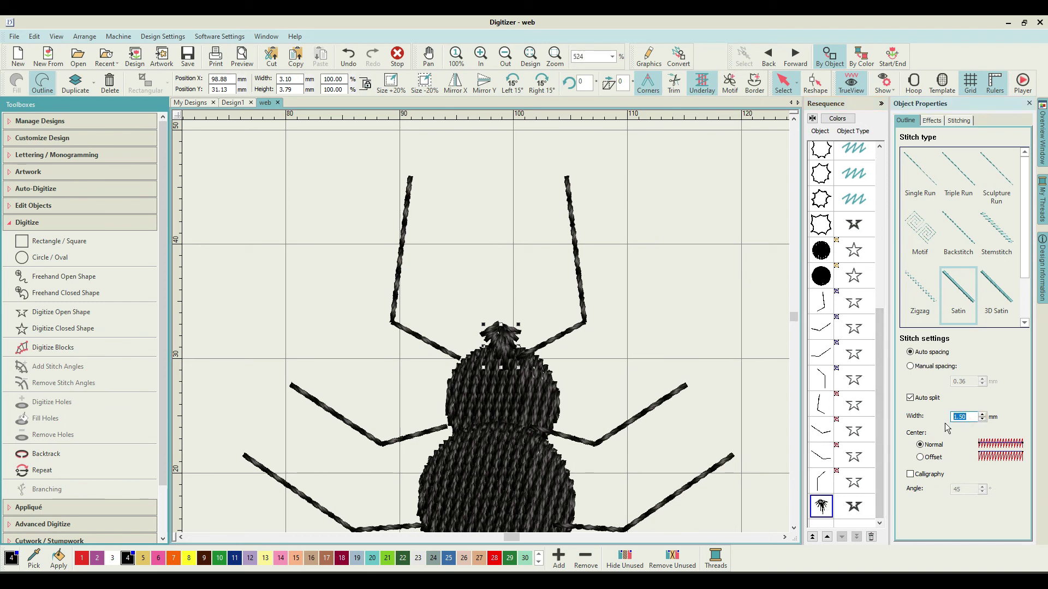
text(1)
key(Return)
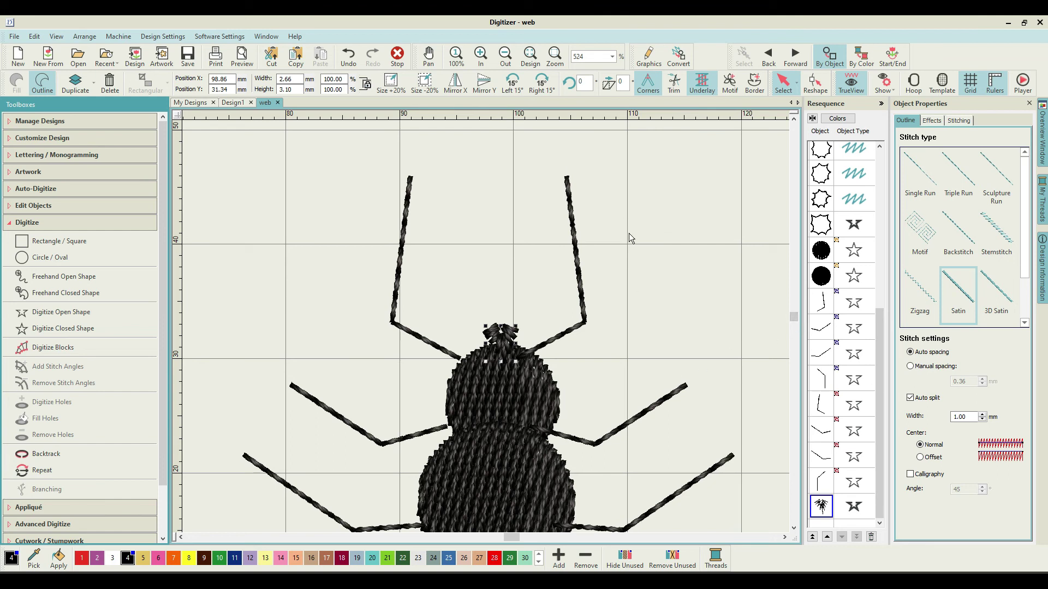
click(177, 54)
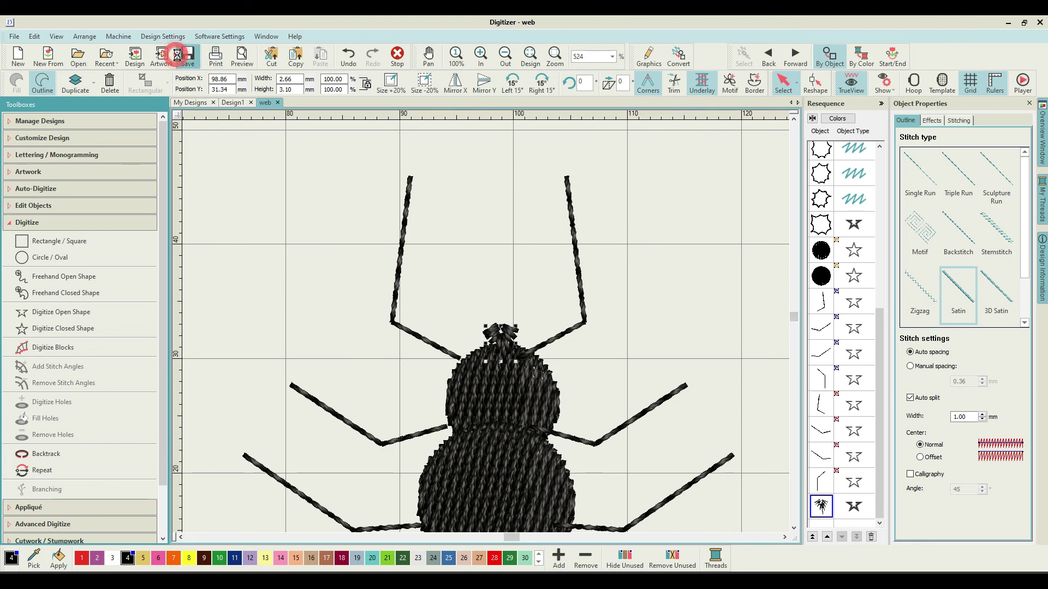
Step: Change the outline stitch type of both the right and left leg groups to Backstitch
scroll(754, 368, down, 2)
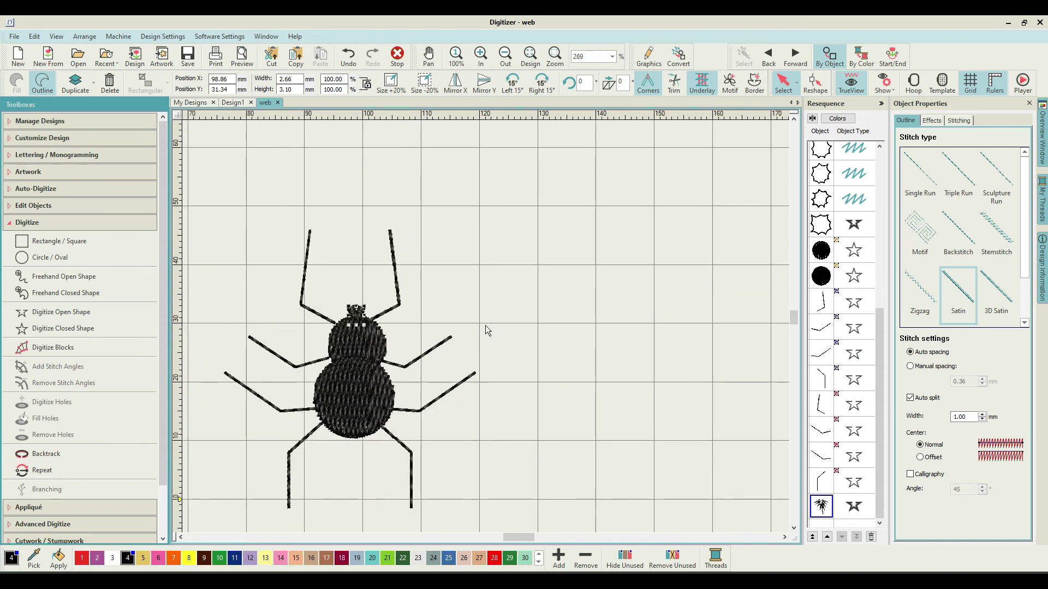
scroll(485, 326, down, 1)
click(486, 326)
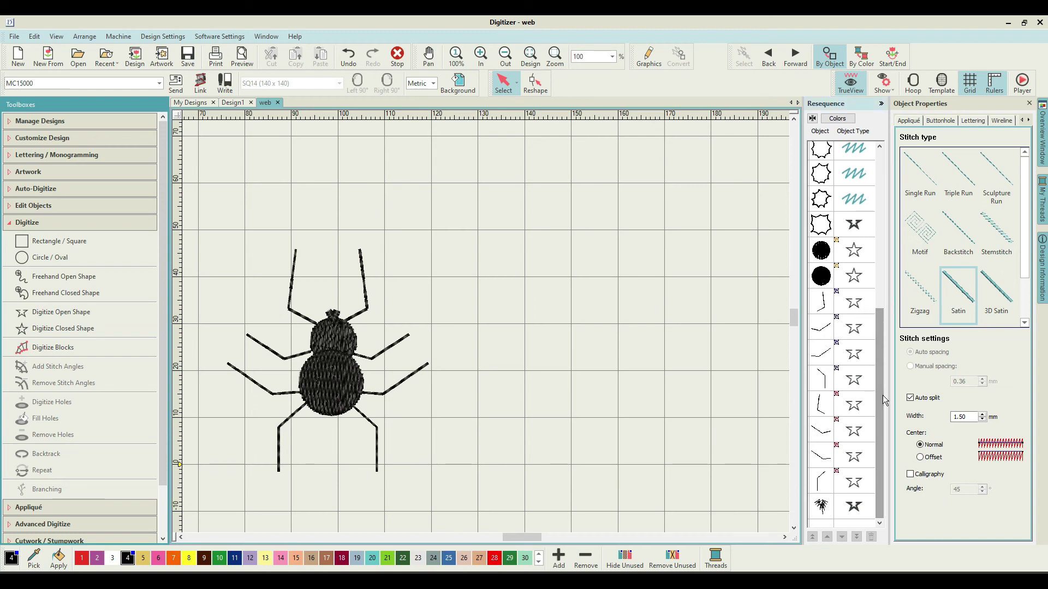
click(821, 309)
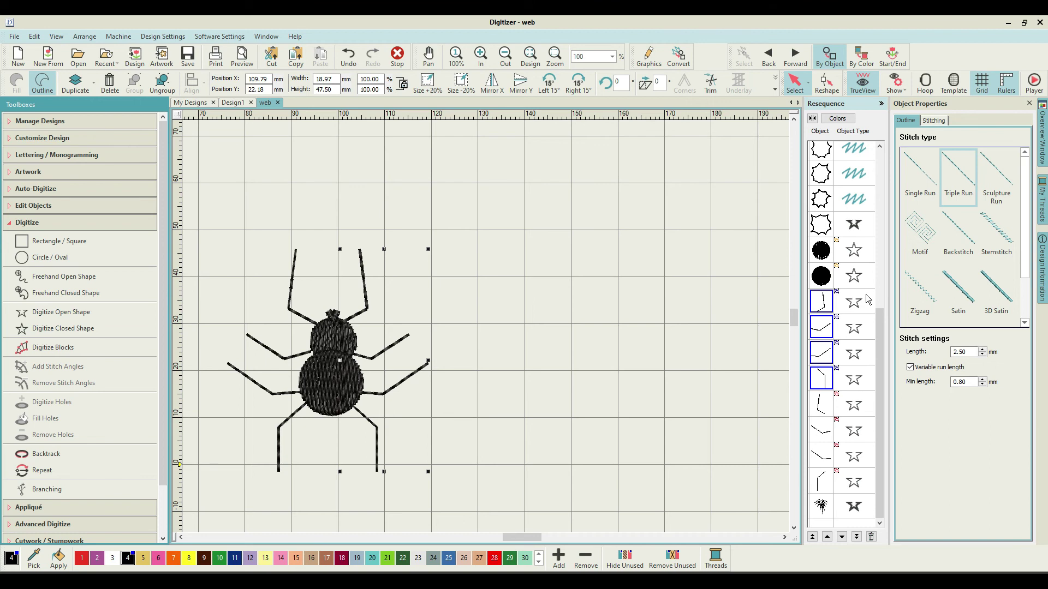
click(959, 230)
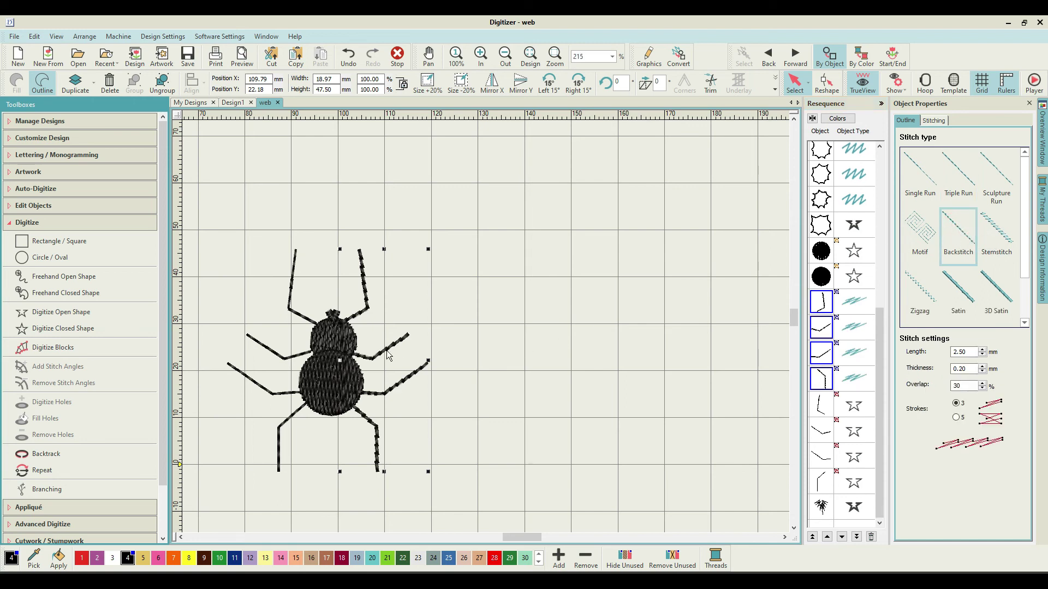
click(273, 350)
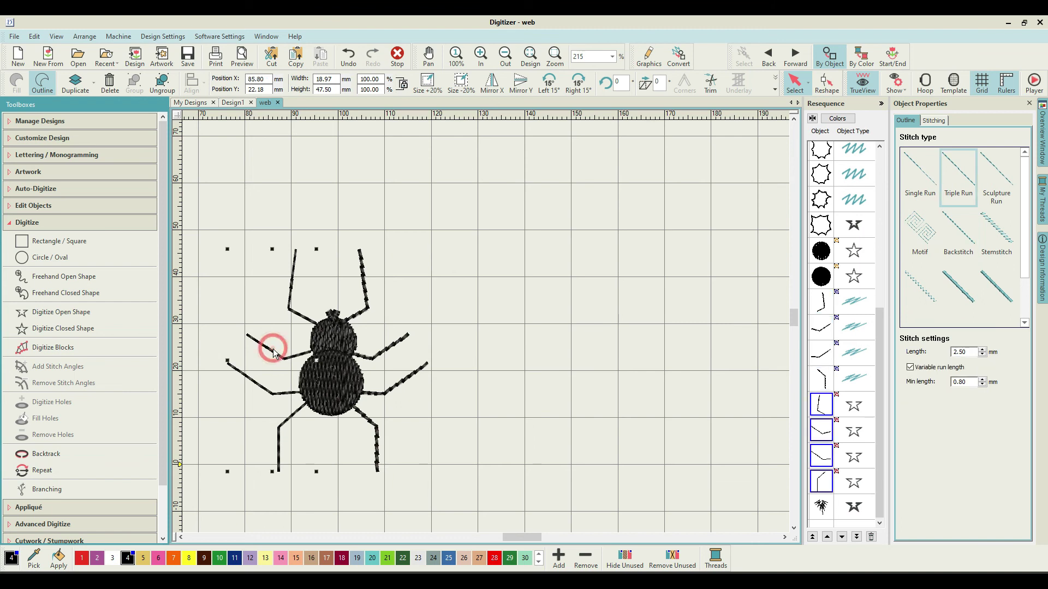
click(967, 236)
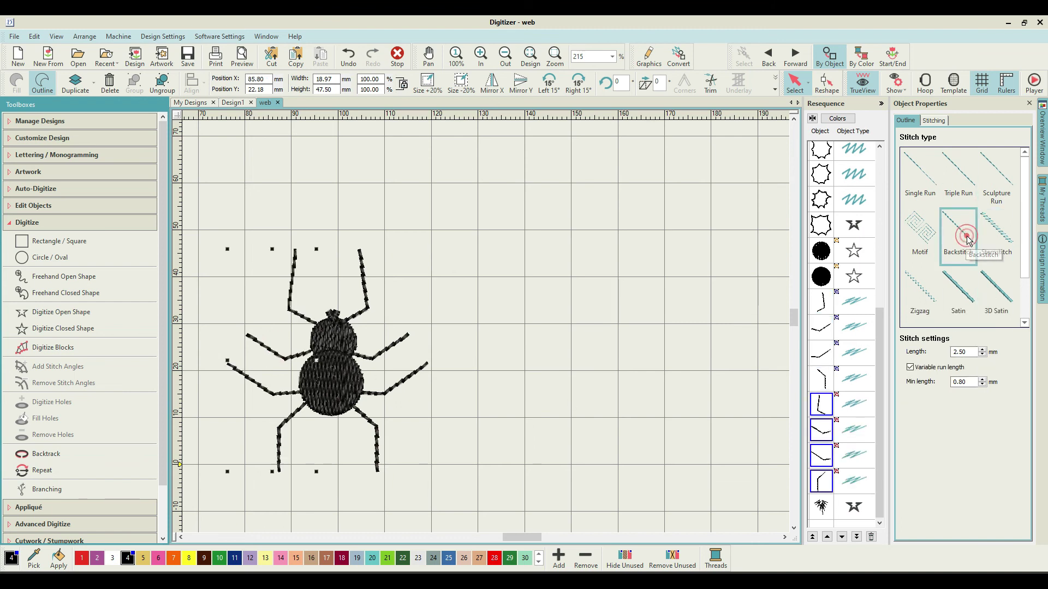
Step: Save the design with the updated leg stitches
click(704, 402)
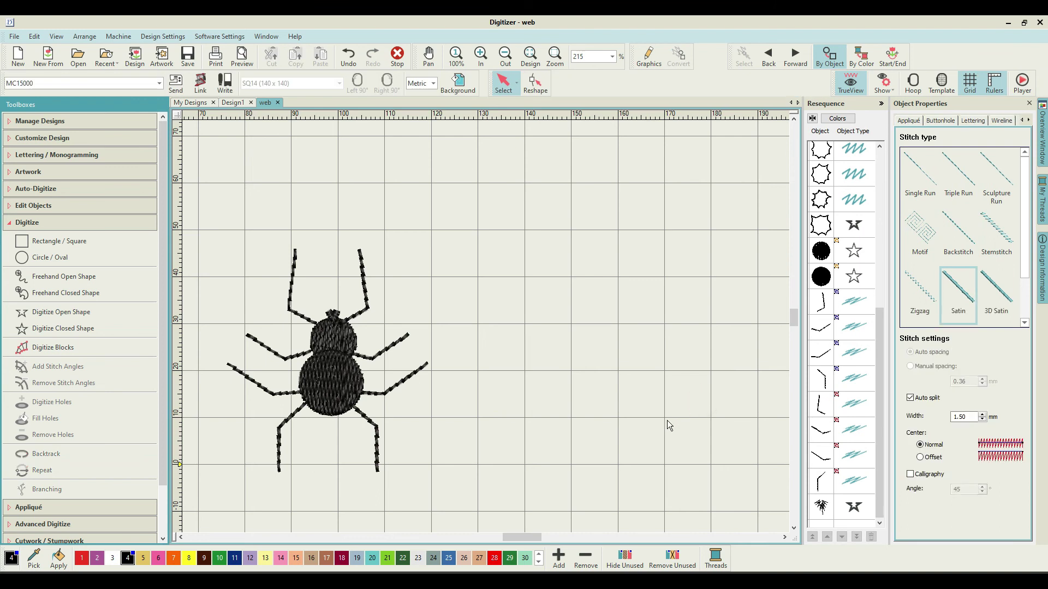
click(335, 349)
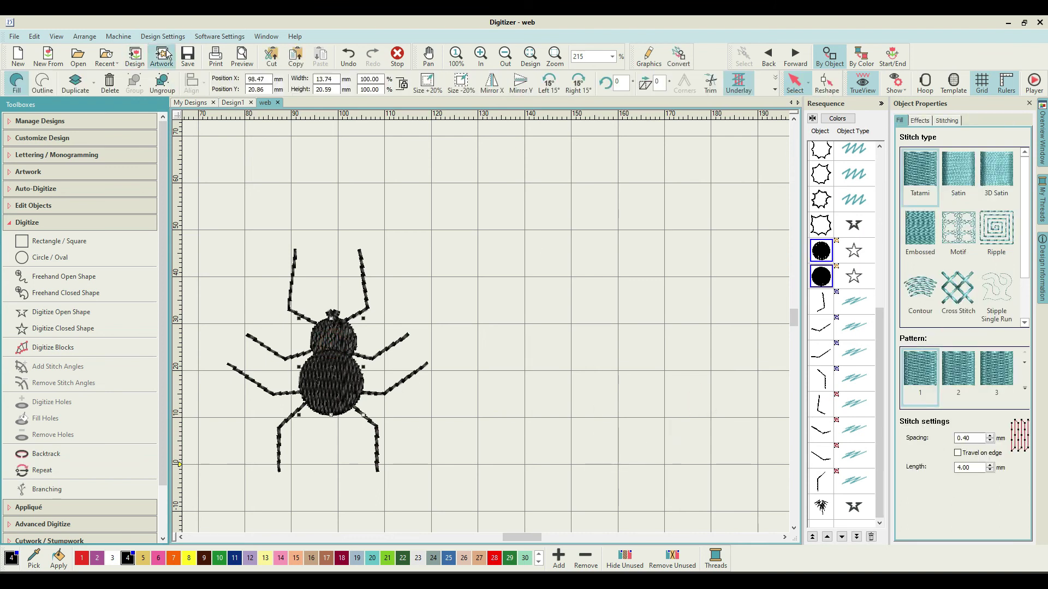
click(192, 60)
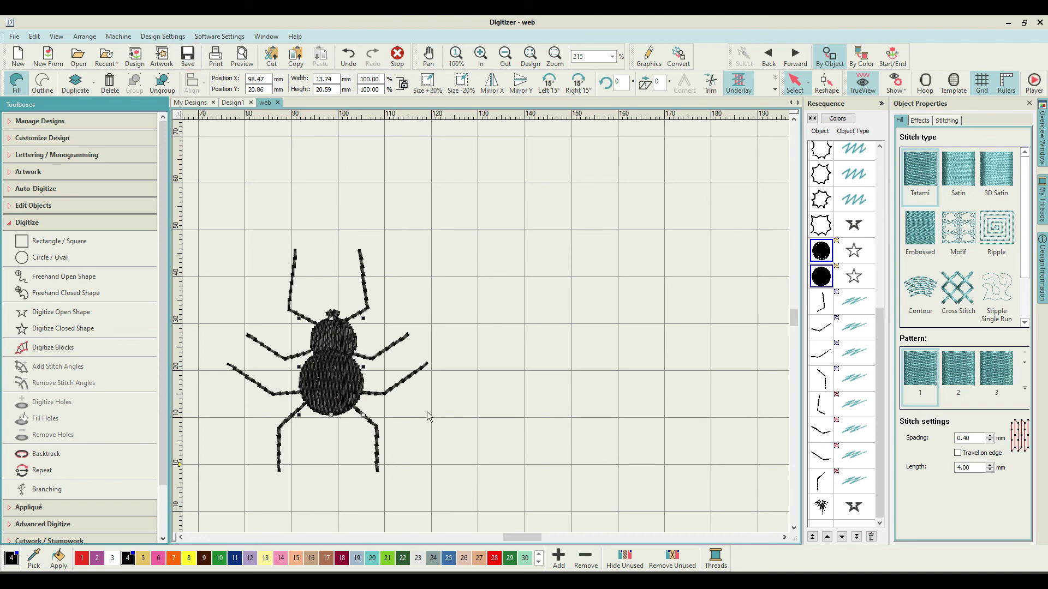
Step: Change the fill of the spider's grouped body and head to Embossed with the Triangle3 pattern
click(331, 340)
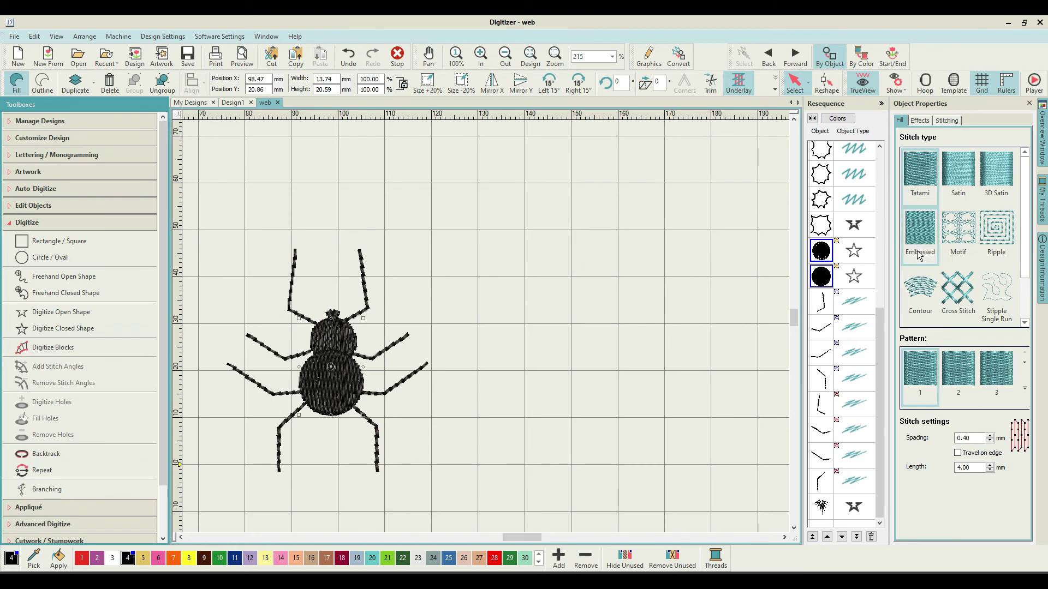
click(967, 170)
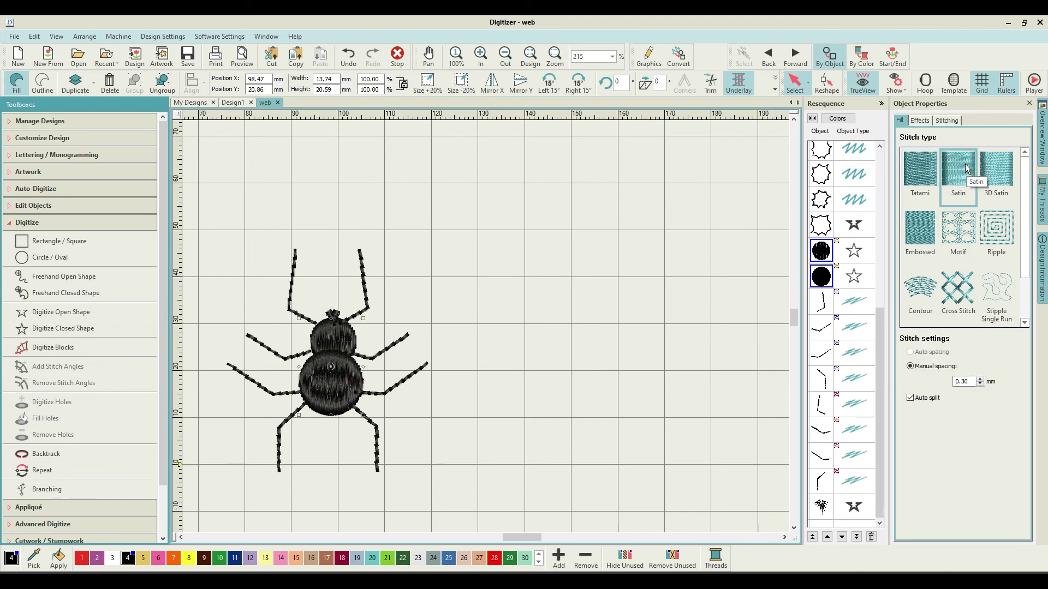
click(912, 230)
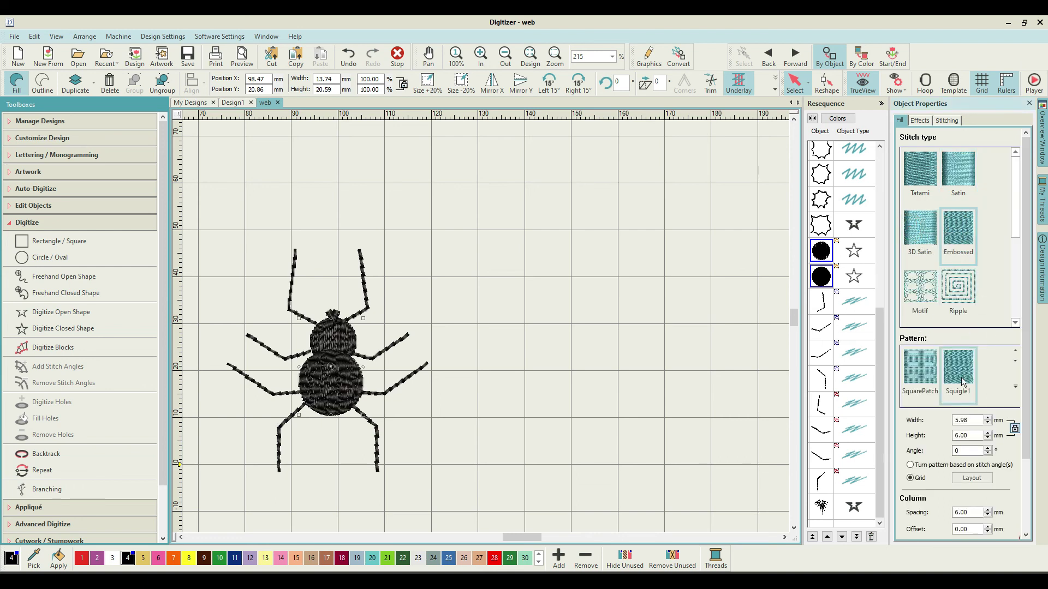
click(1015, 388)
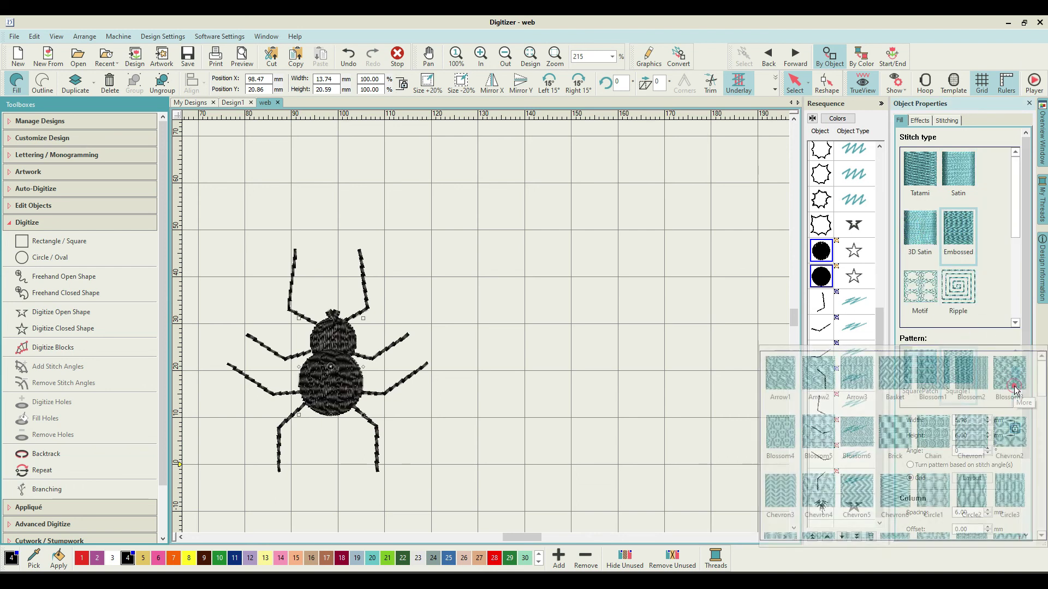
scroll(852, 448, down, 5)
scroll(828, 437, down, 5)
scroll(828, 437, down, 3)
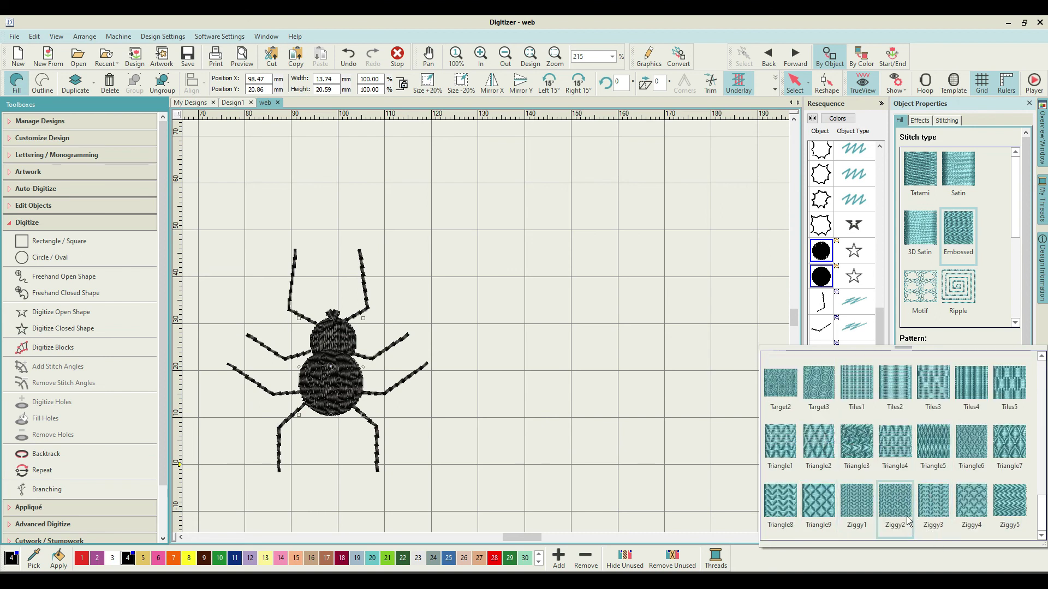
scroll(879, 508, up, 3)
scroll(880, 506, down, 3)
click(855, 438)
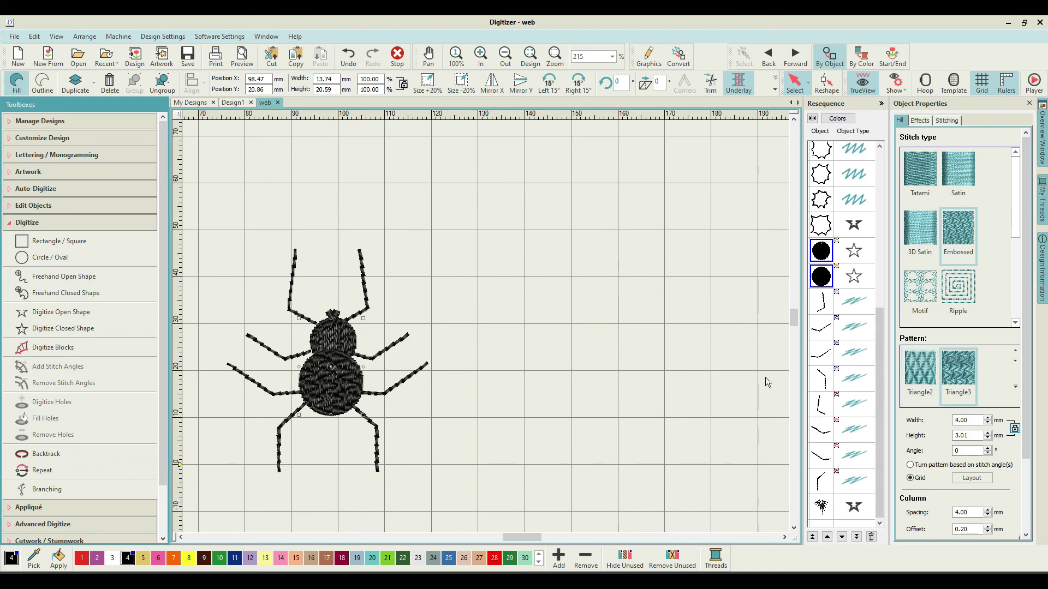
Step: Apply a Feather Edge effect with Both sides to the spider's grouped body and head
click(718, 369)
click(615, 400)
mouse_move(515, 537)
mouse_down()
mouse_move(472, 542)
mouse_move(523, 542)
mouse_move(502, 546)
mouse_up()
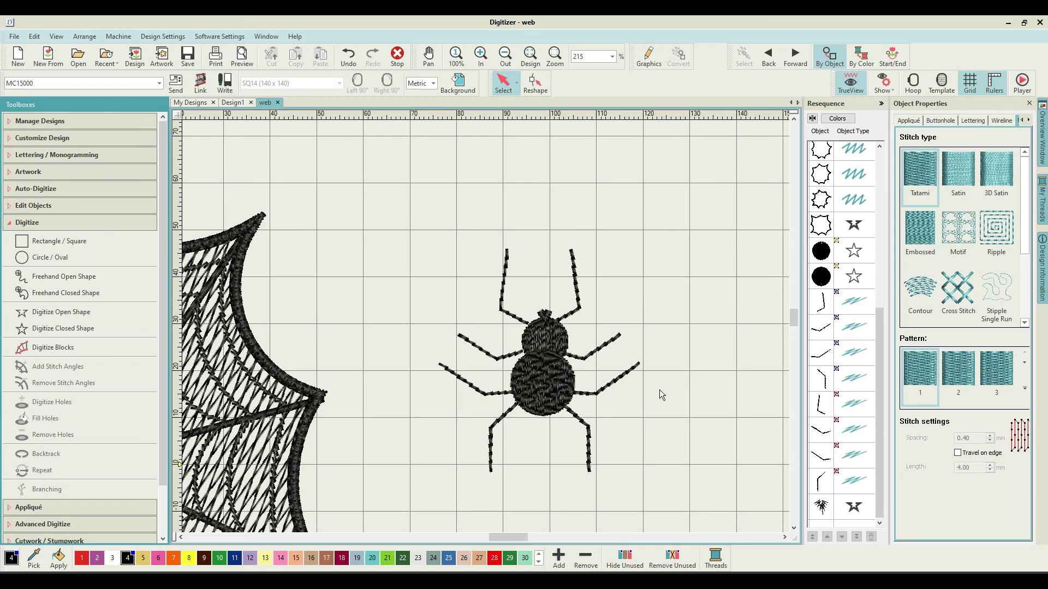
click(557, 353)
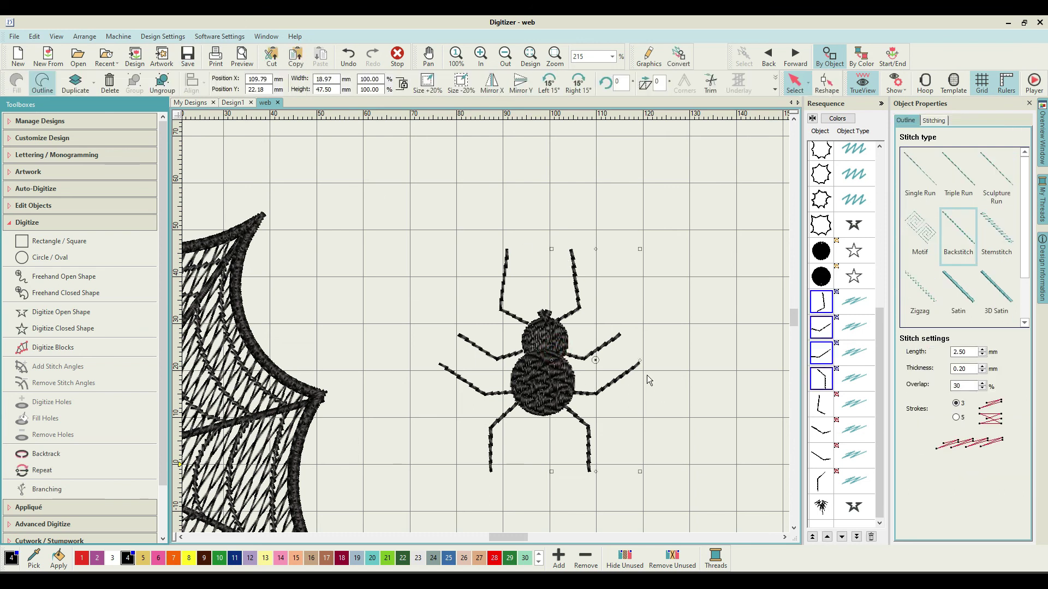
click(538, 346)
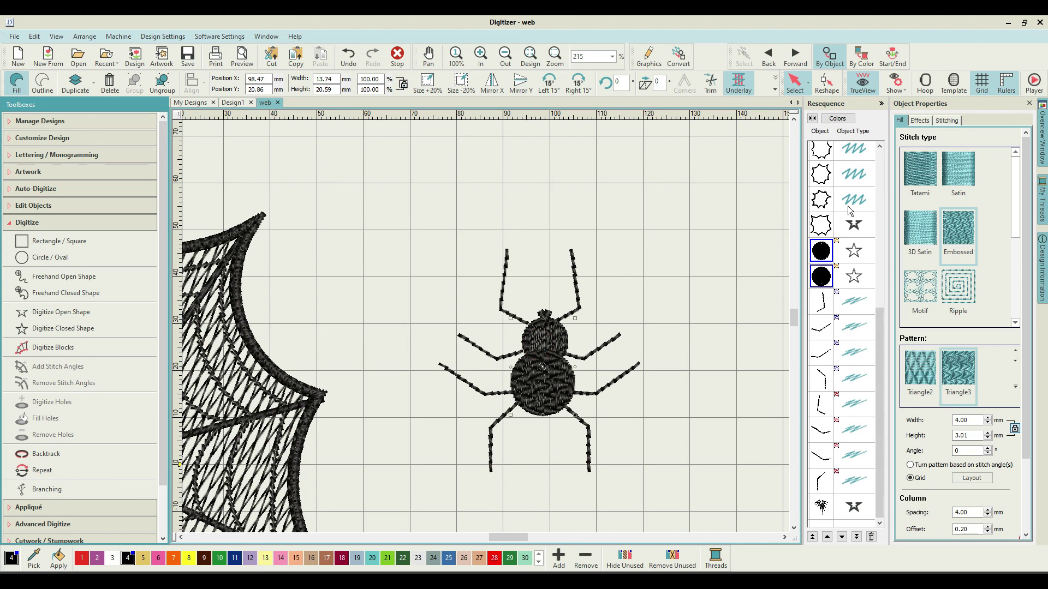
click(918, 121)
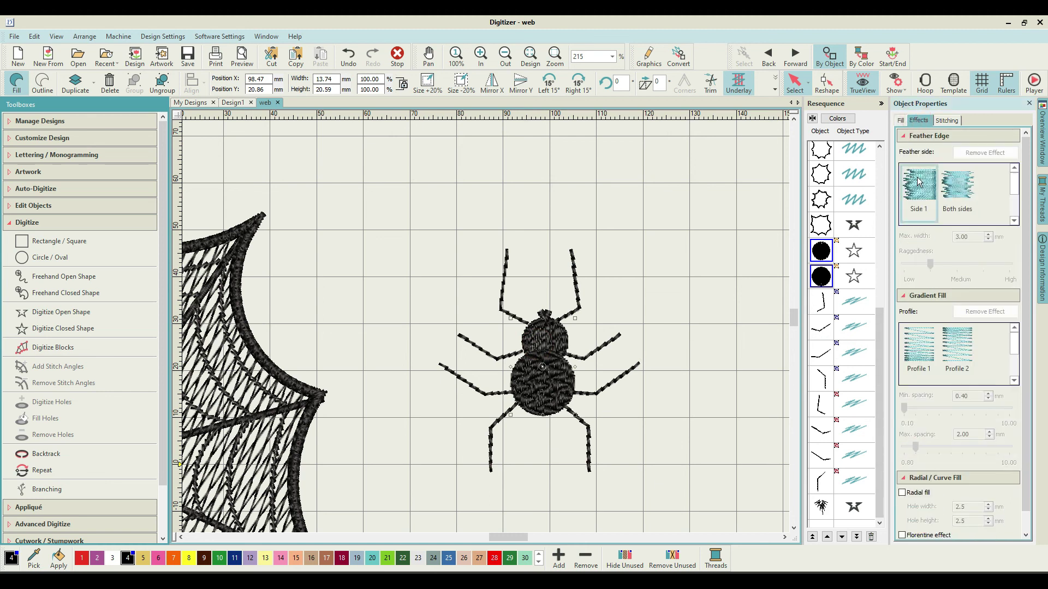
click(954, 190)
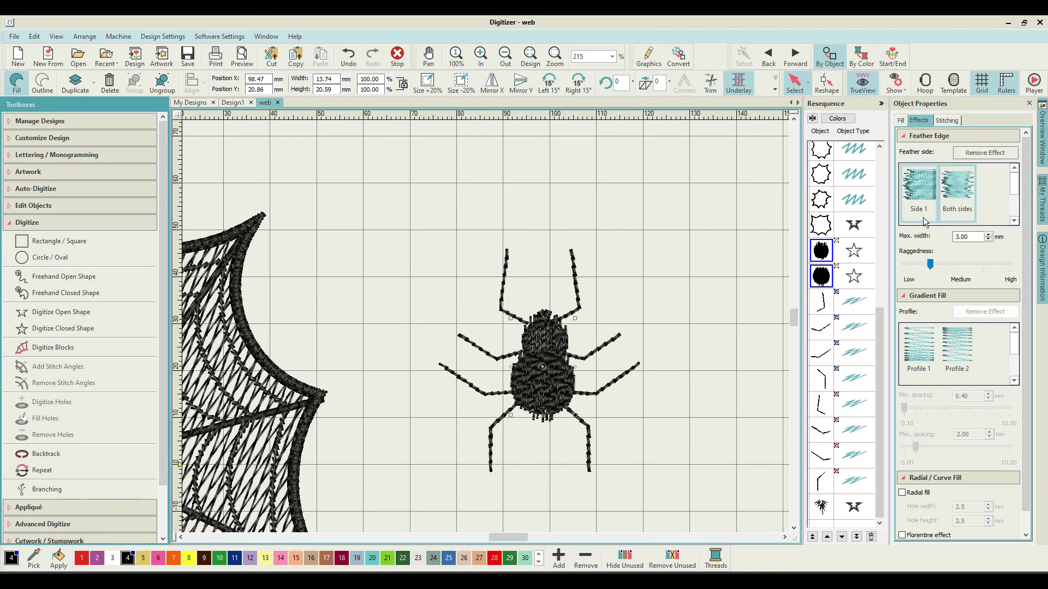
Step: Try higher raggedness levels for the body's feather edge and undo these changes
click(929, 265)
click(931, 264)
click(937, 266)
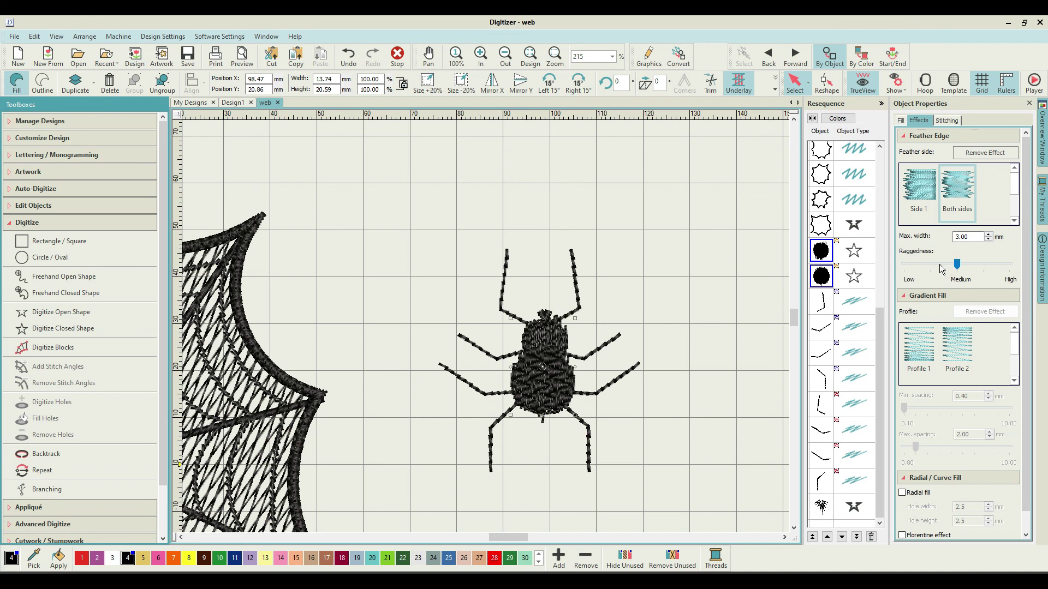
click(972, 265)
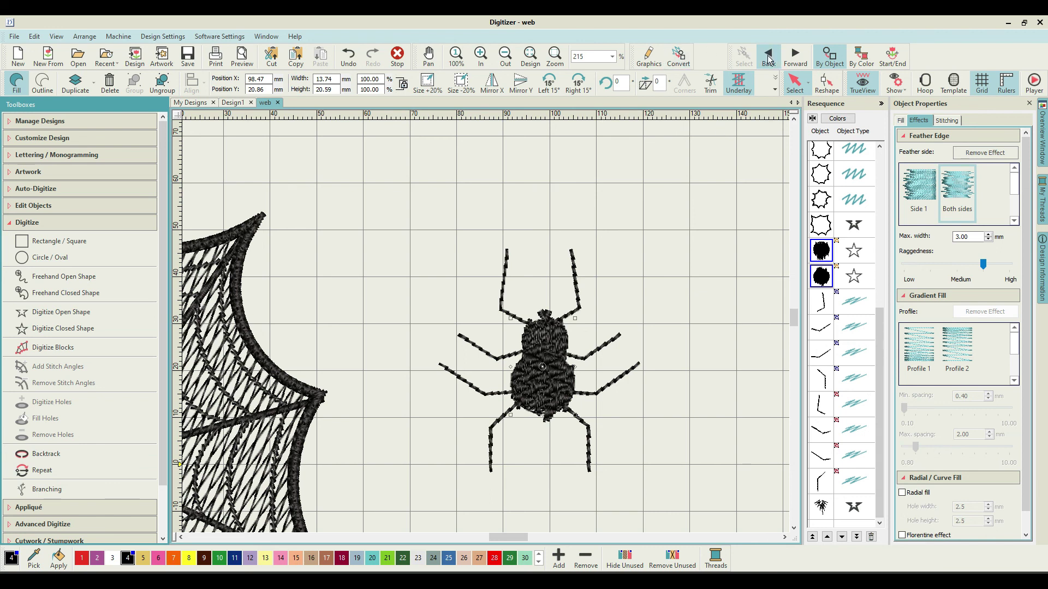
click(347, 55)
click(347, 55)
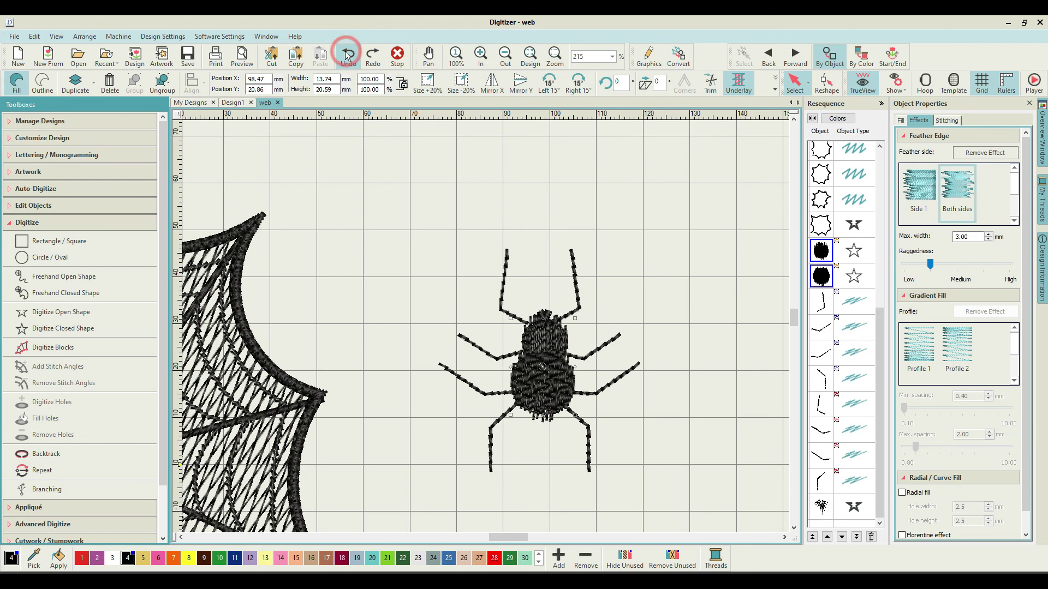
Step: Group all parts of the spider, including body, head detail and legs, into a single group
click(658, 242)
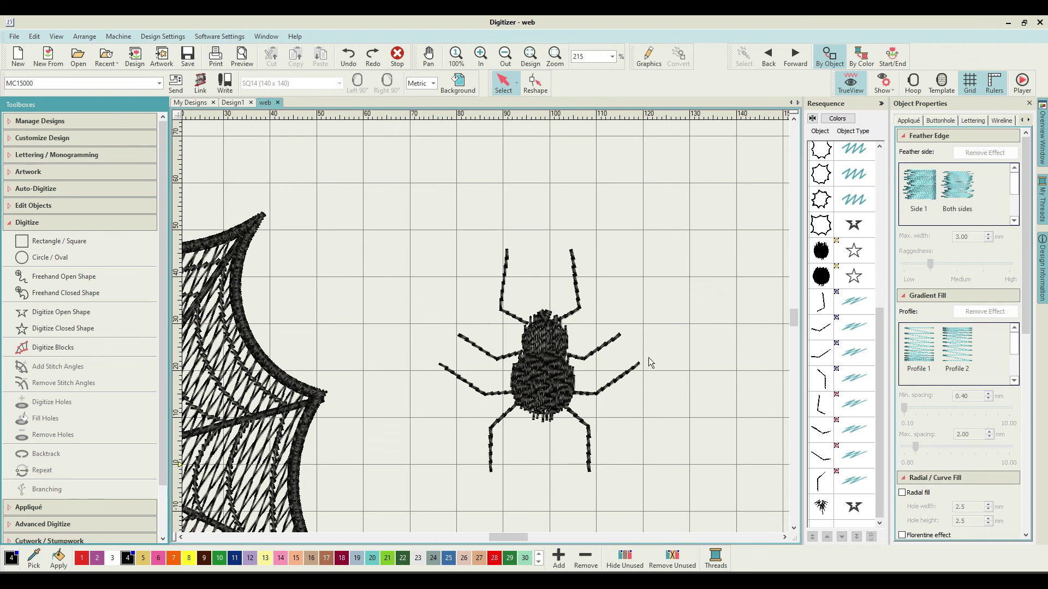
scroll(486, 327, down, 2)
scroll(486, 333, down, 2)
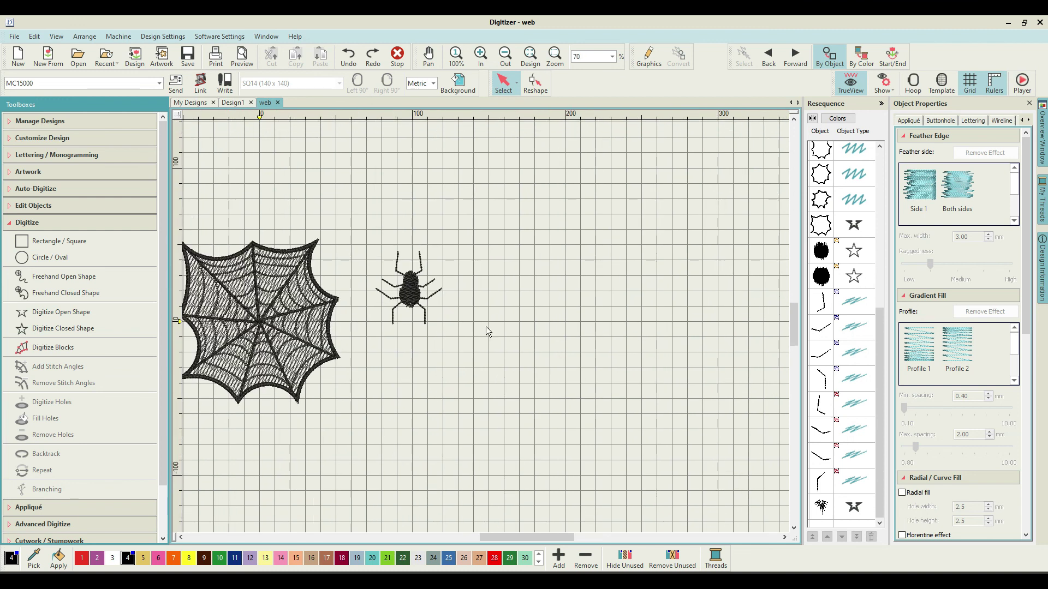
scroll(486, 326, up, 1)
scroll(486, 332, up, 1)
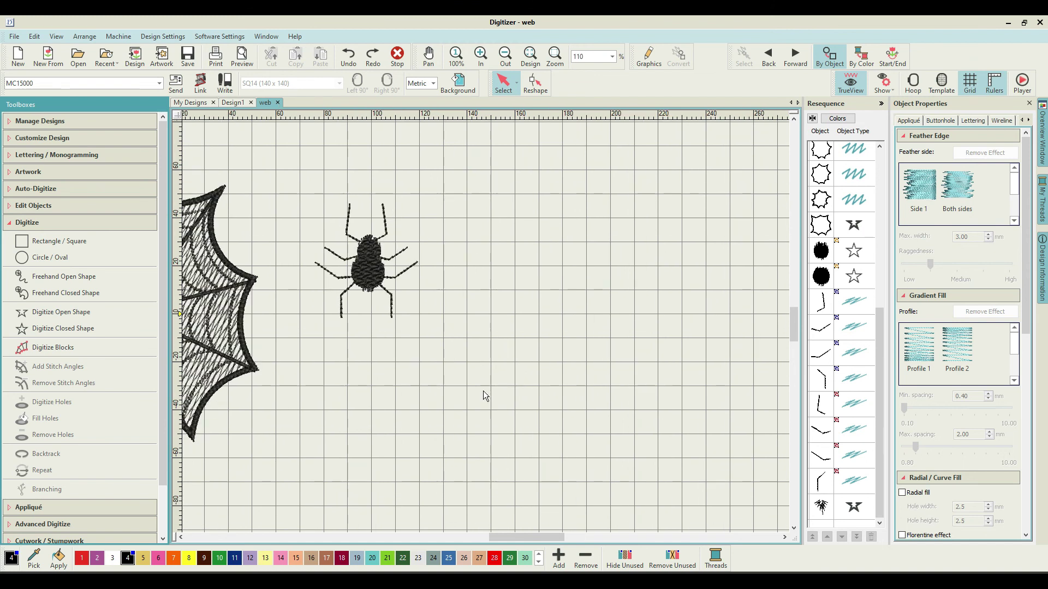
mouse_move(526, 540)
mouse_down()
mouse_move(478, 542)
mouse_move(509, 535)
mouse_up()
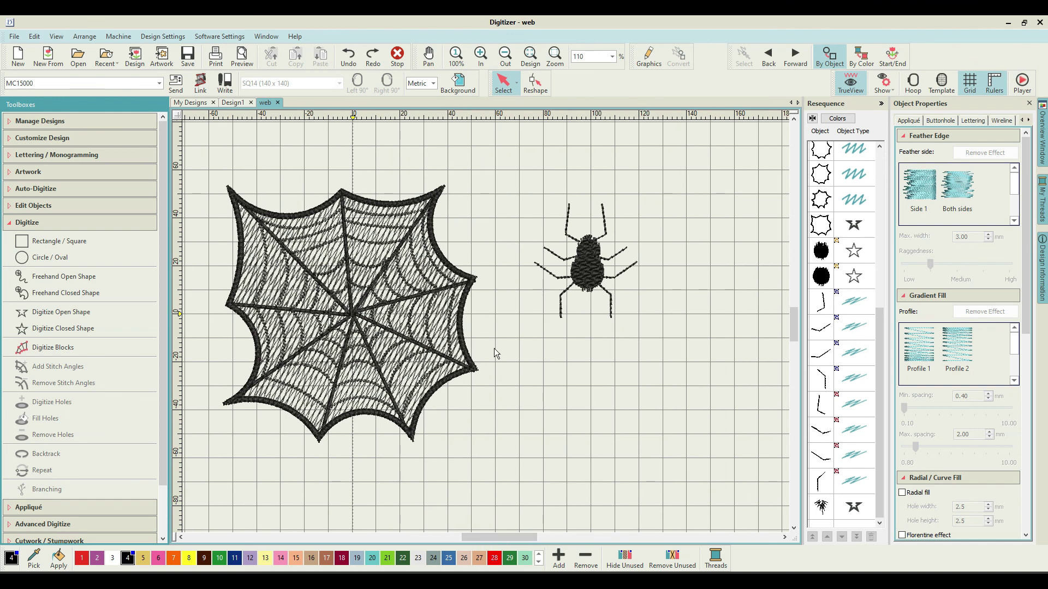
drag(501, 172, 677, 357)
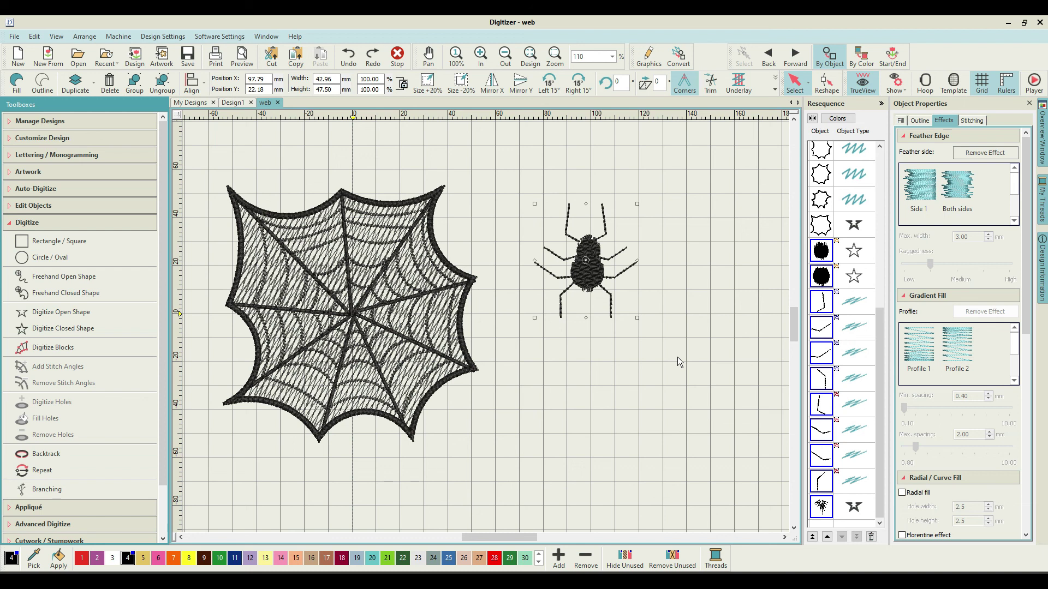
right_click(826, 319)
click(852, 338)
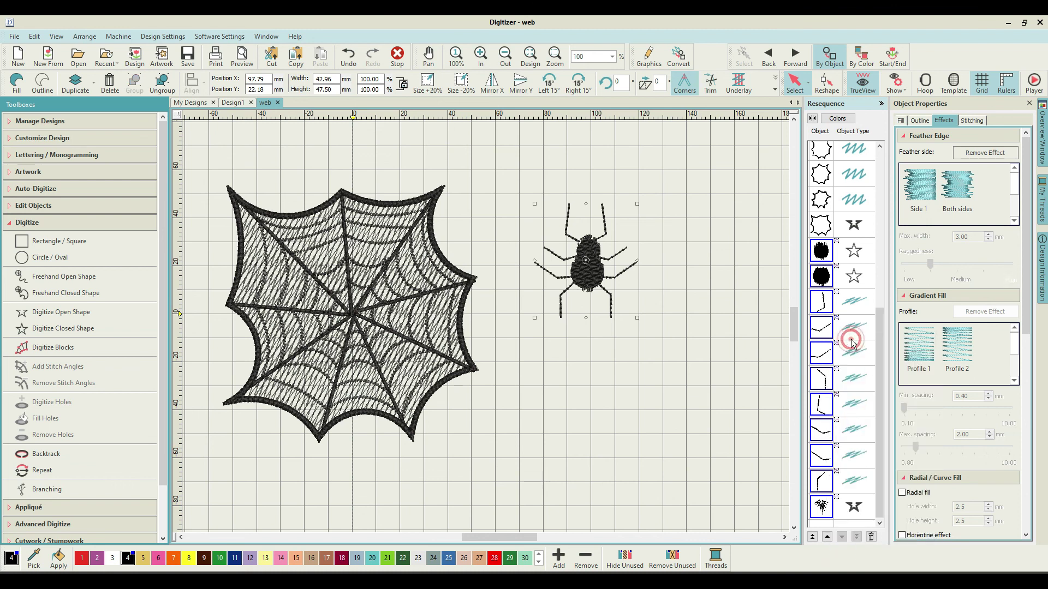
Step: Shrink the grouped spider to about 27.7 mm wide and 33.2 mm high, slightly rotated, and place it in the web's lower-left section
click(670, 234)
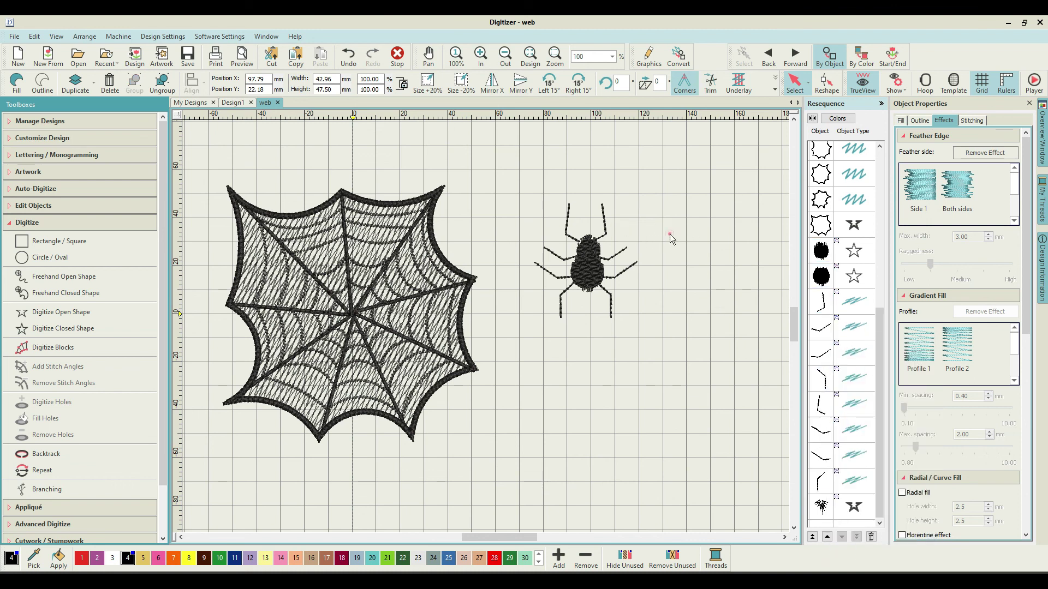
click(579, 274)
click(579, 274)
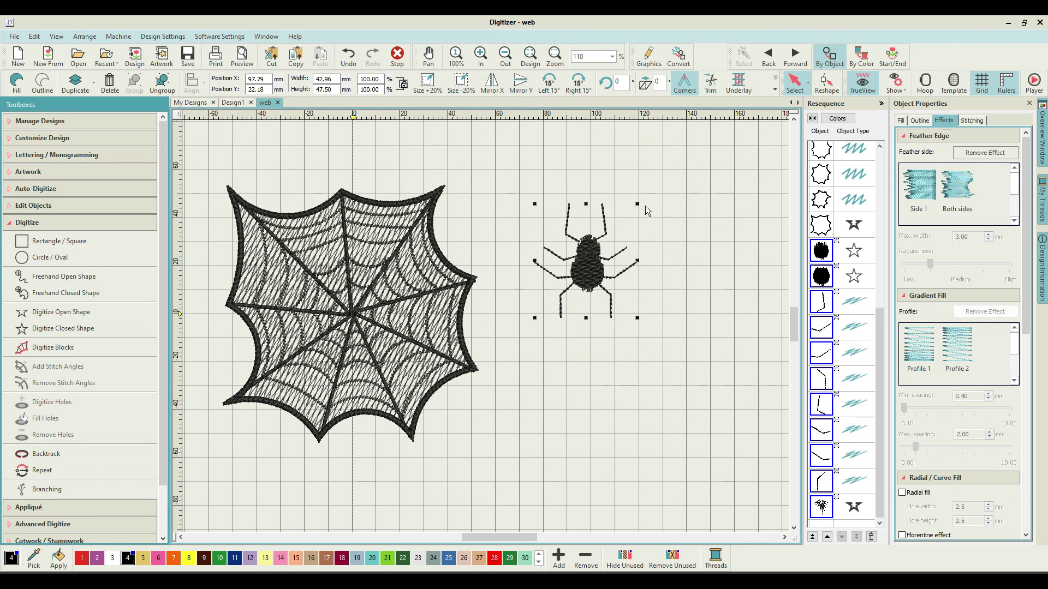
drag(637, 204, 615, 226)
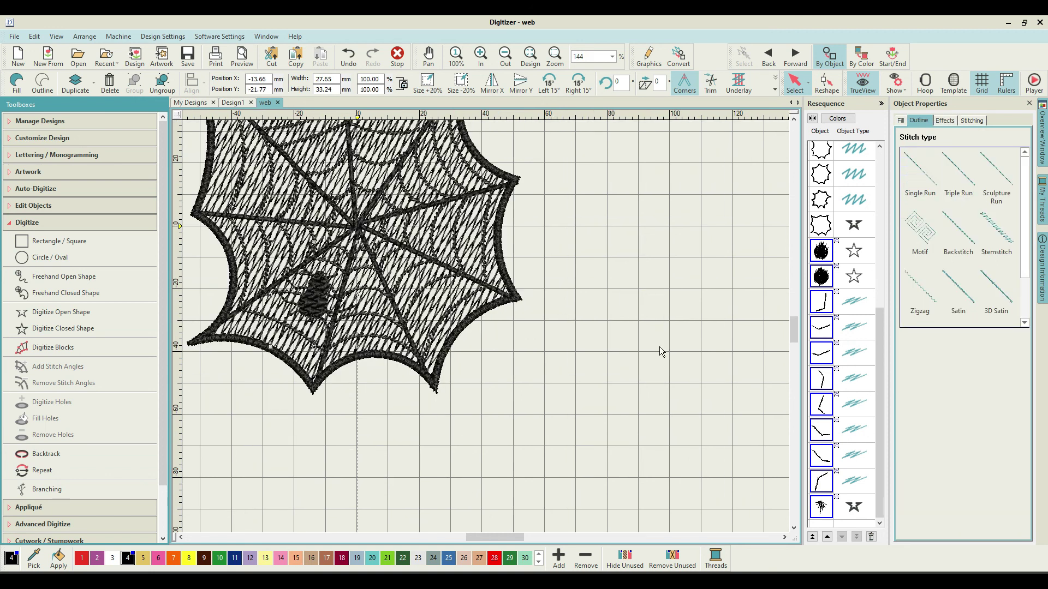
scroll(486, 326, down, 5)
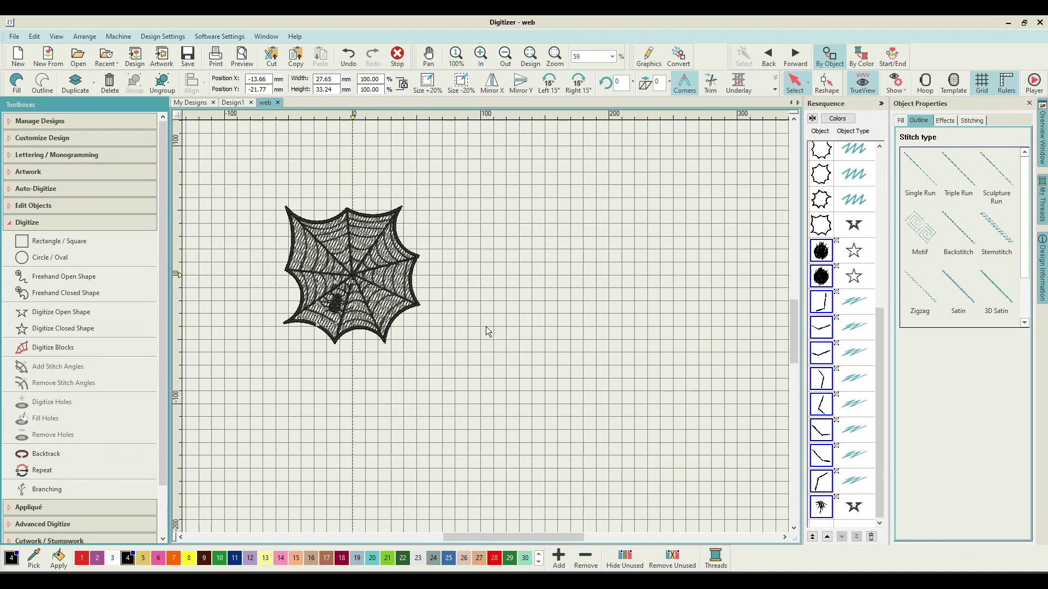
scroll(486, 326, up, 4)
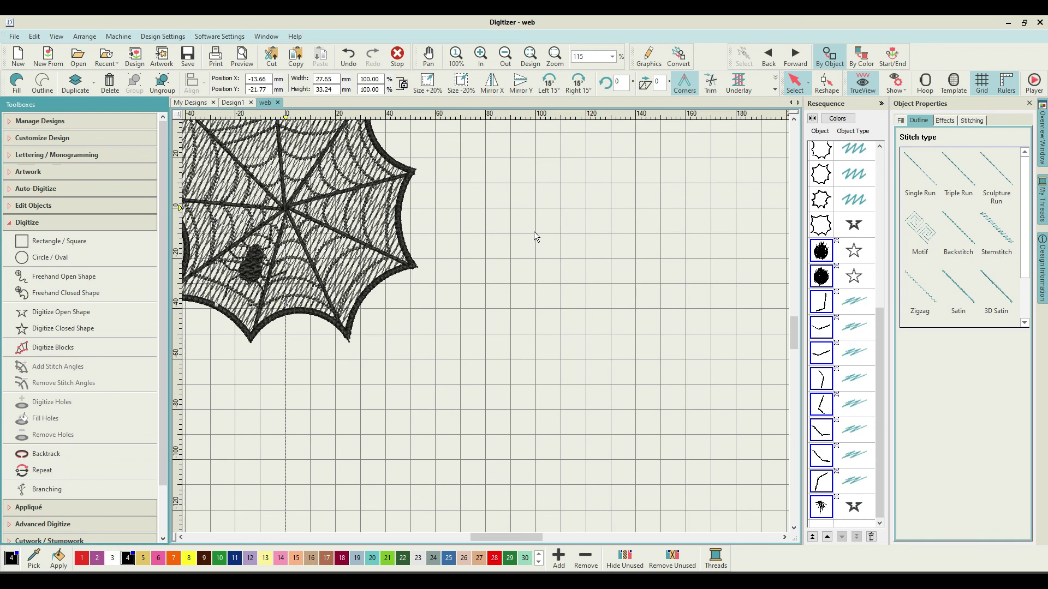
scroll(486, 326, down, 1)
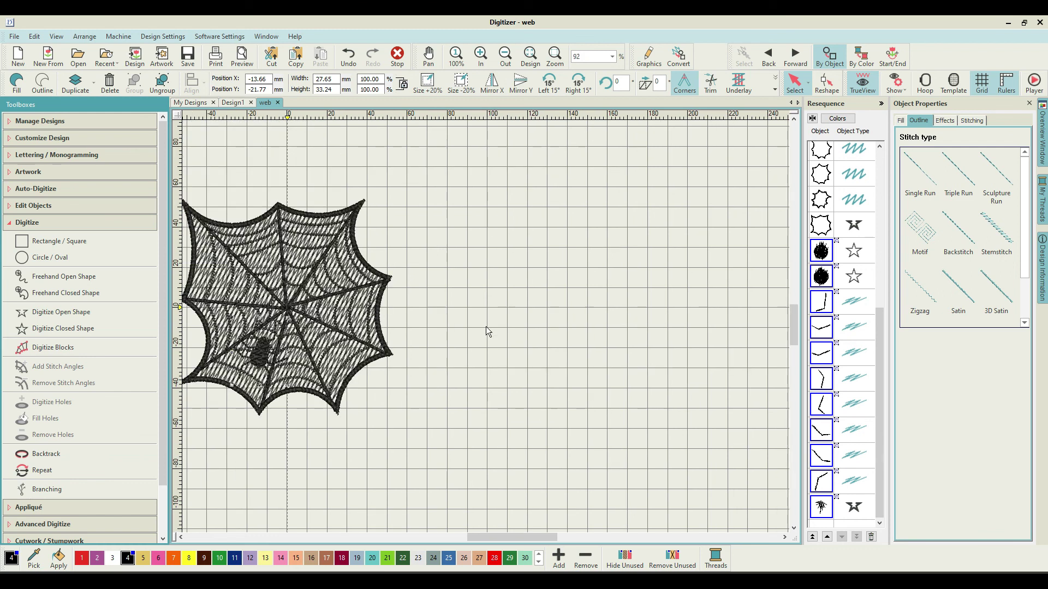
Step: Move the spider group slightly down and to the left on the web and save the design
click(261, 350)
click(561, 314)
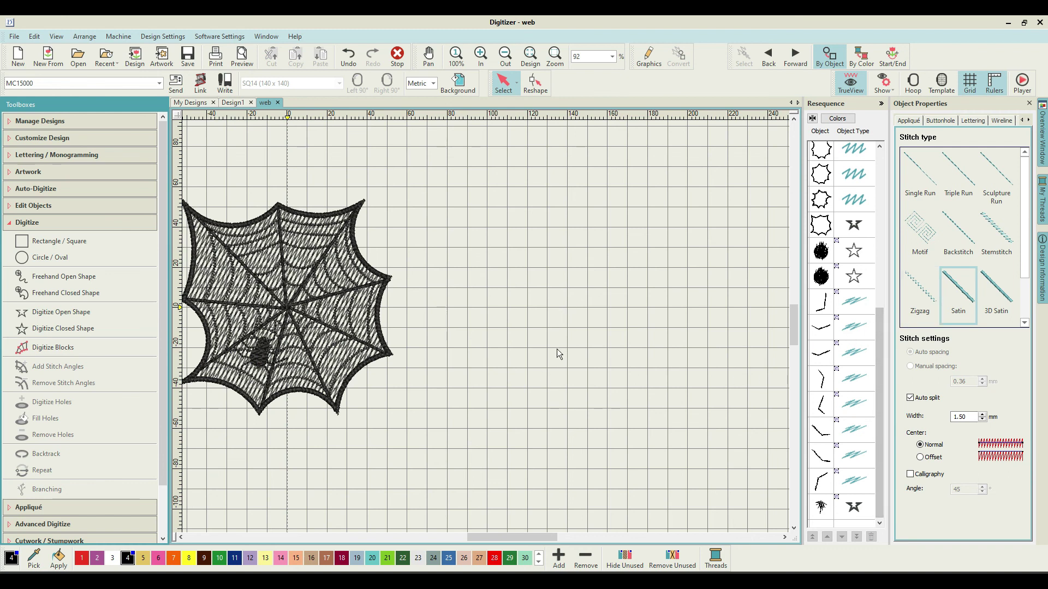
click(257, 355)
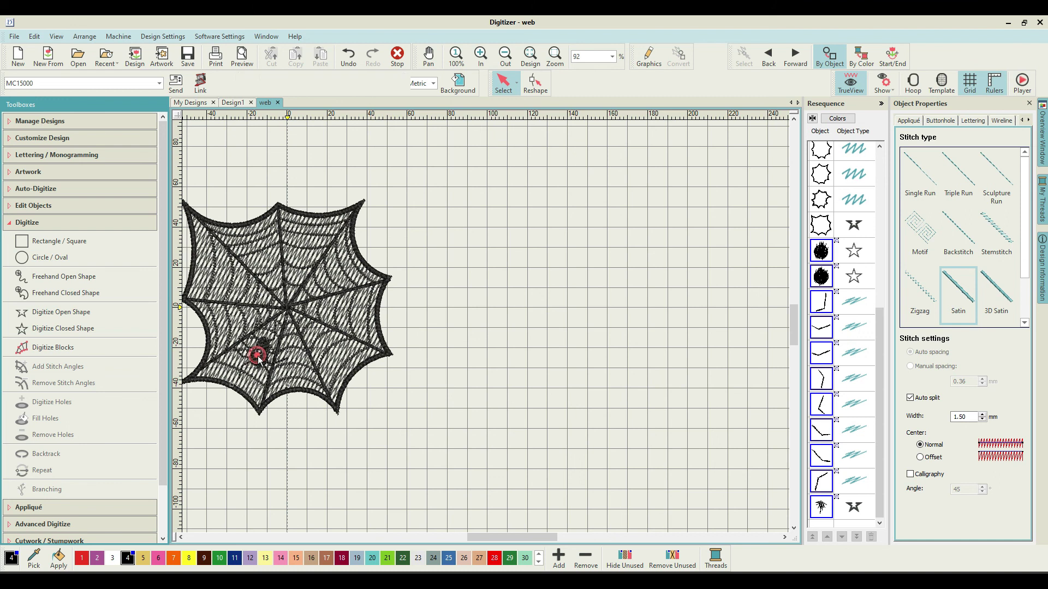
drag(247, 361, 252, 359)
click(478, 324)
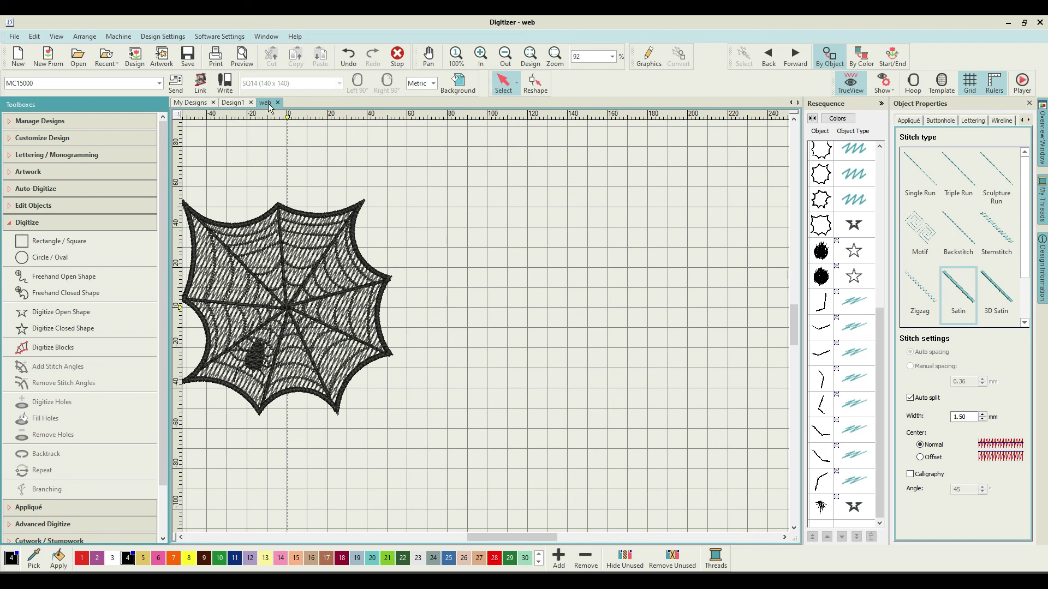
click(187, 56)
drag(539, 540, 519, 543)
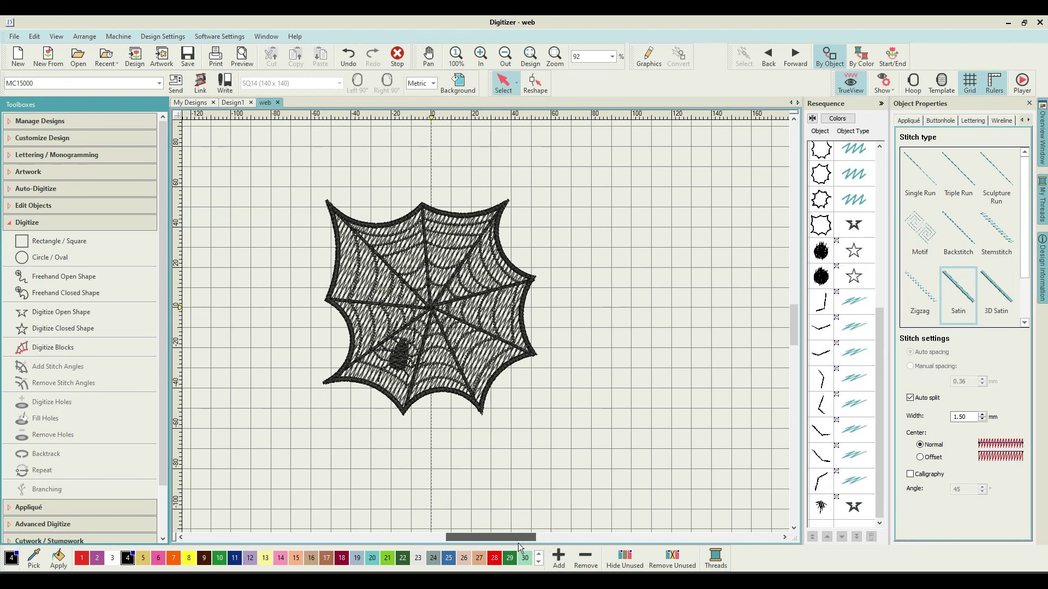